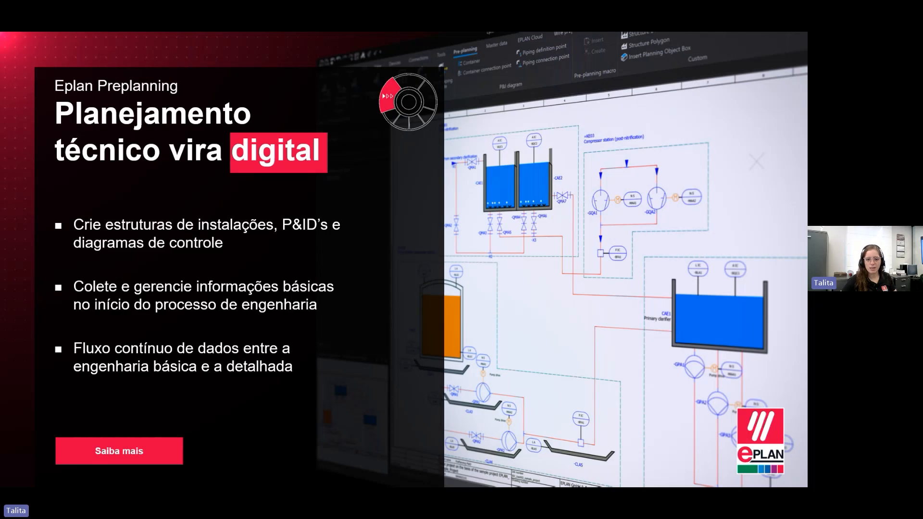
Step: Switch to Eplan Electric P8, open the pre-planning ribbon, and expand the projects to view Exemplo 1's Índice and Capa pages
{"action": "key", "text": "alt+Tab"}
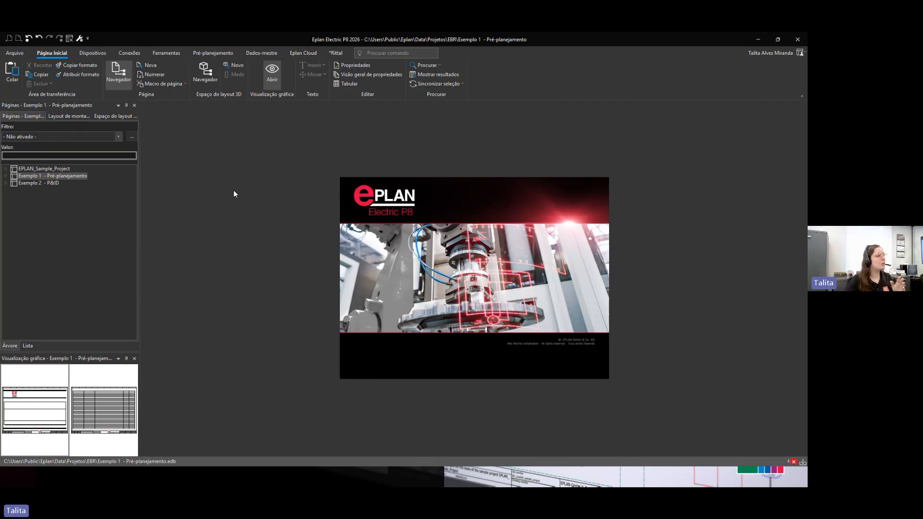
{"action": "left_click", "coordinate": [215, 53]}
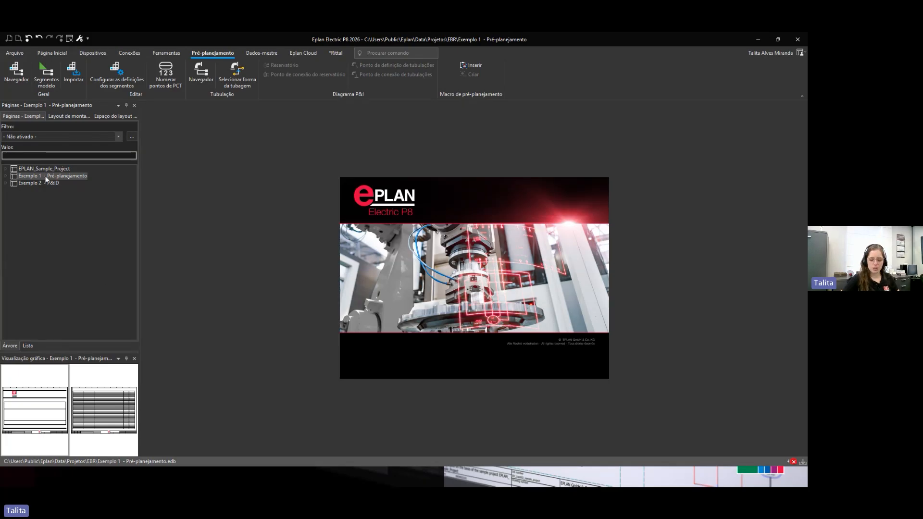
{"action": "left_click", "coordinate": [6, 176]}
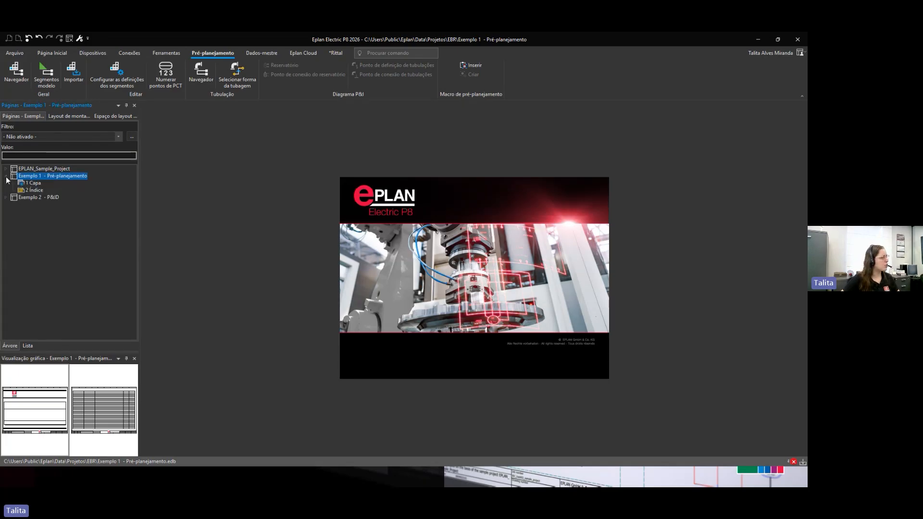
{"action": "left_click", "coordinate": [6, 197]}
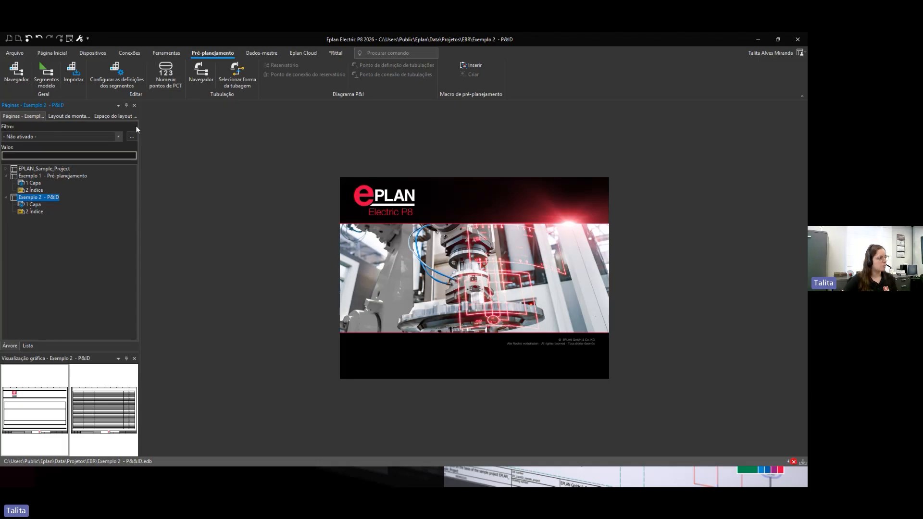
{"action": "left_click", "coordinate": [36, 191]}
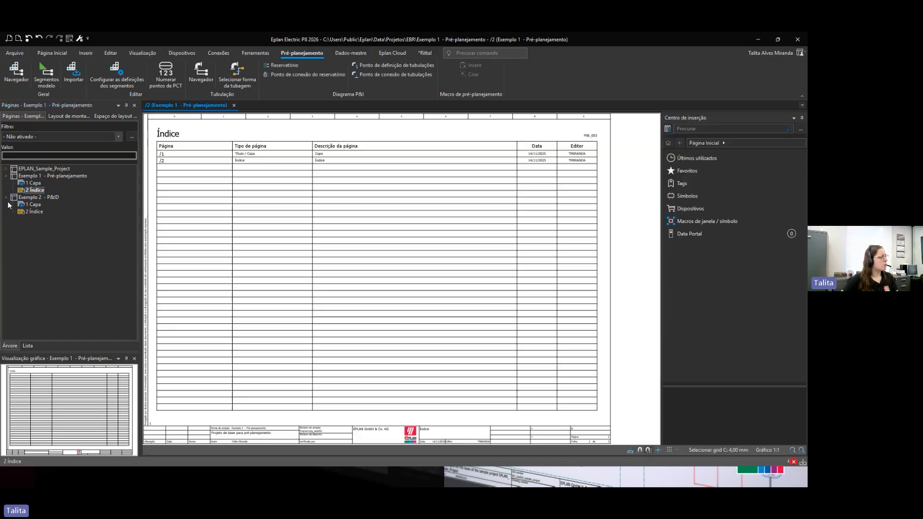
{"action": "left_click", "coordinate": [6, 197]}
{"action": "left_click", "coordinate": [33, 183]}
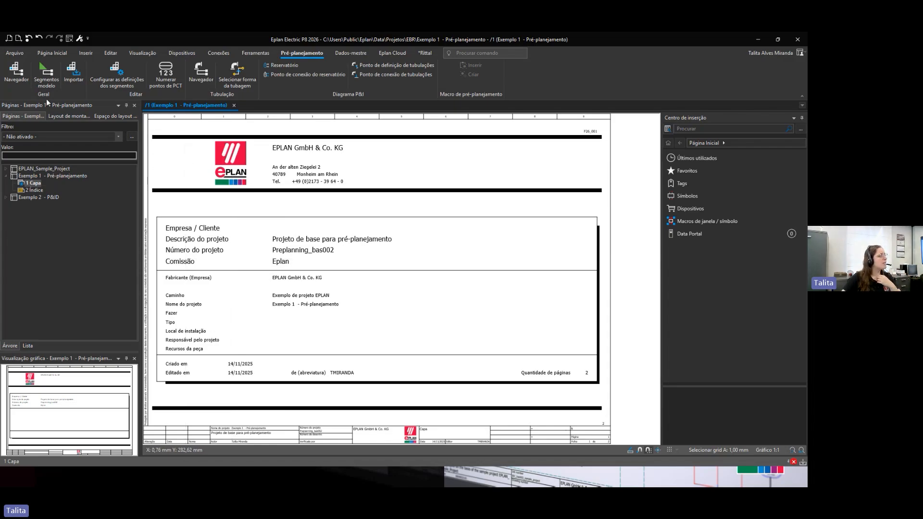
Step: Open the pre-planning navigator and close the Exemplo 2 and EPLAN_Sample_Project projects
{"action": "left_click", "coordinate": [18, 73]}
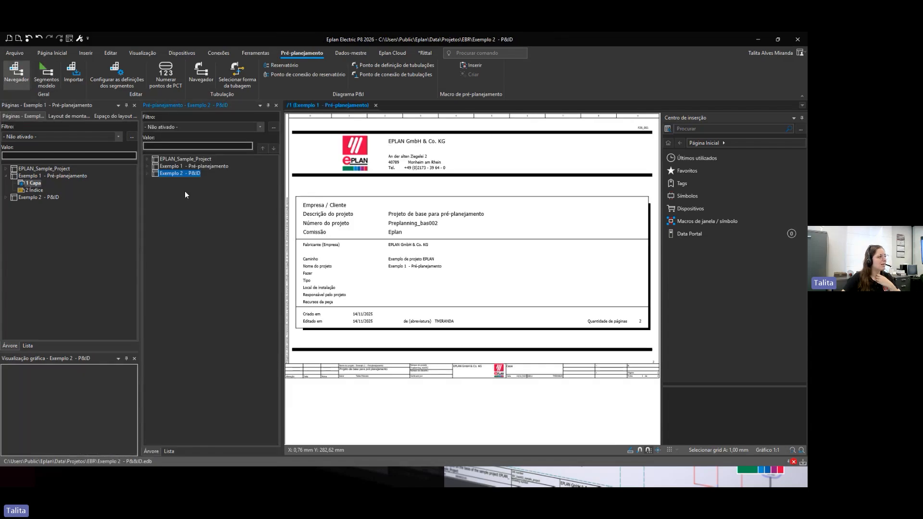
{"action": "left_click", "coordinate": [148, 167]}
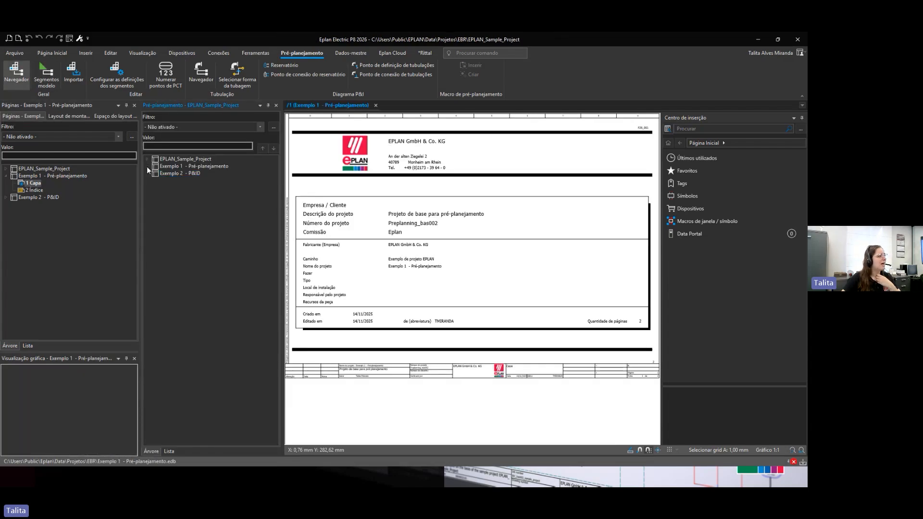
{"action": "left_click", "coordinate": [40, 198]}
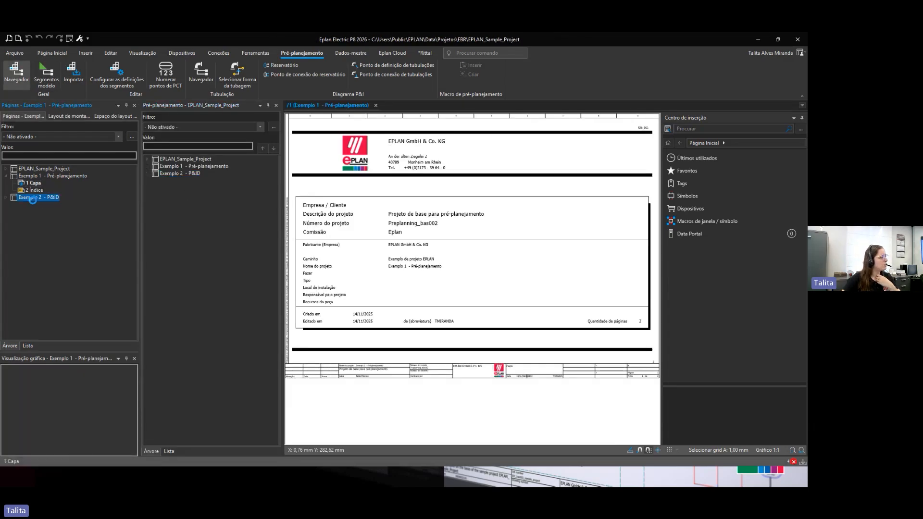
{"action": "left_click", "coordinate": [69, 40]}
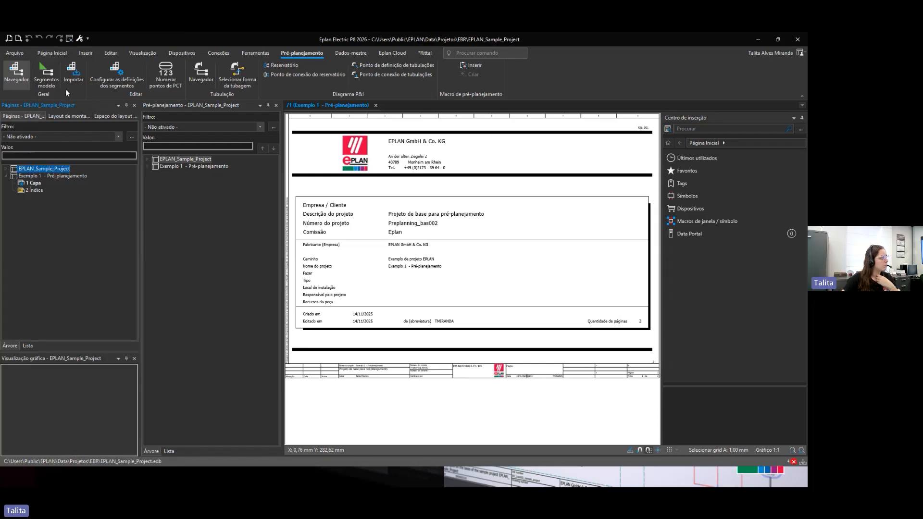
{"action": "left_click", "coordinate": [69, 39]}
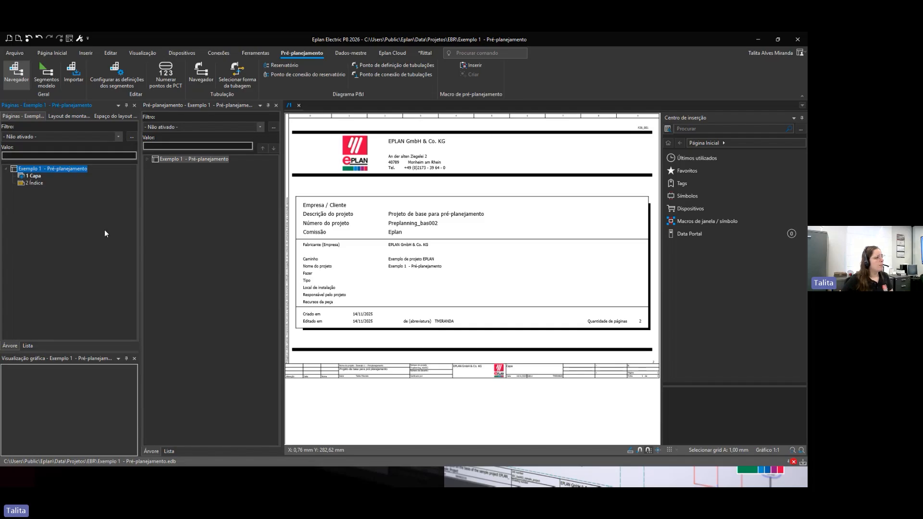
Step: Create a new page /3 in Exemplo 1 of type Pré-planejamento with the description "Visão geral da planta"
{"action": "right_click", "coordinate": [19, 183]}
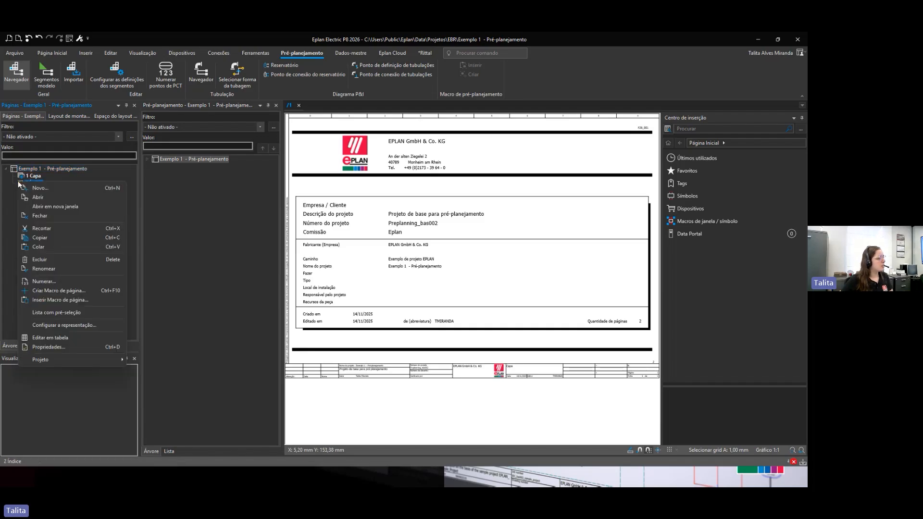
{"action": "left_click", "coordinate": [54, 190]}
{"action": "left_click", "coordinate": [405, 182]}
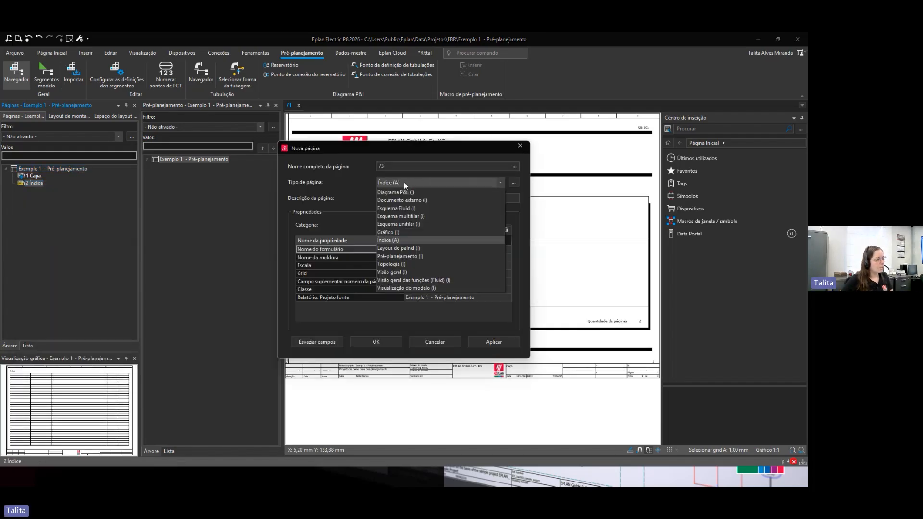
{"action": "left_click", "coordinate": [414, 256]}
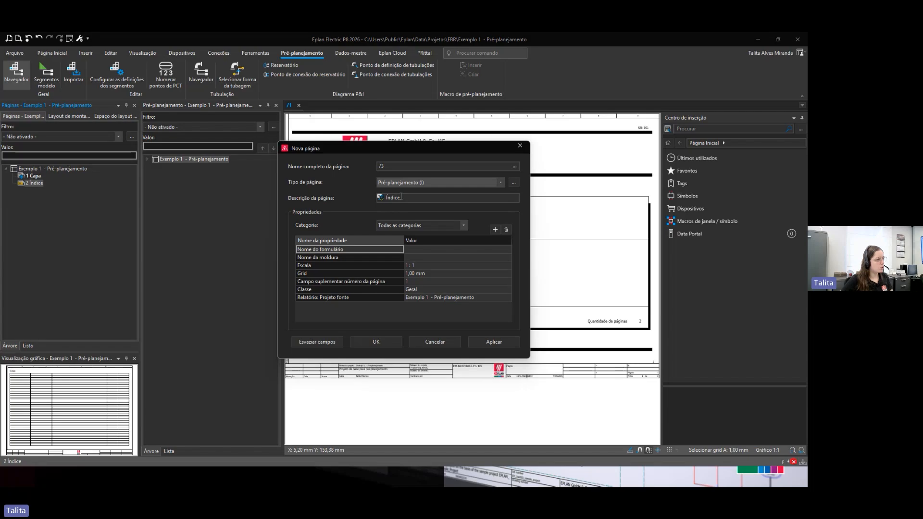
{"action": "key", "text": "Tab"}
{"action": "type", "text": "Visã"}
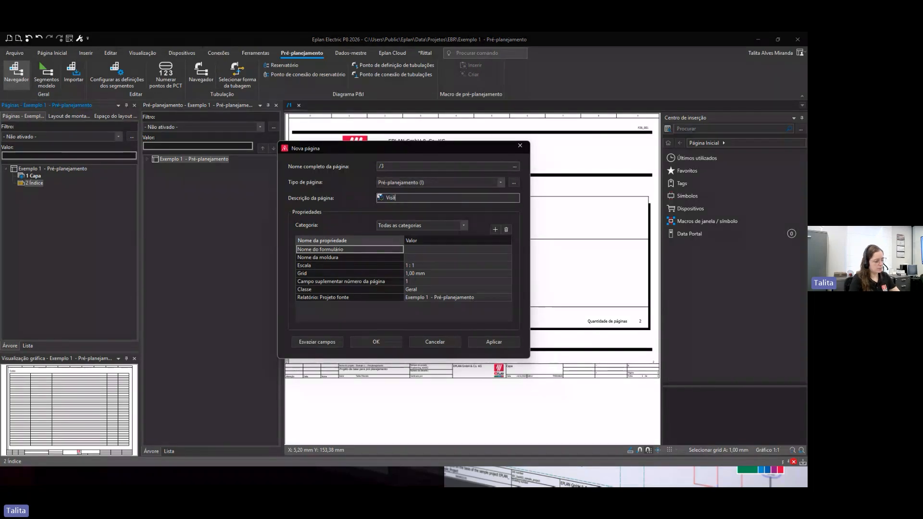
{"action": "type", "text": "o geral da planta"}
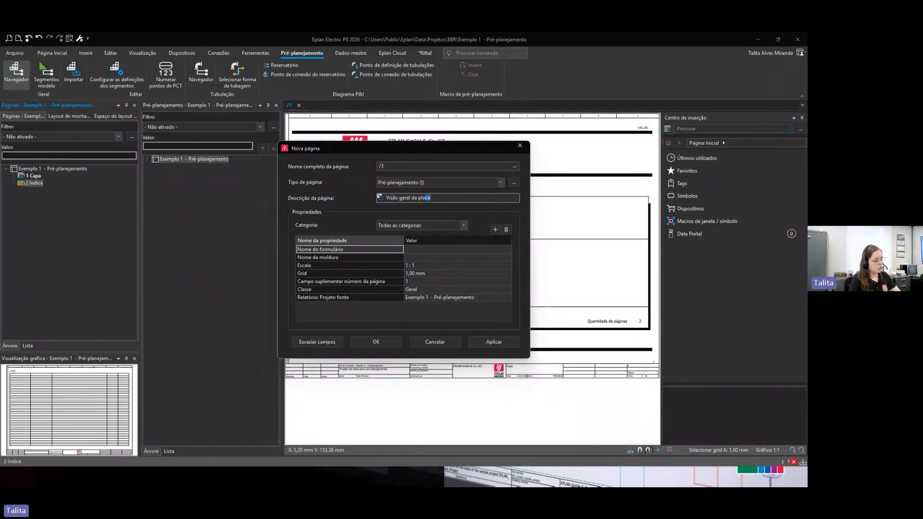
{"action": "key", "text": "Return"}
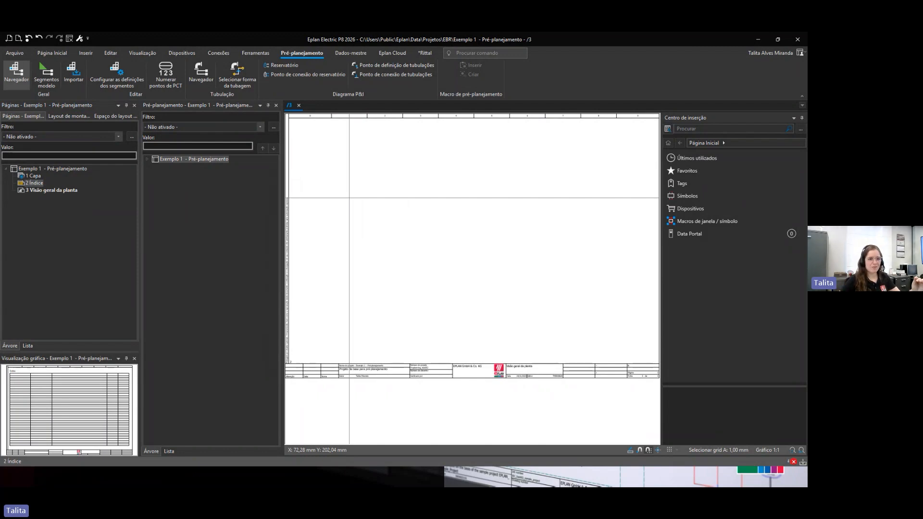
Step: Add a new structure segment of definition Segmento estrutural geral under Exemplo 1 and name it Esteira
{"action": "left_click", "coordinate": [146, 158]}
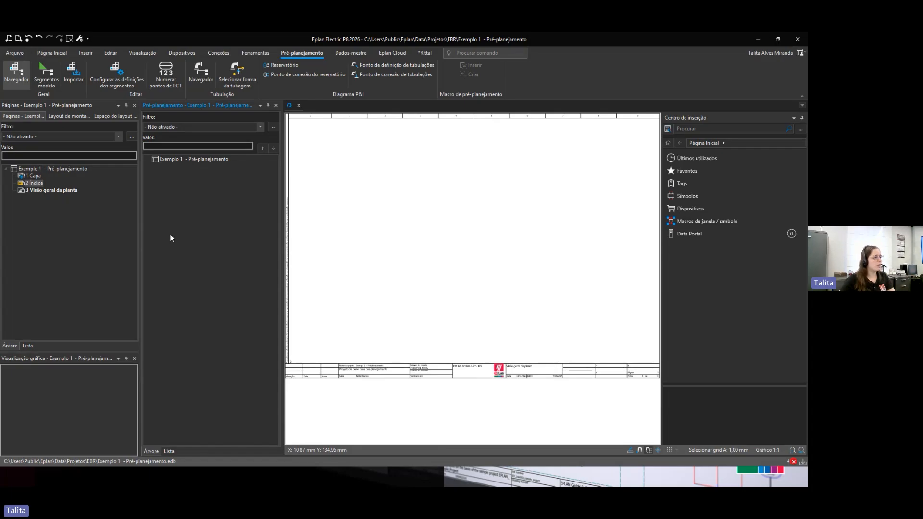
{"action": "right_click", "coordinate": [205, 160]}
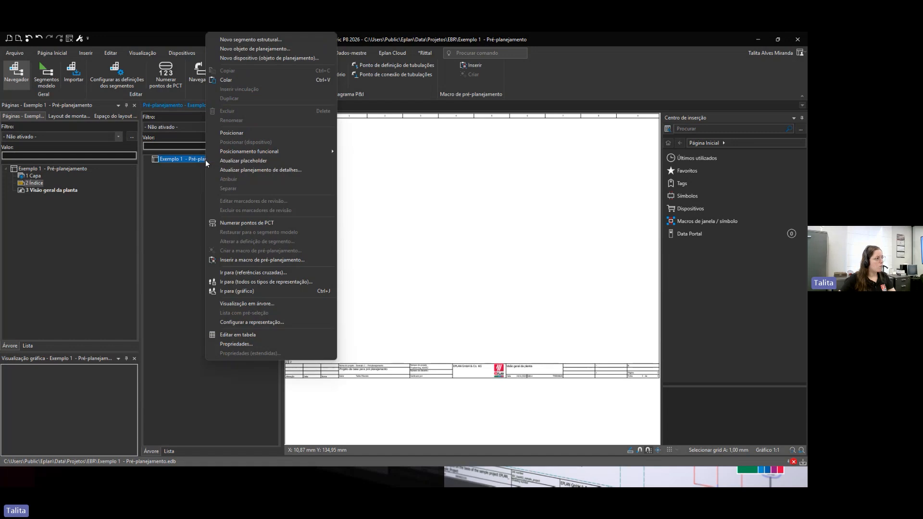
{"action": "left_click", "coordinate": [257, 41]}
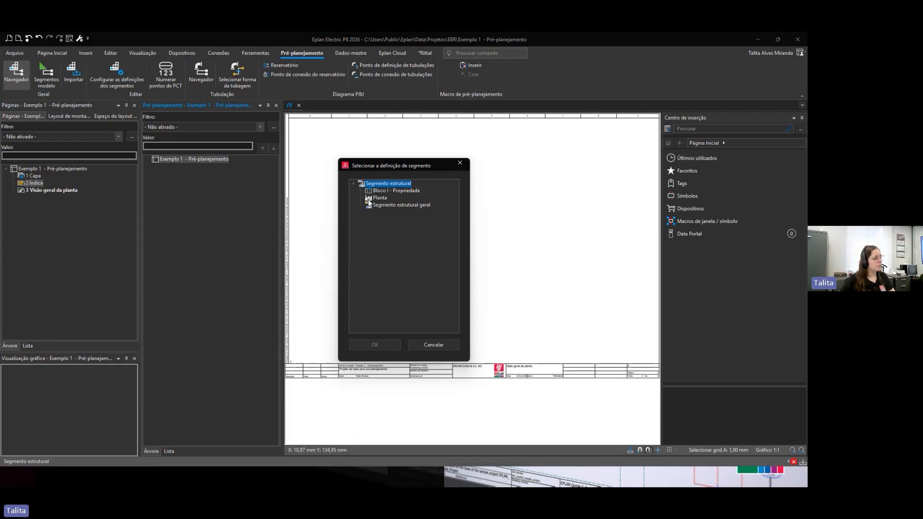
{"action": "left_click", "coordinate": [369, 207]}
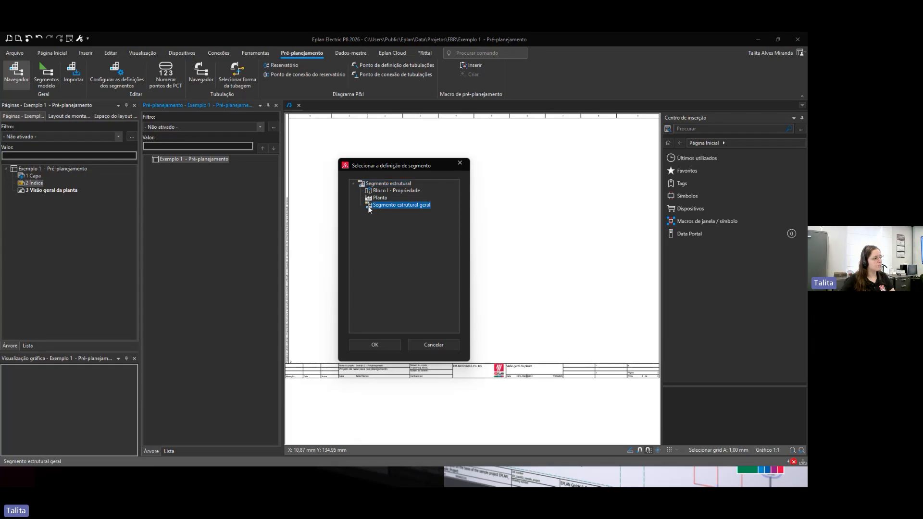
{"action": "left_click", "coordinate": [375, 345]}
{"action": "left_click_drag", "start_coordinate": [220, 104], "coordinate": [383, 102]}
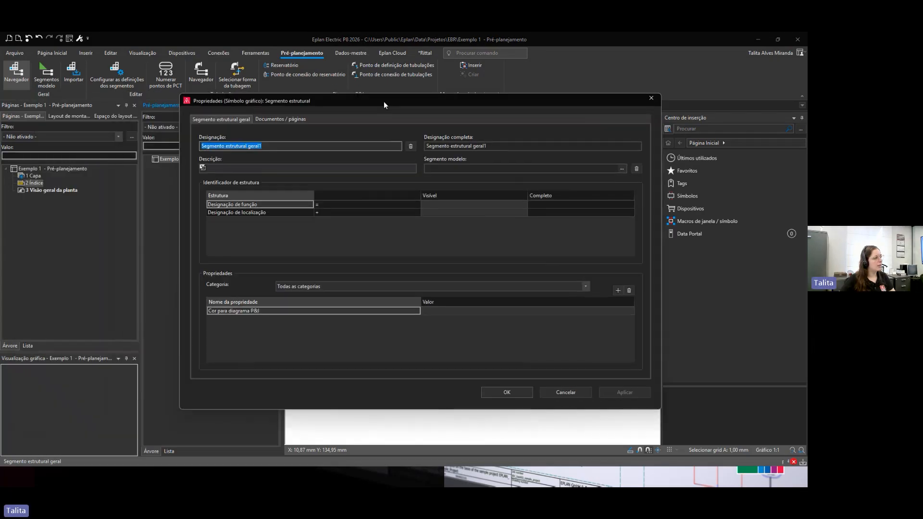
{"action": "type", "text": "Est"}
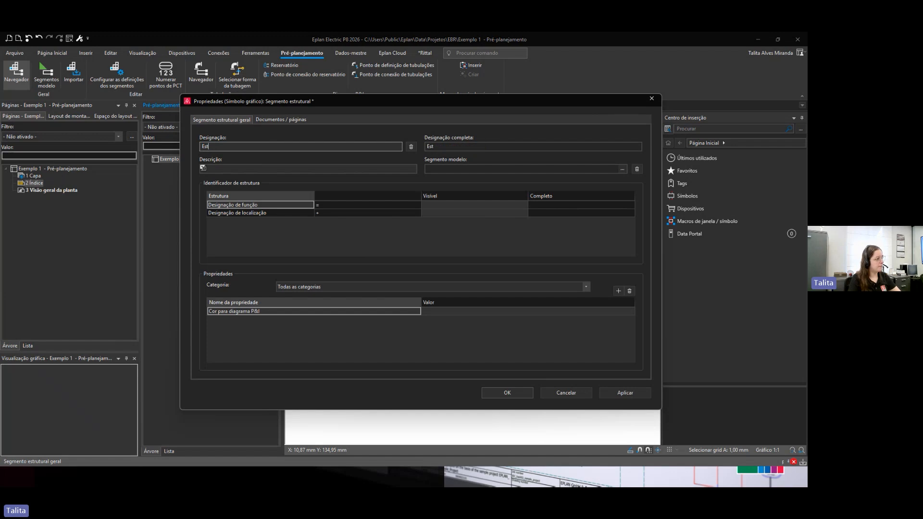
{"action": "type", "text": "eira"}
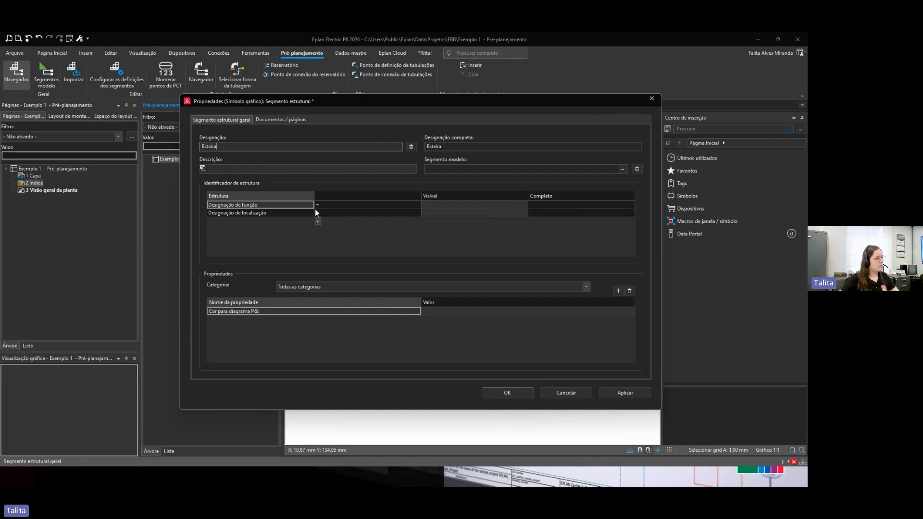
Step: Set the Esteira segment's location designation to A01 and confirm the properties
{"action": "left_click", "coordinate": [269, 170]}
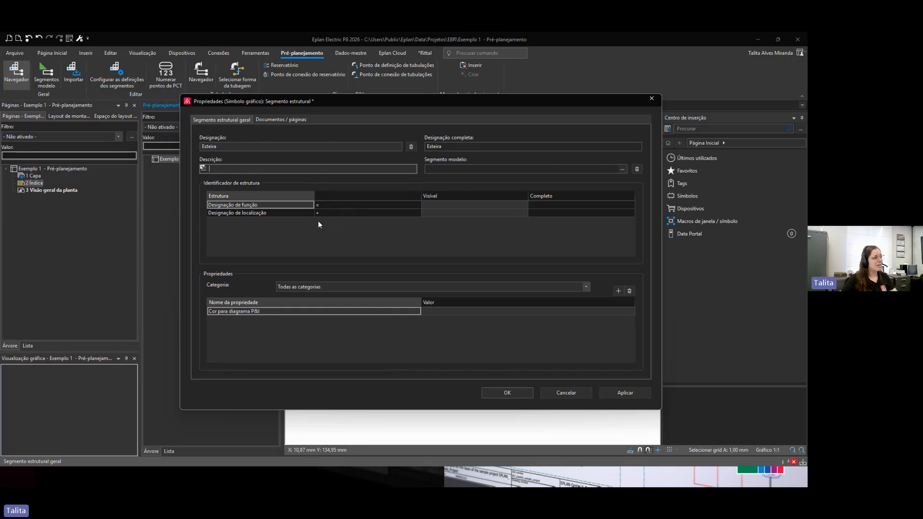
{"action": "left_click", "coordinate": [445, 214]}
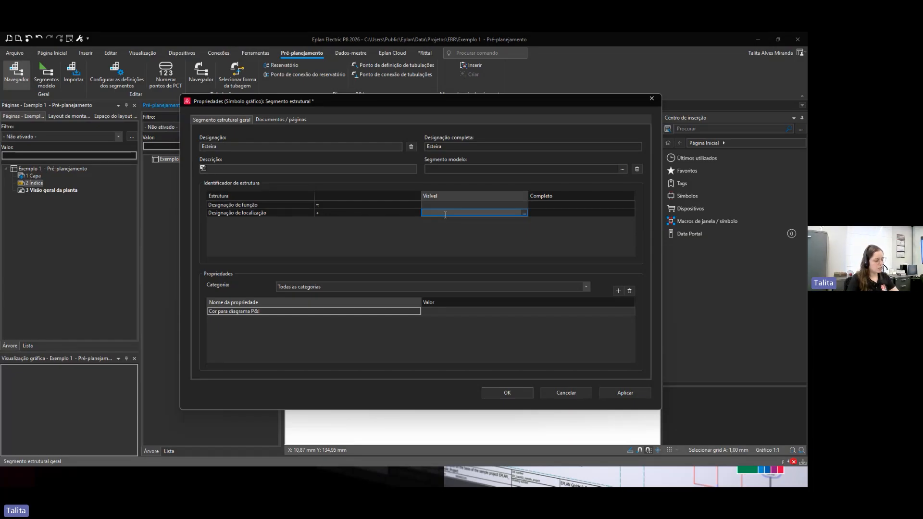
{"action": "type", "text": "A01"}
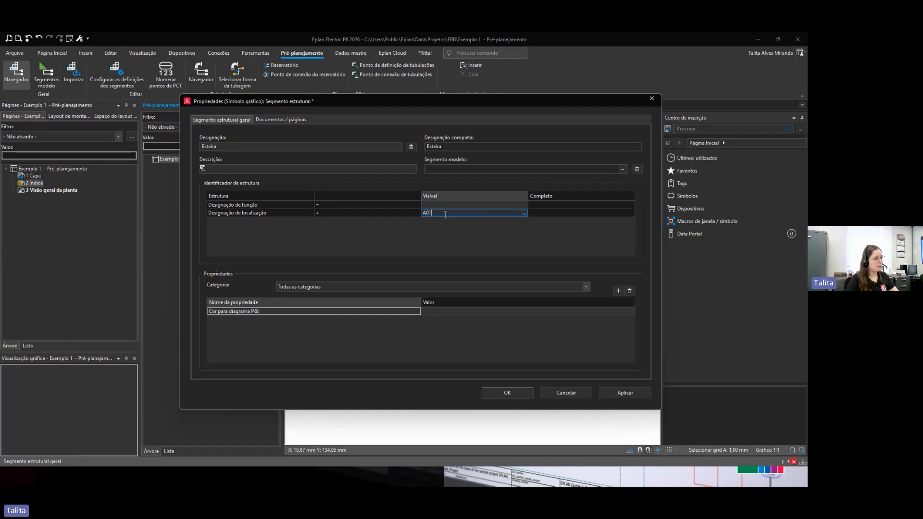
{"action": "key", "text": "Return"}
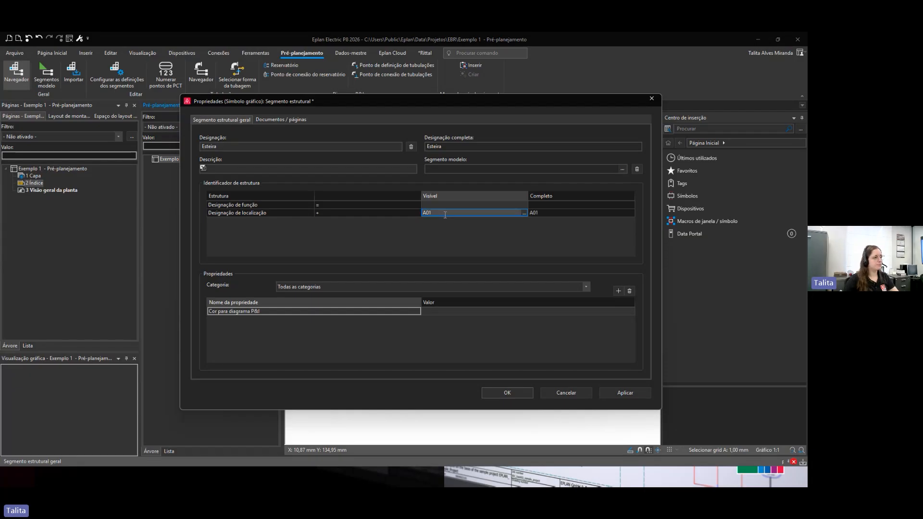
{"action": "left_click", "coordinate": [503, 396]}
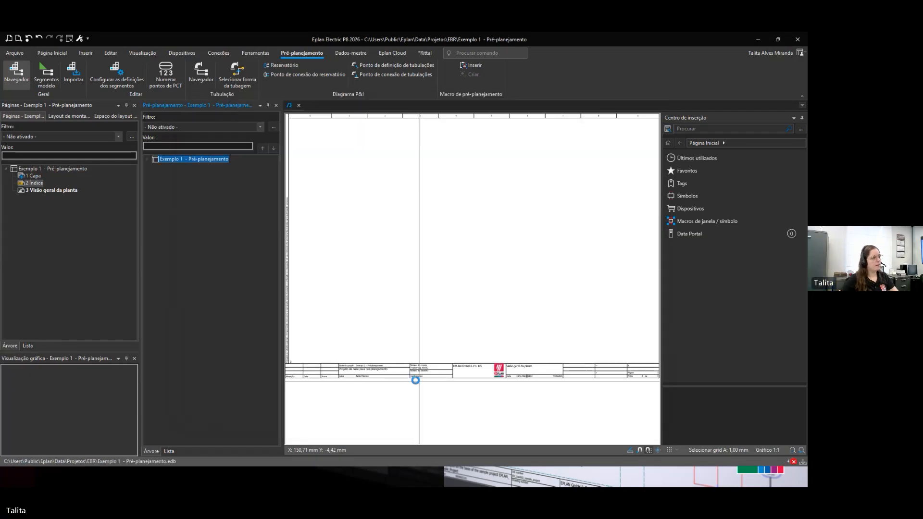
Step: Open the Esteira segment's properties and search the property selection for a cost property
{"action": "left_click", "coordinate": [148, 159]}
{"action": "left_click", "coordinate": [183, 166]}
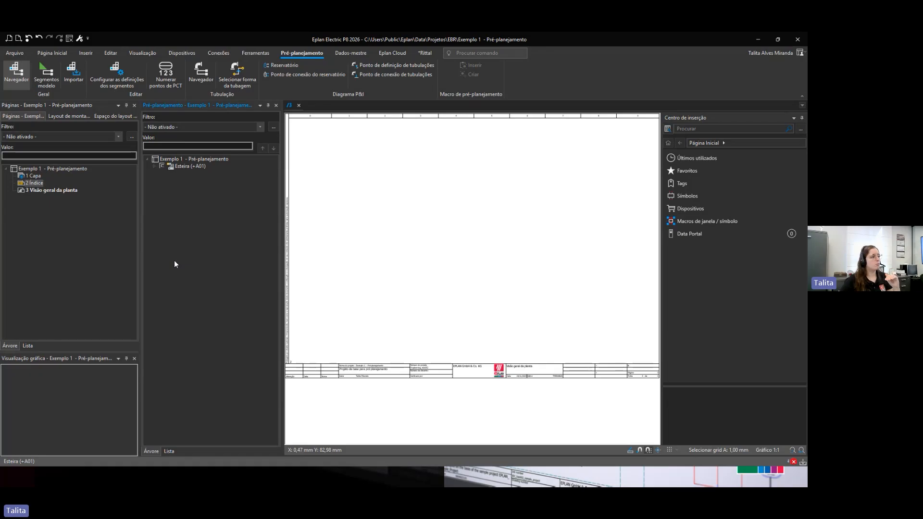
{"action": "double_click", "coordinate": [185, 167]}
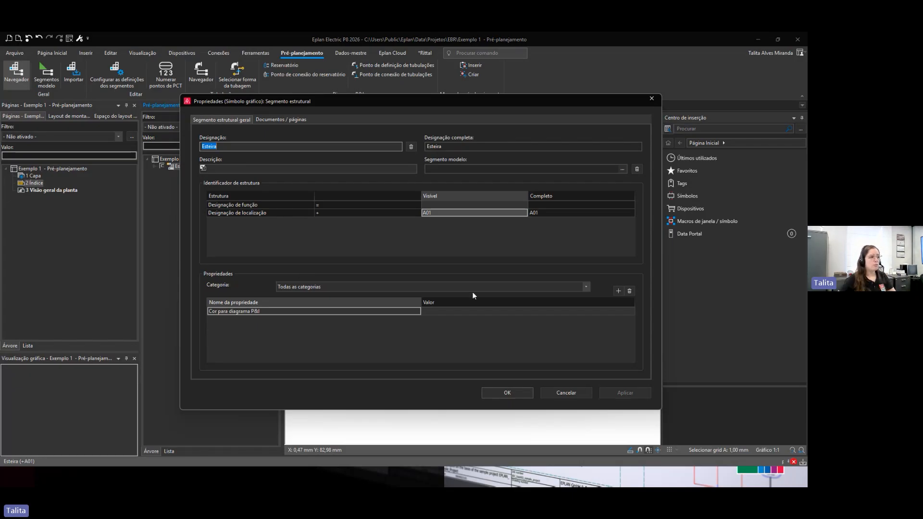
{"action": "left_click", "coordinate": [615, 291]}
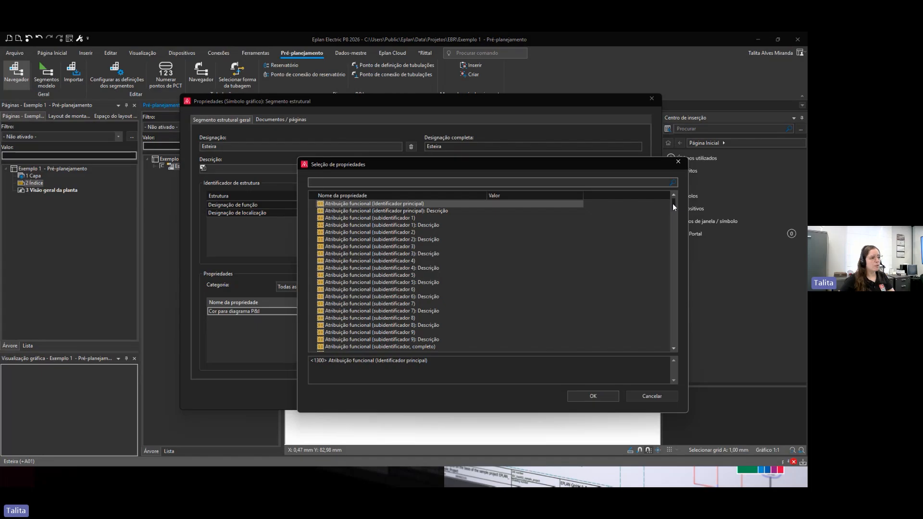
{"action": "left_click_drag", "start_coordinate": [674, 204], "coordinate": [677, 302]}
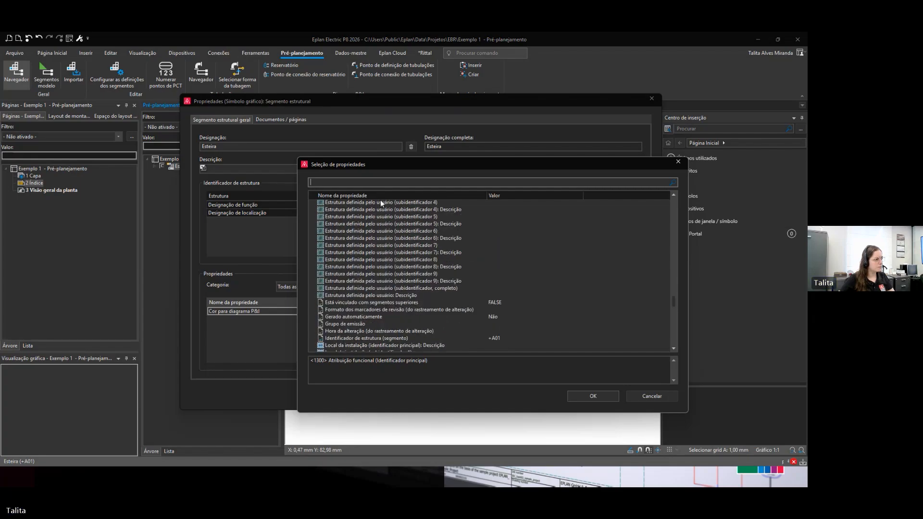
{"action": "type", "text": "custo"}
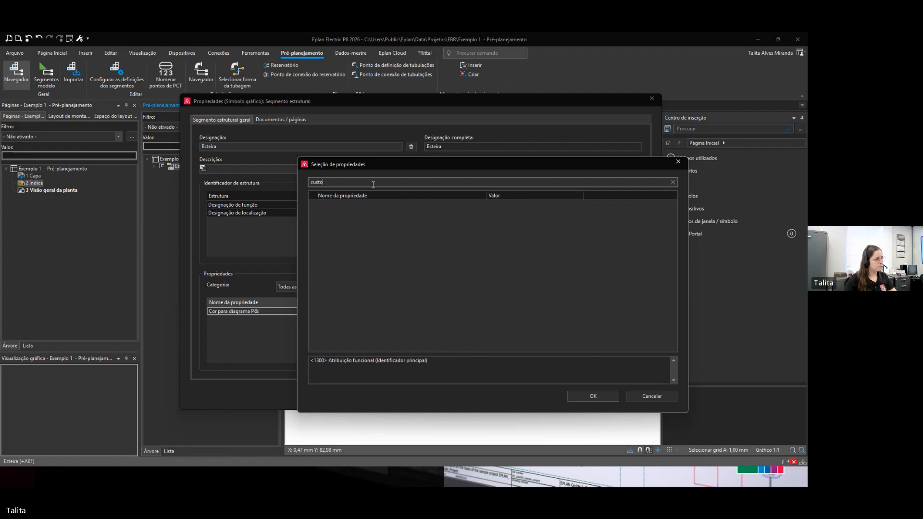
{"action": "key", "text": "BackSpace"}
{"action": "key", "text": "BackSpace"}
{"action": "key", "text": "BackSpace"}
{"action": "key", "text": "BackSpace"}
{"action": "key", "text": "BackSpace"}
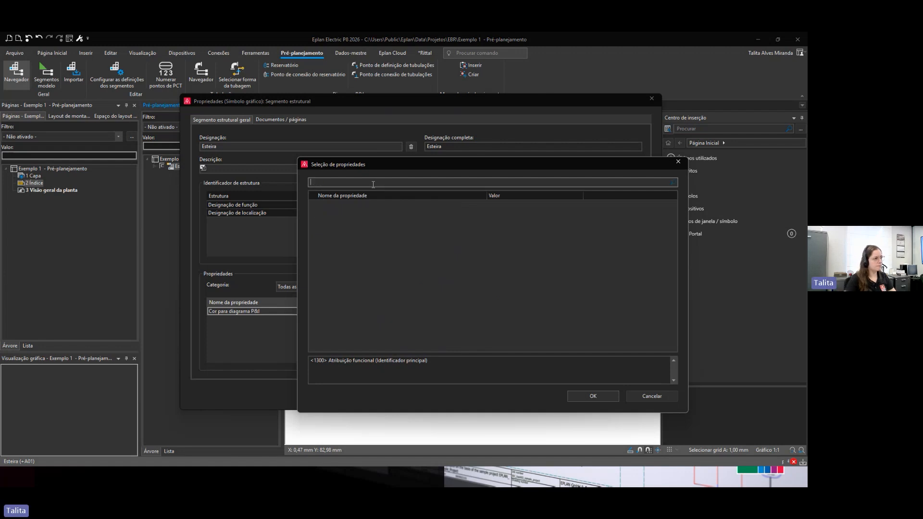
{"action": "key", "text": "Escape"}
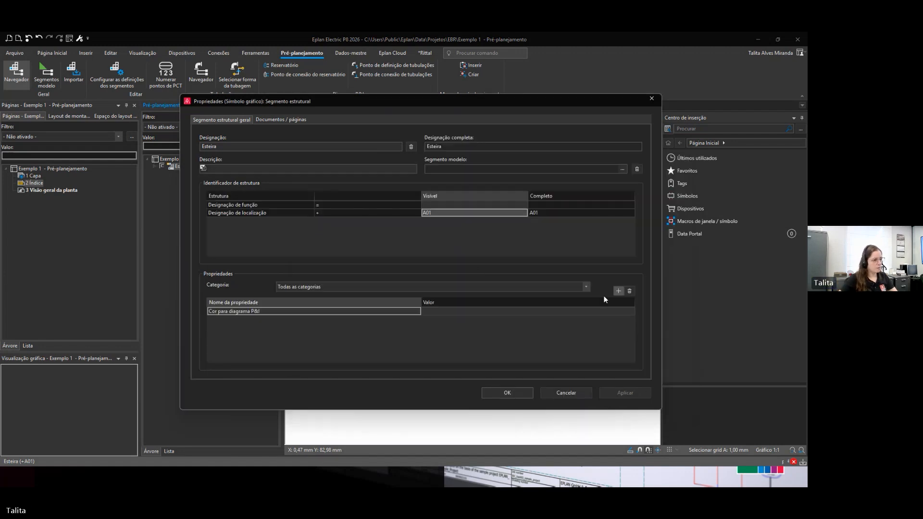
Step: Browse the full property selection list for a suitable property and close the dialogs without adding one
{"action": "left_click", "coordinate": [619, 291]}
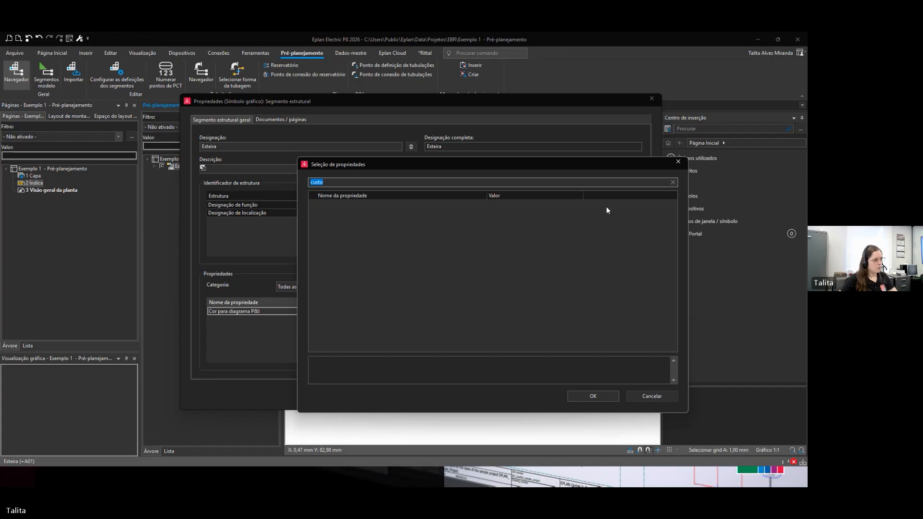
{"action": "left_click", "coordinate": [674, 182]}
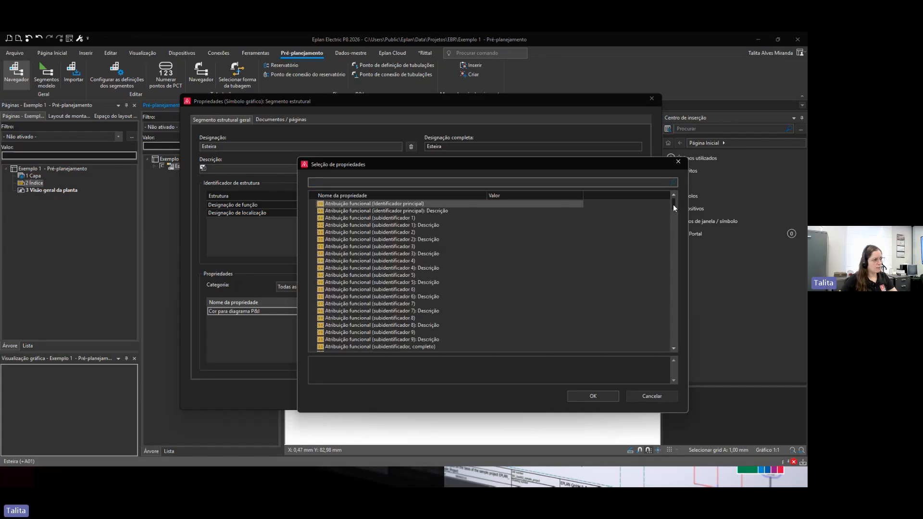
{"action": "left_click_drag", "start_coordinate": [674, 206], "coordinate": [673, 350]}
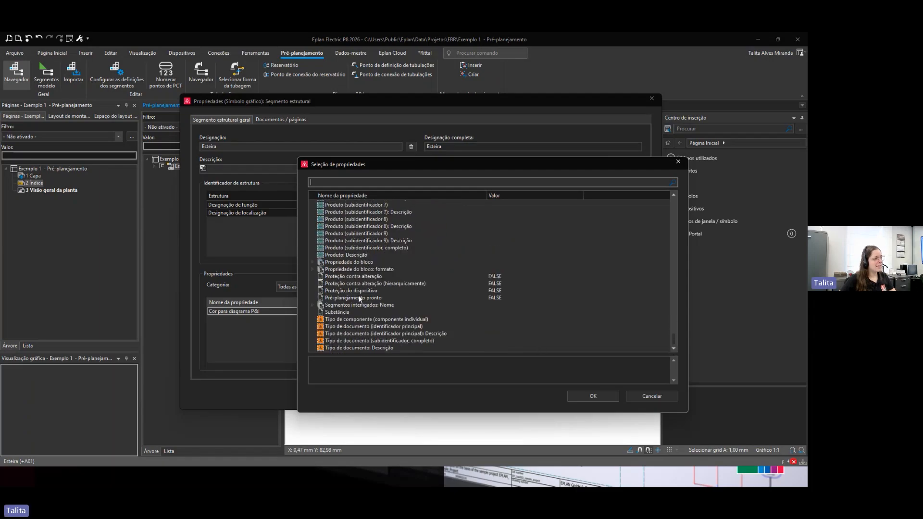
{"action": "scroll", "coordinate": [358, 286], "scroll_direction": "up", "scroll_amount": 10}
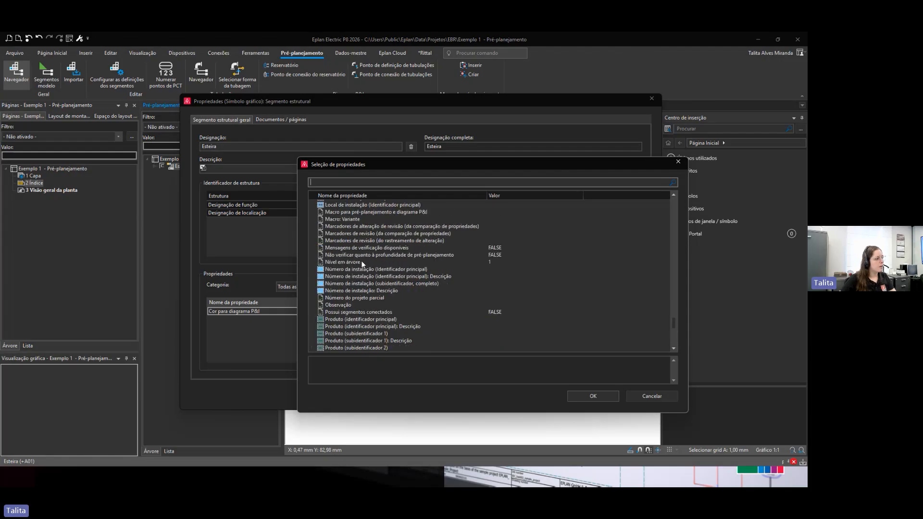
{"action": "left_click", "coordinate": [339, 304]}
{"action": "scroll", "coordinate": [363, 289], "scroll_direction": "up", "scroll_amount": 8}
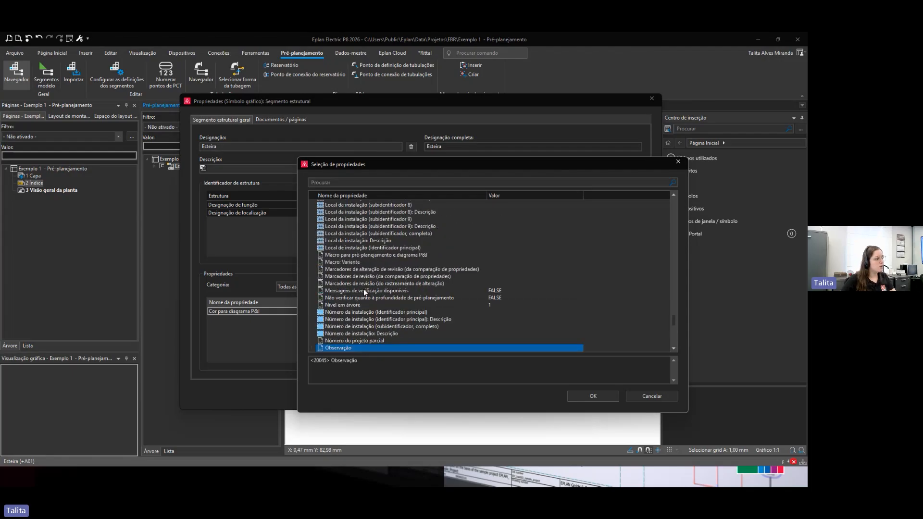
{"action": "scroll", "coordinate": [363, 290], "scroll_direction": "up", "scroll_amount": 3}
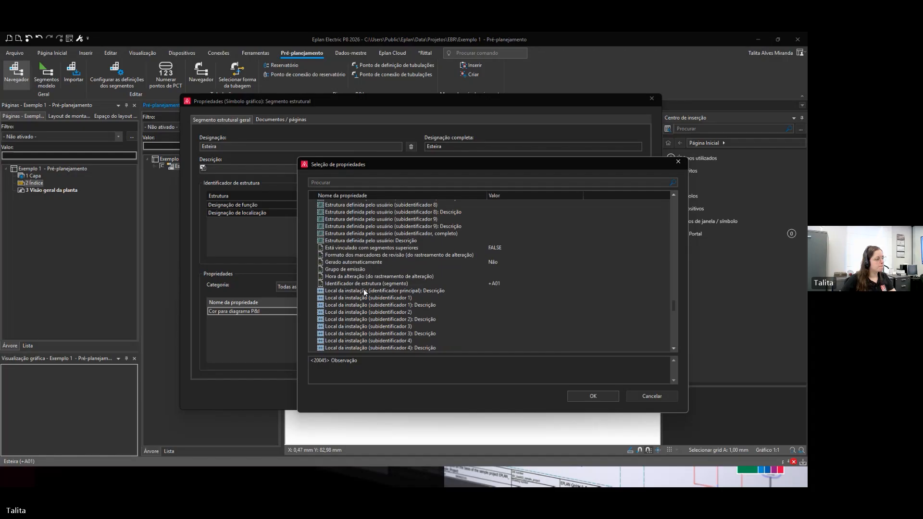
{"action": "scroll", "coordinate": [364, 290], "scroll_direction": "up", "scroll_amount": 10}
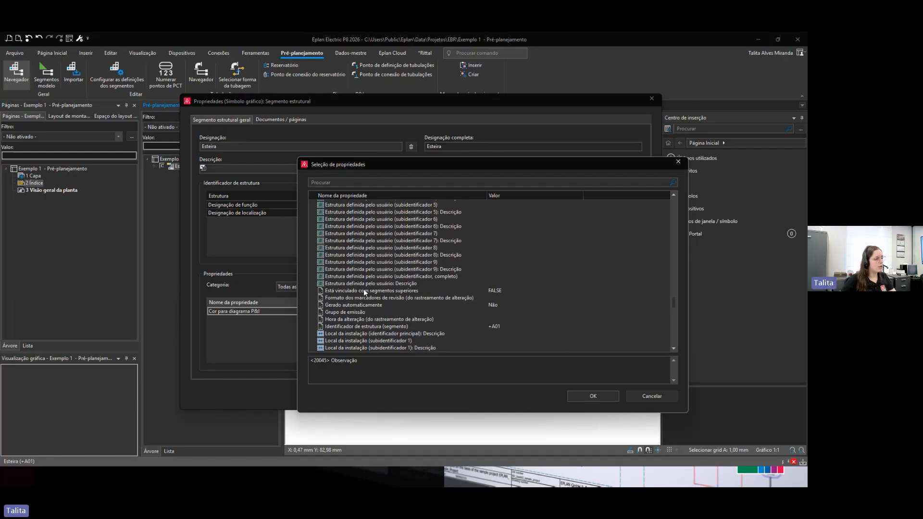
{"action": "scroll", "coordinate": [363, 289], "scroll_direction": "up", "scroll_amount": 12}
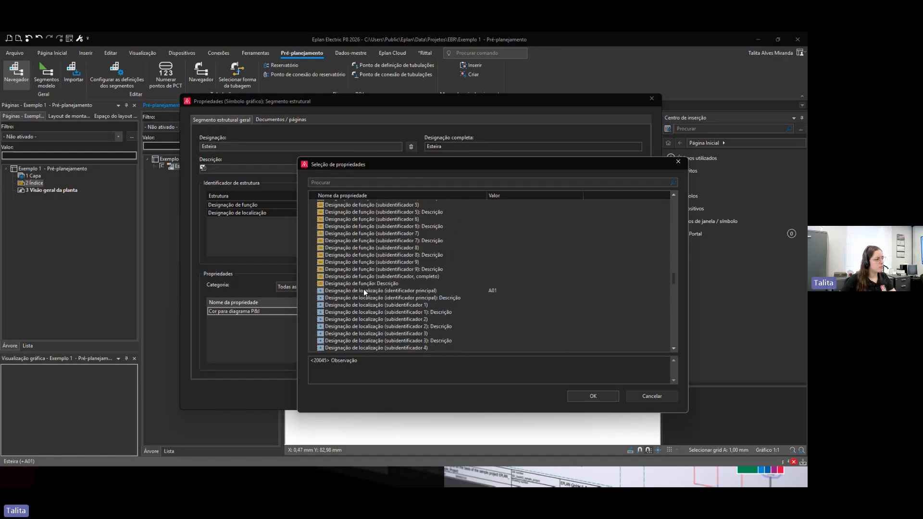
{"action": "scroll", "coordinate": [363, 290], "scroll_direction": "up", "scroll_amount": 2}
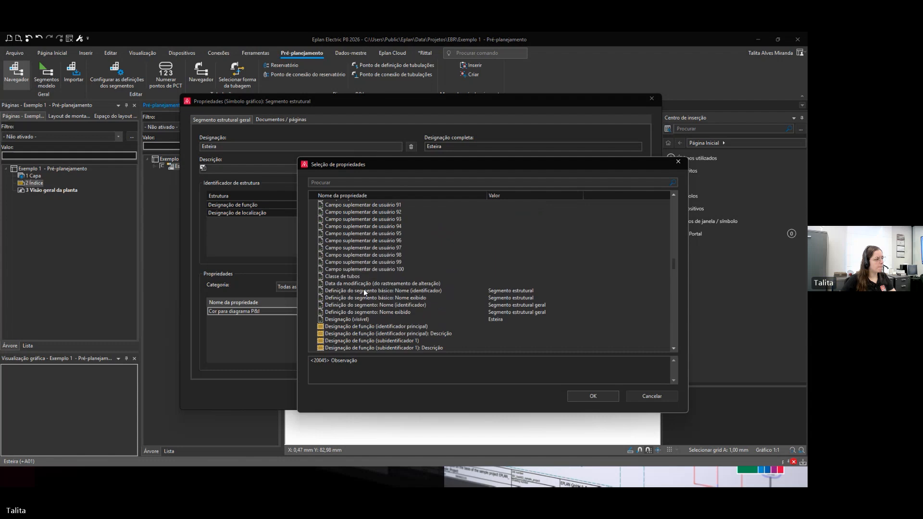
{"action": "left_click", "coordinate": [342, 276]}
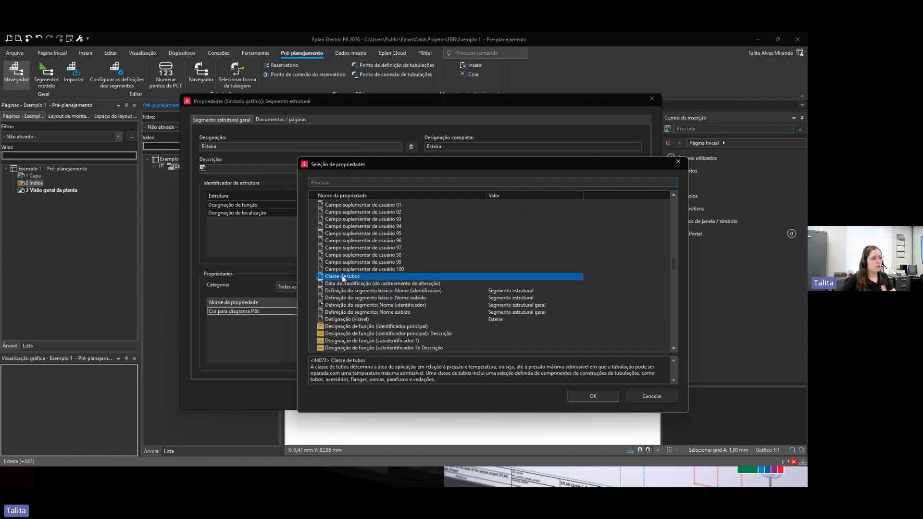
{"action": "scroll", "coordinate": [342, 275], "scroll_direction": "up", "scroll_amount": 17}
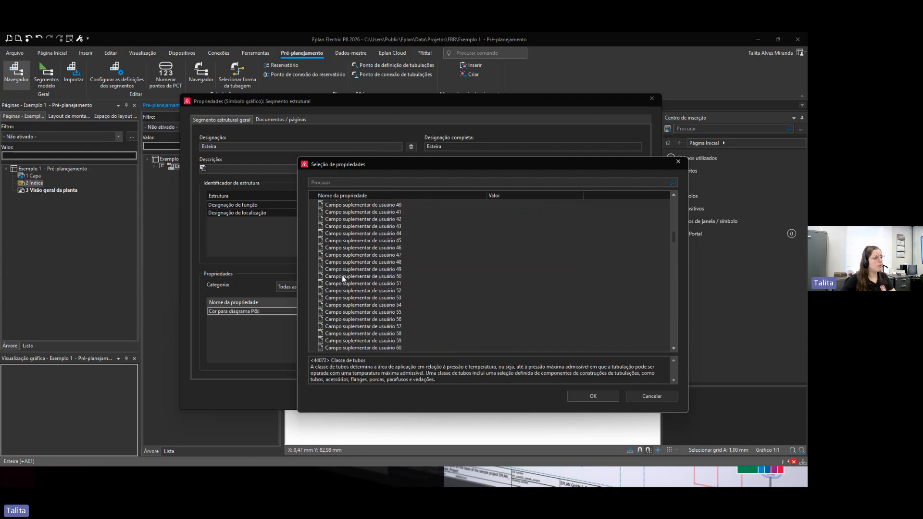
{"action": "scroll", "coordinate": [342, 275], "scroll_direction": "up", "scroll_amount": 19}
{"action": "scroll", "coordinate": [341, 276], "scroll_direction": "up", "scroll_amount": 2}
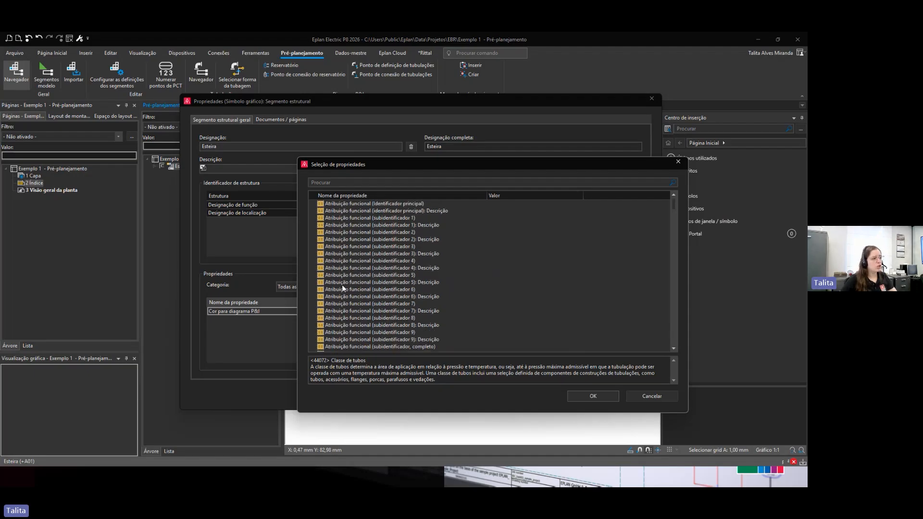
{"action": "key", "text": "Escape"}
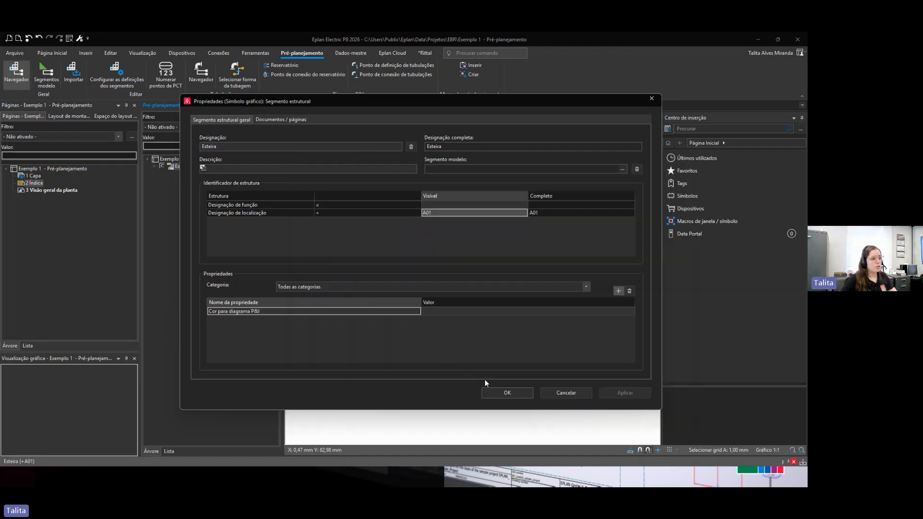
{"action": "left_click", "coordinate": [497, 389]}
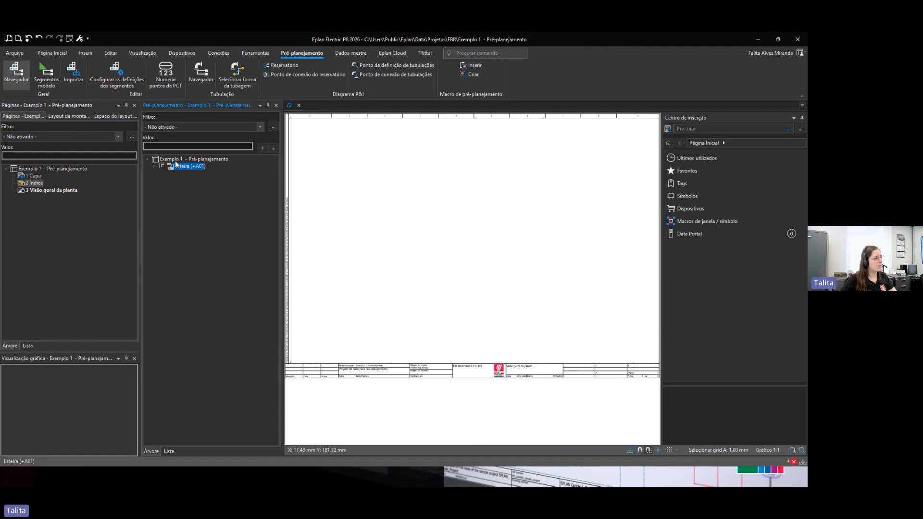
Step: Place the Esteira segment on page /3 as a rectangle, then delete the placed rectangle
{"action": "left_click_drag", "start_coordinate": [181, 169], "coordinate": [317, 172]}
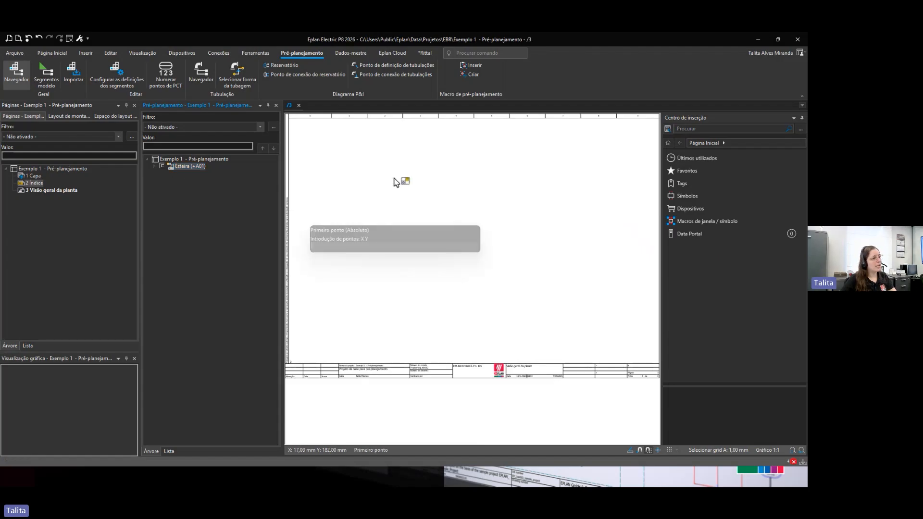
{"action": "left_click", "coordinate": [317, 152]}
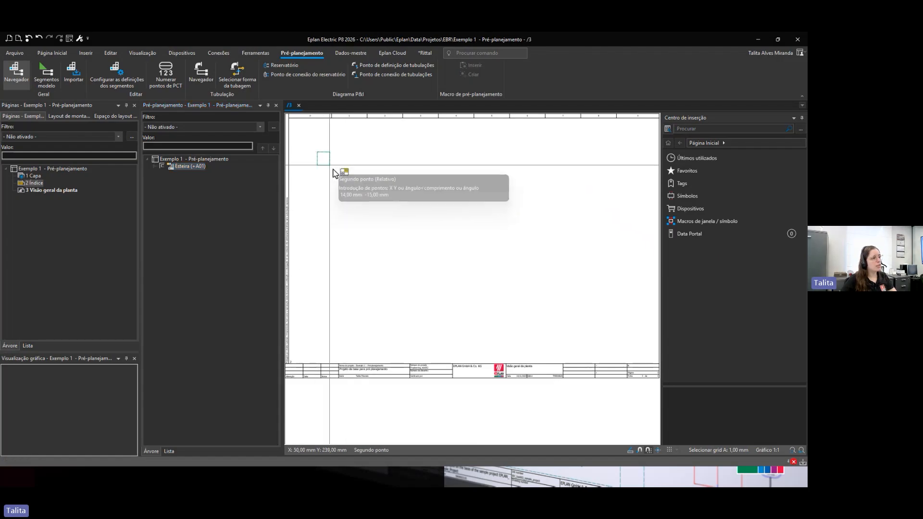
{"action": "left_click", "coordinate": [377, 232]}
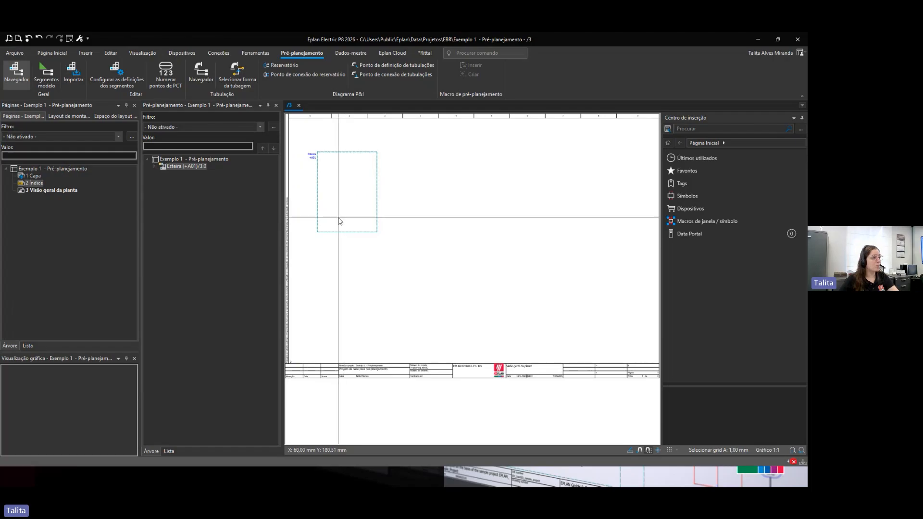
{"action": "left_click", "coordinate": [317, 223]}
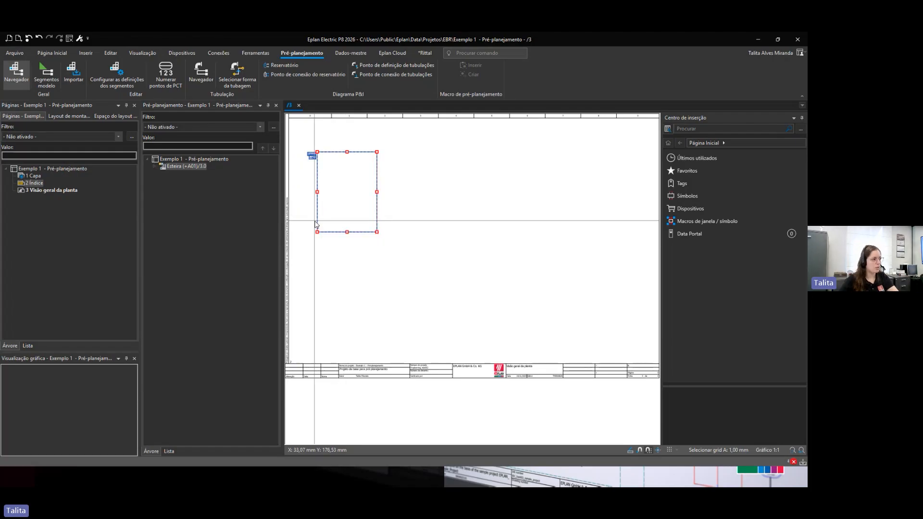
{"action": "key", "text": "Delete"}
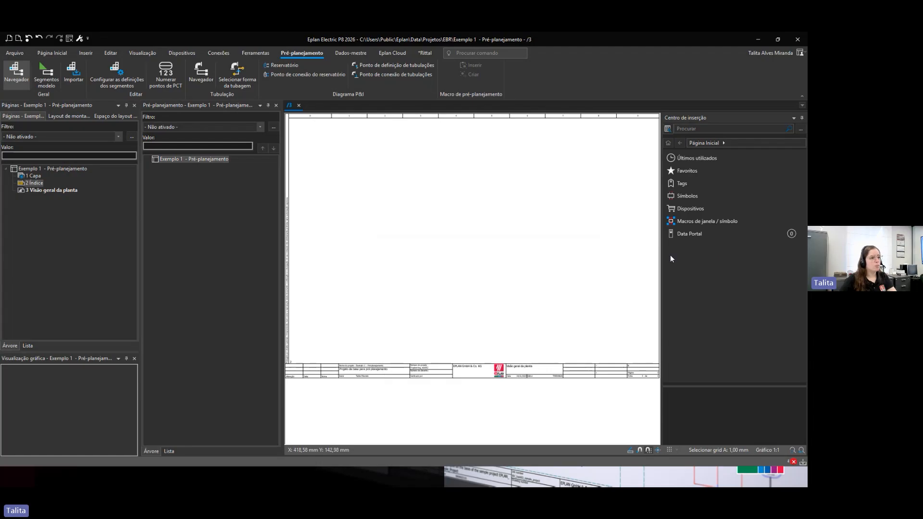
Step: Insert the Preplanning Macro 001 roller conveyor from the Preplanning macros onto page /3 and expand its TS501 segment in the navigator
{"action": "left_click", "coordinate": [705, 221]}
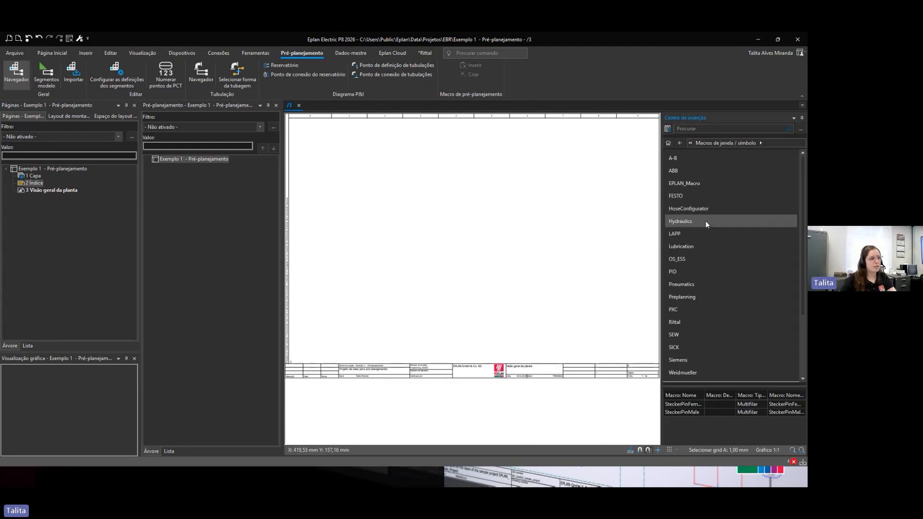
{"action": "left_click", "coordinate": [681, 297]}
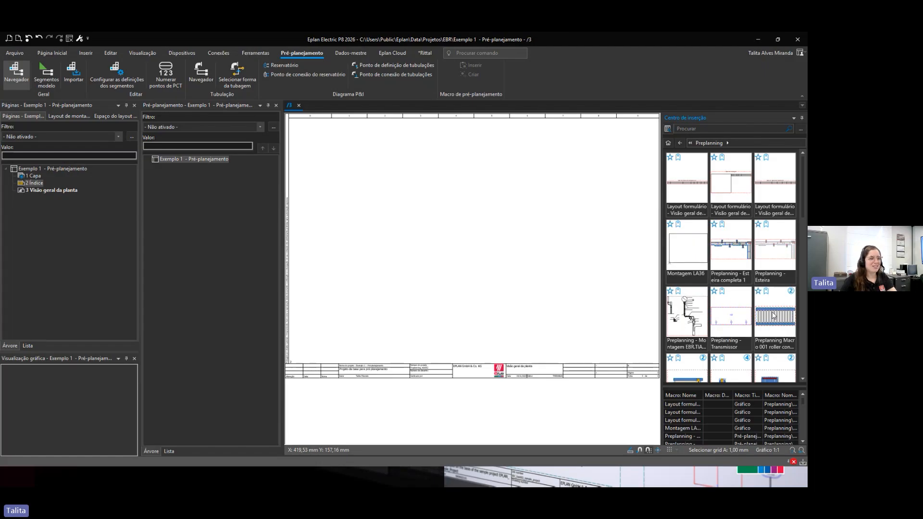
{"action": "scroll", "coordinate": [773, 315], "scroll_direction": "down", "scroll_amount": 1}
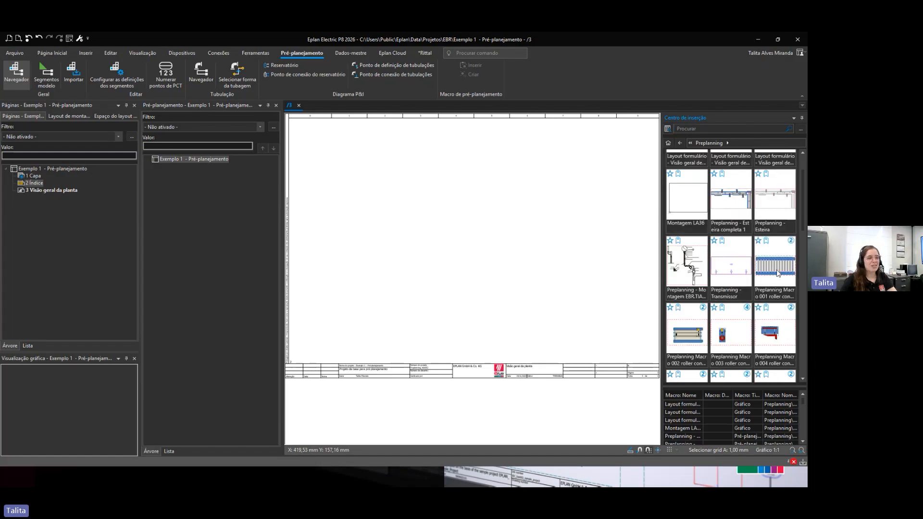
{"action": "double_click", "coordinate": [777, 270]}
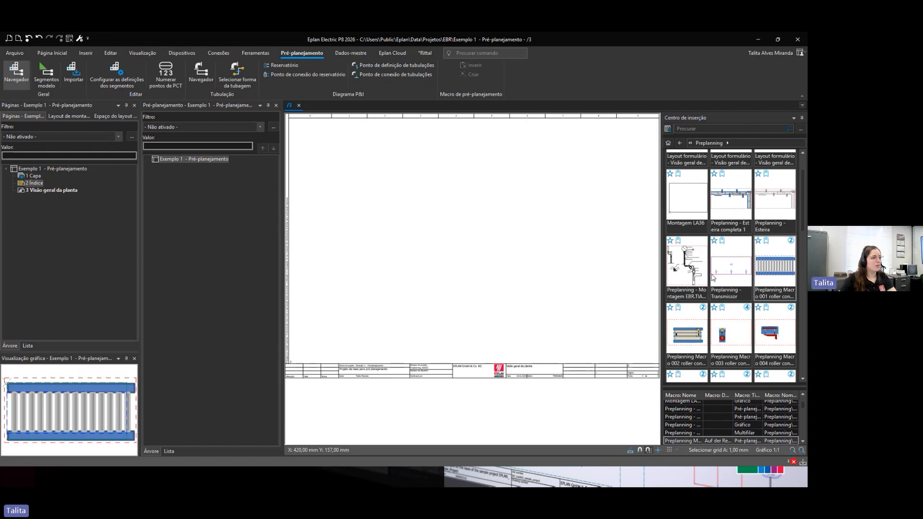
{"action": "scroll", "coordinate": [412, 231], "scroll_direction": "up", "scroll_amount": 2}
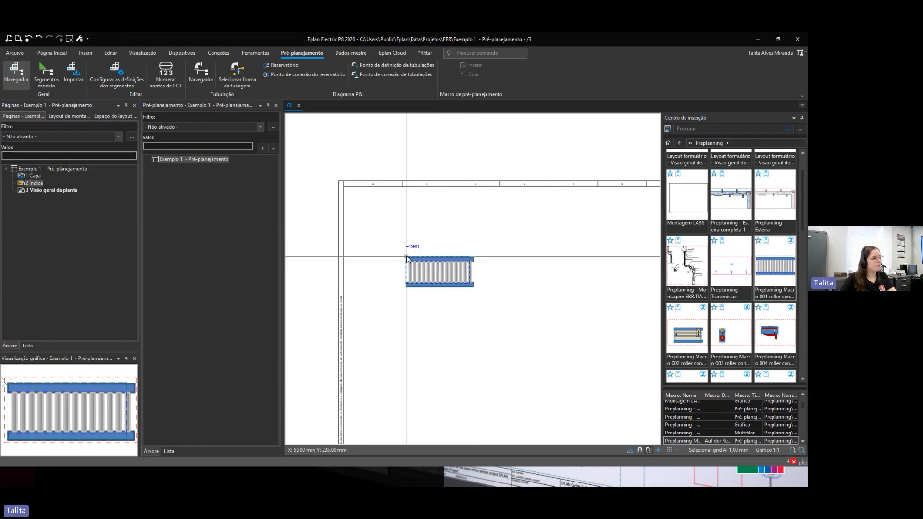
{"action": "left_click", "coordinate": [406, 258]}
{"action": "scroll", "coordinate": [405, 266], "scroll_direction": "up", "scroll_amount": 4}
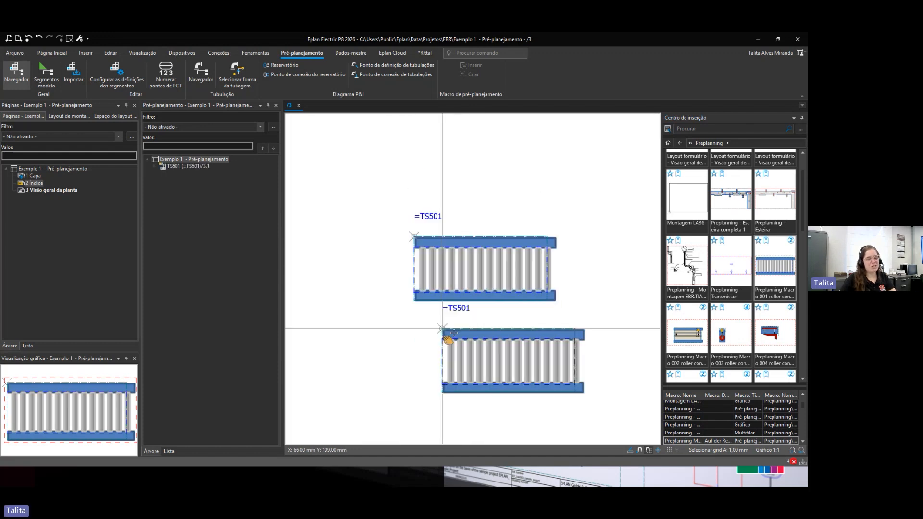
{"action": "key", "text": "Escape"}
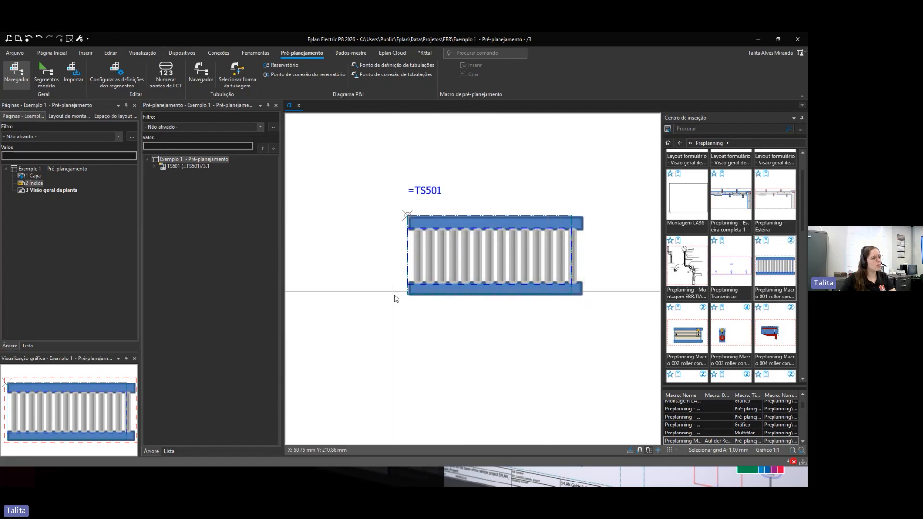
{"action": "left_click", "coordinate": [156, 166]}
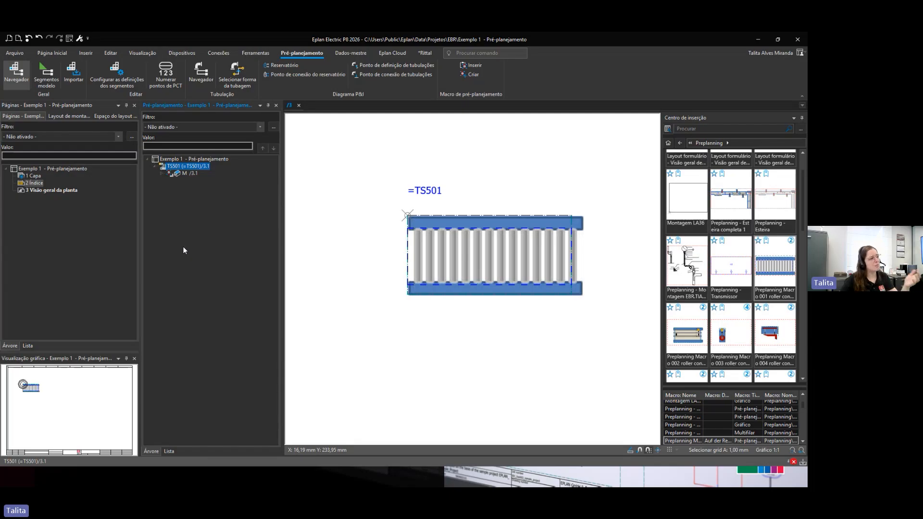
{"action": "left_click", "coordinate": [160, 172]}
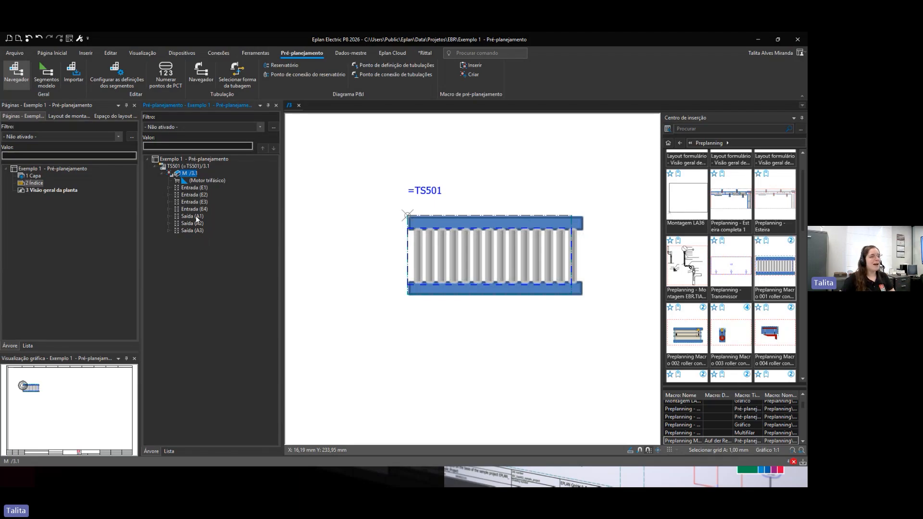
Step: Inspect the properties of the TS501 conveyor's motor object M across its actuator, parts, macro and PLC tabs
{"action": "left_click", "coordinate": [161, 174]}
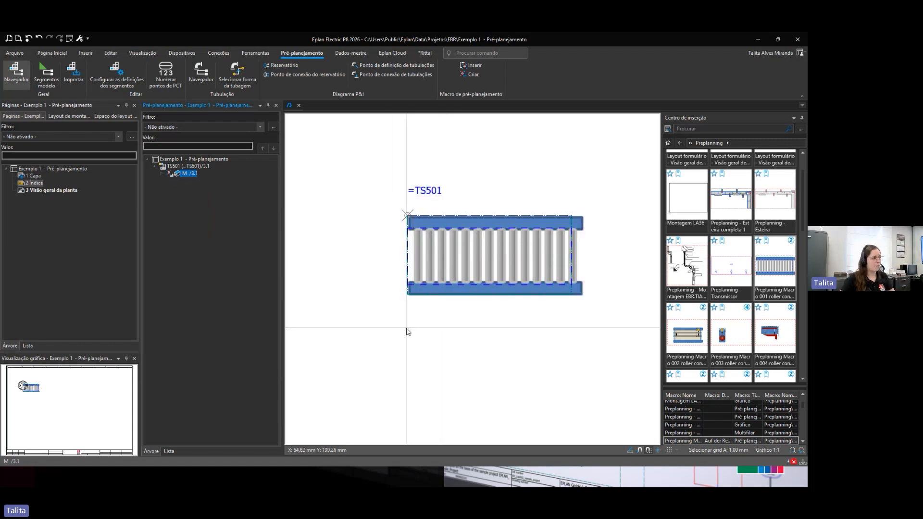
{"action": "double_click", "coordinate": [177, 173]}
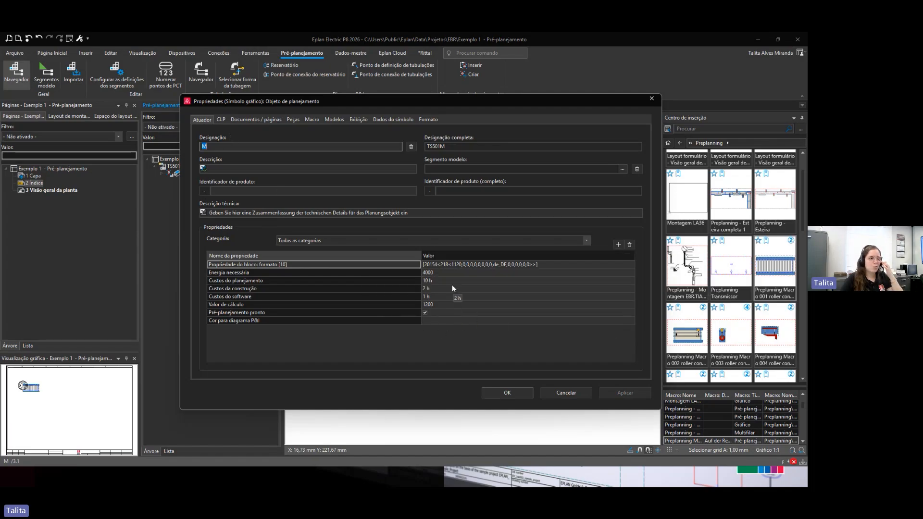
{"action": "left_click", "coordinate": [409, 273]}
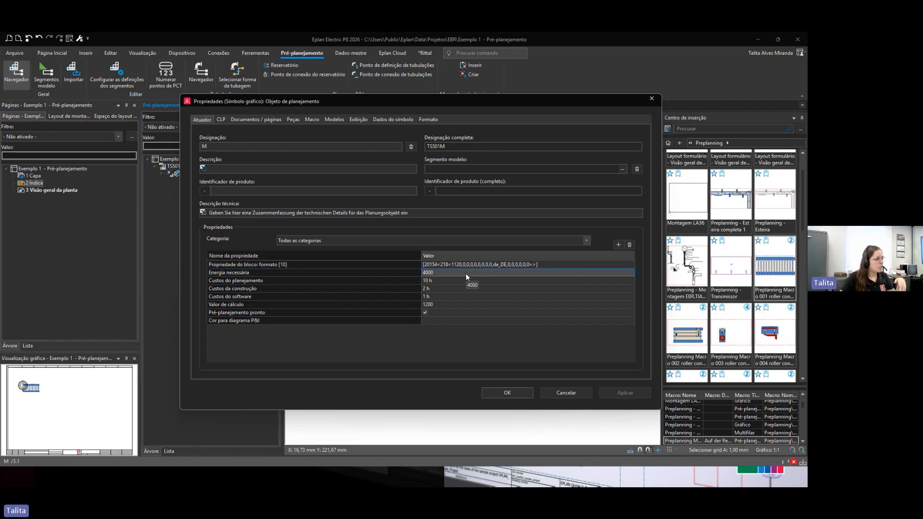
{"action": "left_click", "coordinate": [447, 281]}
{"action": "left_click_drag", "start_coordinate": [447, 281], "coordinate": [446, 293]}
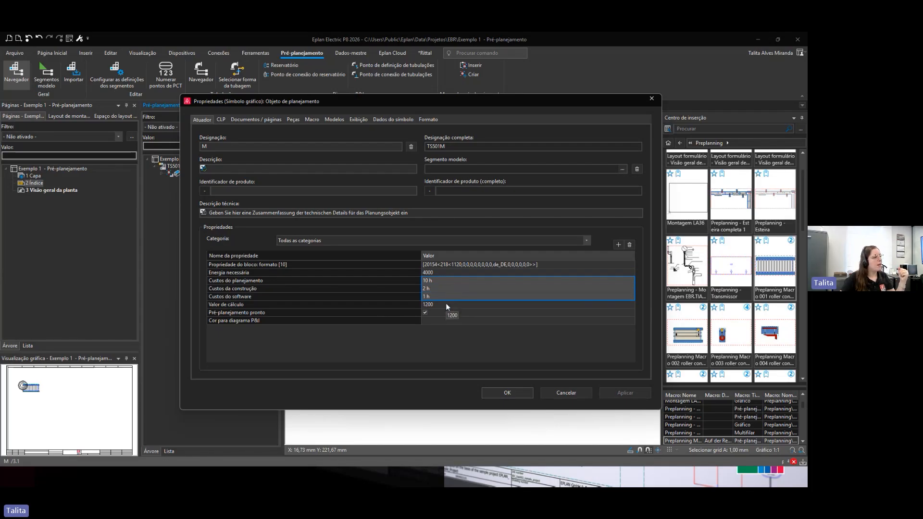
{"action": "left_click", "coordinate": [446, 304]}
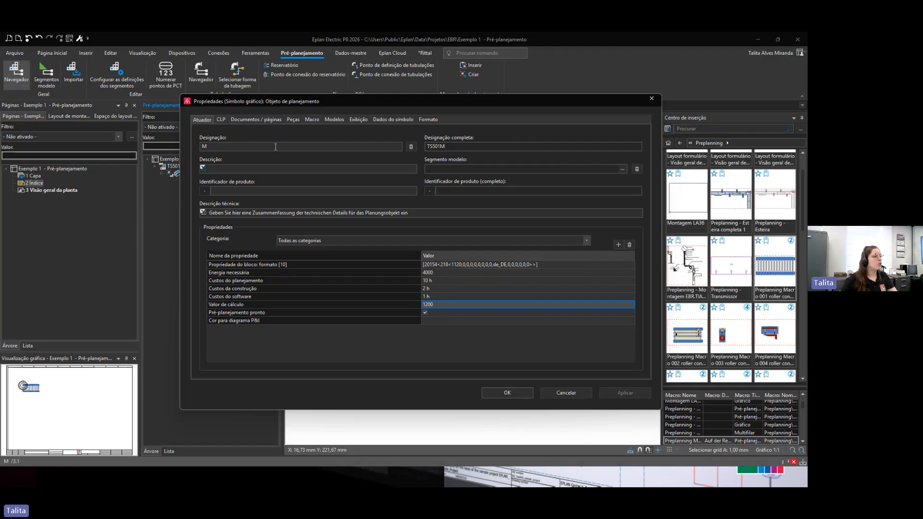
{"action": "left_click", "coordinate": [255, 120]}
{"action": "left_click", "coordinate": [294, 120]}
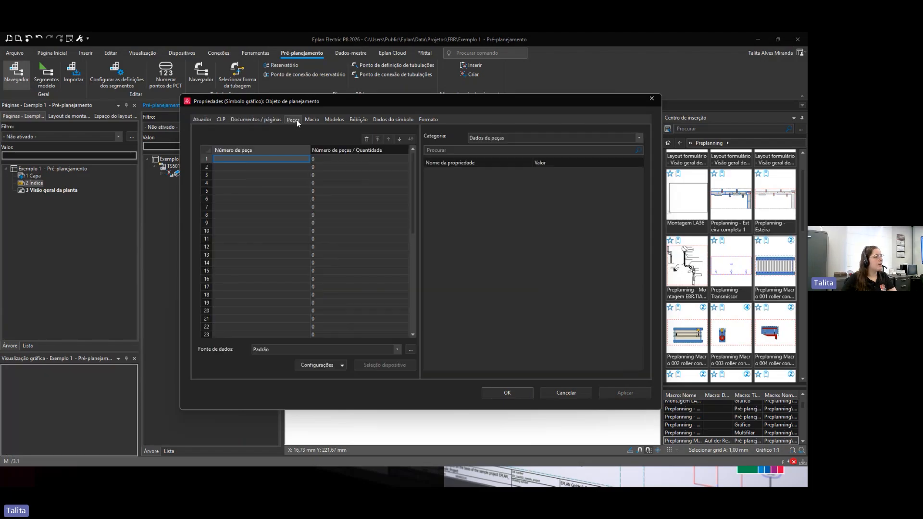
{"action": "left_click", "coordinate": [312, 120]}
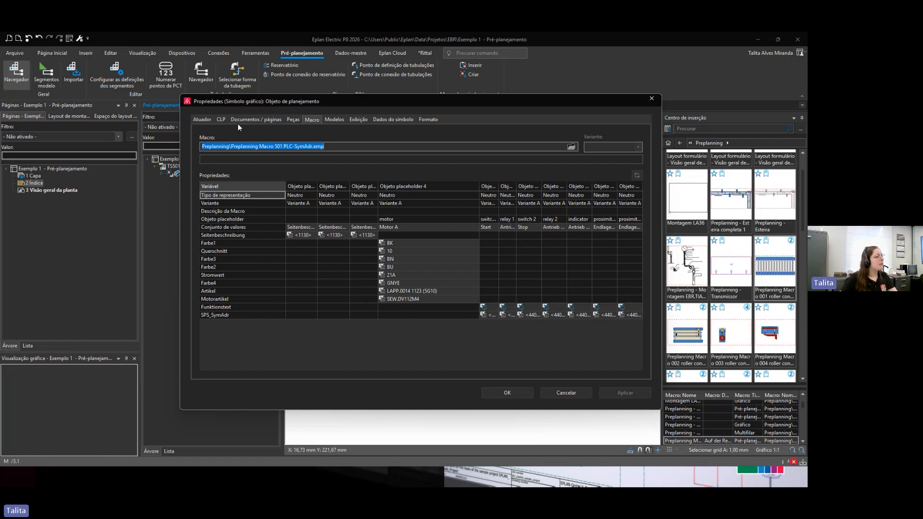
{"action": "left_click", "coordinate": [221, 119]}
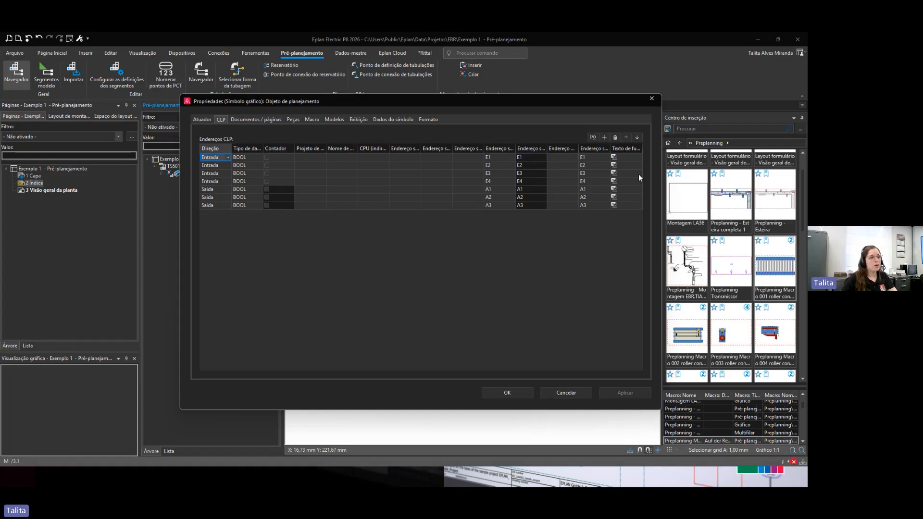
{"action": "left_click", "coordinate": [623, 157]}
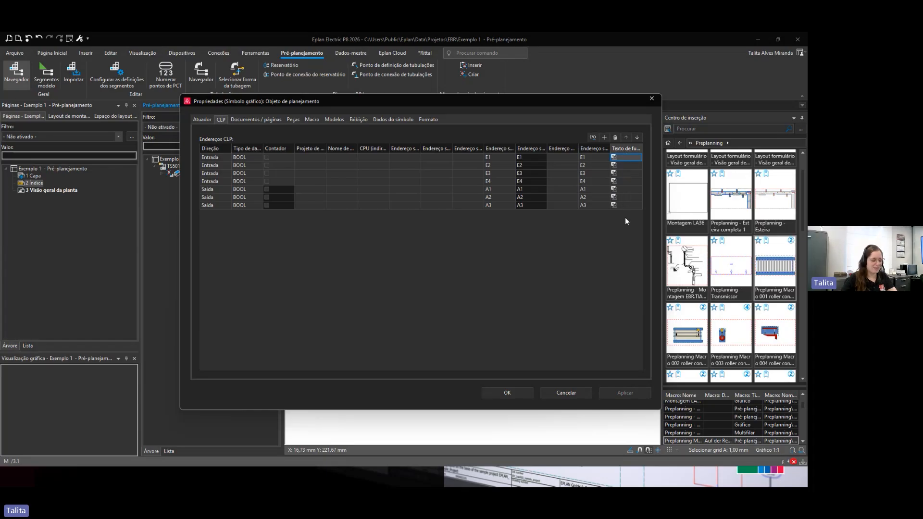
{"action": "left_click", "coordinate": [507, 393]}
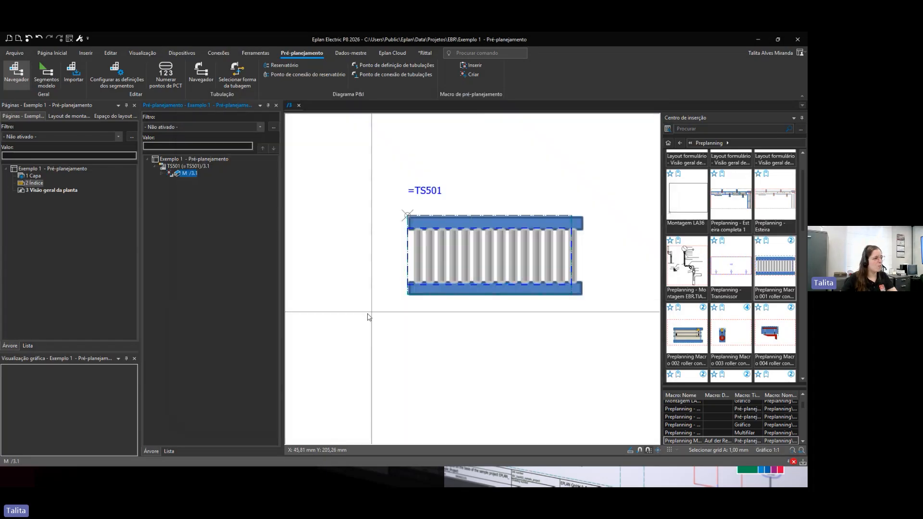
Step: Delete the TS501 segment with its roller conveyor from the navigator and try to undo the deletion
{"action": "left_click", "coordinate": [184, 167]}
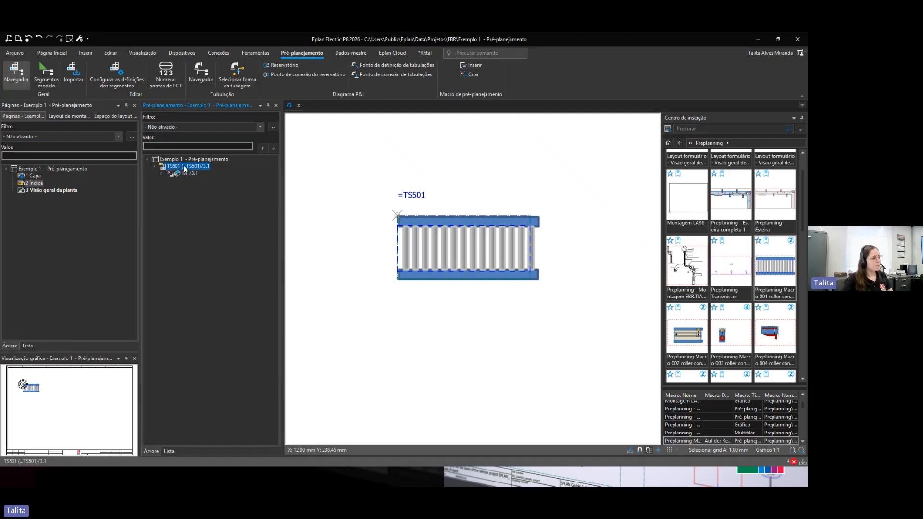
{"action": "key", "text": "Delete"}
{"action": "key", "text": "Return"}
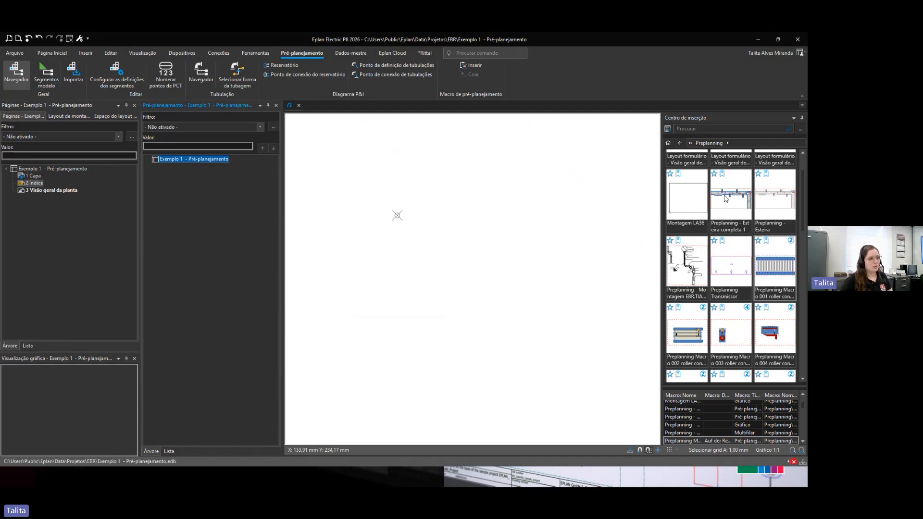
{"action": "key", "text": "ctrl+z"}
{"action": "key", "text": "ctrl+z"}
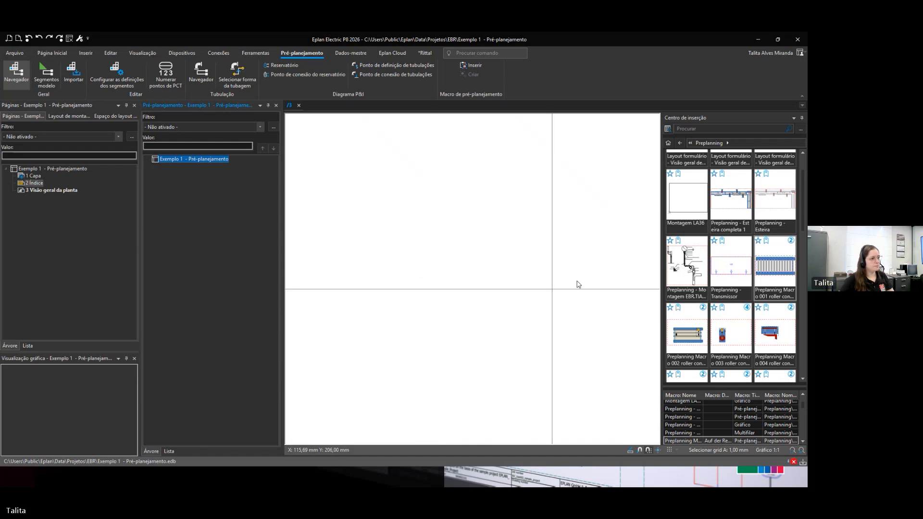
Step: Insert the Preplanning - Esteira completa 1 macro onto page /3 as a complete conveyor layout
{"action": "left_click", "coordinate": [741, 192]}
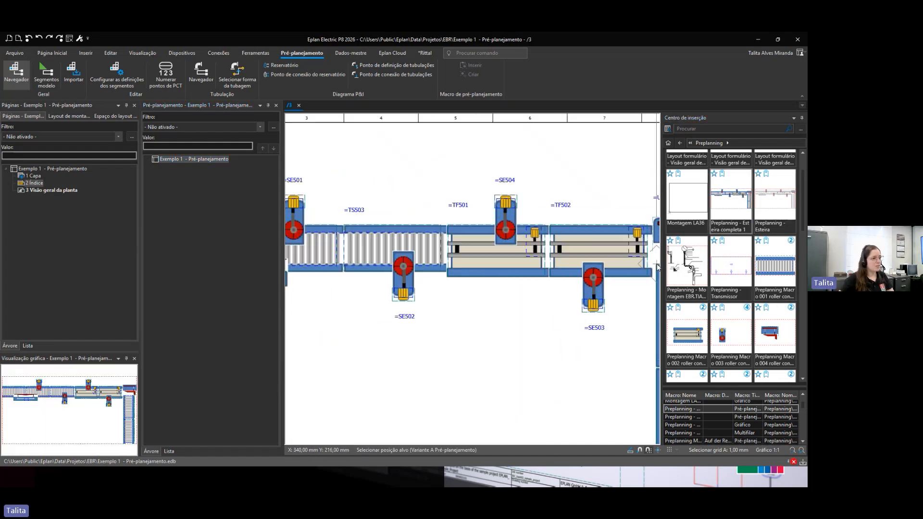
{"action": "scroll", "coordinate": [620, 274], "scroll_direction": "down", "scroll_amount": 5}
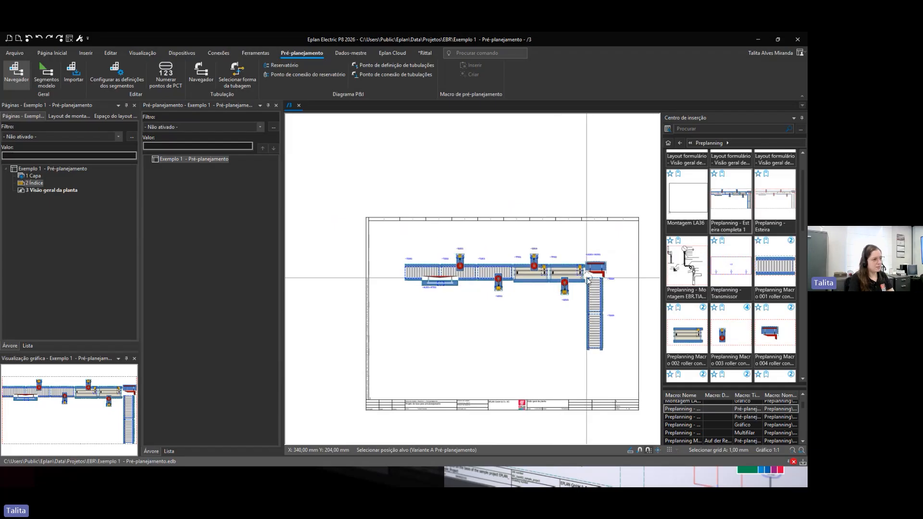
{"action": "left_click", "coordinate": [588, 279]}
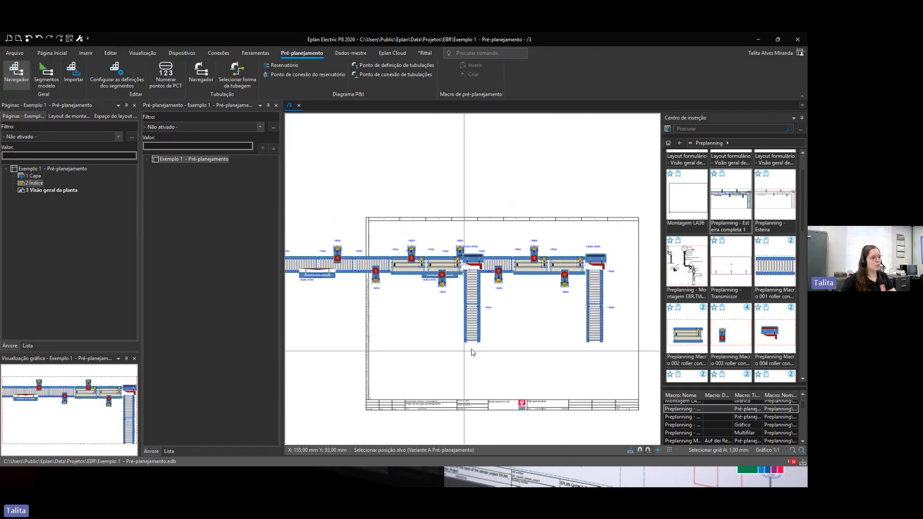
{"action": "scroll", "coordinate": [451, 326], "scroll_direction": "up", "scroll_amount": 3}
{"action": "middle_click_drag", "start_coordinate": [429, 293], "coordinate": [413, 370]}
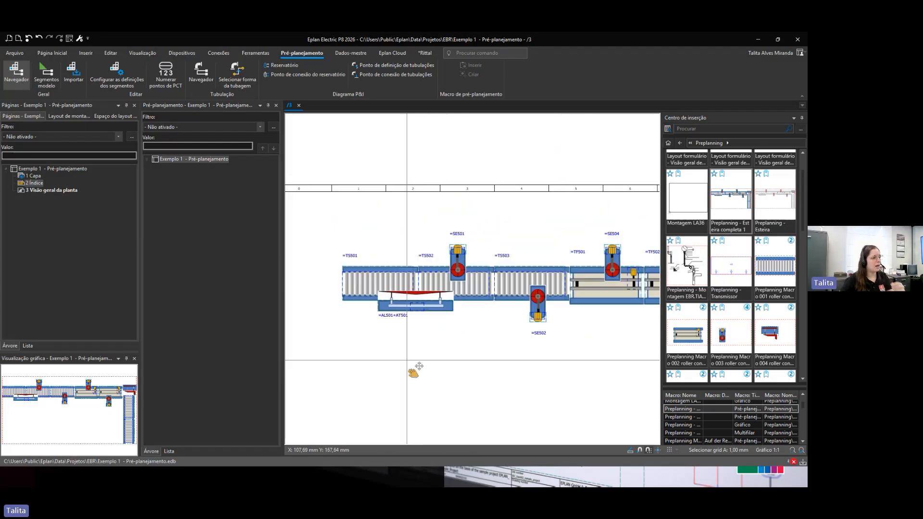
{"action": "scroll", "coordinate": [413, 371], "scroll_direction": "up", "scroll_amount": 2}
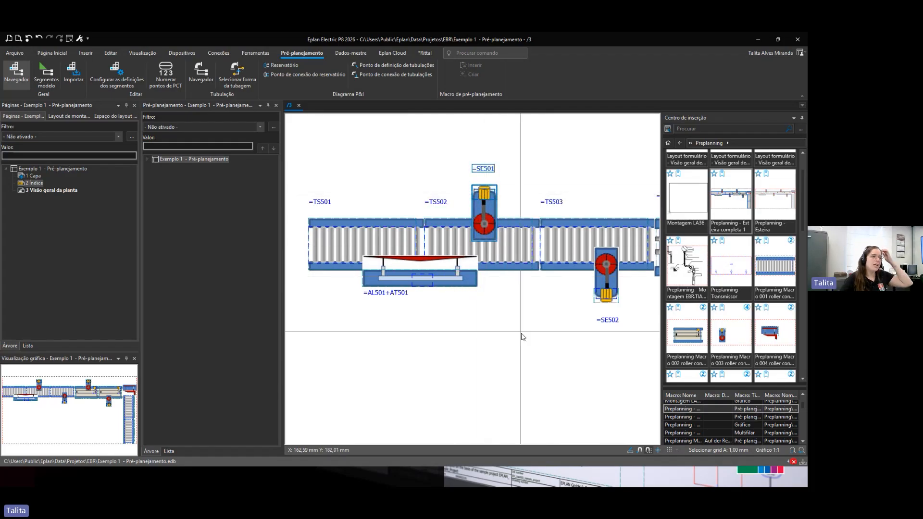
Step: Examine the placed layout and locate the SE501 grinding unit in the navigator, expanding it to its D Drive object
{"action": "scroll", "coordinate": [521, 333], "scroll_direction": "down", "scroll_amount": 1}
{"action": "middle_click_drag", "start_coordinate": [523, 344], "coordinate": [491, 338]}
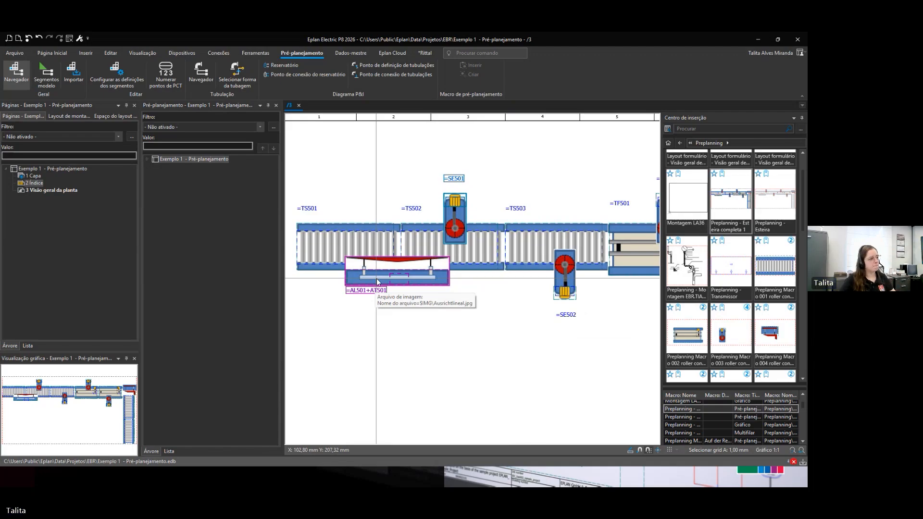
{"action": "scroll", "coordinate": [481, 332], "scroll_direction": "down", "scroll_amount": 3}
{"action": "middle_click_drag", "start_coordinate": [508, 364], "coordinate": [281, 284]}
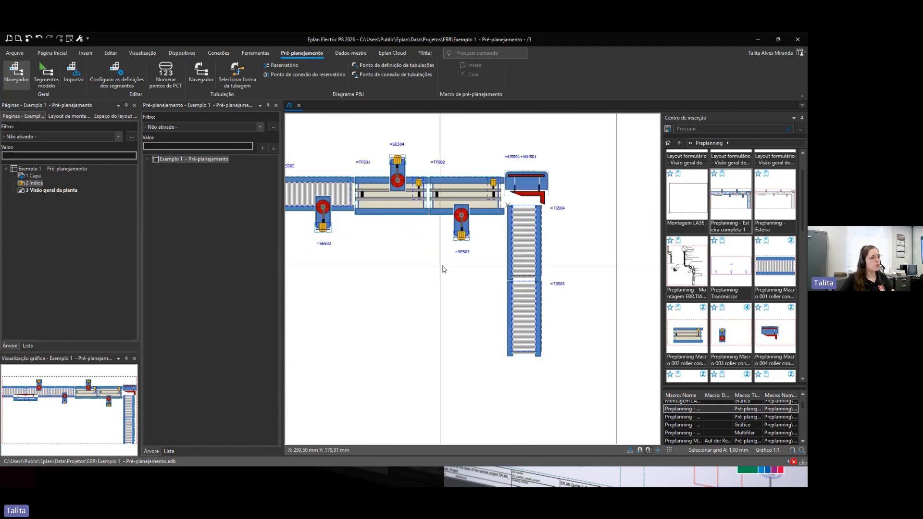
{"action": "middle_click_drag", "start_coordinate": [435, 310], "coordinate": [496, 364]}
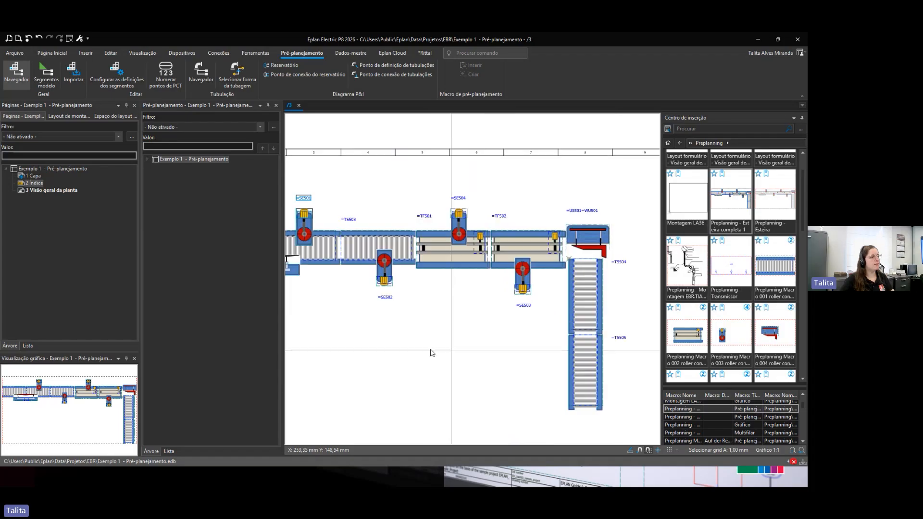
{"action": "middle_click_drag", "start_coordinate": [431, 352], "coordinate": [439, 361]}
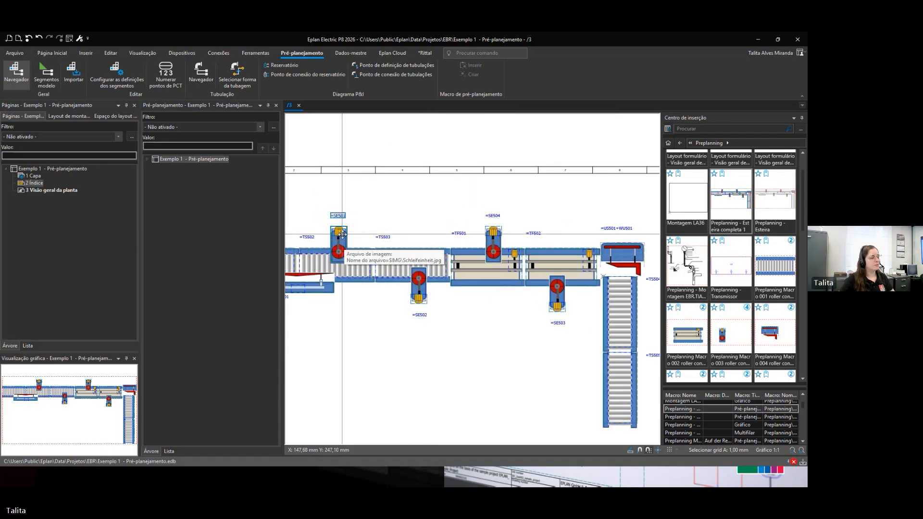
{"action": "scroll", "coordinate": [341, 233], "scroll_direction": "up", "scroll_amount": 3}
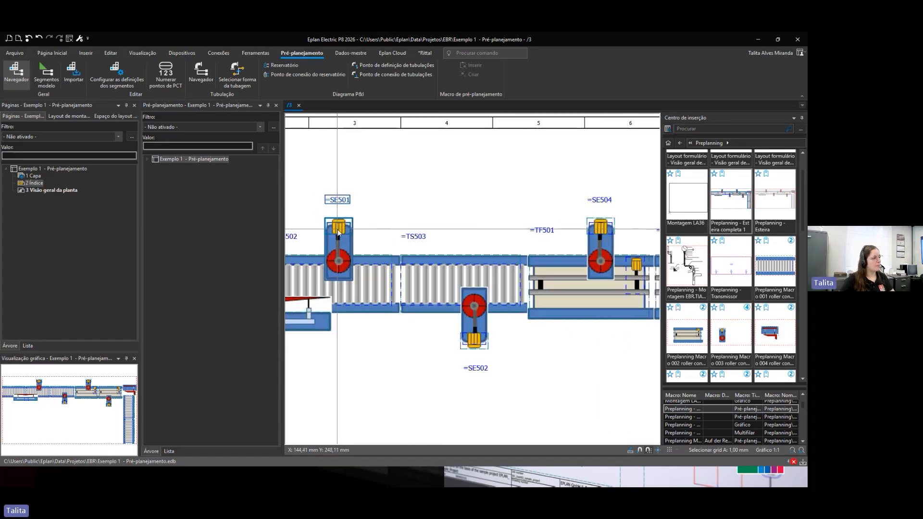
{"action": "right_click", "coordinate": [338, 230]}
{"action": "left_click", "coordinate": [366, 249]}
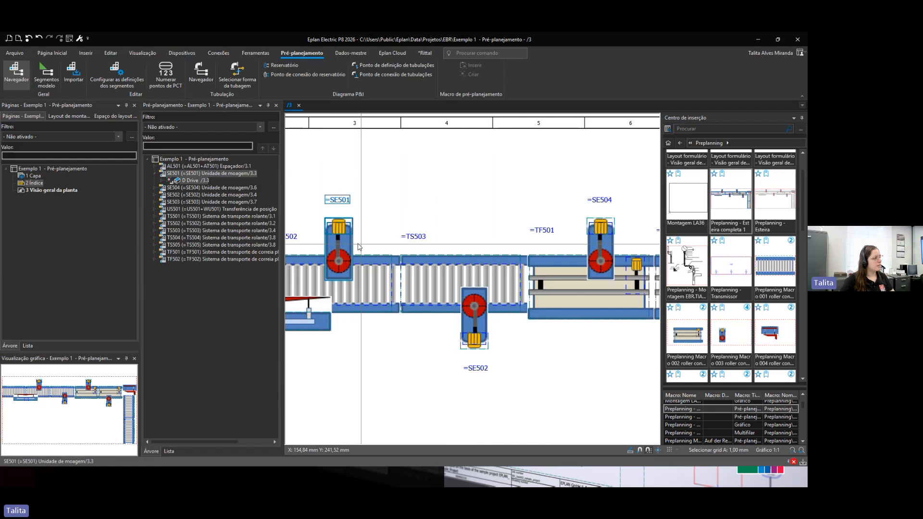
{"action": "left_click", "coordinate": [178, 174]}
{"action": "middle_click_drag", "start_coordinate": [351, 224], "coordinate": [485, 265]}
{"action": "scroll", "coordinate": [486, 265], "scroll_direction": "up", "scroll_amount": 4}
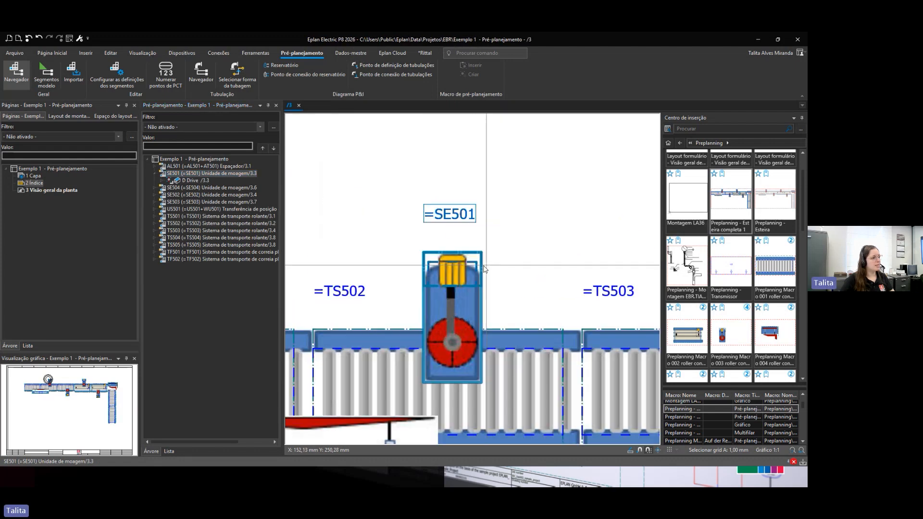
{"action": "scroll", "coordinate": [387, 270], "scroll_direction": "up", "scroll_amount": 3}
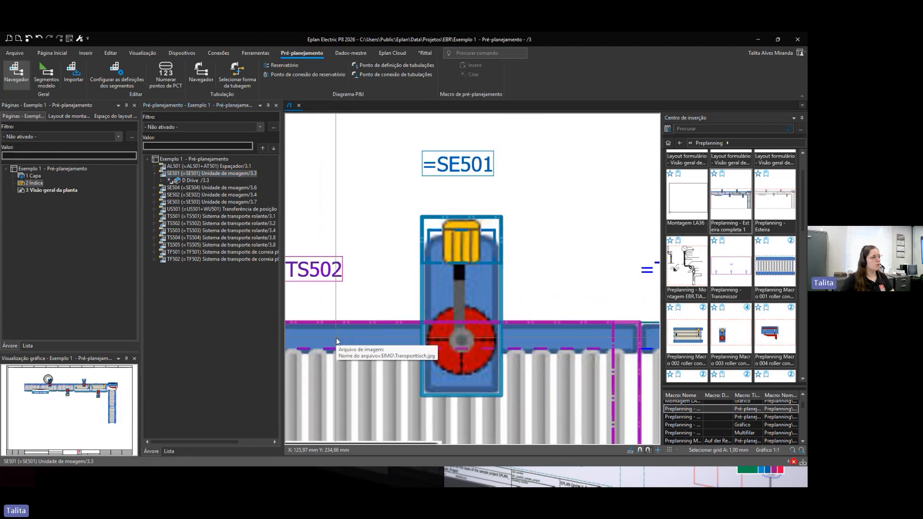
Step: Open the properties of SE501's D Drive and review its actuator and PLC tabs
{"action": "left_click", "coordinate": [183, 183]}
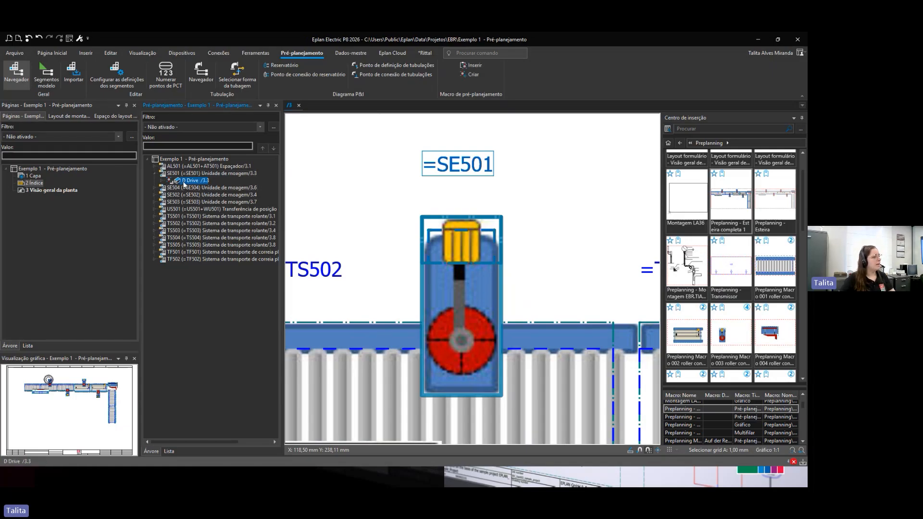
{"action": "double_click", "coordinate": [183, 182]}
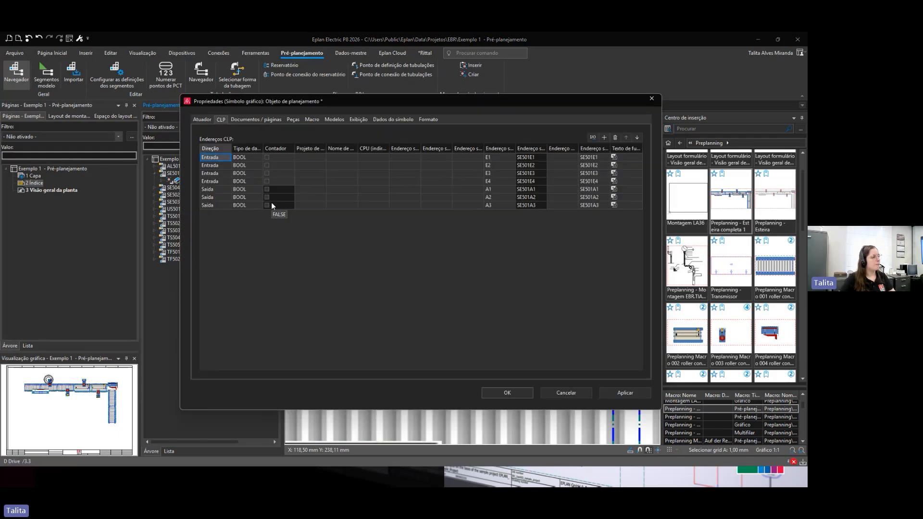
{"action": "left_click", "coordinate": [212, 120]}
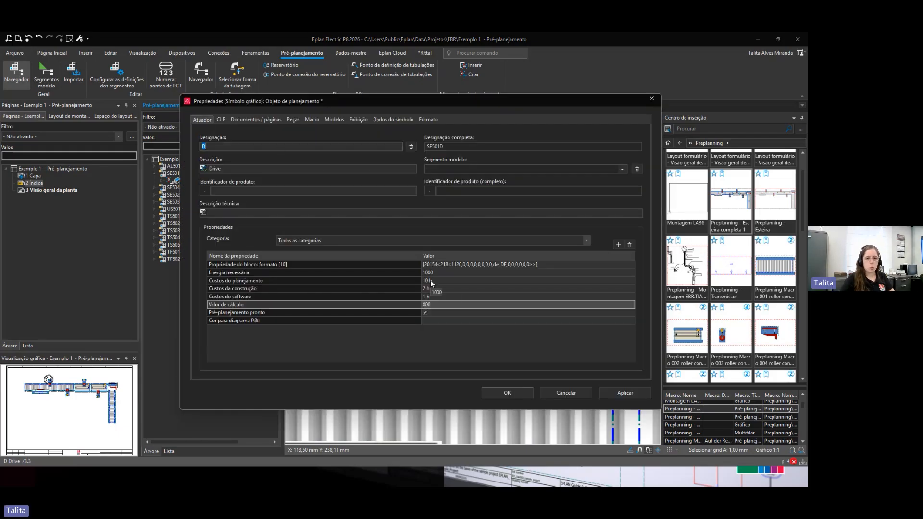
{"action": "left_click", "coordinate": [221, 121]}
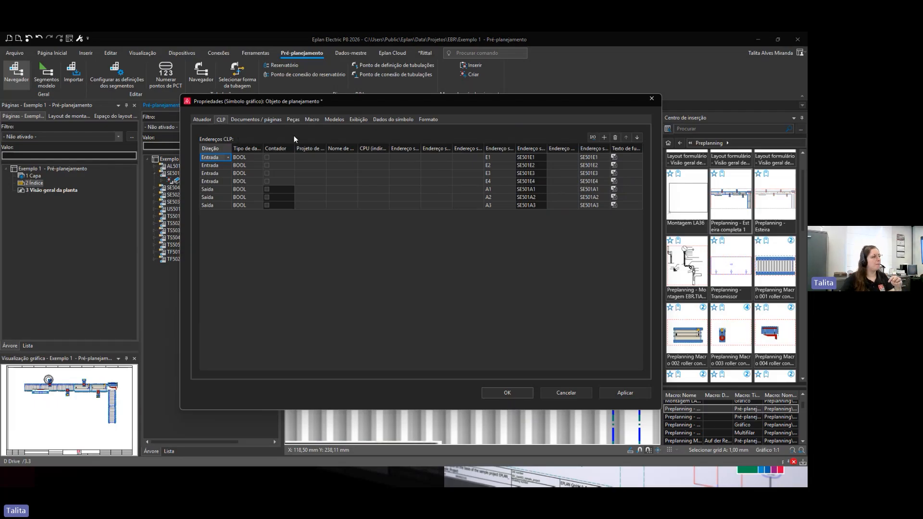
Step: Browse the parts database for a SEW motor part for the planning object, then cancel the part selection
{"action": "left_click", "coordinate": [294, 119]}
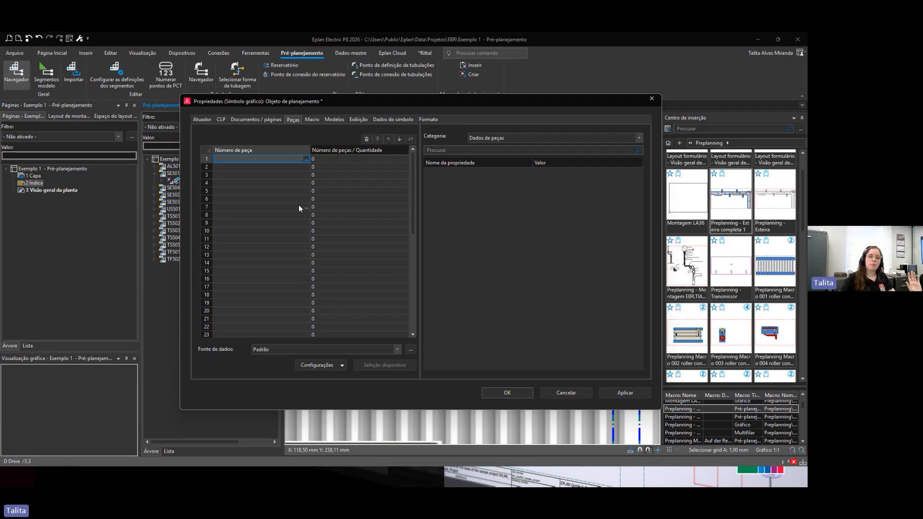
{"action": "left_click", "coordinate": [306, 159]}
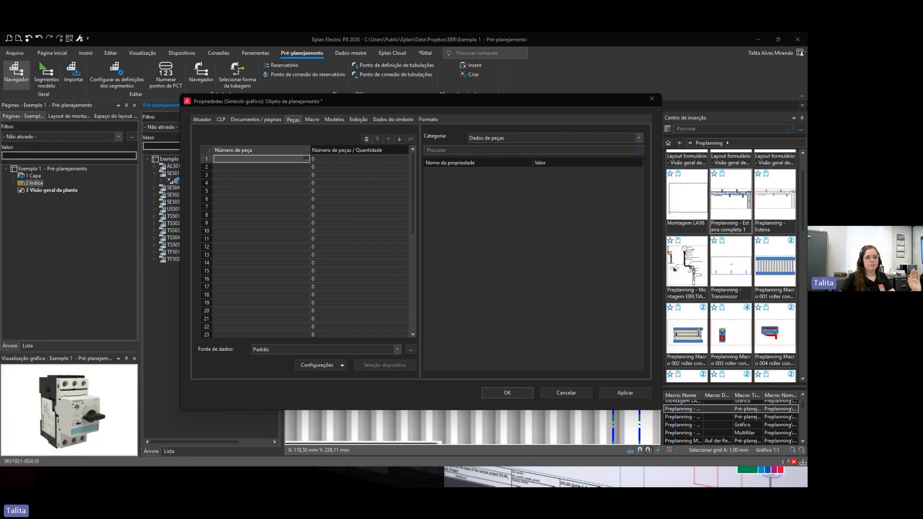
{"action": "left_click_drag", "start_coordinate": [578, 94], "coordinate": [501, 92]}
{"action": "left_click", "coordinate": [342, 237]}
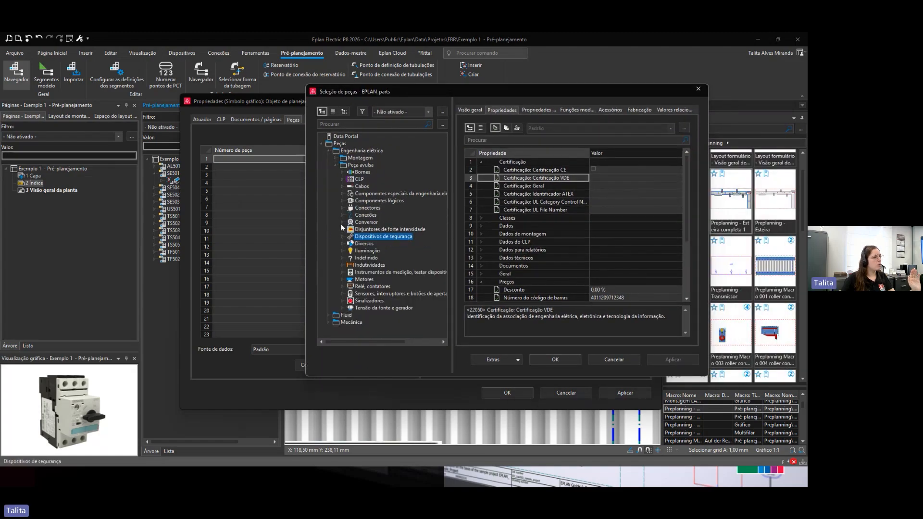
{"action": "left_click", "coordinate": [342, 280]}
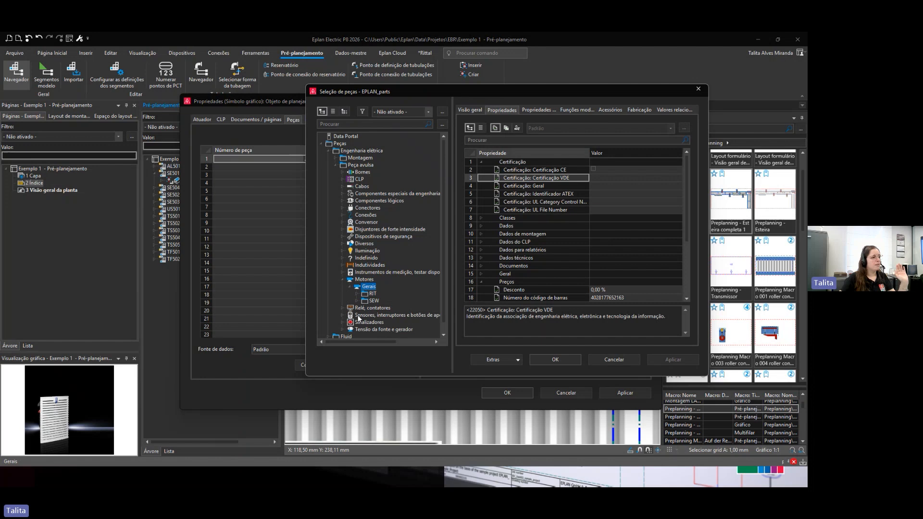
{"action": "left_click", "coordinate": [358, 302]}
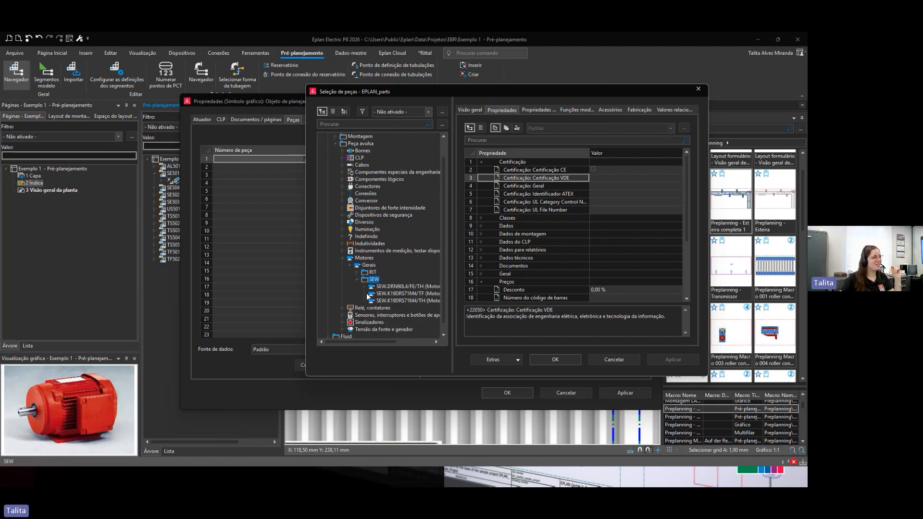
{"action": "left_click", "coordinate": [614, 360]}
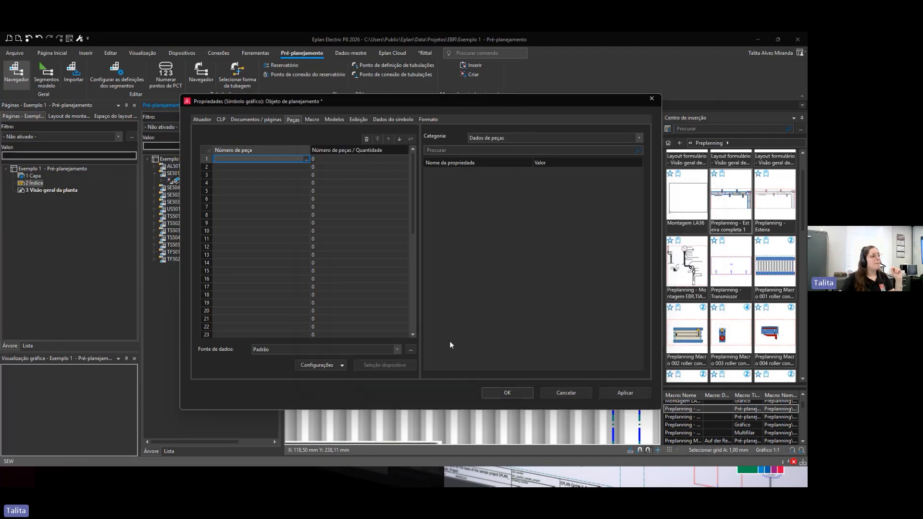
Step: Reselect the Preplanning Macro 501 CLP.emp macro file for the planning object
{"action": "left_click", "coordinate": [312, 119]}
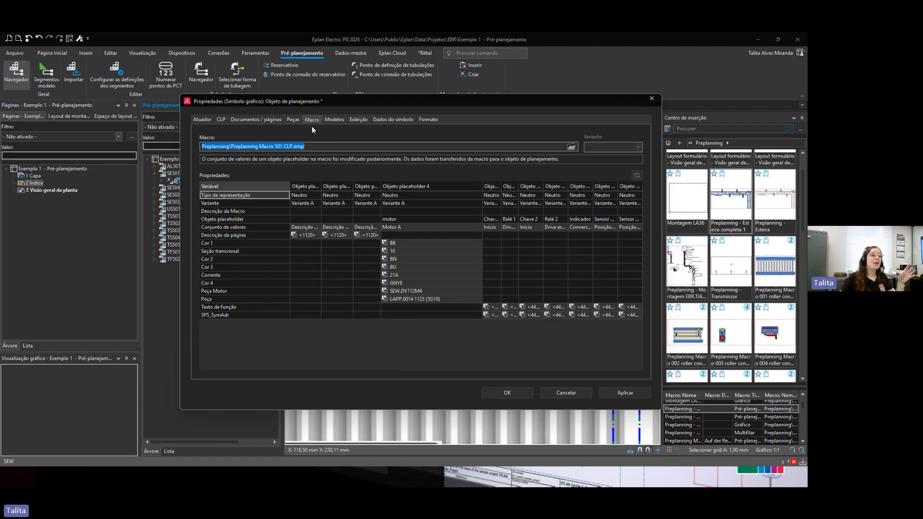
{"action": "left_click", "coordinate": [571, 147]}
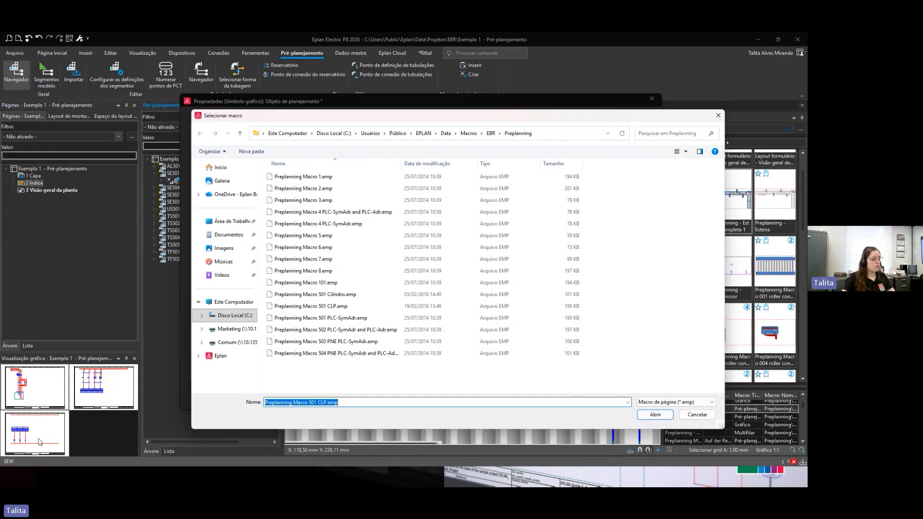
{"action": "key", "text": "Return"}
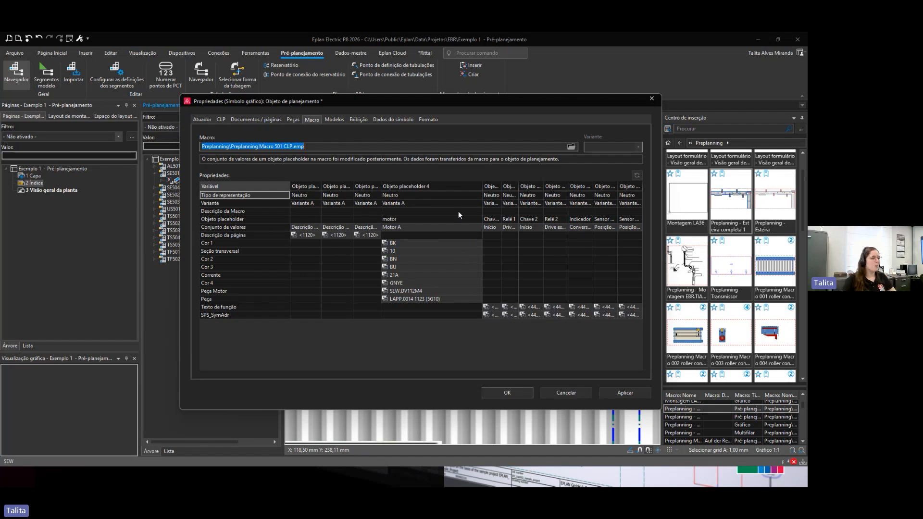
Step: Set the motor placeholder's value set to Motor B, comparing it with Motor A, and confirm the properties
{"action": "left_click", "coordinate": [477, 226]}
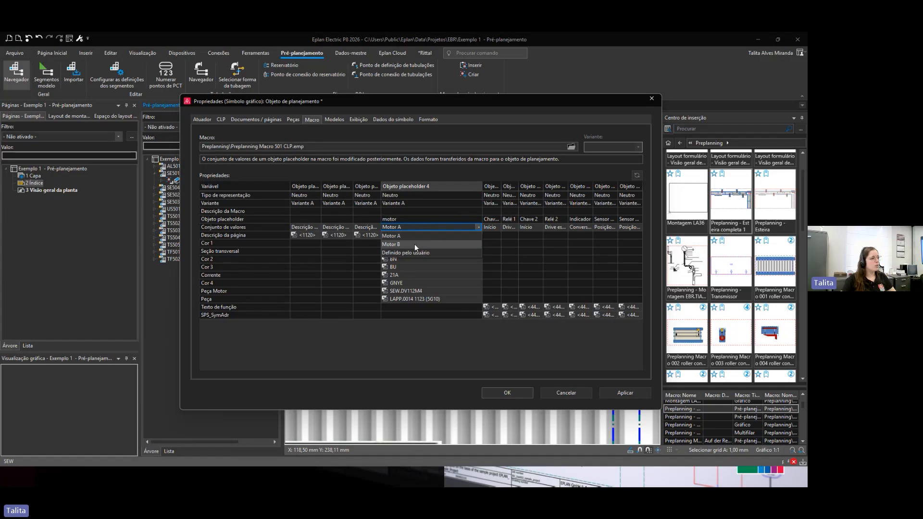
{"action": "left_click", "coordinate": [414, 245]}
{"action": "left_click", "coordinate": [479, 226]}
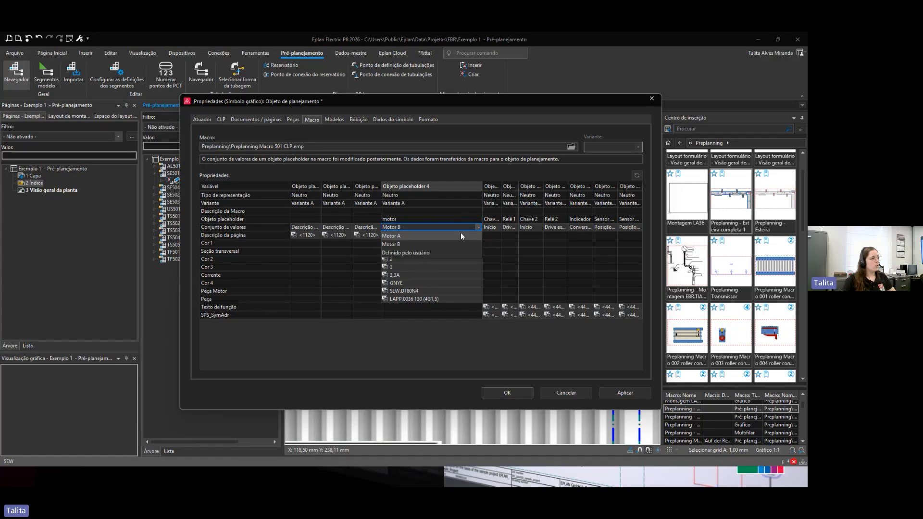
{"action": "left_click", "coordinate": [433, 236]}
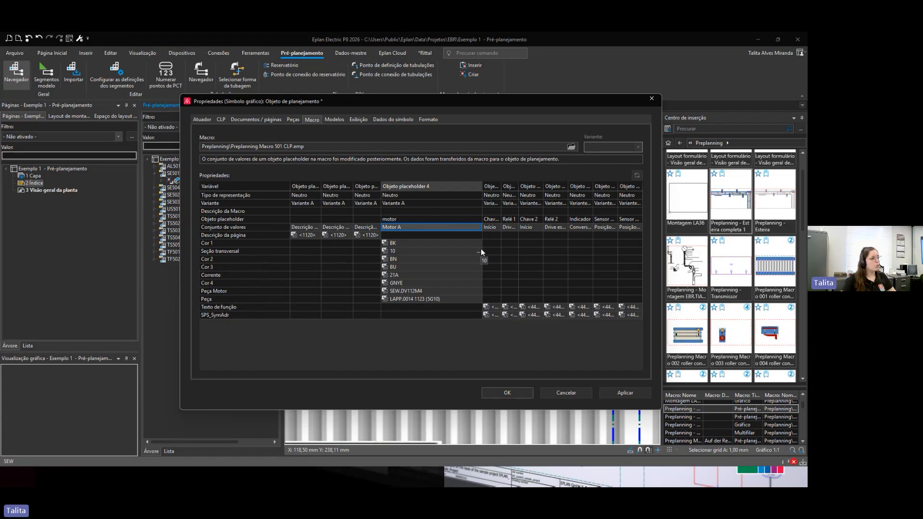
{"action": "left_click", "coordinate": [480, 227]}
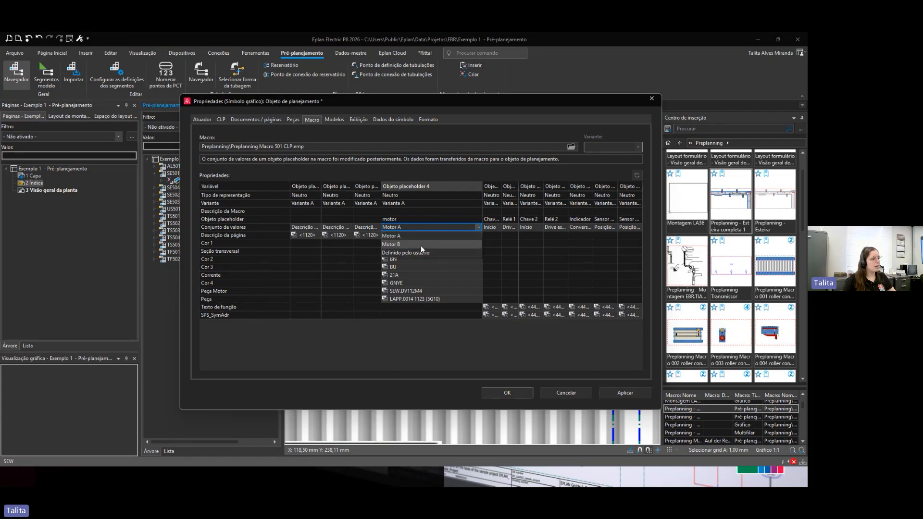
{"action": "left_click", "coordinate": [421, 246]}
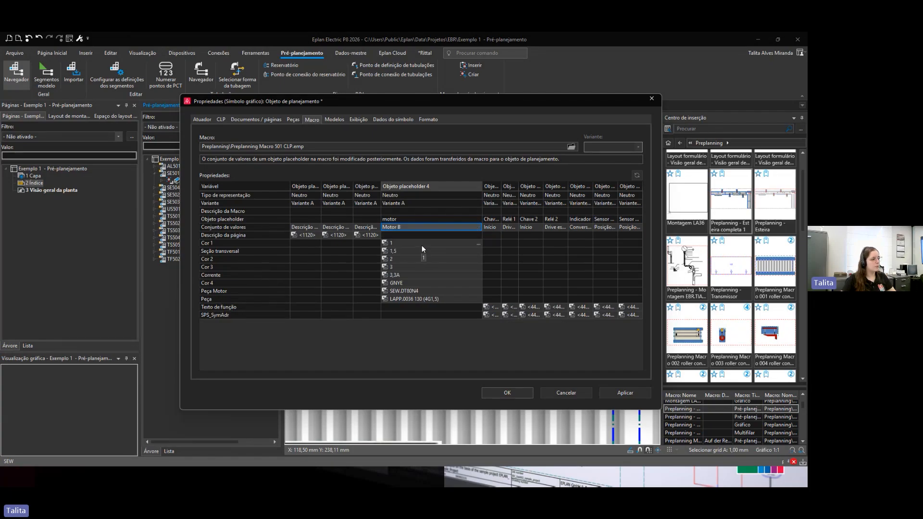
{"action": "left_click", "coordinate": [479, 227]}
{"action": "left_click", "coordinate": [393, 236]}
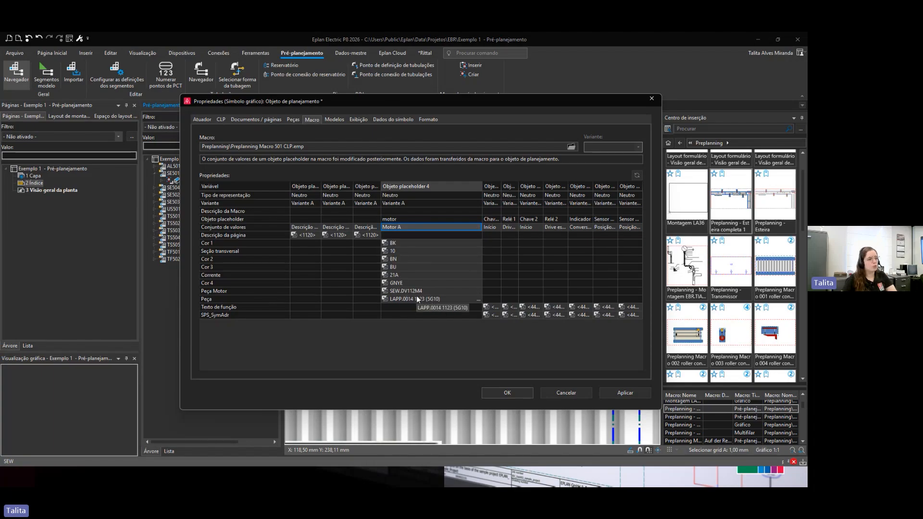
{"action": "left_click", "coordinate": [475, 227]}
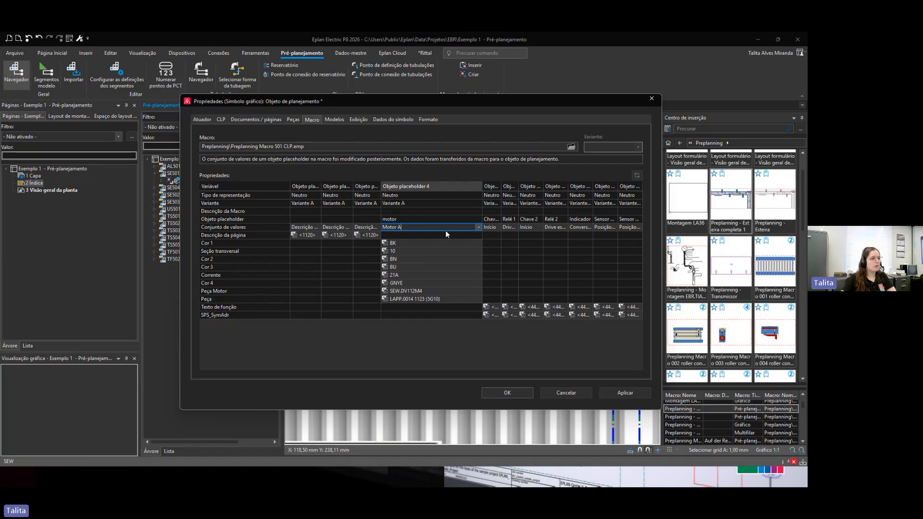
{"action": "left_click", "coordinate": [478, 227]}
{"action": "left_click", "coordinate": [392, 245]}
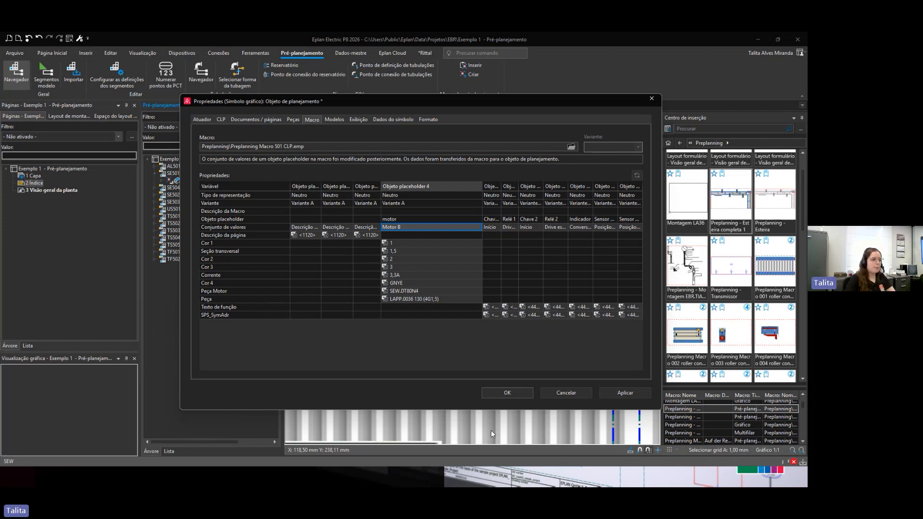
{"action": "left_click", "coordinate": [507, 392]}
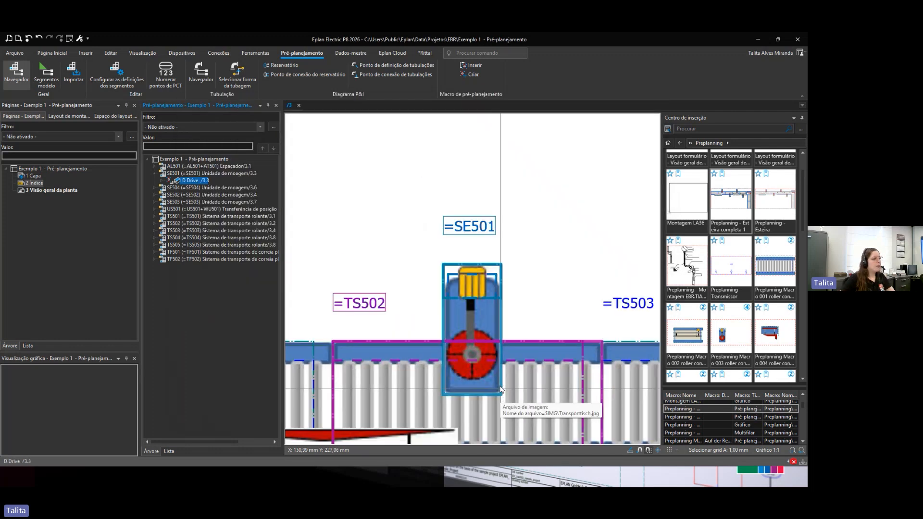
Step: Generate schematic pages for SE501 by dropping its D Drive onto the page tree with Numerar insertion mode
{"action": "scroll", "coordinate": [477, 225], "scroll_direction": "down", "scroll_amount": 4}
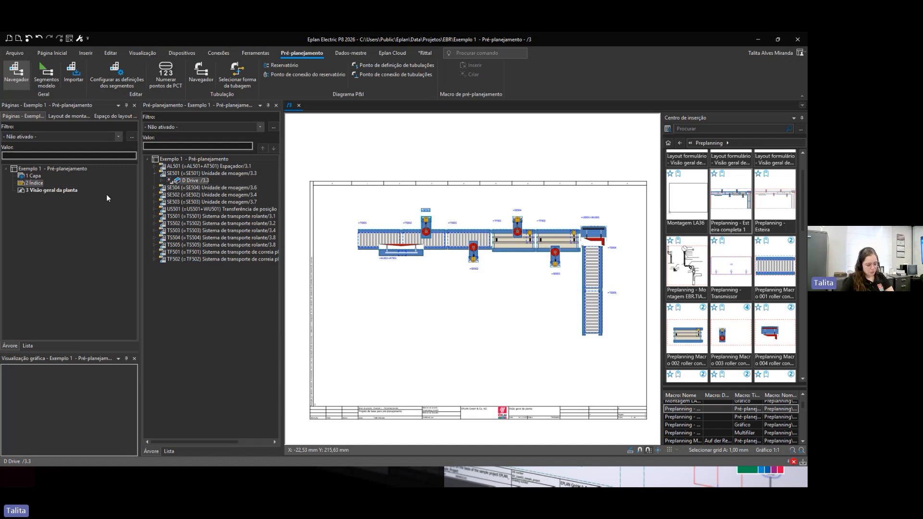
{"action": "left_click", "coordinate": [41, 169]}
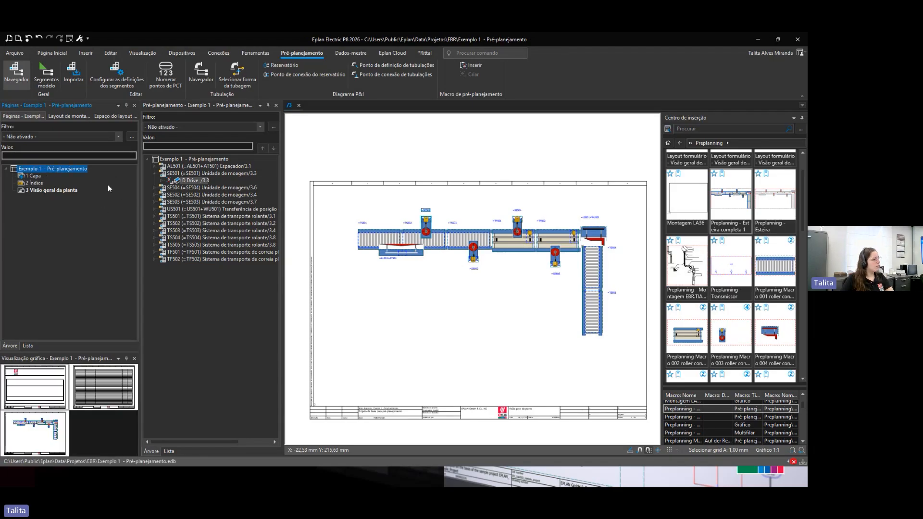
{"action": "left_click", "coordinate": [29, 190]}
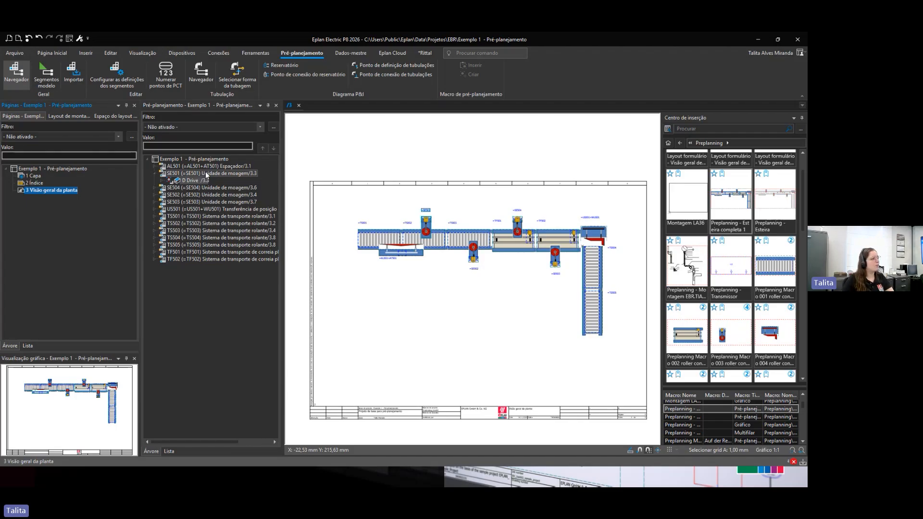
{"action": "left_click", "coordinate": [195, 181]}
{"action": "left_click_drag", "start_coordinate": [195, 183], "coordinate": [28, 175]}
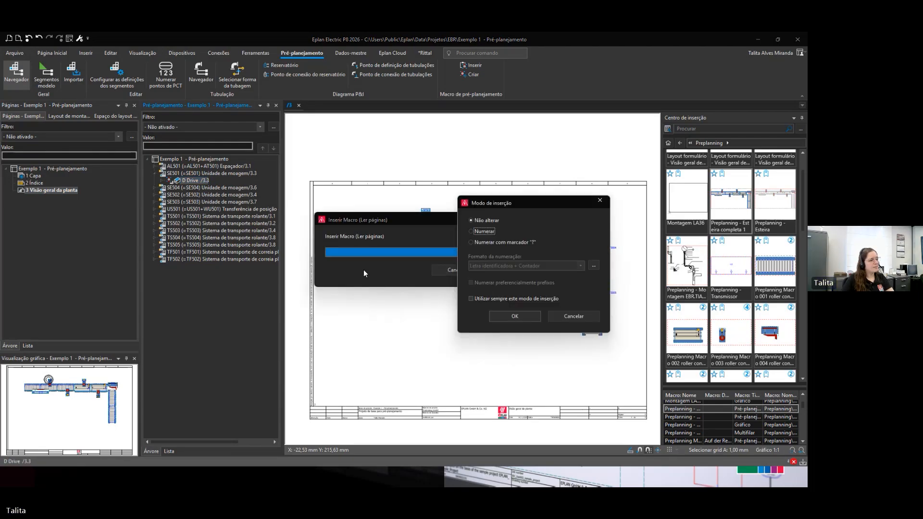
{"action": "left_click", "coordinate": [472, 231]}
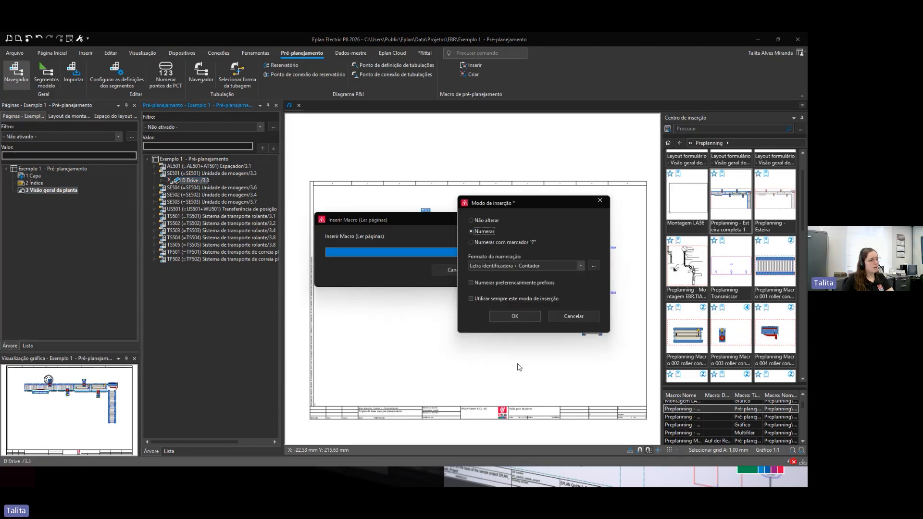
{"action": "left_click", "coordinate": [515, 315]}
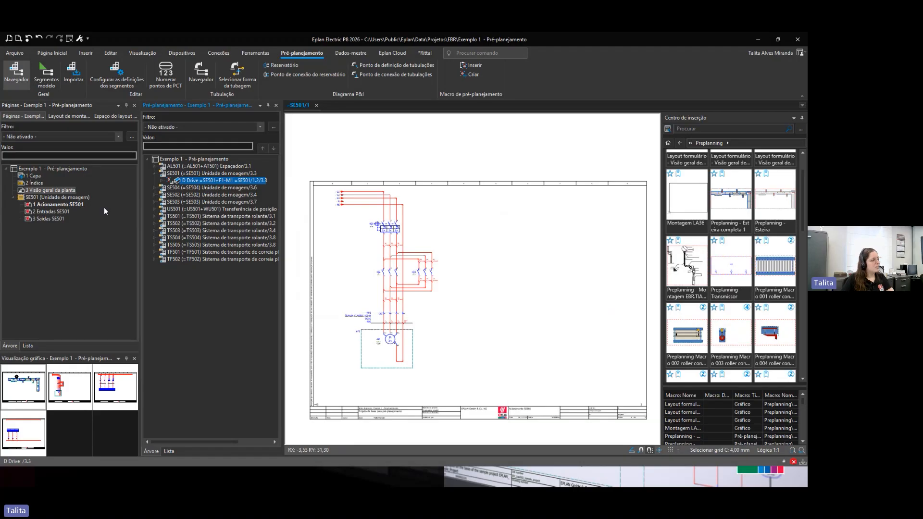
Step: Examine the generated SE501 drive, inputs and outputs schematic pages
{"action": "left_click", "coordinate": [53, 205]}
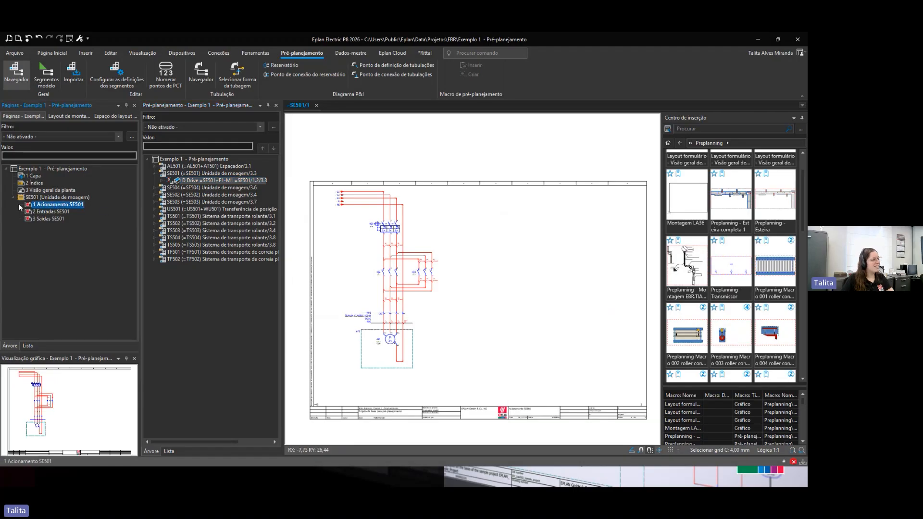
{"action": "left_click", "coordinate": [38, 212]}
{"action": "left_click", "coordinate": [27, 219]}
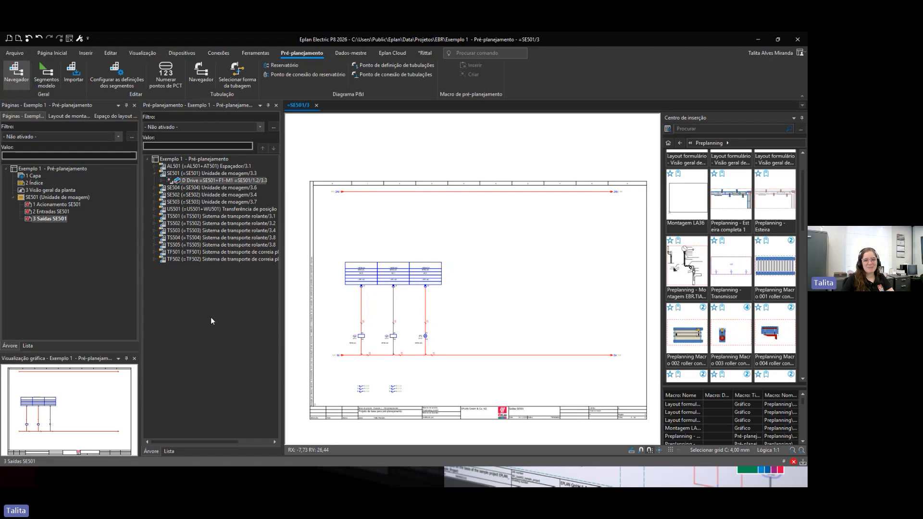
{"action": "left_click", "coordinate": [50, 205]}
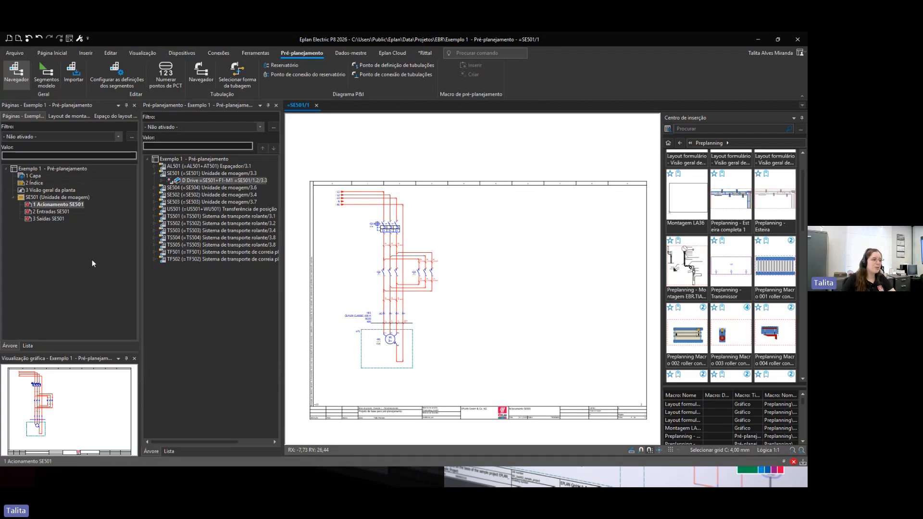
{"action": "scroll", "coordinate": [403, 260], "scroll_direction": "up", "scroll_amount": 5}
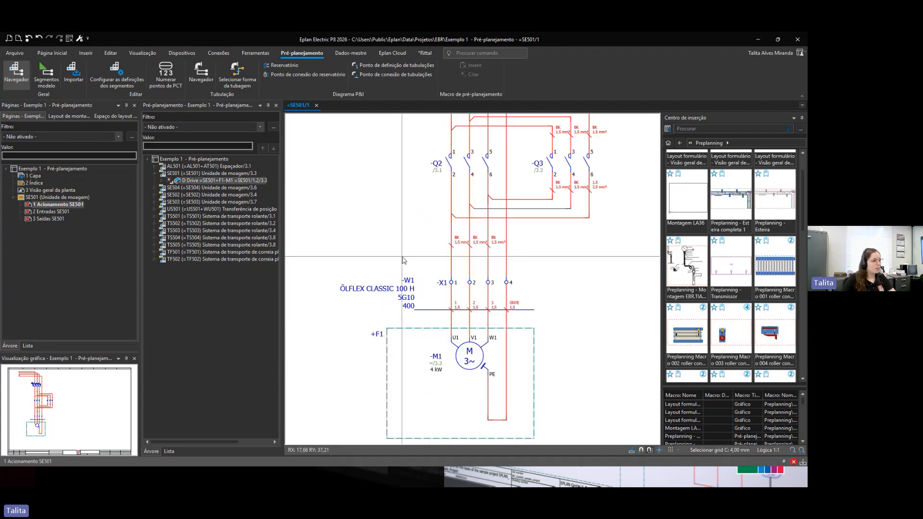
{"action": "scroll", "coordinate": [403, 261], "scroll_direction": "down", "scroll_amount": 5}
{"action": "left_click", "coordinate": [49, 212]}
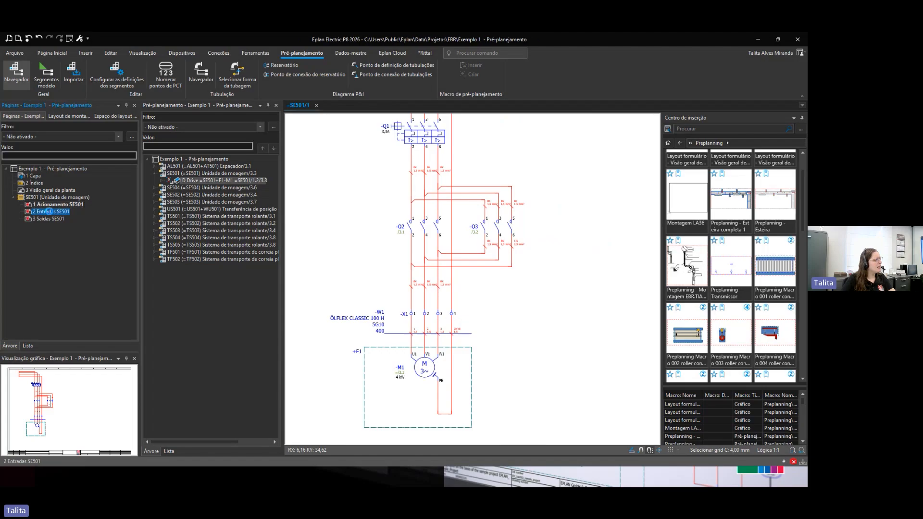
{"action": "middle_click_drag", "start_coordinate": [432, 260], "coordinate": [430, 284]}
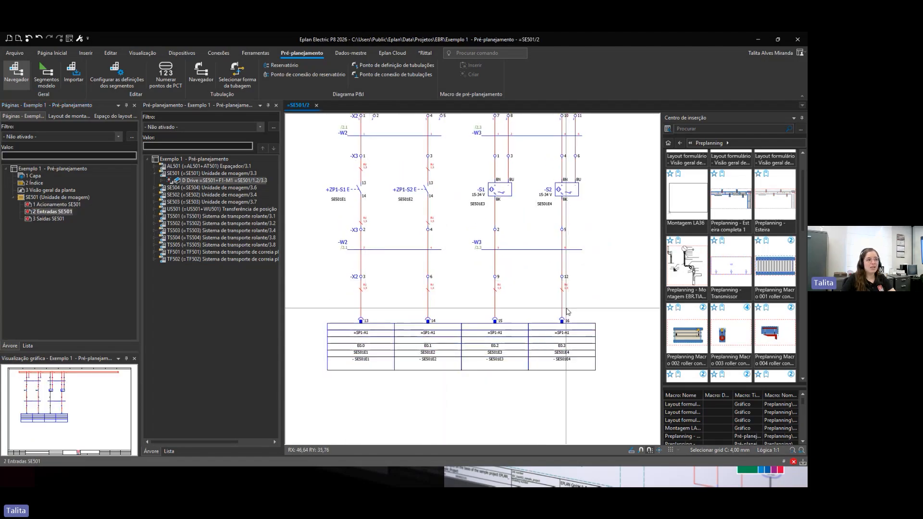
{"action": "scroll", "coordinate": [567, 313], "scroll_direction": "down", "scroll_amount": 4}
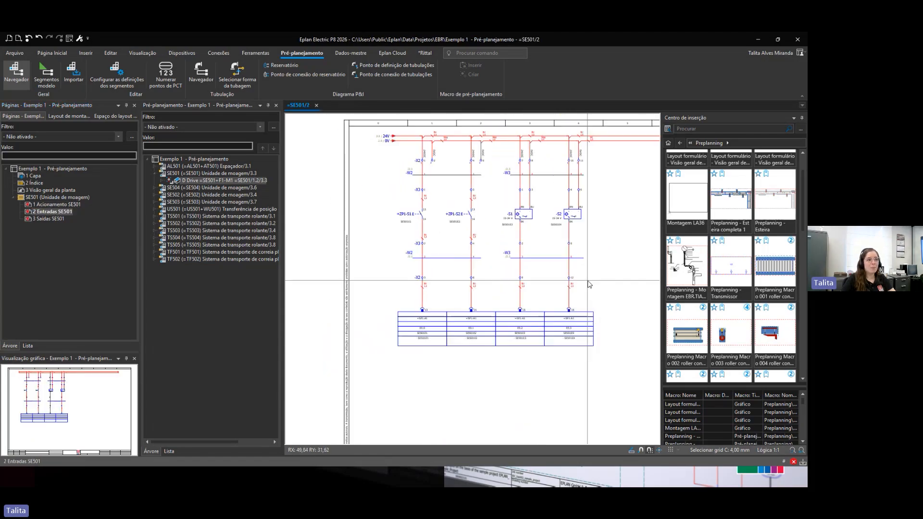
{"action": "left_click", "coordinate": [50, 218]}
{"action": "scroll", "coordinate": [375, 367], "scroll_direction": "up", "scroll_amount": 3}
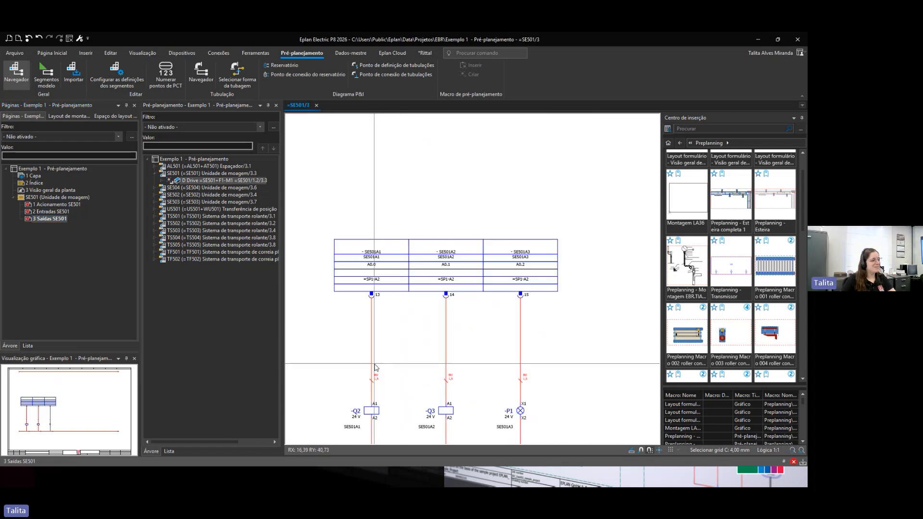
{"action": "scroll", "coordinate": [380, 361], "scroll_direction": "down", "scroll_amount": 3}
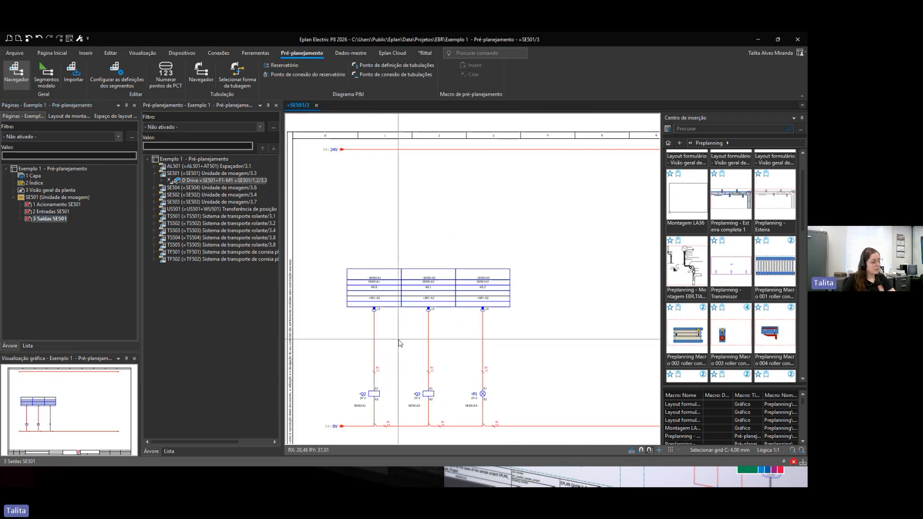
{"action": "scroll", "coordinate": [398, 339], "scroll_direction": "down", "scroll_amount": 2}
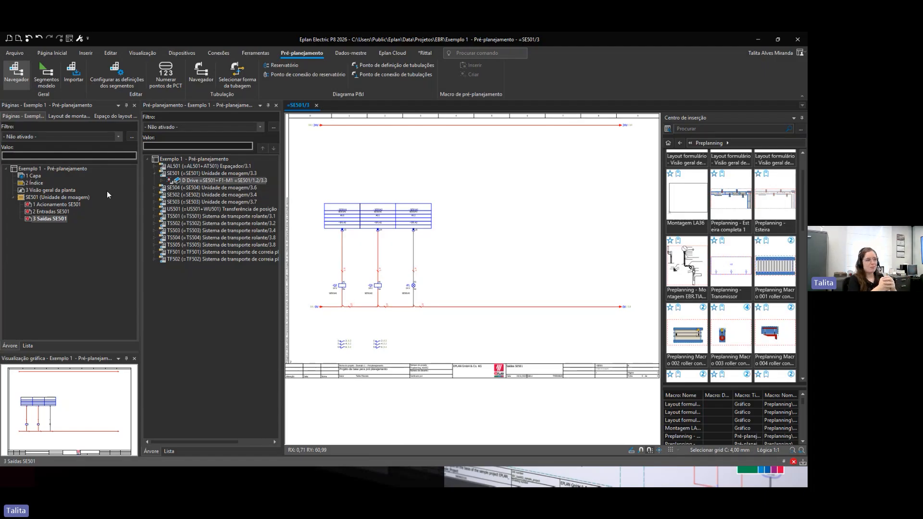
{"action": "left_click", "coordinate": [64, 169]}
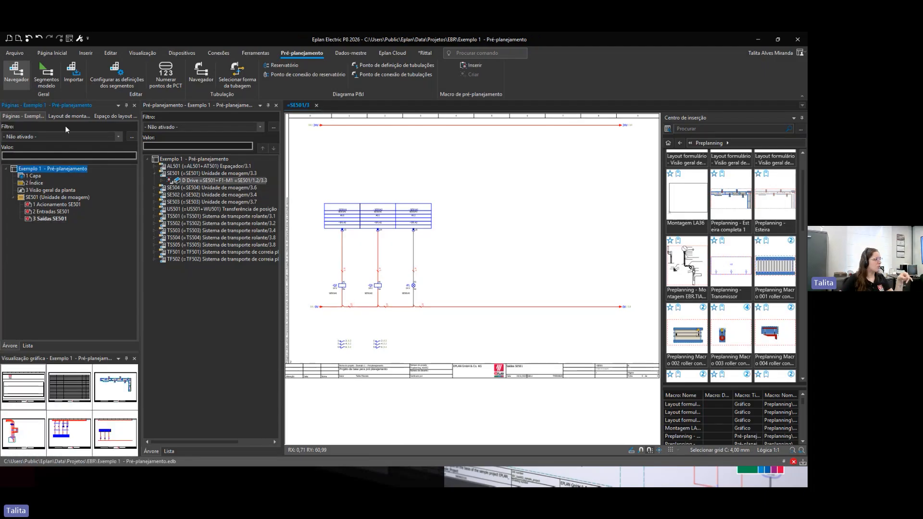
Step: Open the Exemplo 2 - P&ID project and display its cover page
{"action": "left_click", "coordinate": [67, 38]}
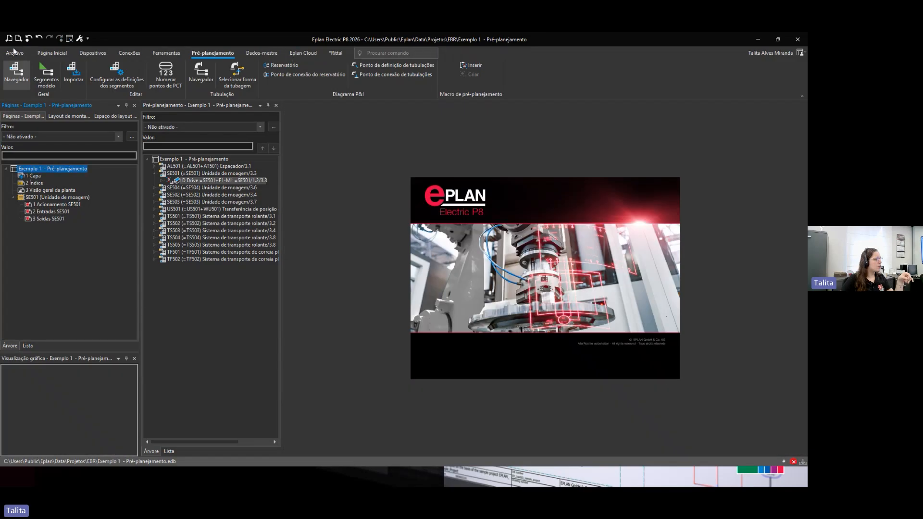
{"action": "left_click", "coordinate": [19, 56]}
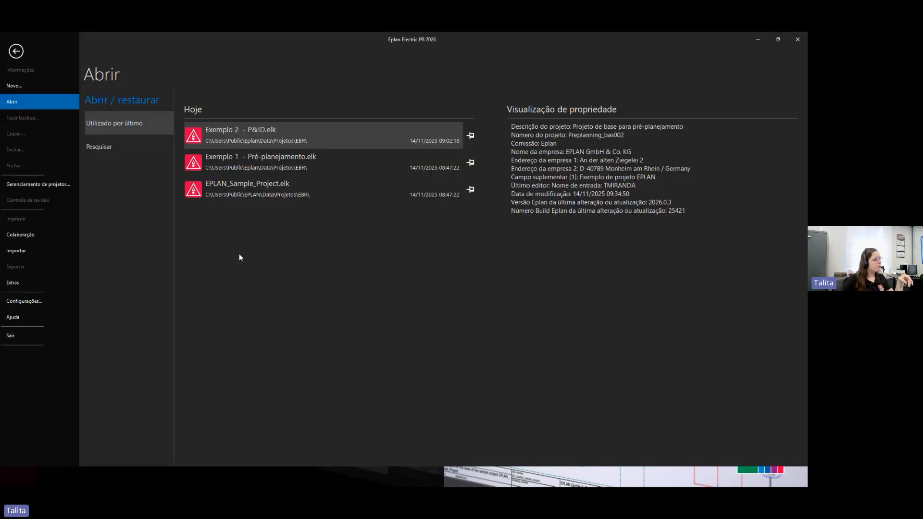
{"action": "left_click", "coordinate": [250, 137]}
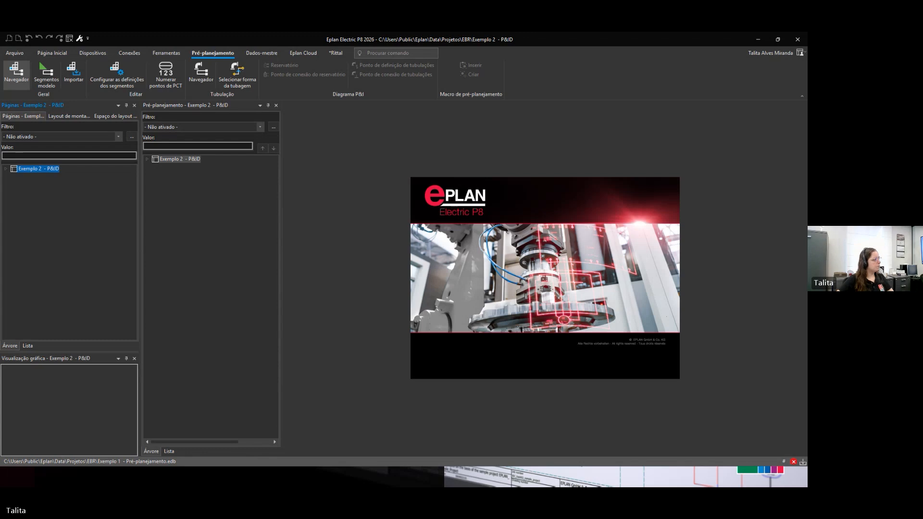
{"action": "left_click", "coordinate": [5, 170]}
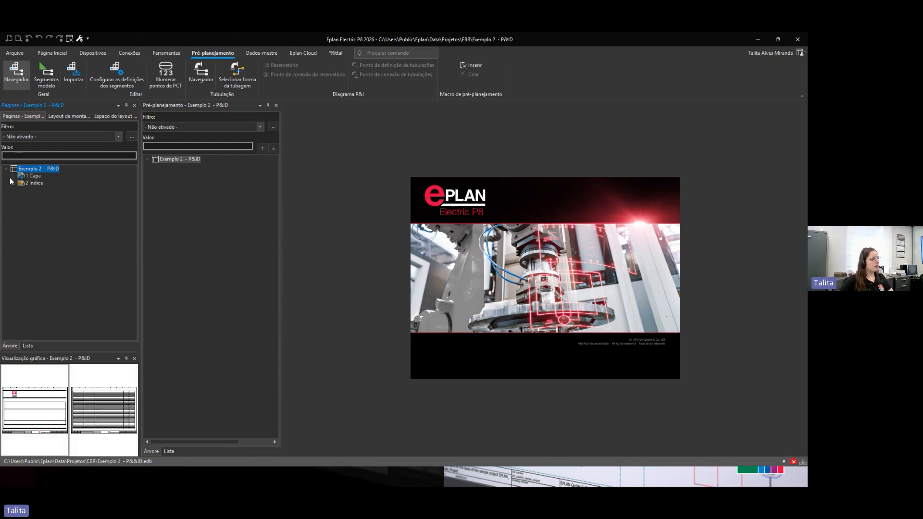
{"action": "double_click", "coordinate": [23, 177]}
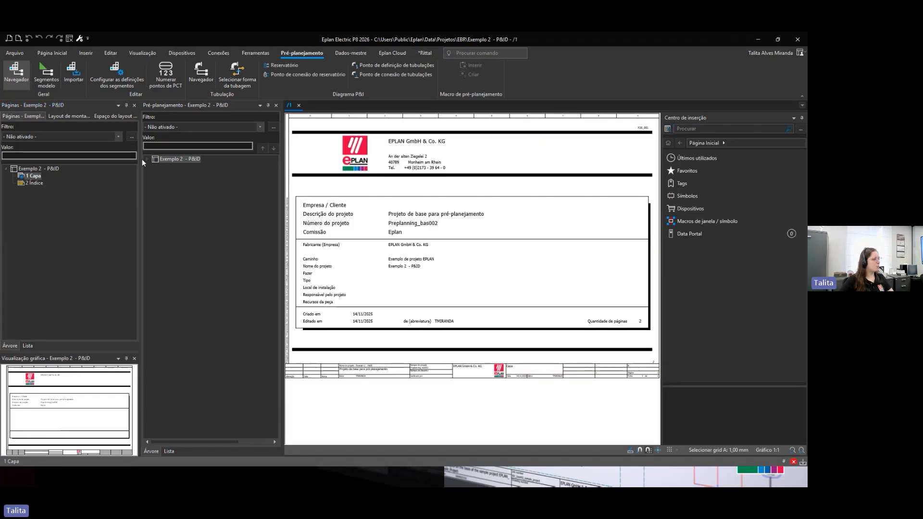
{"action": "left_click", "coordinate": [146, 160]}
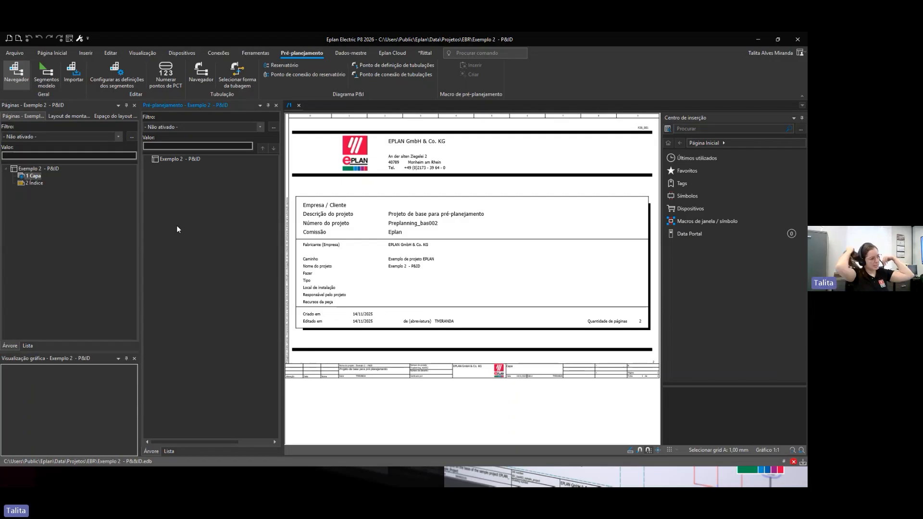
Step: Add a new page /3 after the index, of type Diagrama P&I with the description Fluxograma
{"action": "left_click", "coordinate": [37, 183]}
{"action": "right_click", "coordinate": [38, 183]}
{"action": "left_click", "coordinate": [46, 186]}
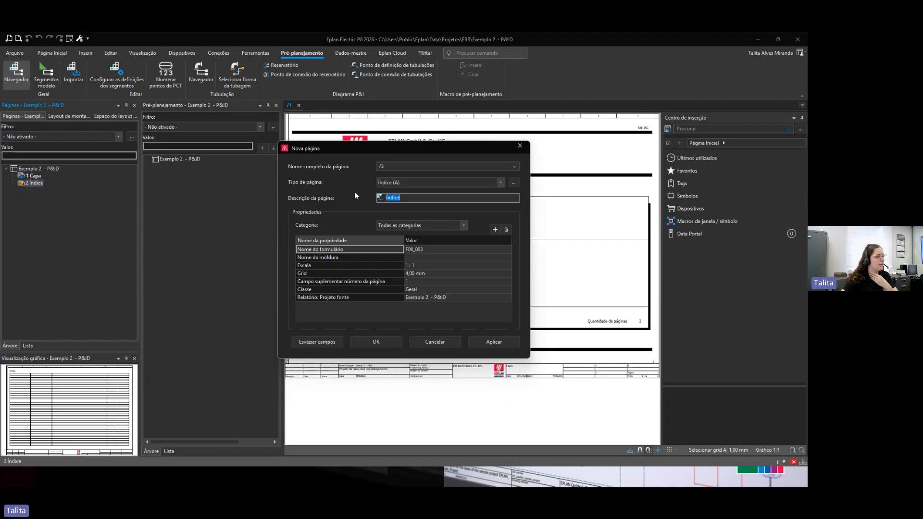
{"action": "left_click", "coordinate": [434, 181]}
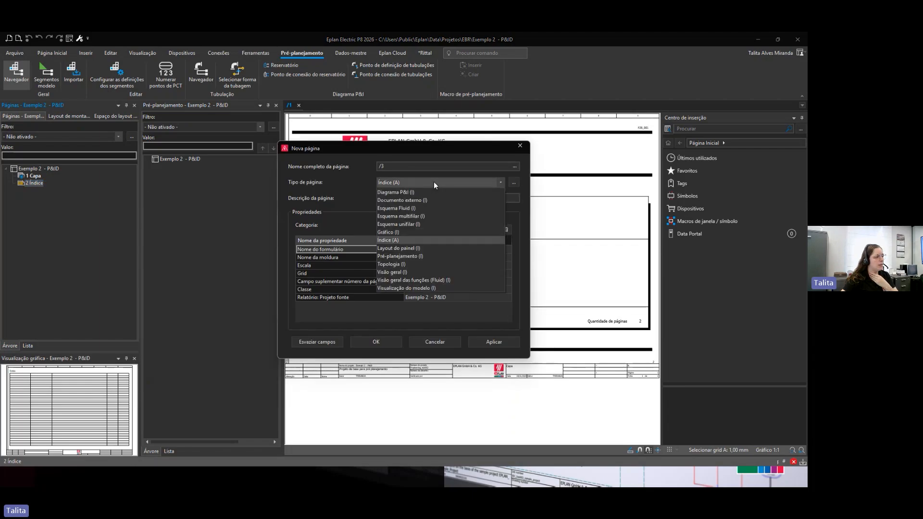
{"action": "left_click", "coordinate": [401, 192]}
{"action": "left_click", "coordinate": [383, 201]}
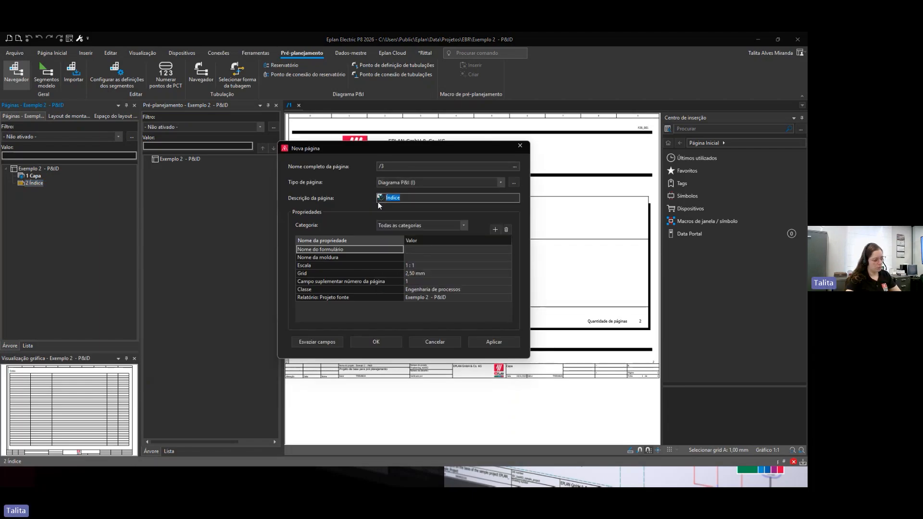
{"action": "type", "text": "Fluxograma"}
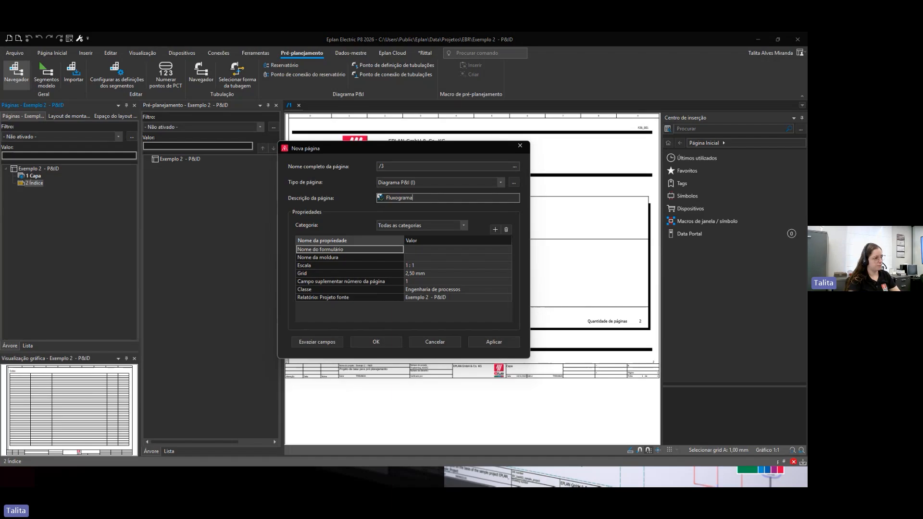
{"action": "key", "text": "Return"}
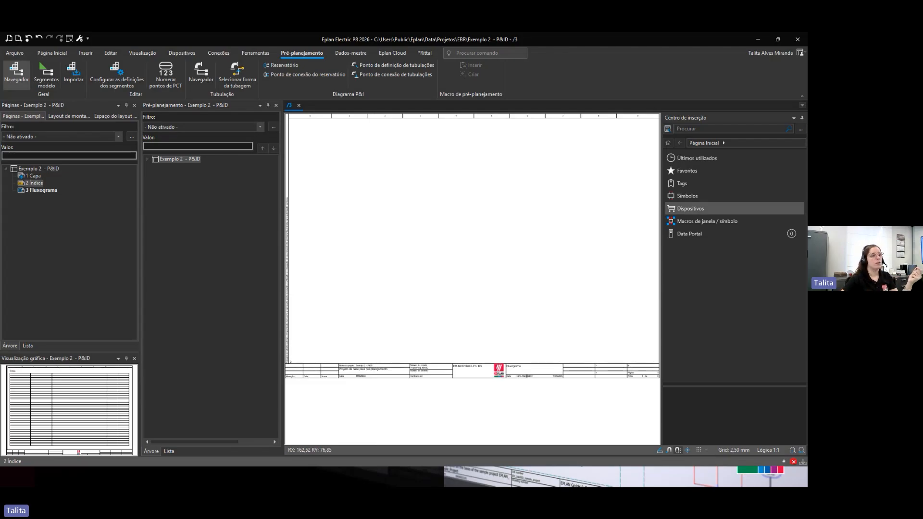
Step: Widen the insertion center and browse the PID_ESS process engineering symbol categories such as pumps, valves, pipe parts and filters
{"action": "left_click_drag", "start_coordinate": [660, 252], "coordinate": [439, 244]}
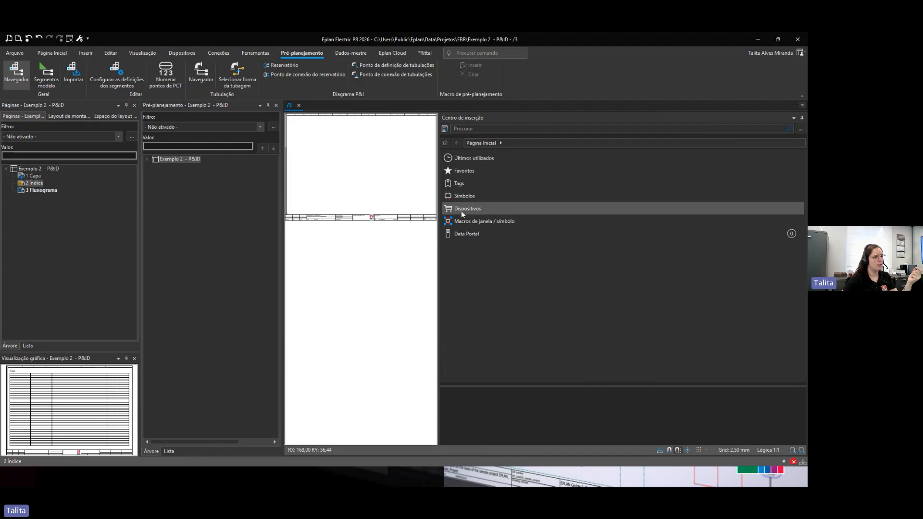
{"action": "left_click", "coordinate": [456, 142]}
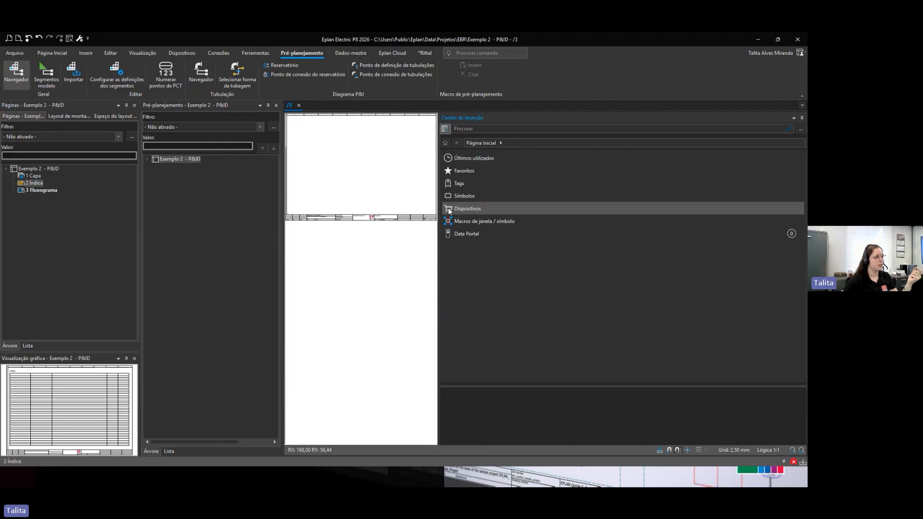
{"action": "left_click", "coordinate": [452, 195]}
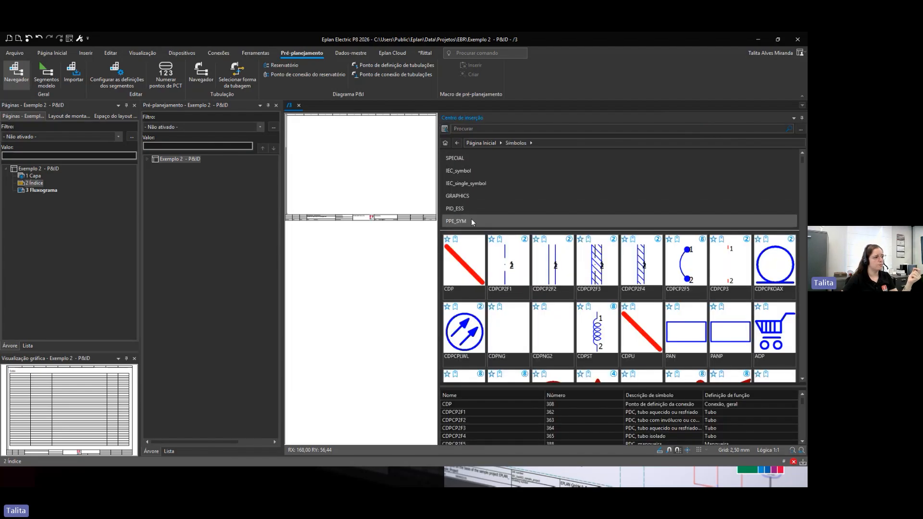
{"action": "scroll", "coordinate": [472, 219], "scroll_direction": "down", "scroll_amount": 3}
{"action": "scroll", "coordinate": [471, 217], "scroll_direction": "up", "scroll_amount": 3}
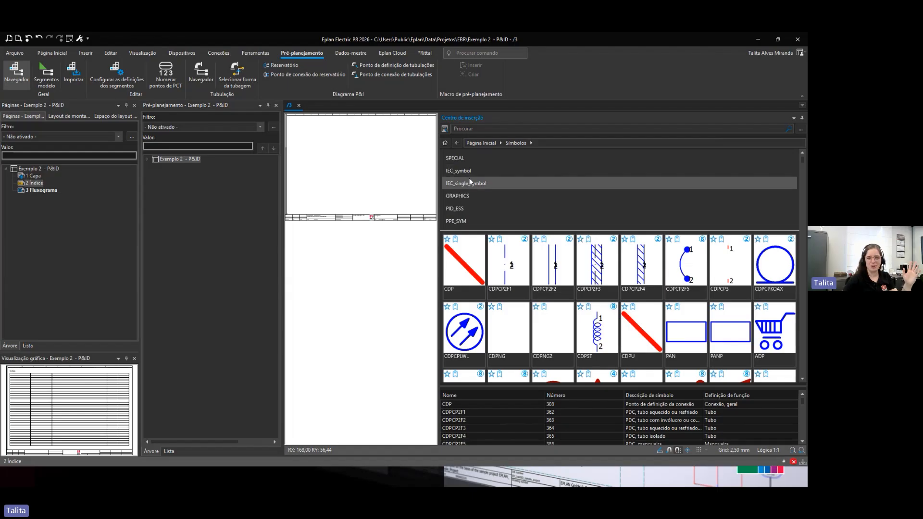
{"action": "left_click", "coordinate": [465, 208]}
{"action": "scroll", "coordinate": [510, 287], "scroll_direction": "down", "scroll_amount": 1}
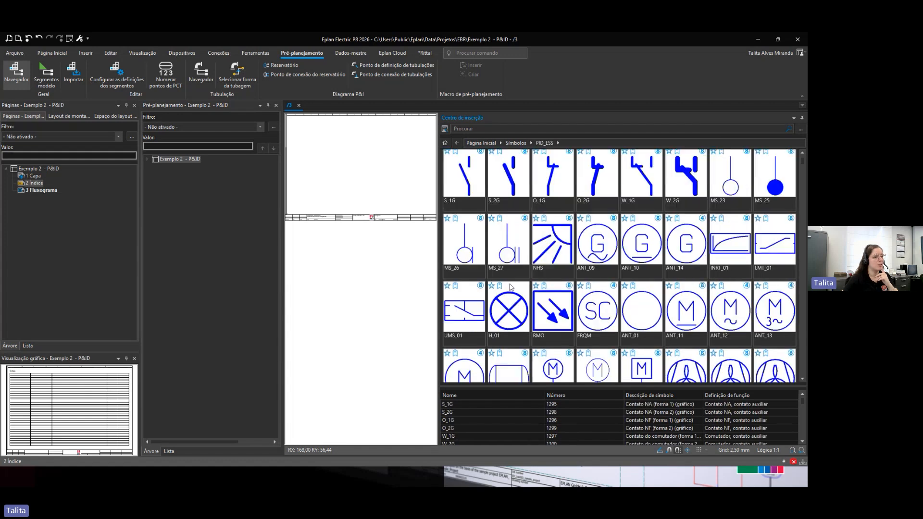
{"action": "scroll", "coordinate": [511, 287], "scroll_direction": "down", "scroll_amount": 2}
{"action": "scroll", "coordinate": [463, 190], "scroll_direction": "up", "scroll_amount": 5}
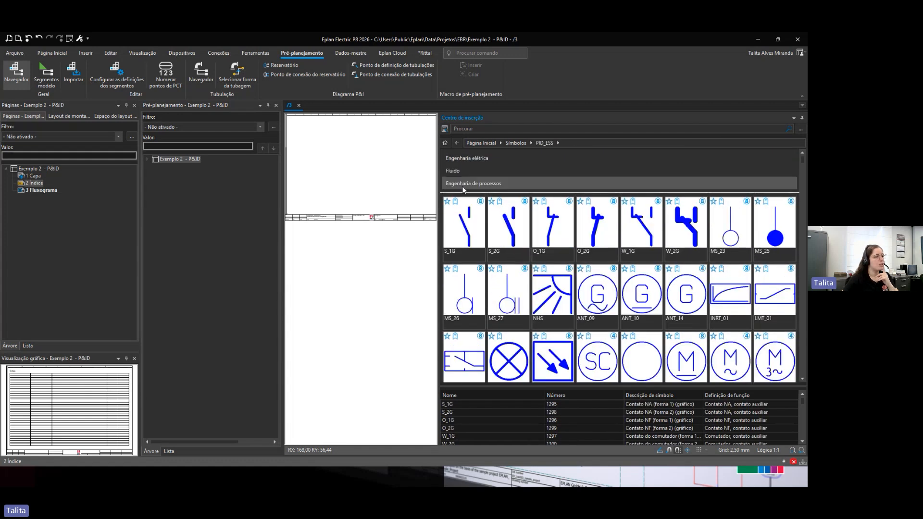
{"action": "scroll", "coordinate": [463, 189], "scroll_direction": "down", "scroll_amount": 5}
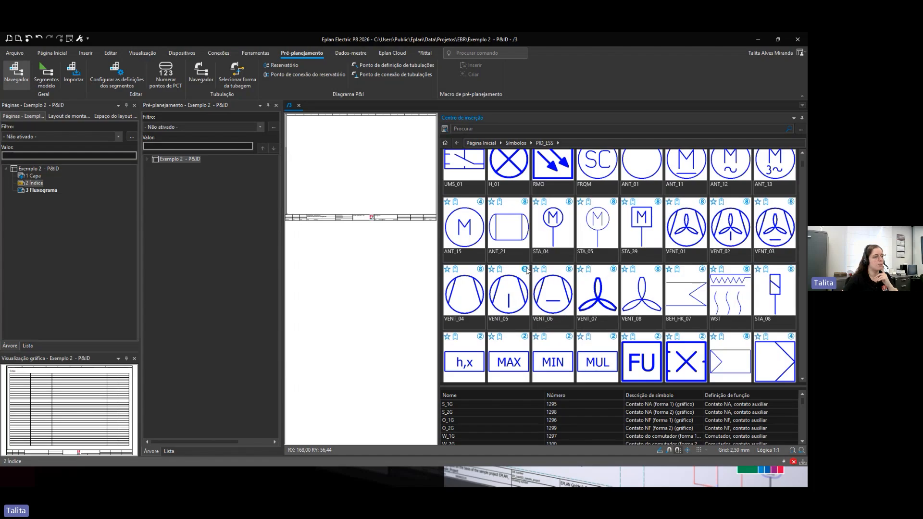
{"action": "scroll", "coordinate": [526, 269], "scroll_direction": "up", "scroll_amount": 4}
{"action": "left_click", "coordinate": [475, 187]}
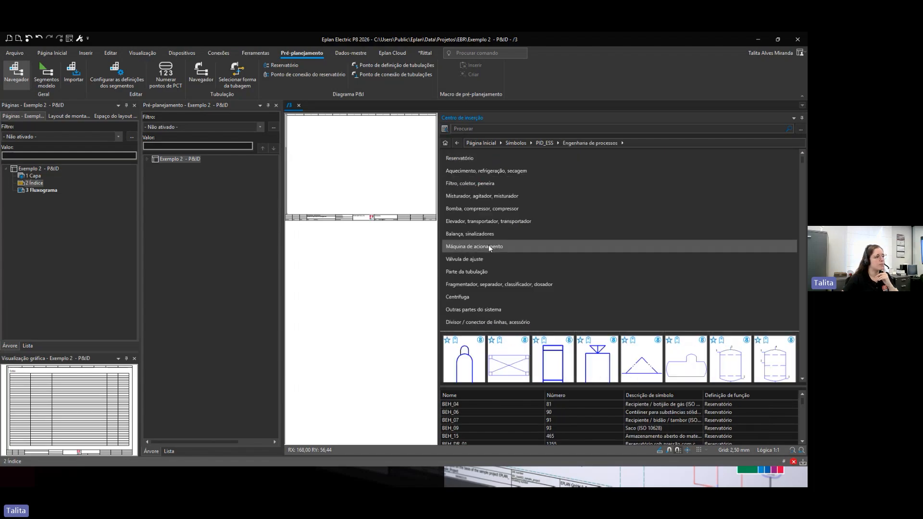
{"action": "left_click", "coordinate": [480, 209]}
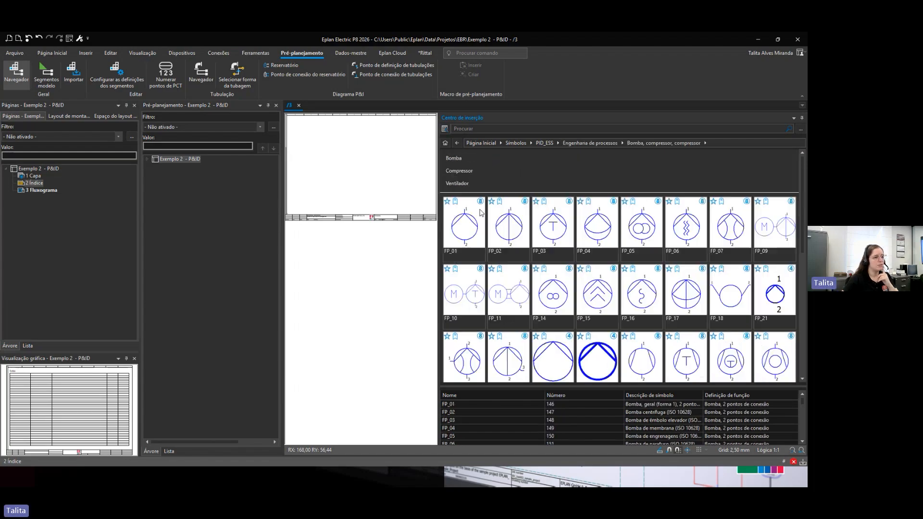
{"action": "left_click", "coordinate": [456, 143]}
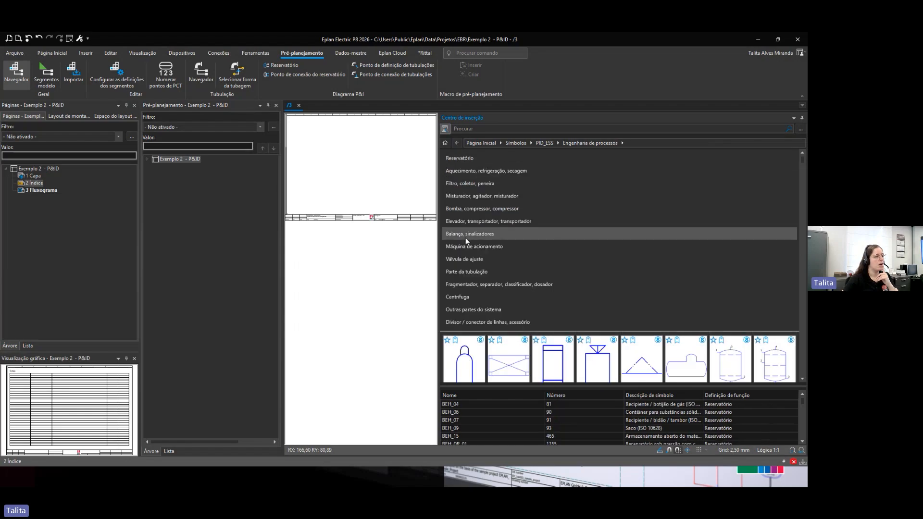
{"action": "left_click", "coordinate": [466, 262]}
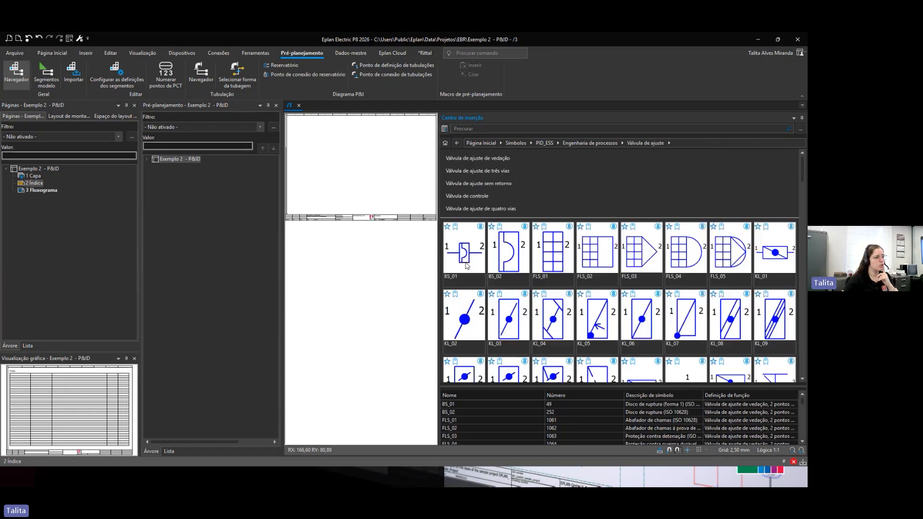
{"action": "left_click", "coordinate": [457, 144]}
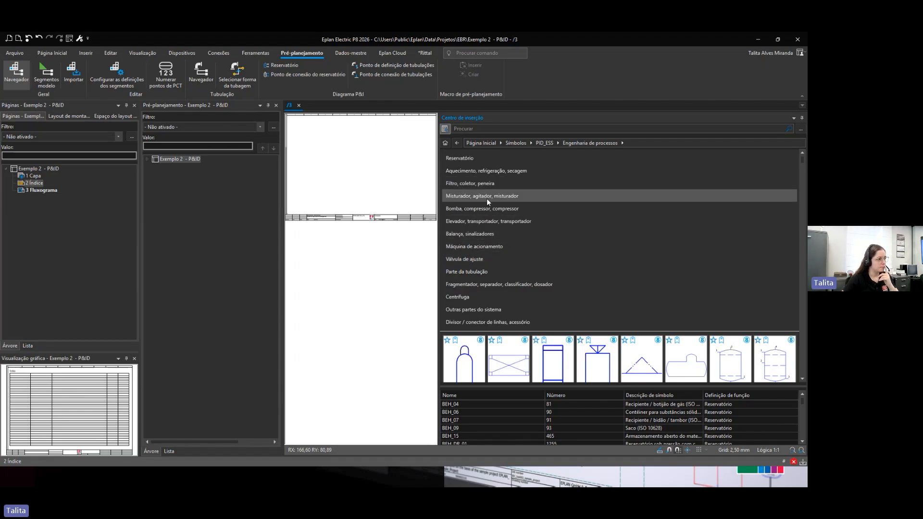
{"action": "left_click", "coordinate": [475, 271]}
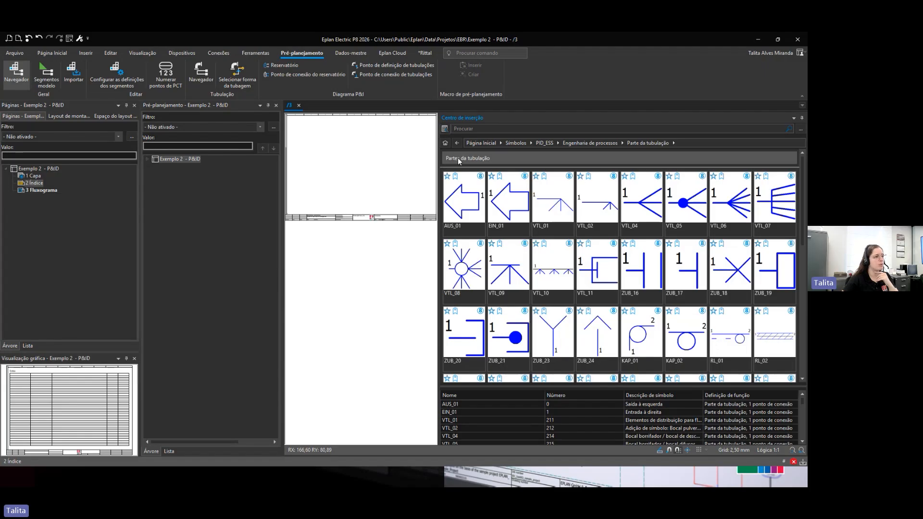
{"action": "left_click", "coordinate": [457, 143]}
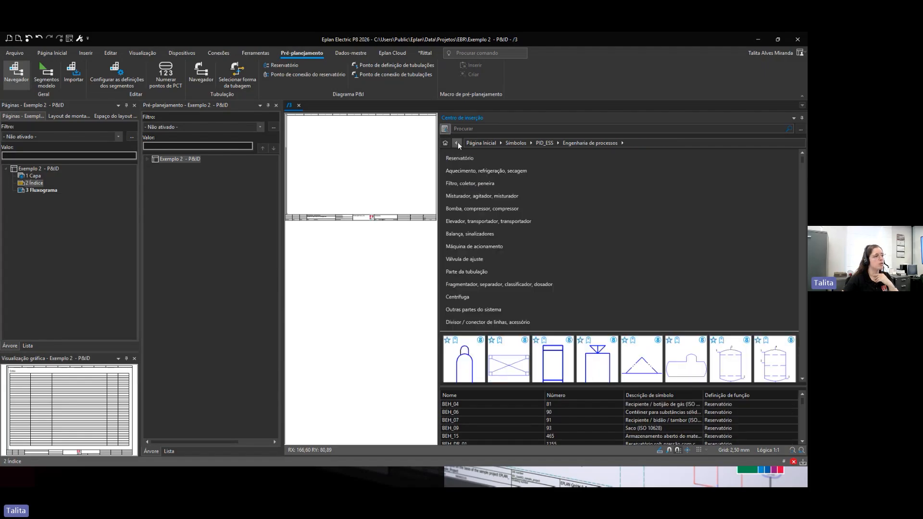
{"action": "left_click", "coordinate": [467, 185]}
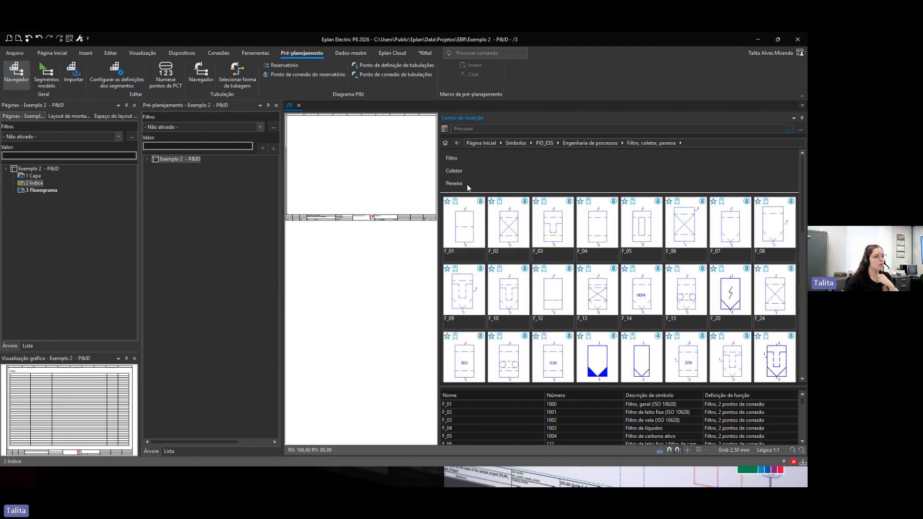
{"action": "left_click", "coordinate": [457, 143]}
{"action": "left_click", "coordinate": [459, 158]}
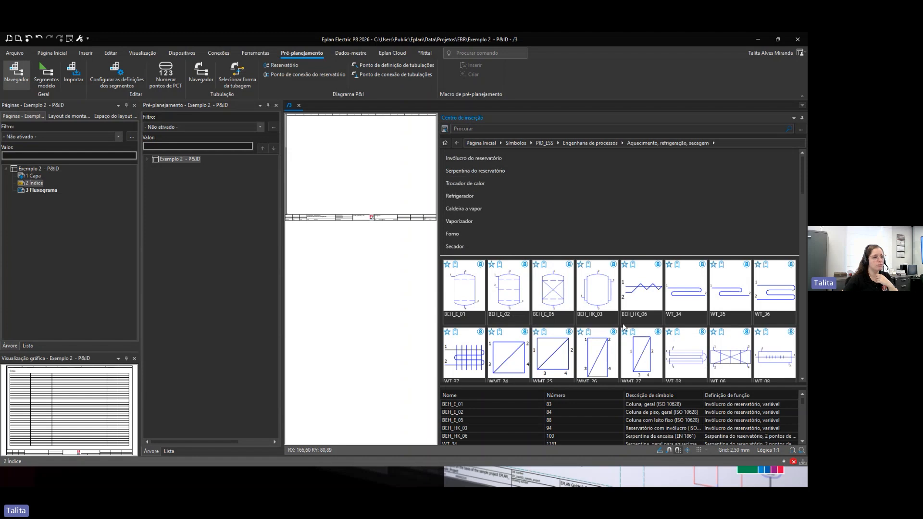
{"action": "left_click", "coordinate": [457, 143]}
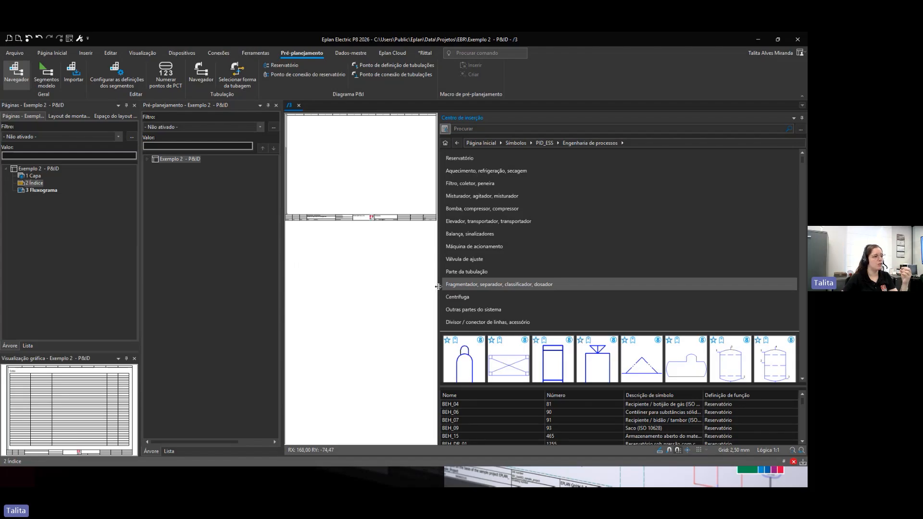
Step: Browse the SPECIAL special symbols in the insertion center, then narrow the panel back beside the page
{"action": "left_click", "coordinate": [446, 144]}
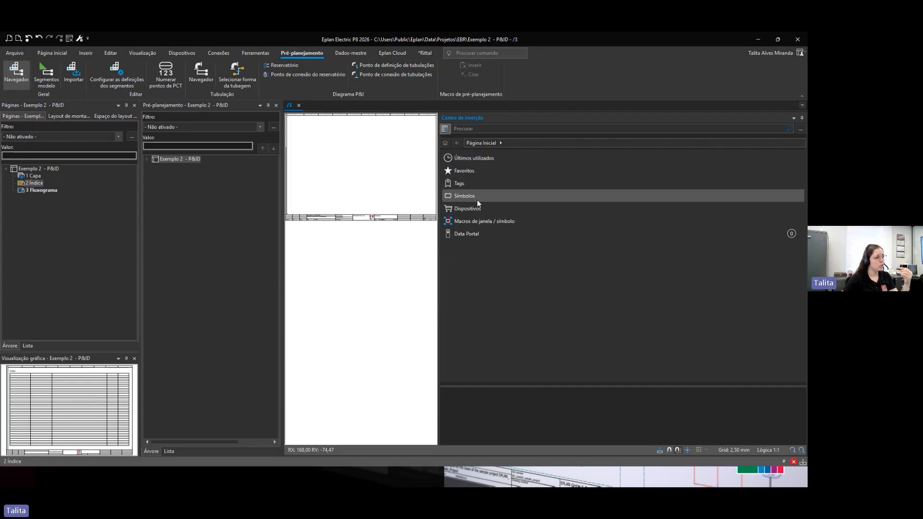
{"action": "left_click", "coordinate": [472, 194]}
{"action": "left_click", "coordinate": [463, 158]}
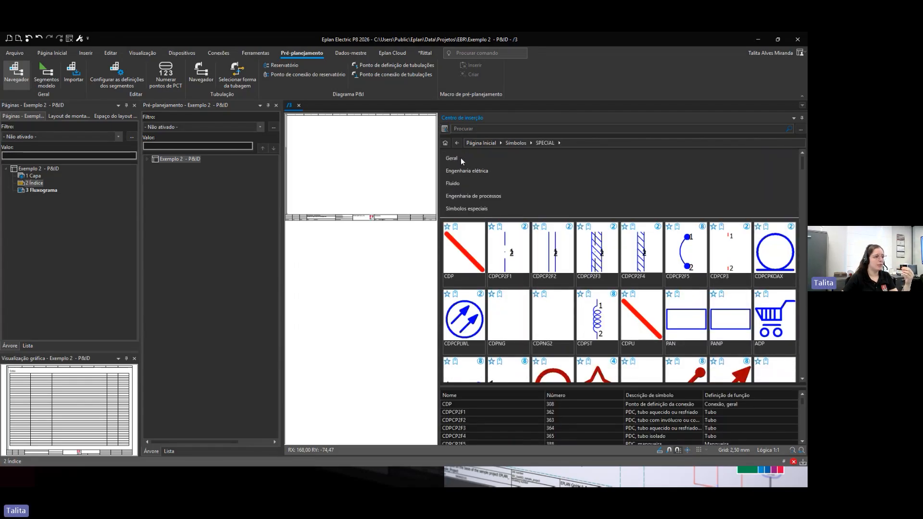
{"action": "left_click", "coordinate": [472, 208]}
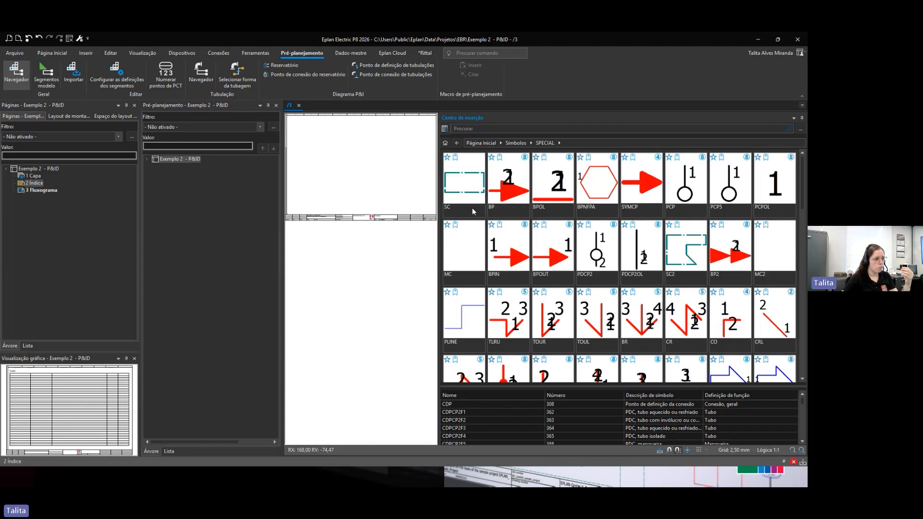
{"action": "scroll", "coordinate": [531, 301], "scroll_direction": "down", "scroll_amount": 10}
{"action": "scroll", "coordinate": [531, 301], "scroll_direction": "down", "scroll_amount": 5}
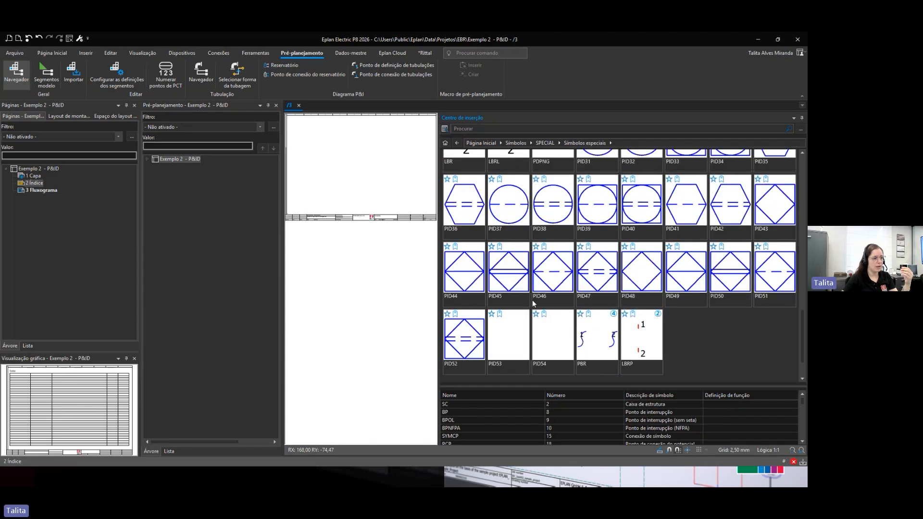
{"action": "scroll", "coordinate": [534, 302], "scroll_direction": "up", "scroll_amount": 4}
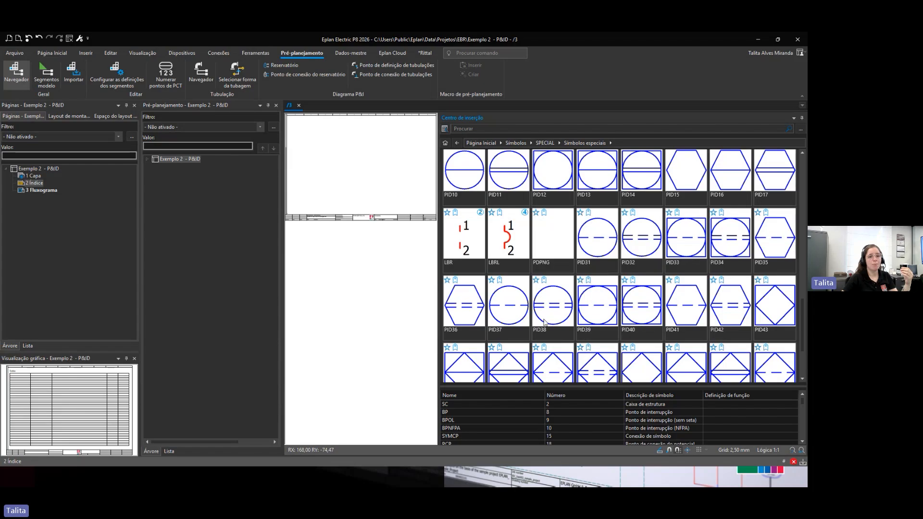
{"action": "scroll", "coordinate": [534, 332], "scroll_direction": "down", "scroll_amount": 4}
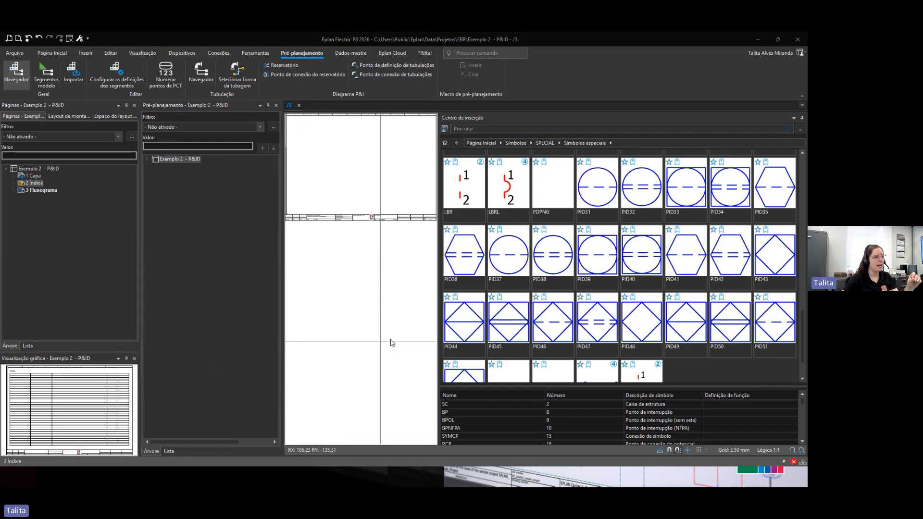
{"action": "left_click_drag", "start_coordinate": [439, 332], "coordinate": [649, 331]}
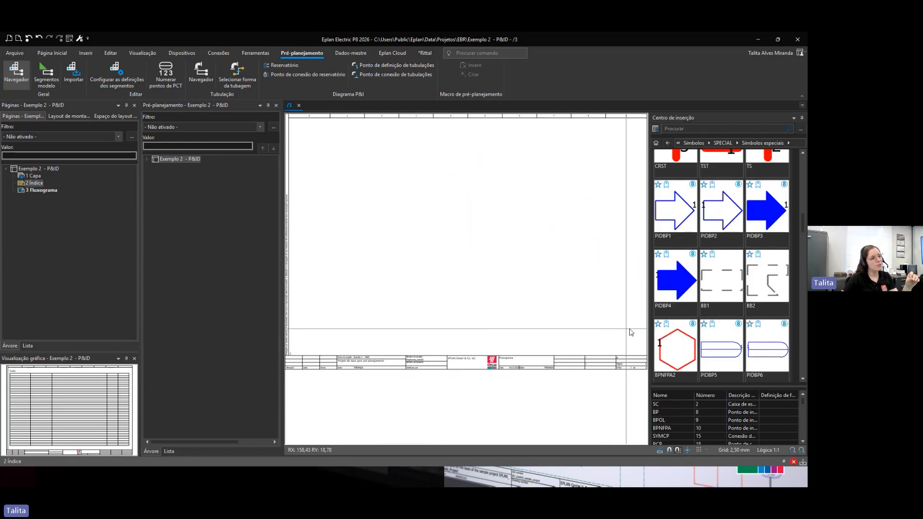
Step: Insert the Preplanning PID Macro 1 onto the Fluxograma page, assigning its T15 structure to the Exemplo 2 - P&ID project
{"action": "left_click", "coordinate": [656, 143]}
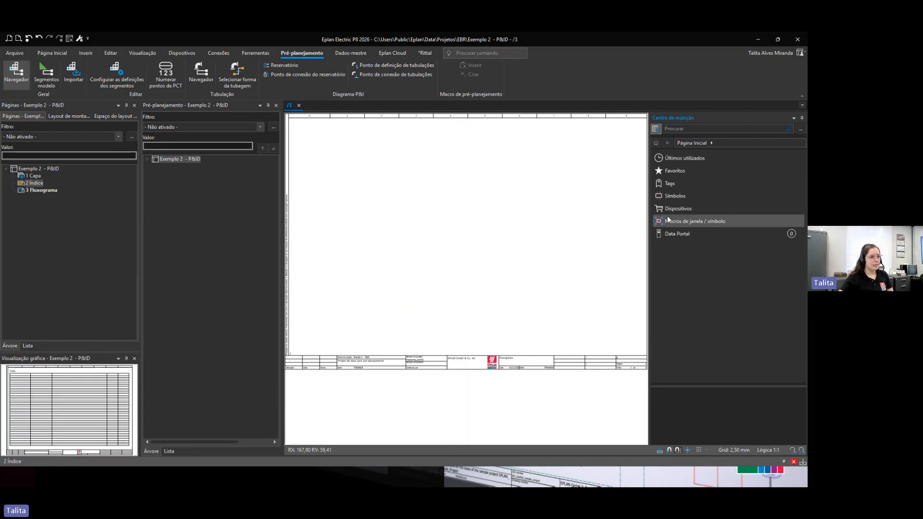
{"action": "left_click", "coordinate": [691, 220]}
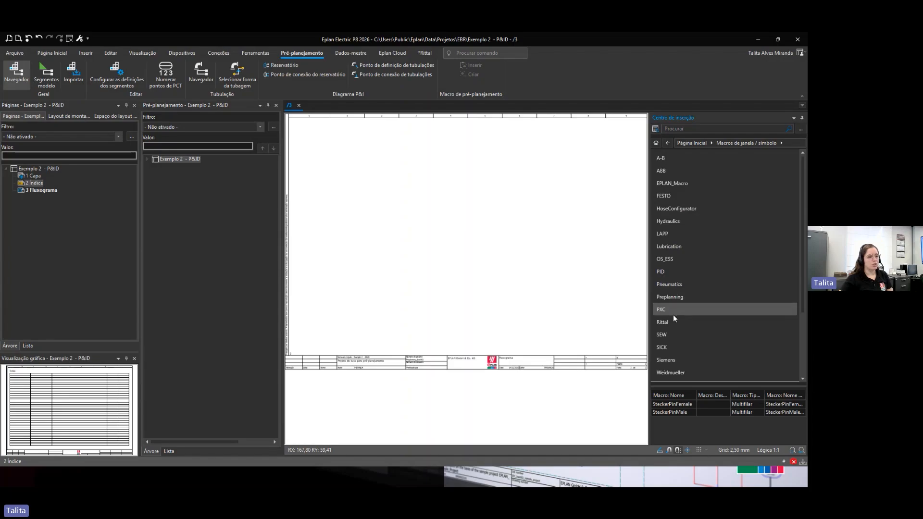
{"action": "left_click", "coordinate": [670, 296]}
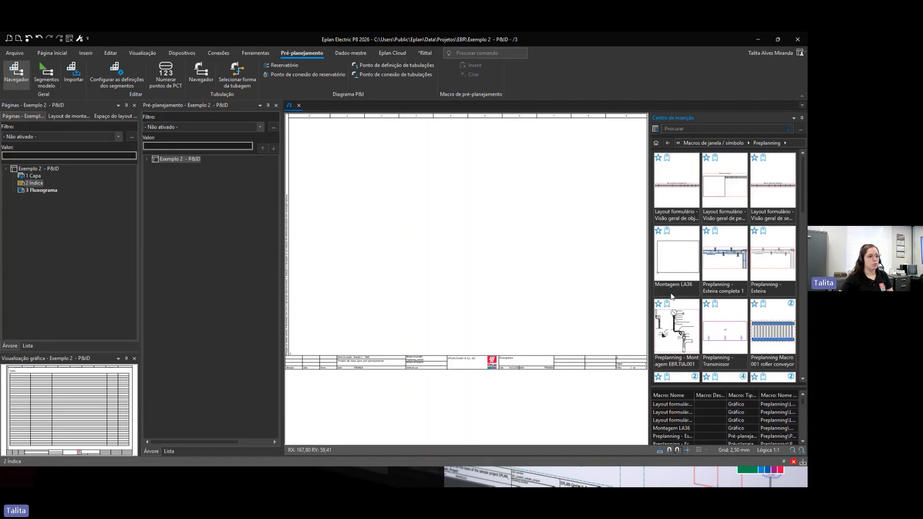
{"action": "scroll", "coordinate": [709, 285], "scroll_direction": "down", "scroll_amount": 4}
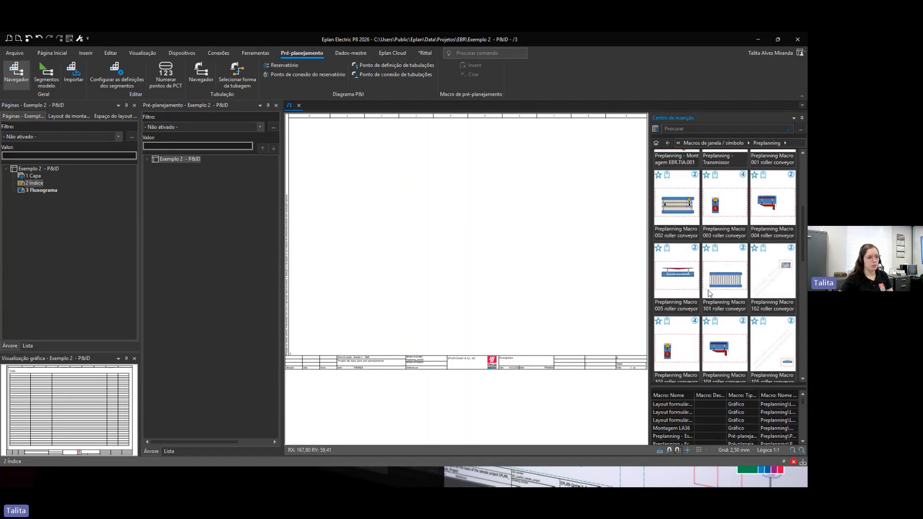
{"action": "scroll", "coordinate": [708, 296], "scroll_direction": "down", "scroll_amount": 3}
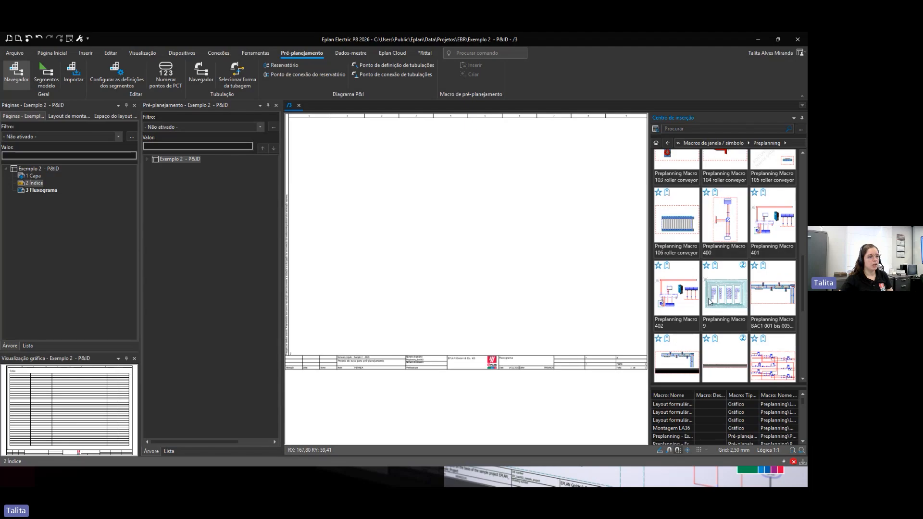
{"action": "scroll", "coordinate": [706, 313], "scroll_direction": "down", "scroll_amount": 1}
{"action": "scroll", "coordinate": [707, 313], "scroll_direction": "down", "scroll_amount": 1}
{"action": "scroll", "coordinate": [705, 313], "scroll_direction": "down", "scroll_amount": 1}
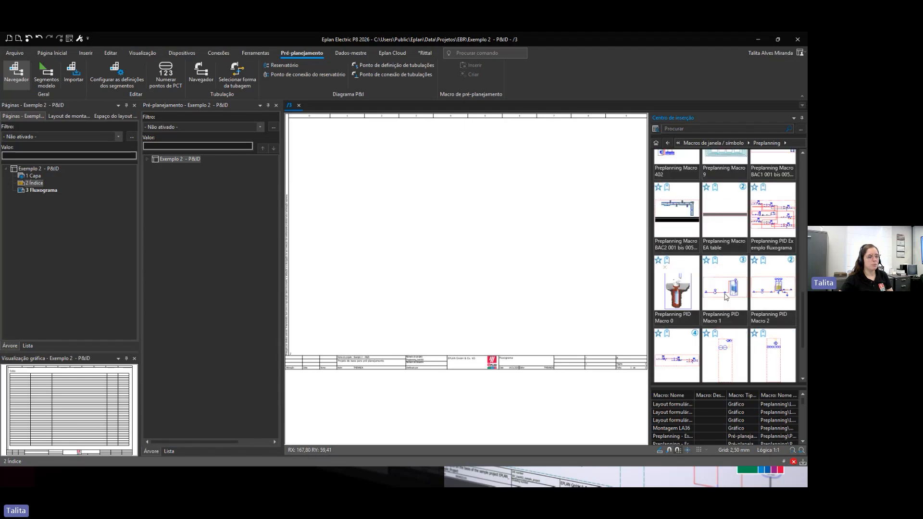
{"action": "double_click", "coordinate": [727, 291]}
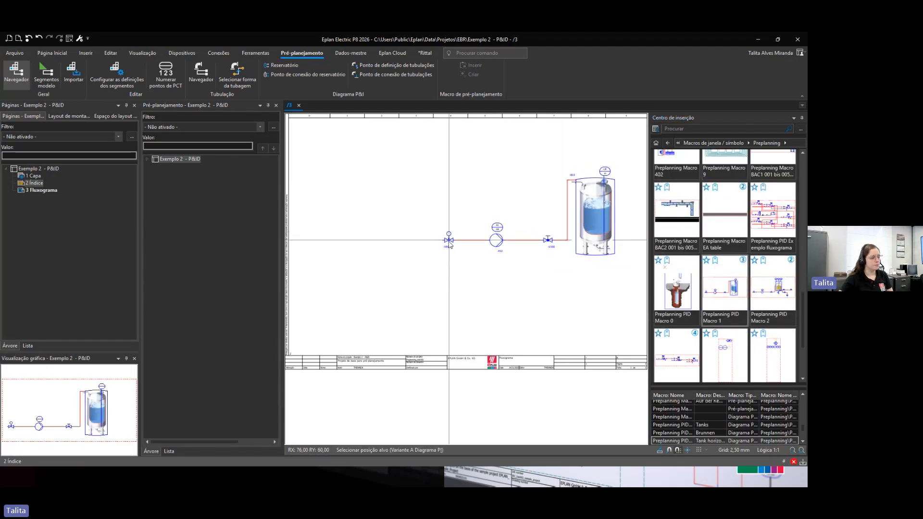
{"action": "scroll", "coordinate": [412, 305], "scroll_direction": "down", "scroll_amount": 1}
{"action": "left_click", "coordinate": [387, 345]}
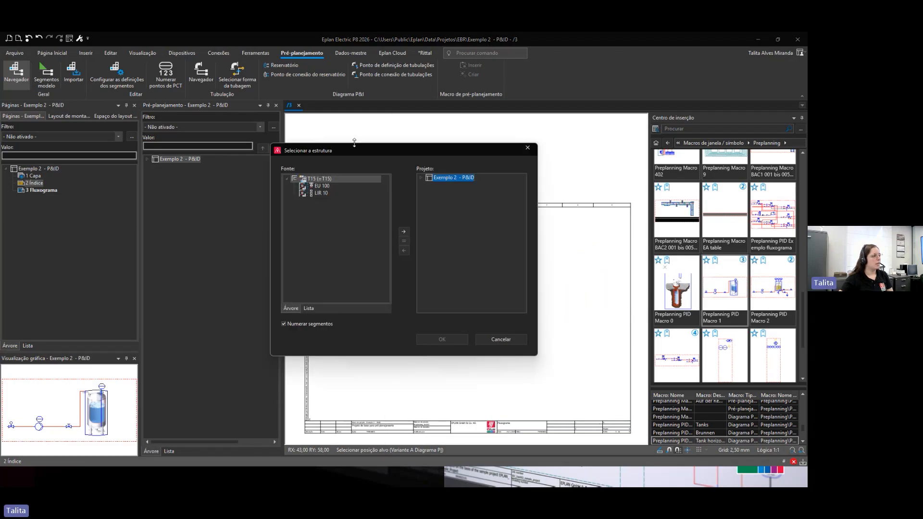
{"action": "left_click_drag", "start_coordinate": [354, 149], "coordinate": [365, 180]}
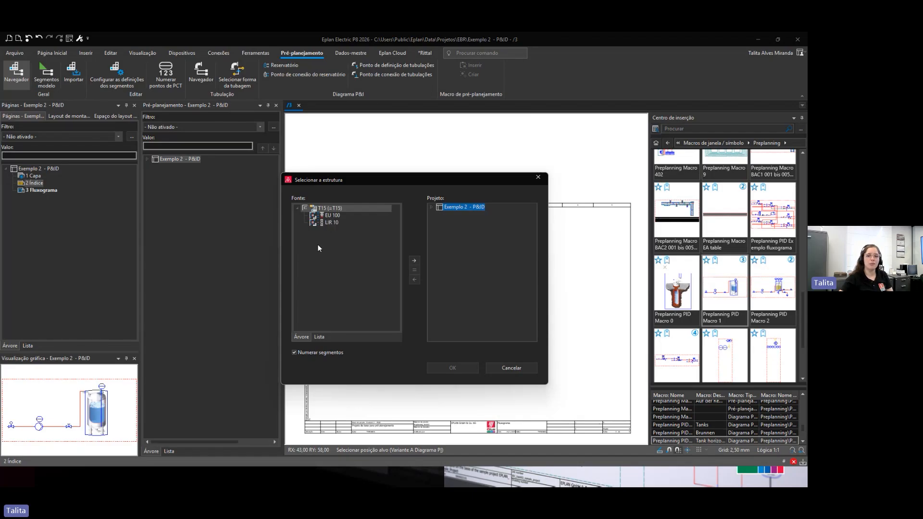
{"action": "left_click", "coordinate": [416, 260]}
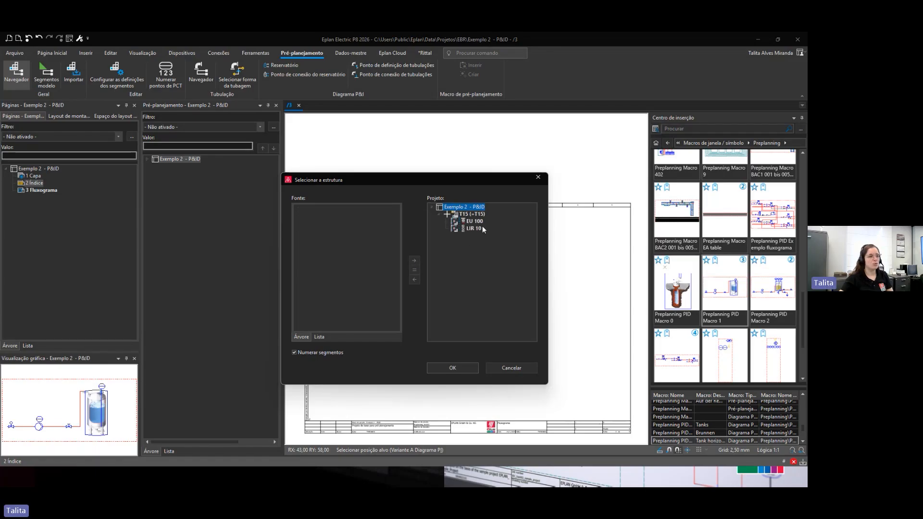
{"action": "left_click", "coordinate": [463, 368]}
{"action": "left_click", "coordinate": [512, 315]}
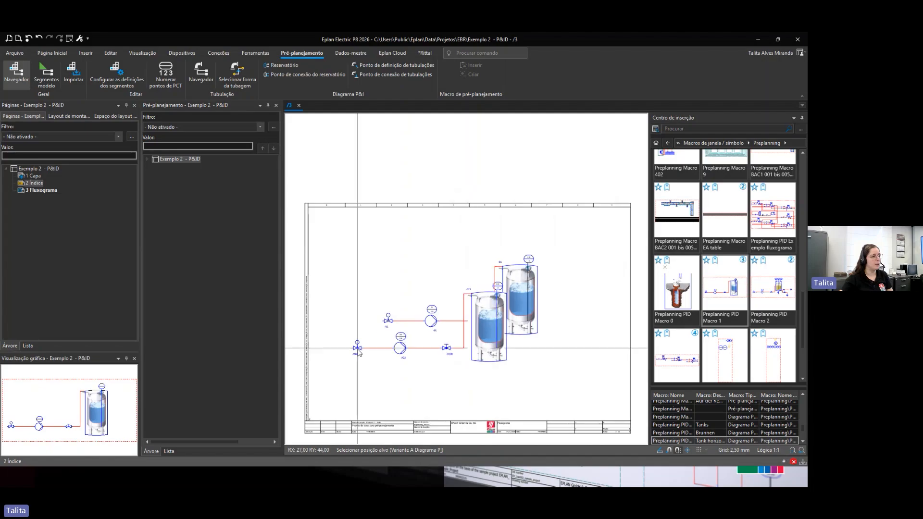
Step: Examine the placed flowchart's pump, valve and tank symbols up close
{"action": "scroll", "coordinate": [391, 379], "scroll_direction": "up", "scroll_amount": 1}
{"action": "scroll", "coordinate": [442, 319], "scroll_direction": "up", "scroll_amount": 5}
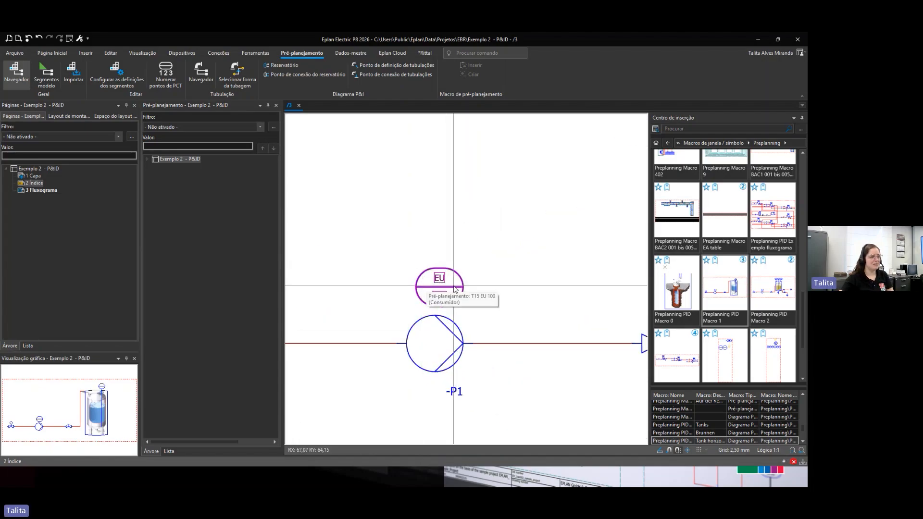
{"action": "scroll", "coordinate": [458, 289], "scroll_direction": "up", "scroll_amount": 1}
{"action": "scroll", "coordinate": [505, 347], "scroll_direction": "down", "scroll_amount": 4}
{"action": "middle_click_drag", "start_coordinate": [529, 354], "coordinate": [264, 367]}
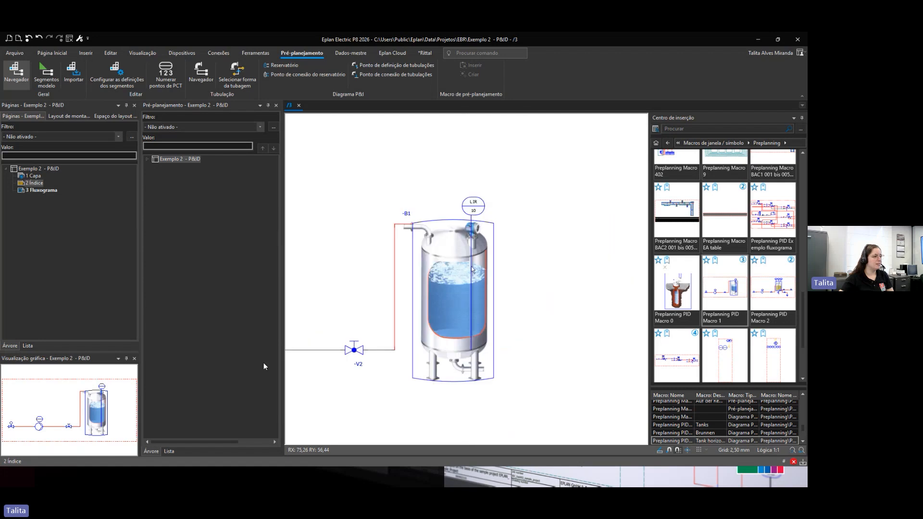
{"action": "scroll", "coordinate": [475, 185], "scroll_direction": "up", "scroll_amount": 1}
{"action": "scroll", "coordinate": [476, 197], "scroll_direction": "up", "scroll_amount": 1}
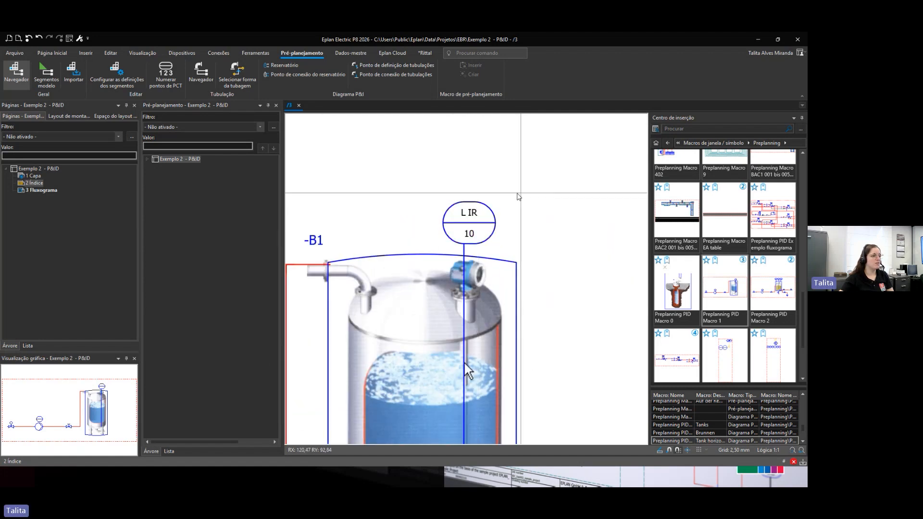
Step: Expand the T15 segment in the pre-planning navigator and review the LIR 10 PCT point's Loop, CLP and Macro properties
{"action": "left_click", "coordinate": [147, 159]}
{"action": "left_click", "coordinate": [162, 166]}
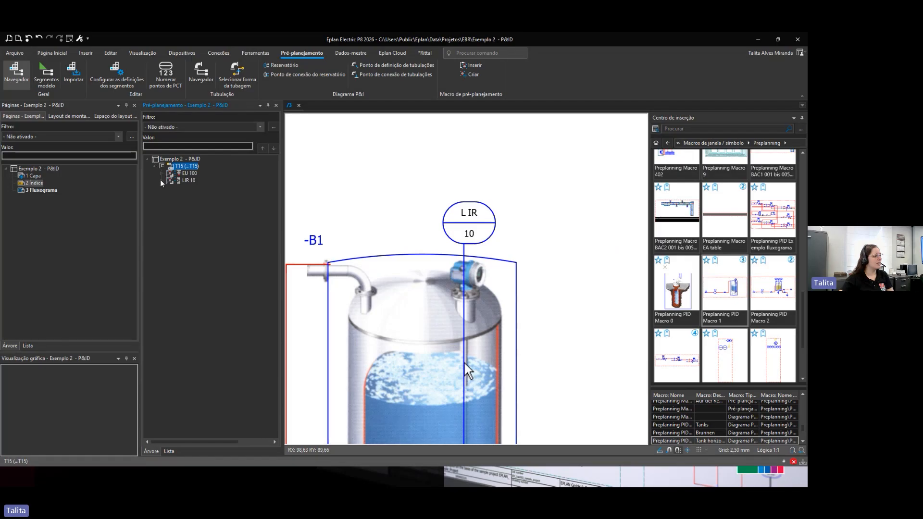
{"action": "left_click", "coordinate": [163, 181]}
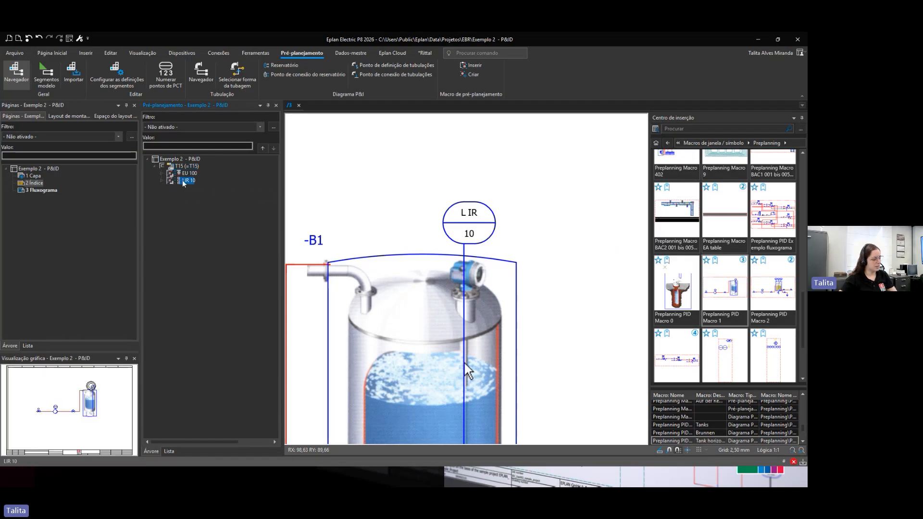
{"action": "left_click", "coordinate": [162, 181]}
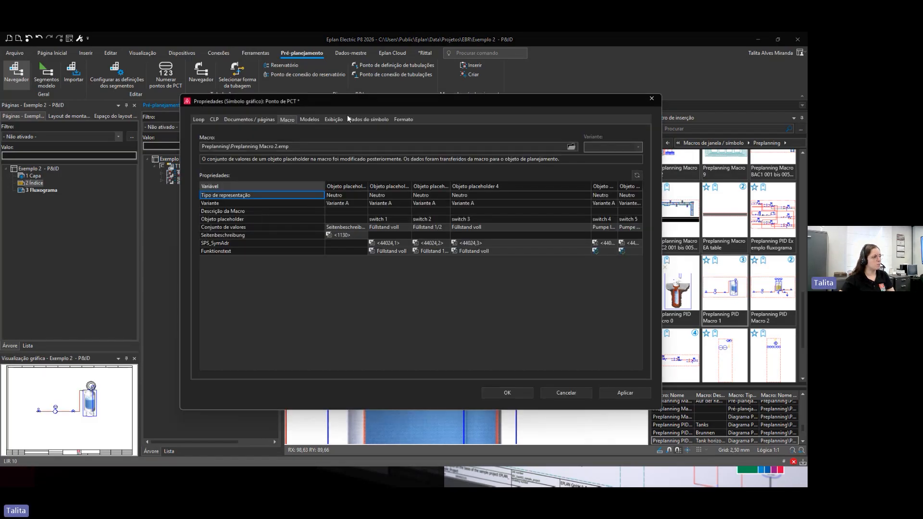
{"action": "left_click_drag", "start_coordinate": [357, 100], "coordinate": [426, 112]}
{"action": "left_click", "coordinate": [271, 129]}
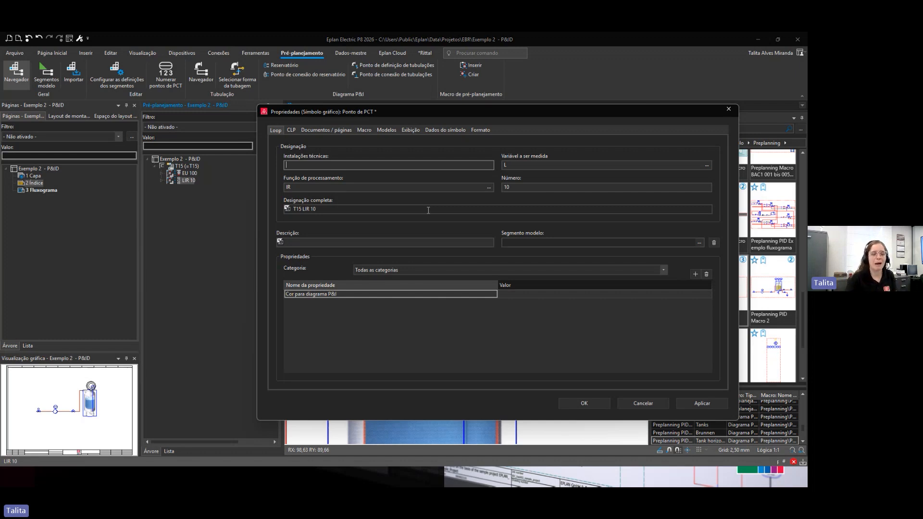
{"action": "left_click", "coordinate": [292, 130]}
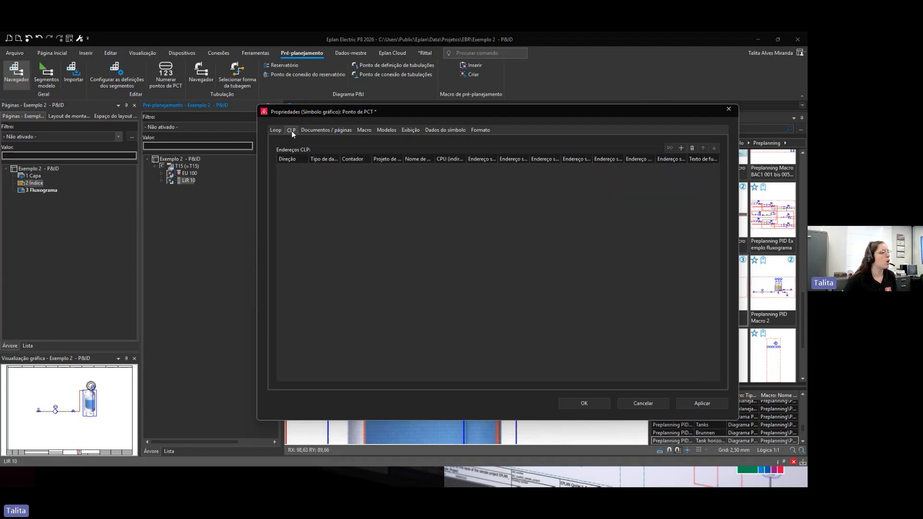
{"action": "left_click", "coordinate": [365, 131]}
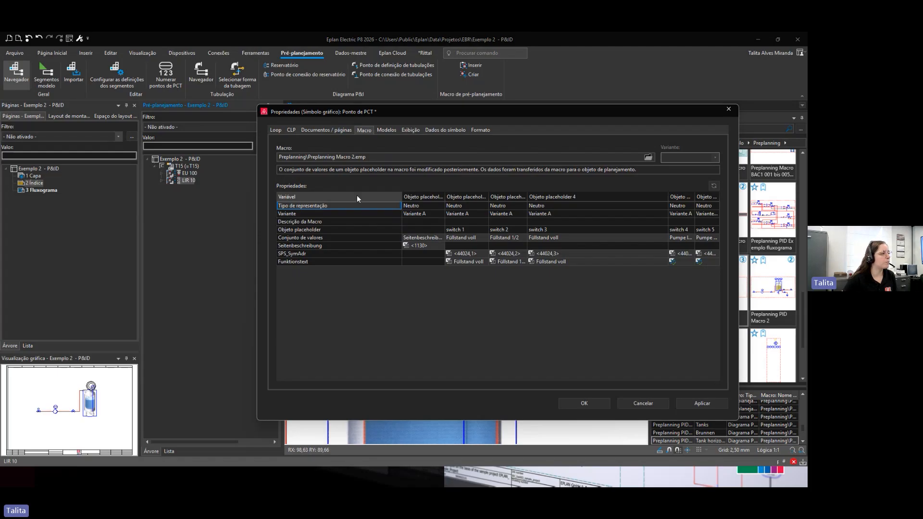
{"action": "left_click", "coordinate": [273, 131]}
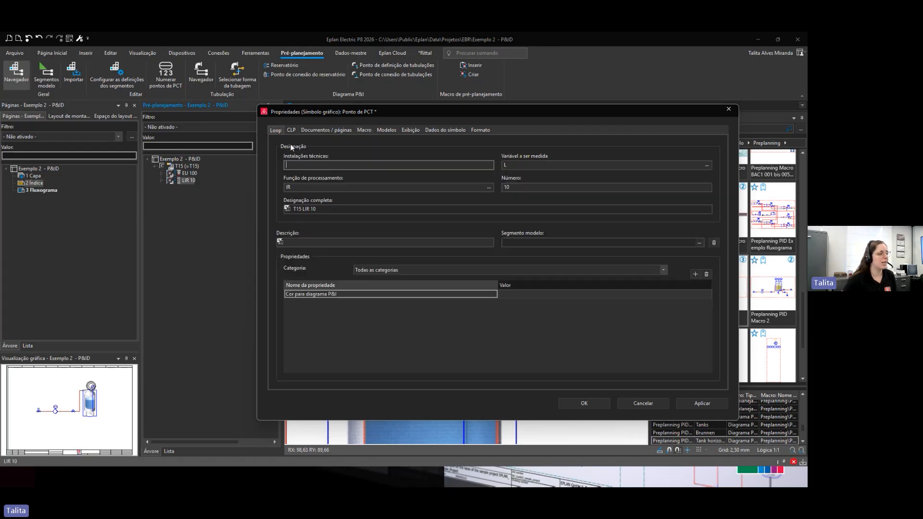
{"action": "left_click", "coordinate": [579, 403]}
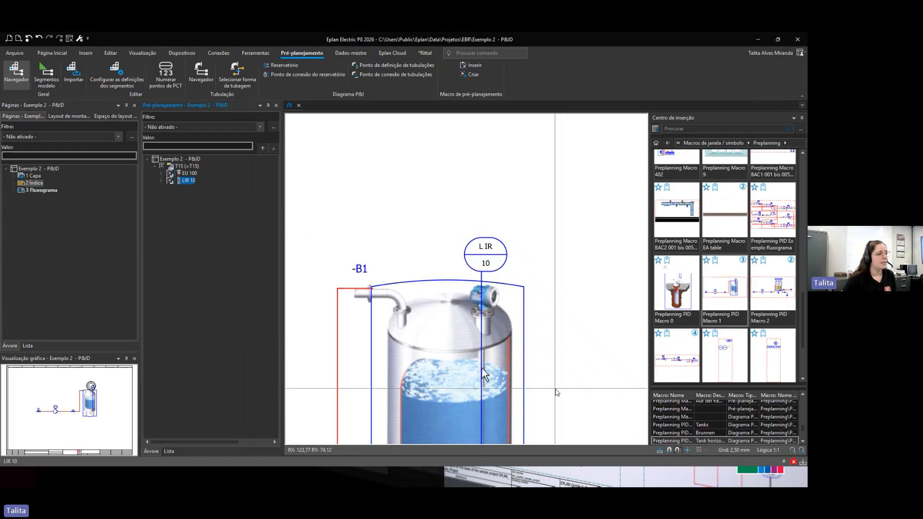
Step: Create a new planning object under the T15 segment with the segment definition Ponto de PCT – Loop
{"action": "scroll", "coordinate": [556, 392], "scroll_direction": "down", "scroll_amount": 4}
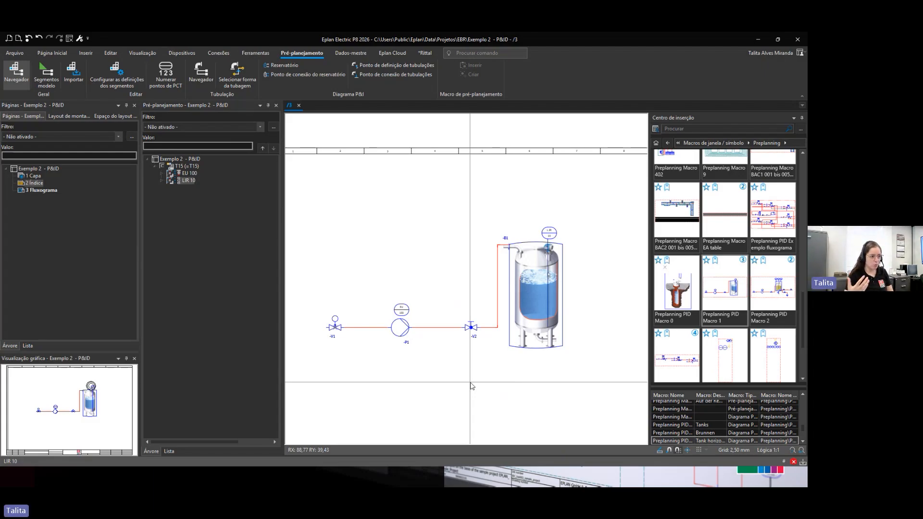
{"action": "scroll", "coordinate": [553, 230], "scroll_direction": "up", "scroll_amount": 5}
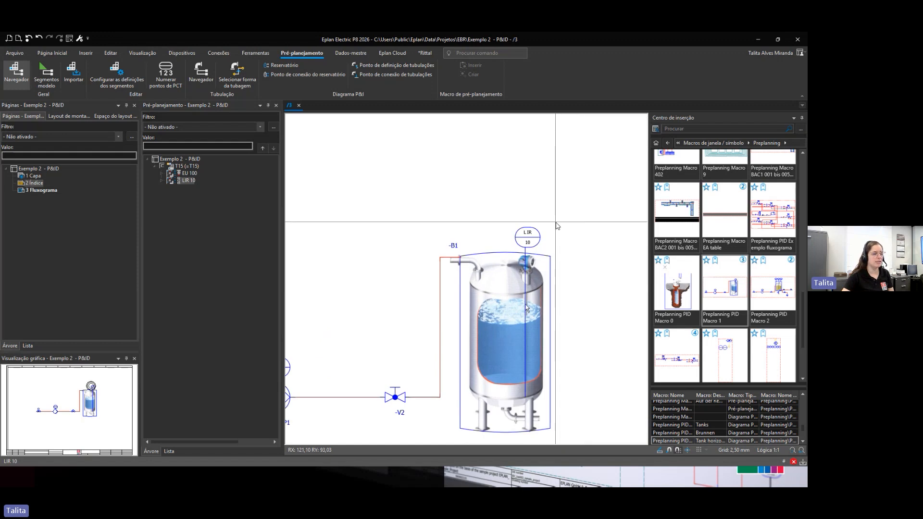
{"action": "scroll", "coordinate": [518, 248], "scroll_direction": "up", "scroll_amount": 1}
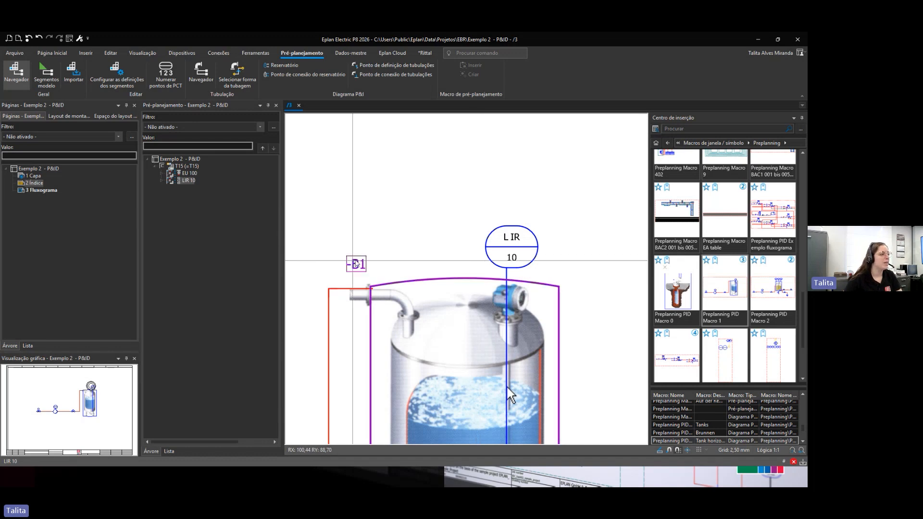
{"action": "scroll", "coordinate": [511, 395], "scroll_direction": "down", "scroll_amount": 2}
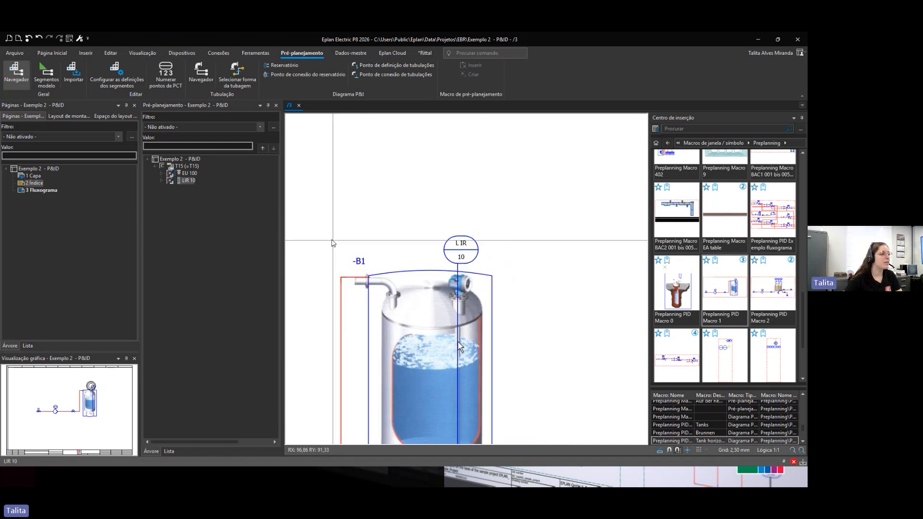
{"action": "right_click", "coordinate": [190, 166]}
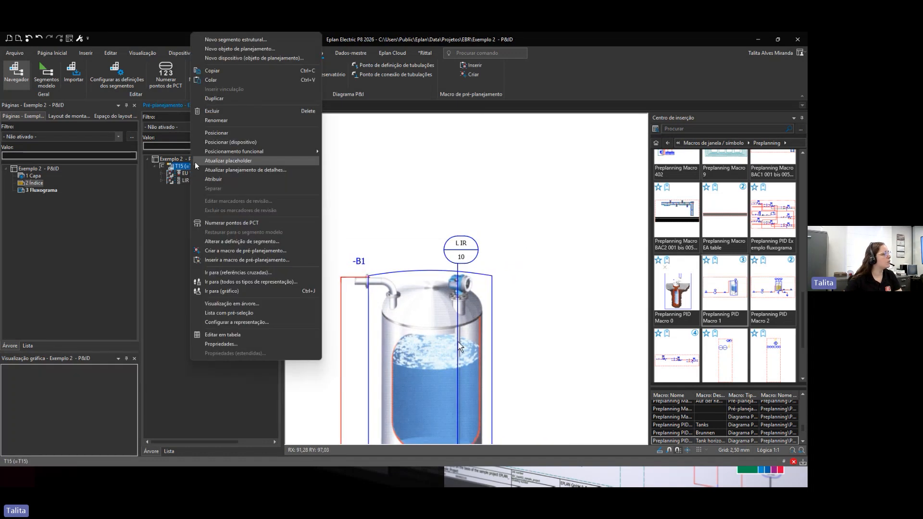
{"action": "left_click", "coordinate": [256, 49]}
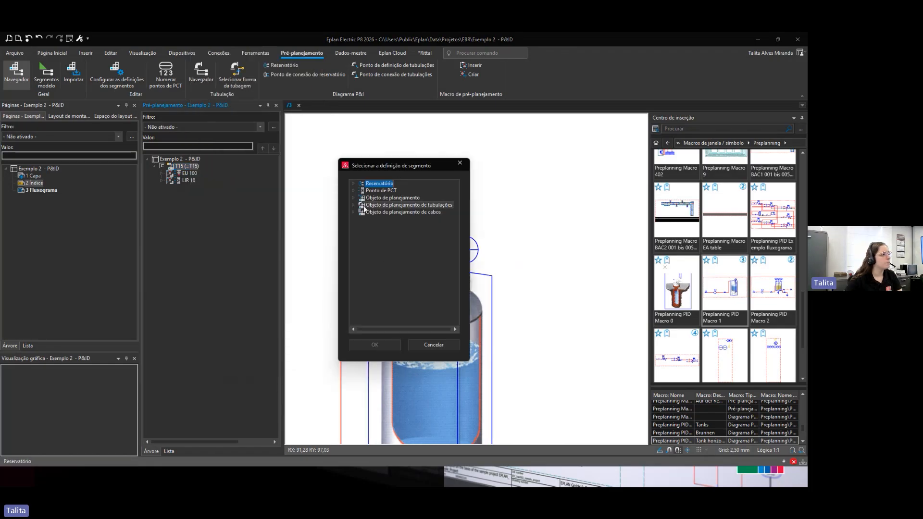
{"action": "left_click", "coordinate": [354, 191]}
{"action": "left_click", "coordinate": [378, 205]}
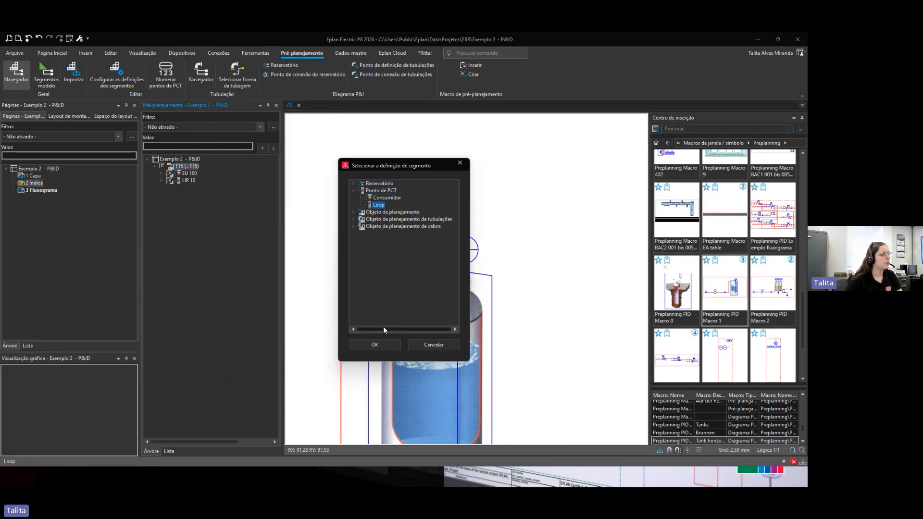
{"action": "left_click", "coordinate": [382, 347]}
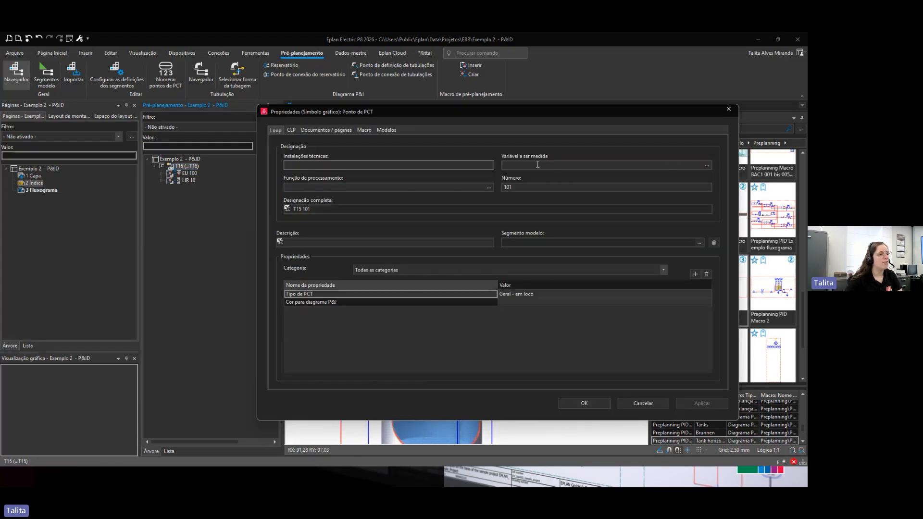
Step: Set the new PCT point's measured variable to T (Temperatura) and its processing function to S, then confirm the properties
{"action": "left_click", "coordinate": [708, 166]}
{"action": "scroll", "coordinate": [434, 280], "scroll_direction": "down", "scroll_amount": 4}
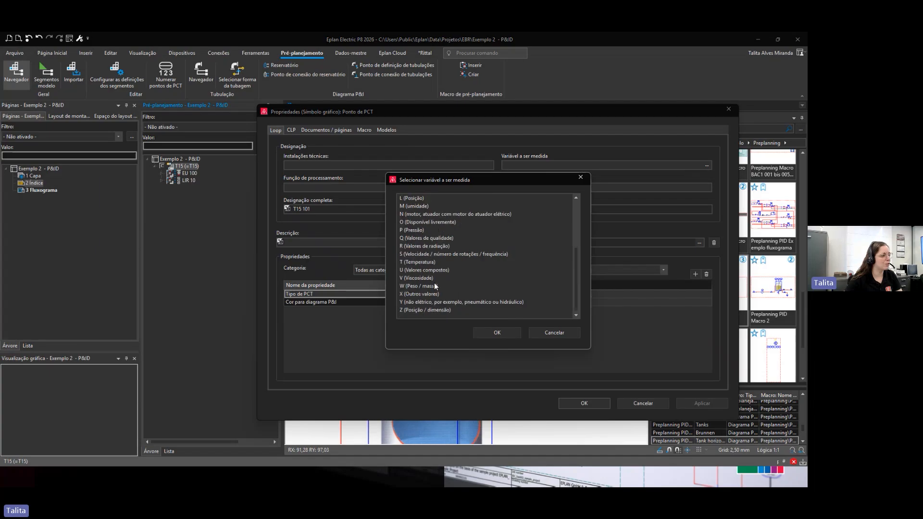
{"action": "left_click", "coordinate": [414, 264]}
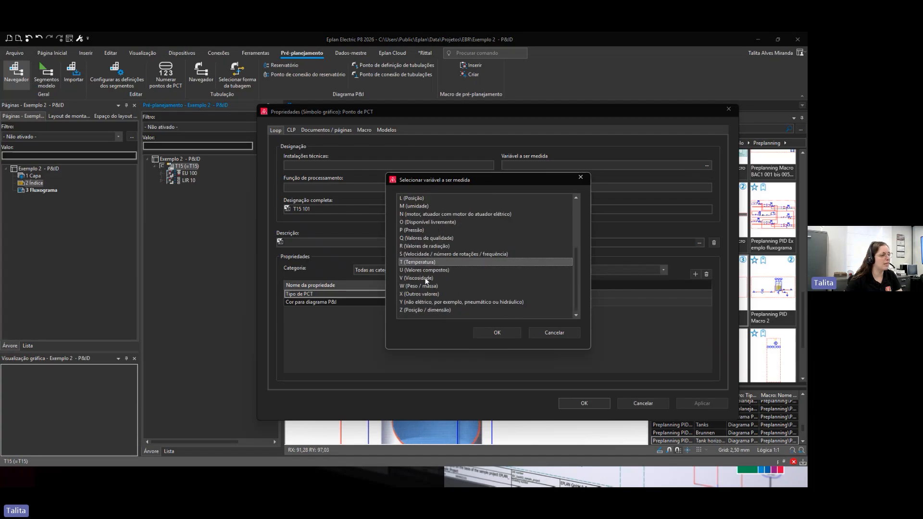
{"action": "left_click", "coordinate": [491, 332]}
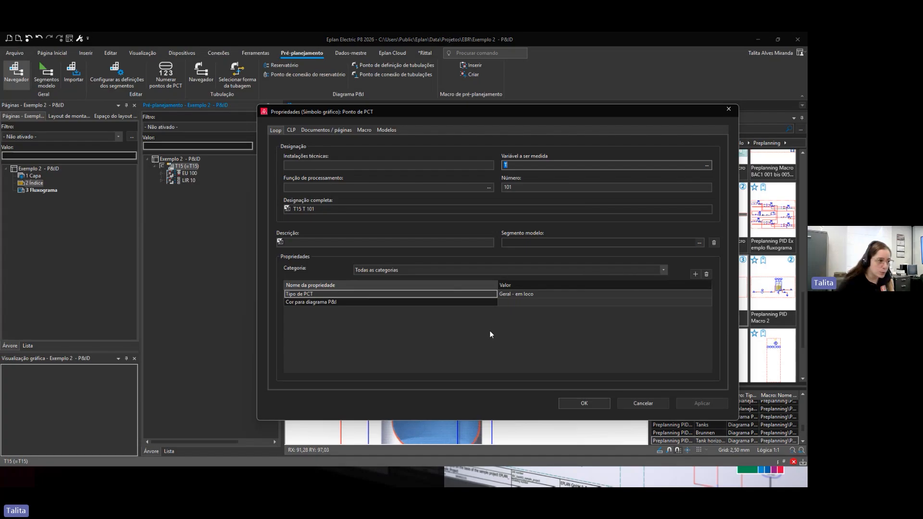
{"action": "left_click", "coordinate": [489, 187]}
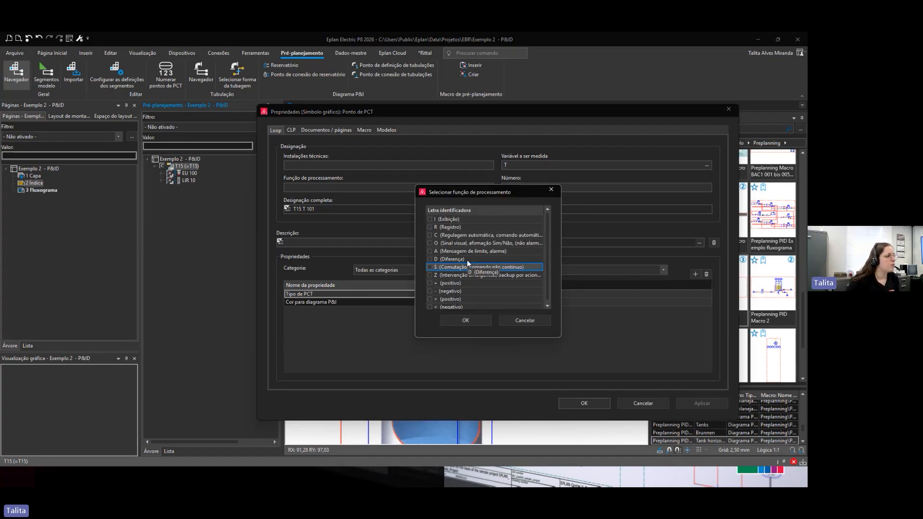
{"action": "left_click", "coordinate": [430, 267]}
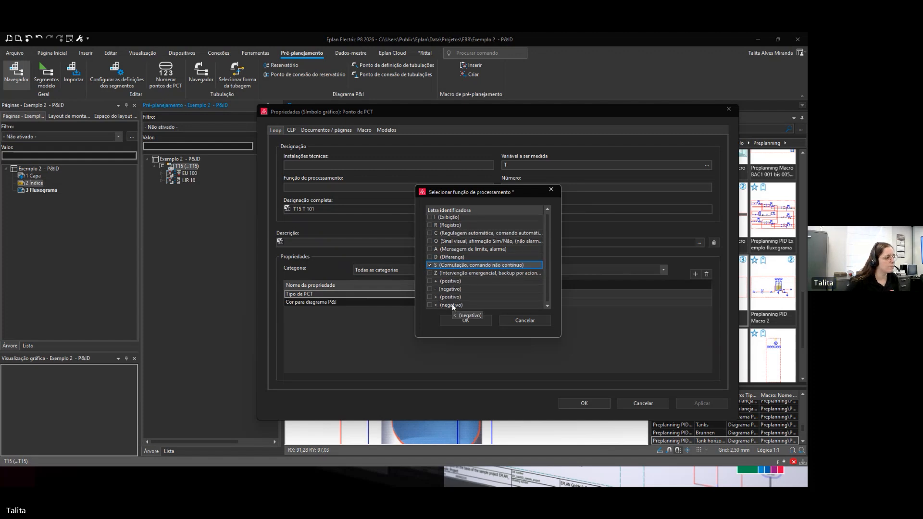
{"action": "left_click", "coordinate": [465, 320]}
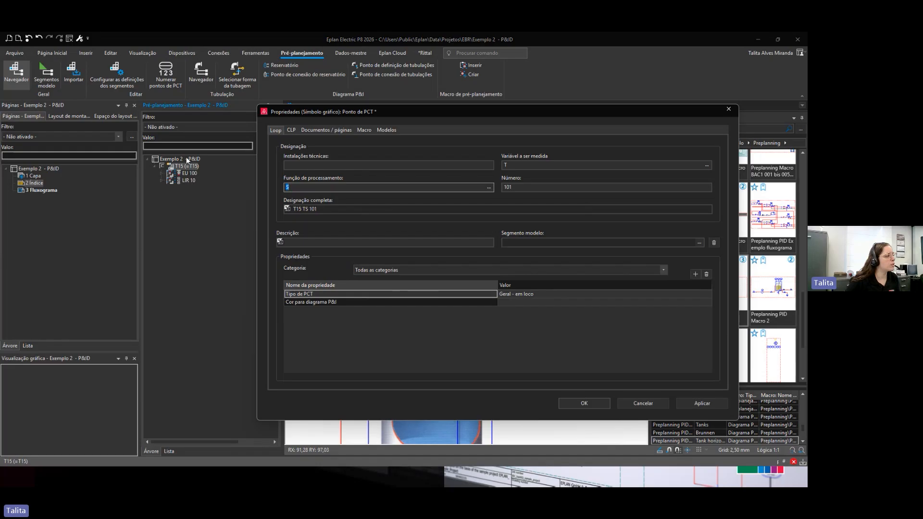
{"action": "left_click", "coordinate": [584, 403]}
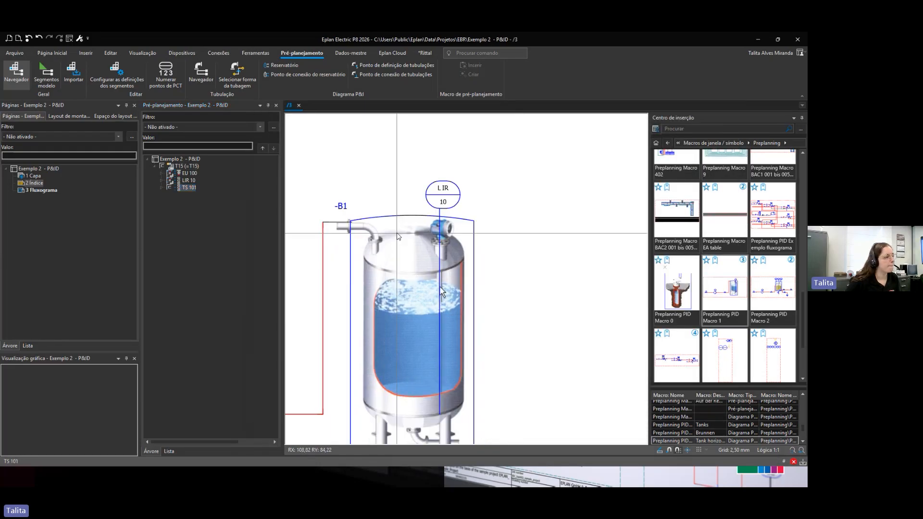
Step: Place the TS 101 PCT point from the pre-planning navigator onto the flowchart to the right of the tank
{"action": "left_click_drag", "start_coordinate": [193, 189], "coordinate": [484, 246]}
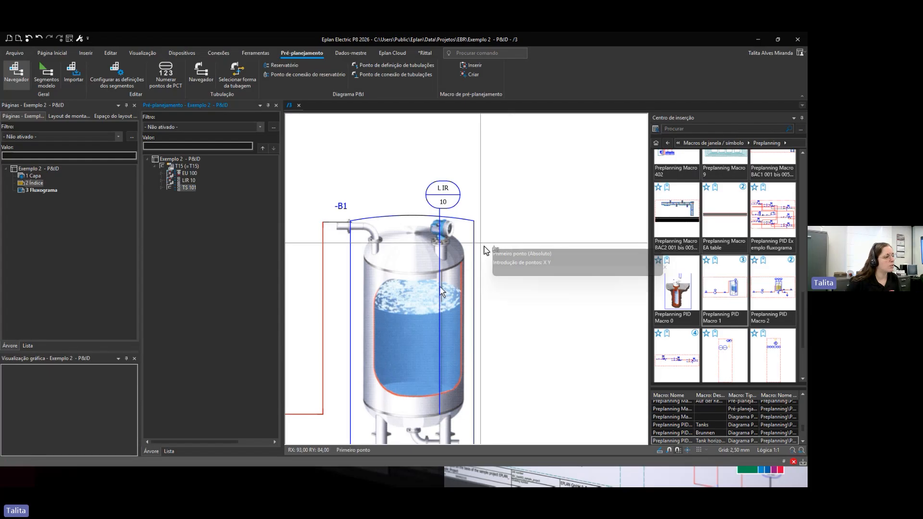
{"action": "middle_click_drag", "start_coordinate": [487, 324], "coordinate": [476, 276]}
{"action": "left_click", "coordinate": [472, 273]}
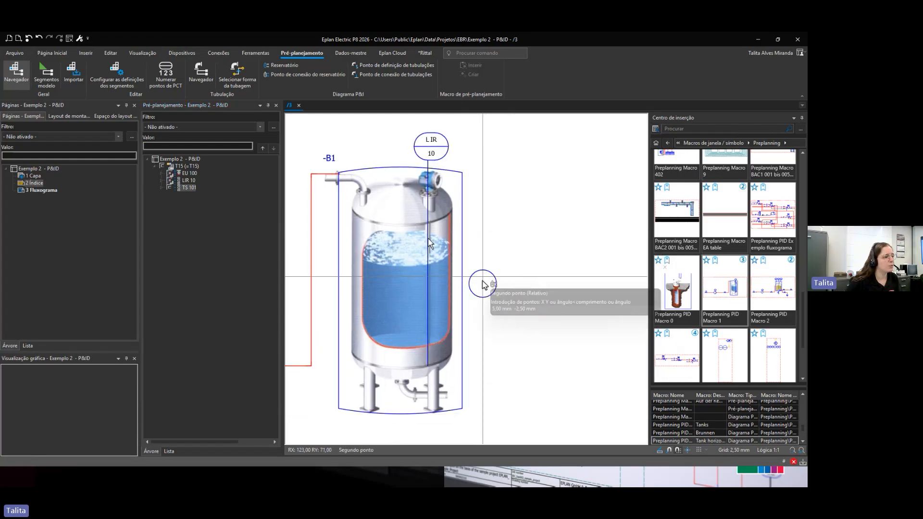
{"action": "left_click", "coordinate": [482, 287]}
Step: Open the TS 101 point's properties and browse its Modelos and symbol data tabs
{"action": "scroll", "coordinate": [483, 357], "scroll_direction": "up", "scroll_amount": 3}
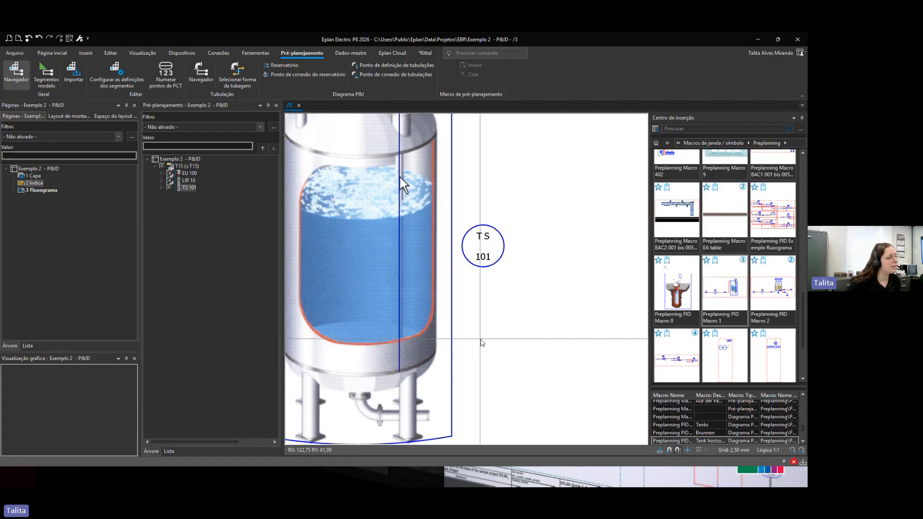
{"action": "scroll", "coordinate": [481, 342], "scroll_direction": "down", "scroll_amount": 4}
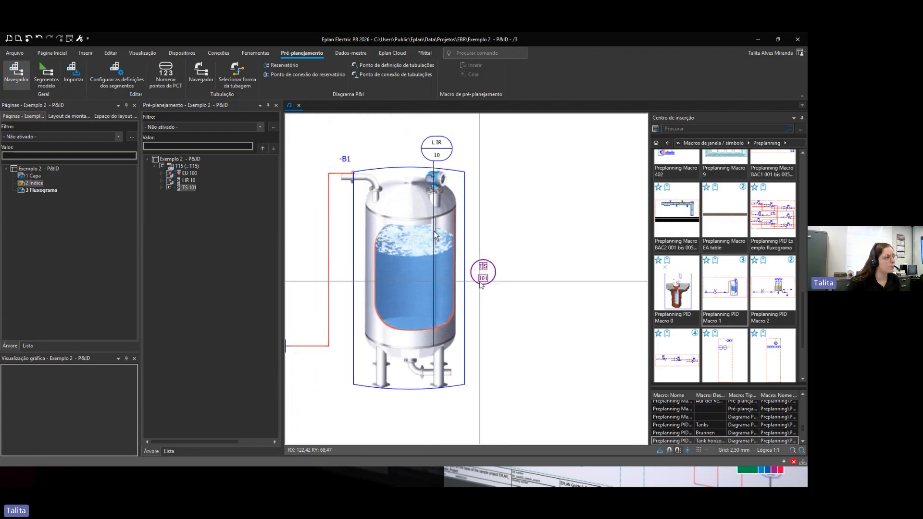
{"action": "double_click", "coordinate": [483, 267]}
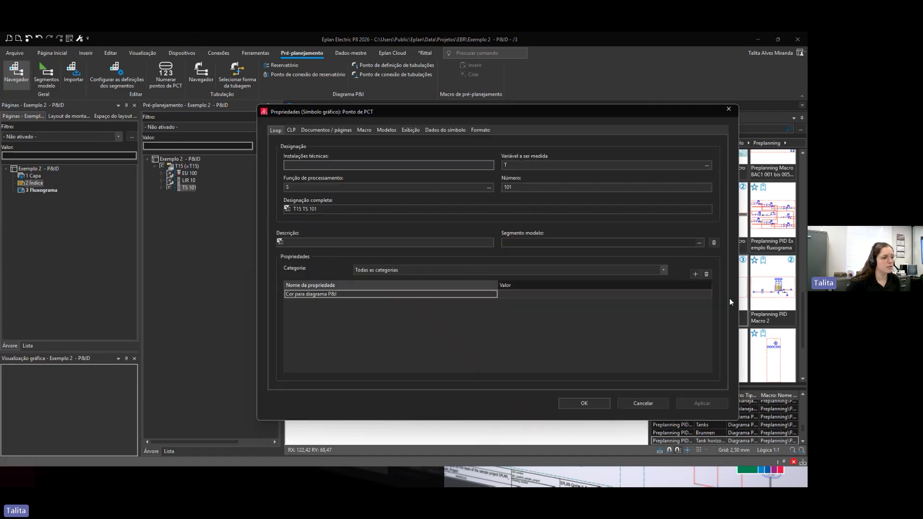
{"action": "left_click_drag", "start_coordinate": [739, 302], "coordinate": [610, 302]}
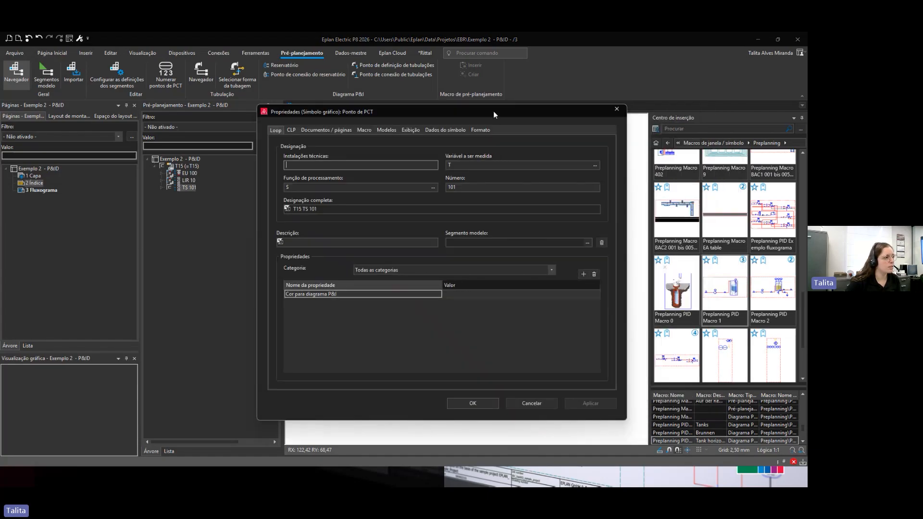
{"action": "mouse_move", "coordinate": [493, 111]}
{"action": "left_mouse_down"}
{"action": "mouse_move", "coordinate": [314, 111]}
{"action": "mouse_move", "coordinate": [276, 102]}
{"action": "mouse_move", "coordinate": [290, 94]}
{"action": "left_mouse_up"}
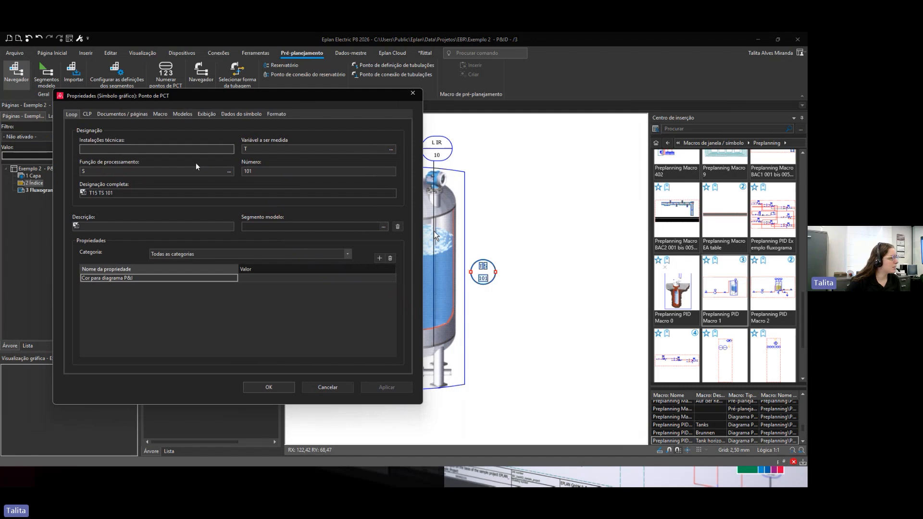
{"action": "left_click", "coordinate": [202, 115]}
{"action": "left_click", "coordinate": [182, 114]}
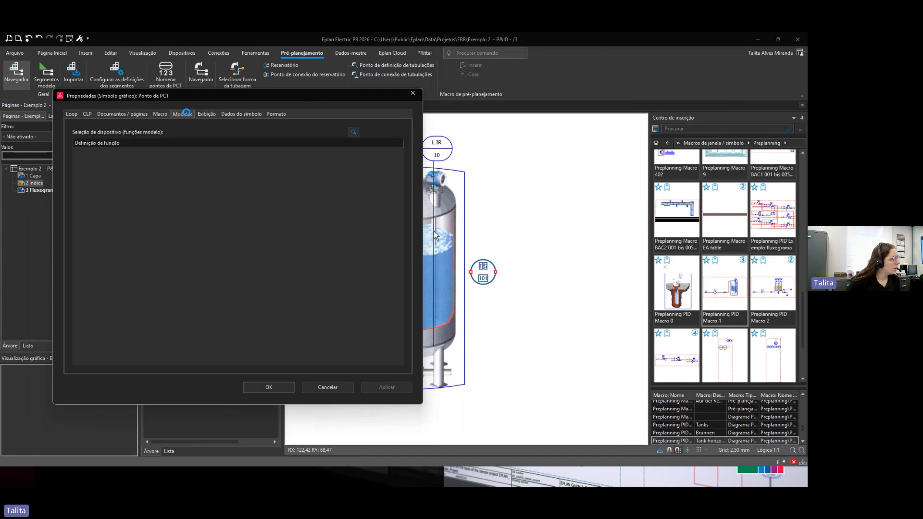
{"action": "left_click", "coordinate": [238, 114]}
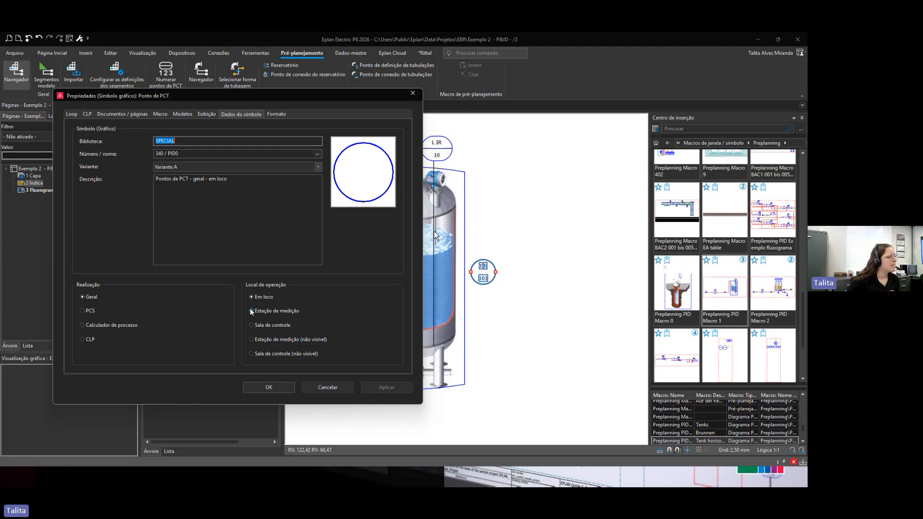
Step: Try the PCT symbol variants for the different realization and operating-location options, returning to Geral and Em loco before confirming
{"action": "left_click", "coordinate": [257, 326]}
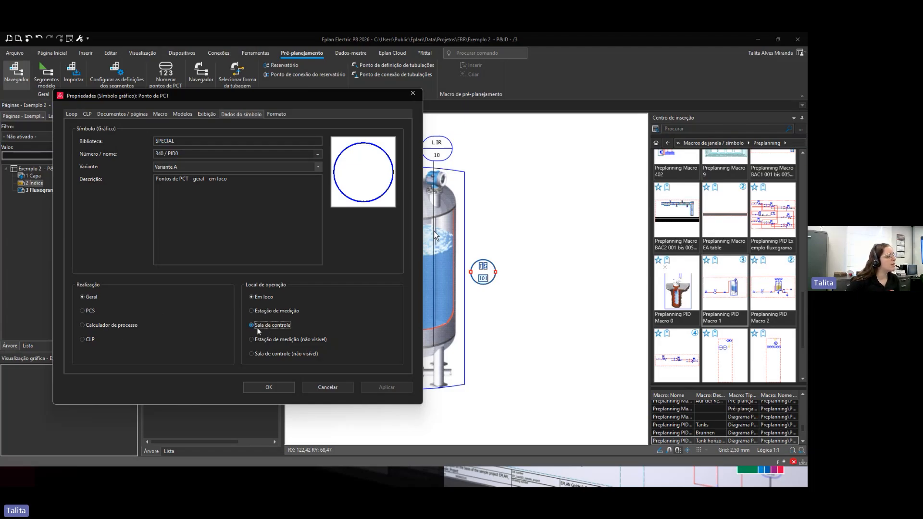
{"action": "left_click", "coordinate": [372, 388]}
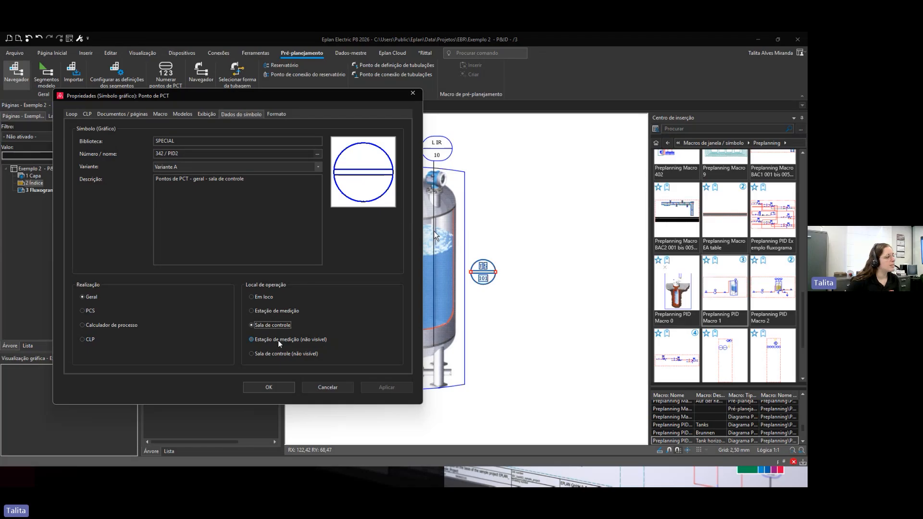
{"action": "left_click", "coordinate": [278, 339]}
{"action": "left_click", "coordinate": [385, 387]}
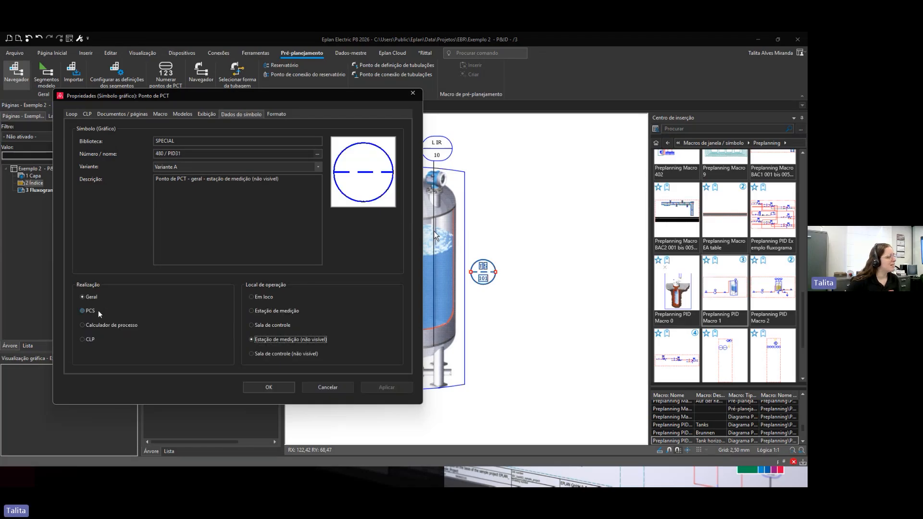
{"action": "left_click", "coordinate": [93, 323]}
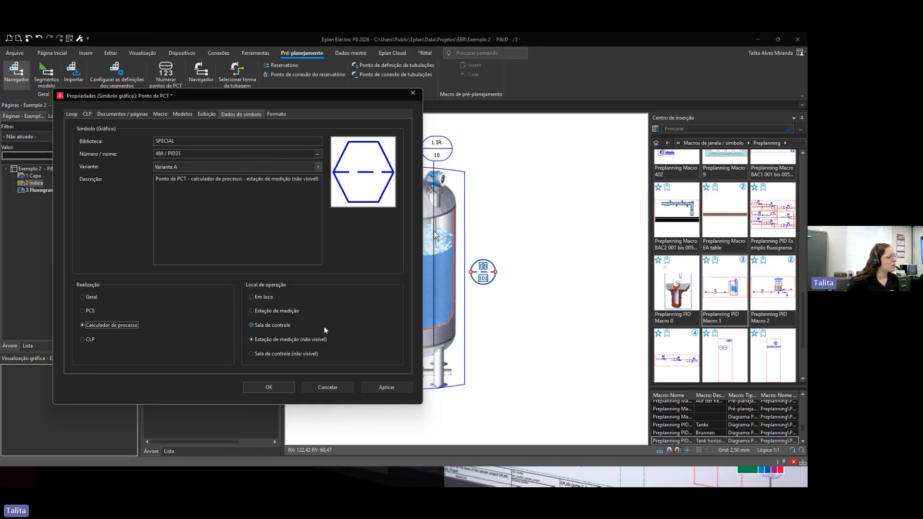
{"action": "left_click", "coordinate": [388, 388]}
{"action": "left_click", "coordinate": [90, 339]}
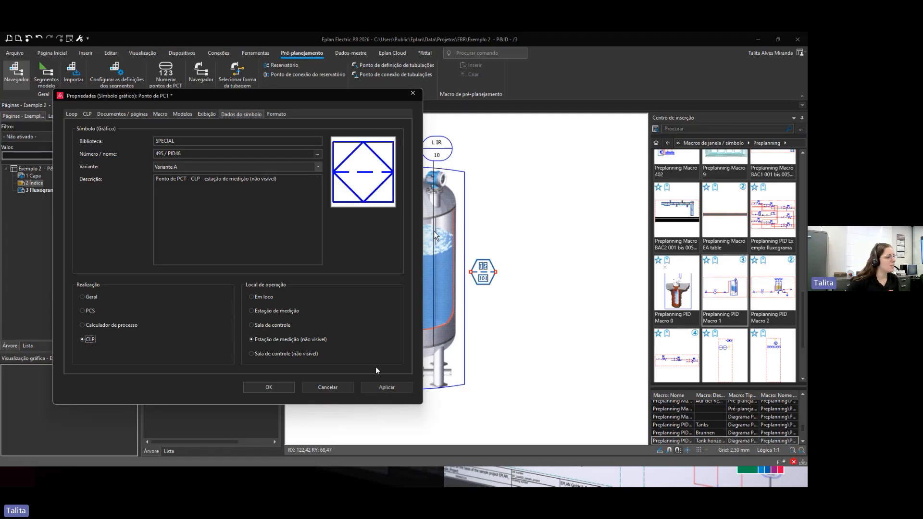
{"action": "left_click", "coordinate": [396, 387]}
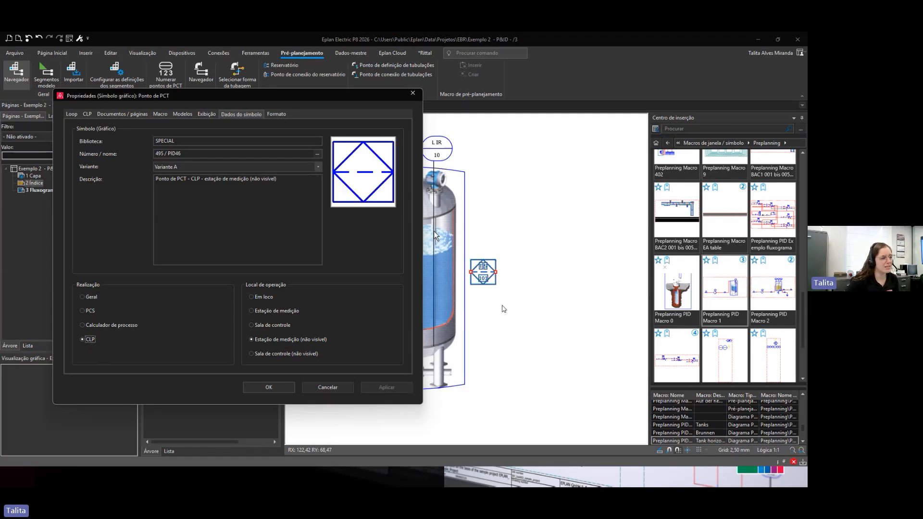
{"action": "left_click", "coordinate": [253, 297]}
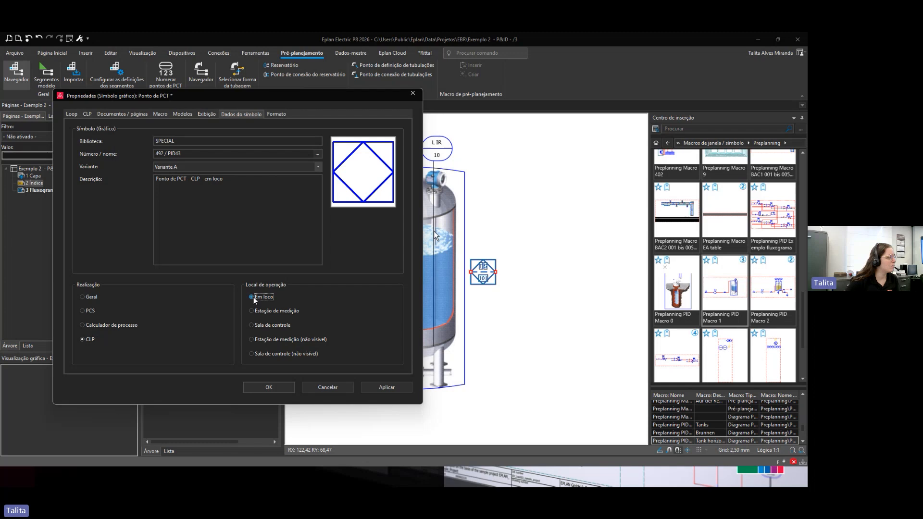
{"action": "left_click", "coordinate": [96, 298]}
{"action": "left_click", "coordinate": [269, 387]}
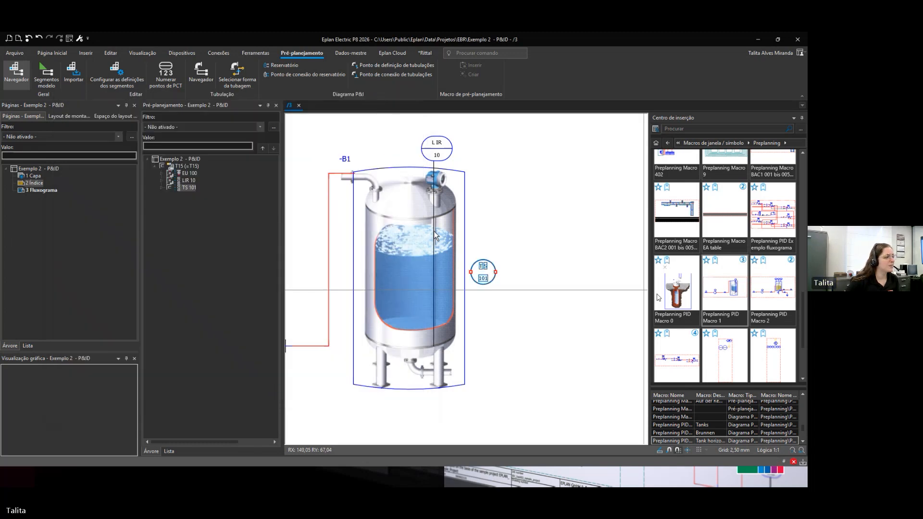
Step: Change the TS 101 point's operating location to Estação de medição
{"action": "scroll", "coordinate": [464, 298], "scroll_direction": "up", "scroll_amount": 1}
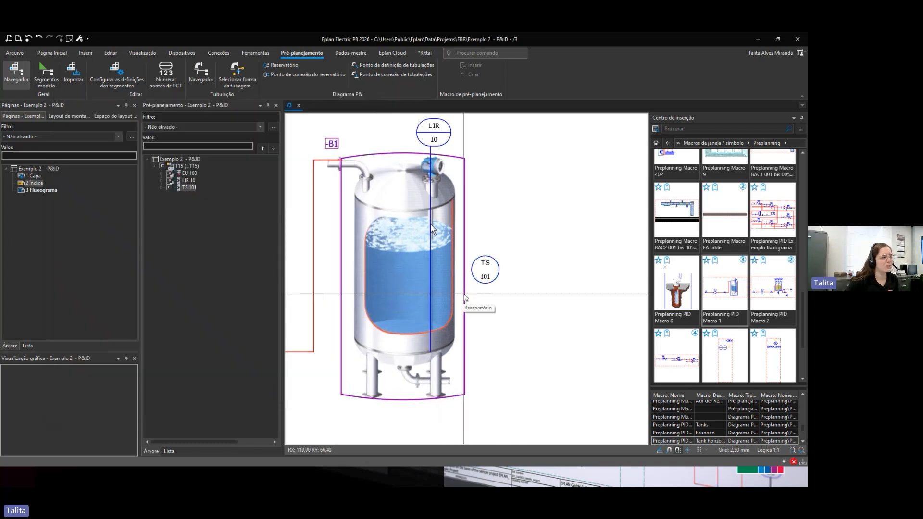
{"action": "double_click", "coordinate": [483, 277]}
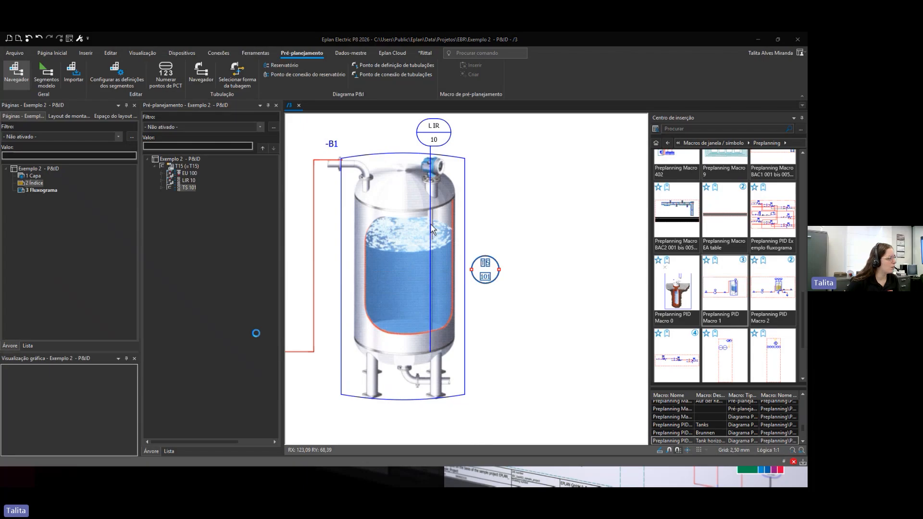
{"action": "left_click", "coordinate": [261, 312]}
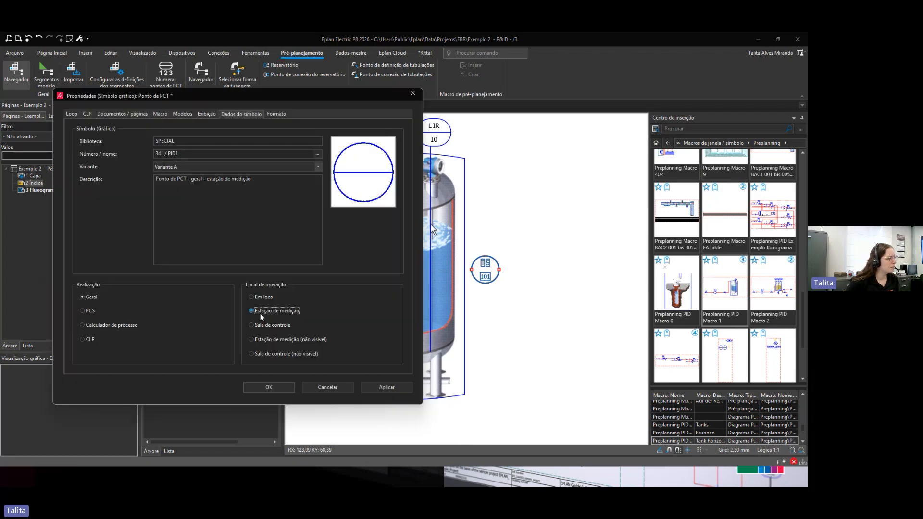
{"action": "left_click", "coordinate": [274, 388]}
Step: Expand the TS 101 and LIR 10 entries in the pre-planning navigator and review their placements and sensor function
{"action": "scroll", "coordinate": [505, 371], "scroll_direction": "down", "scroll_amount": 1}
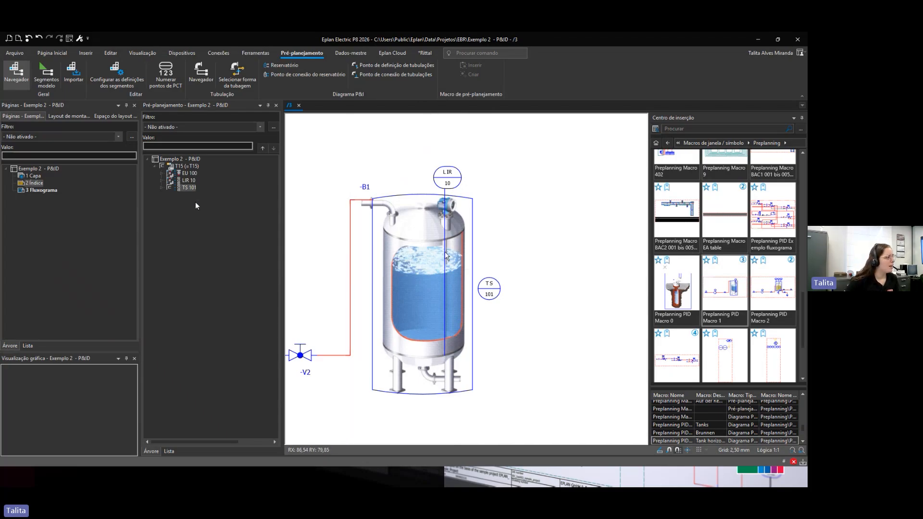
{"action": "left_click", "coordinate": [162, 188]}
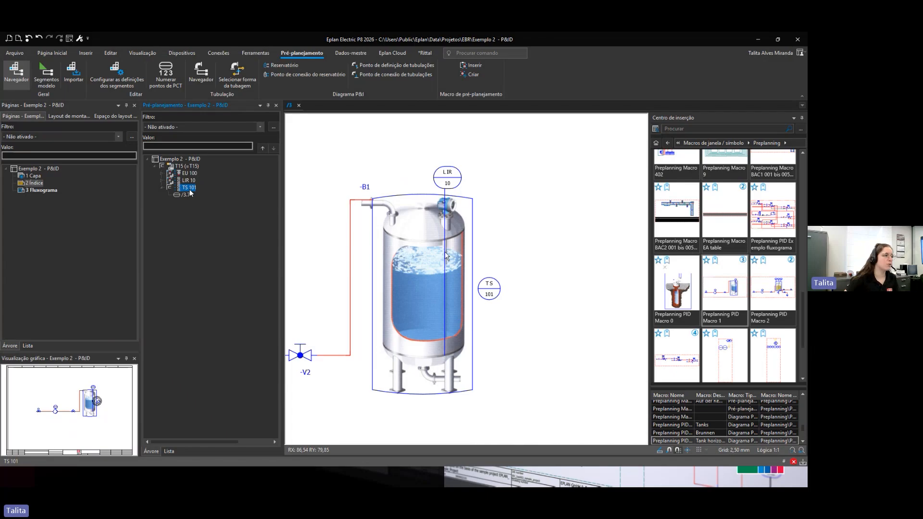
{"action": "right_click", "coordinate": [191, 193]}
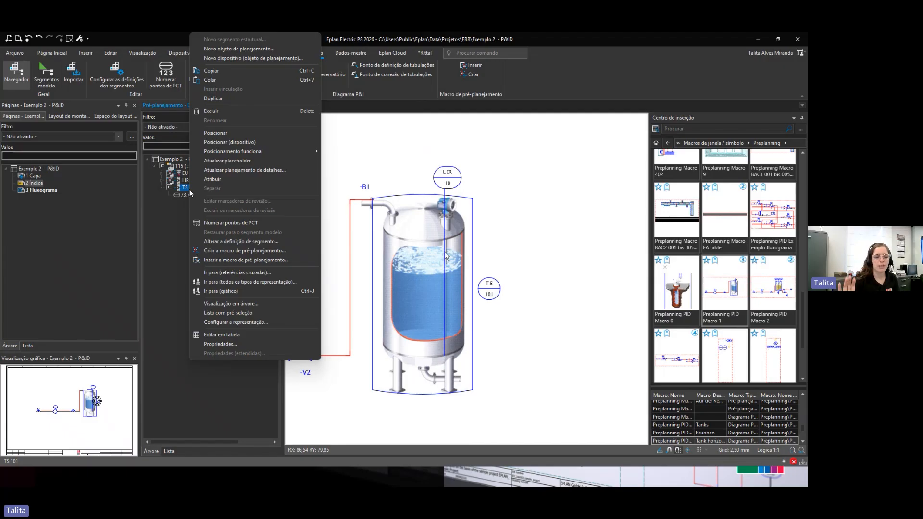
{"action": "left_click", "coordinate": [529, 372]}
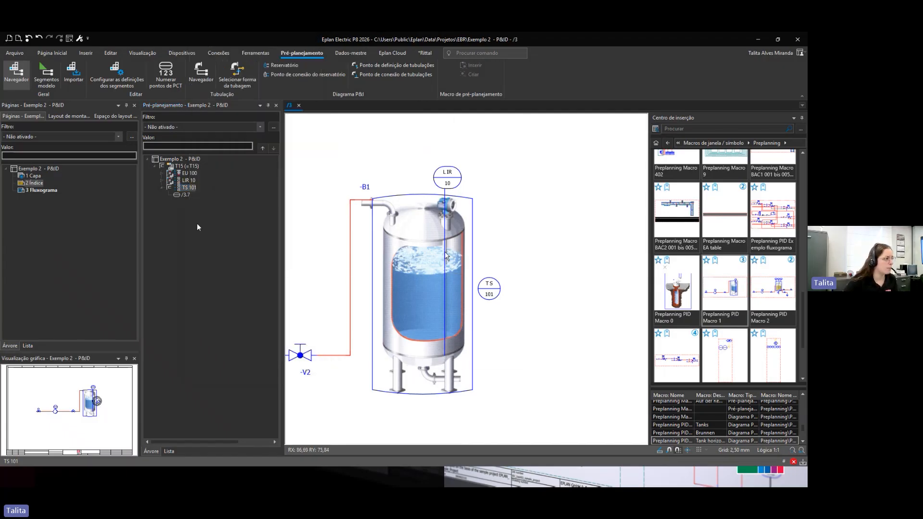
{"action": "left_click", "coordinate": [163, 188]}
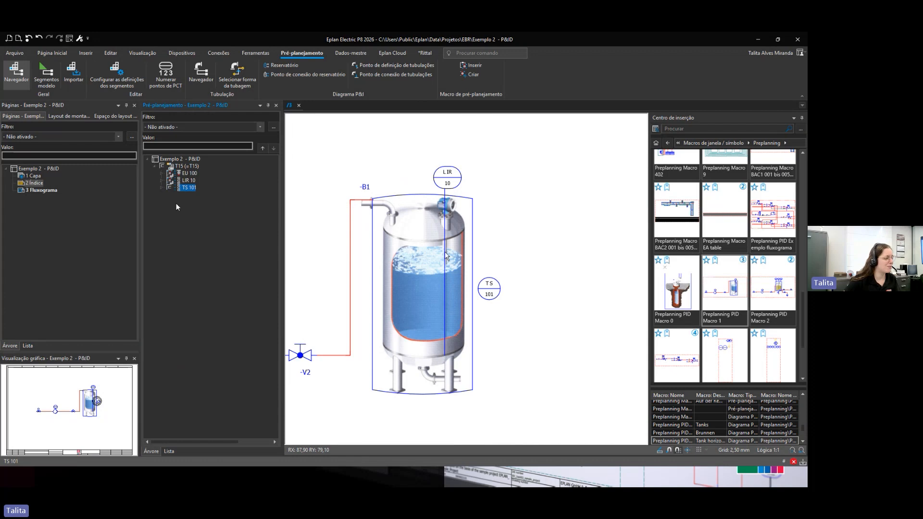
{"action": "left_click", "coordinate": [161, 181]}
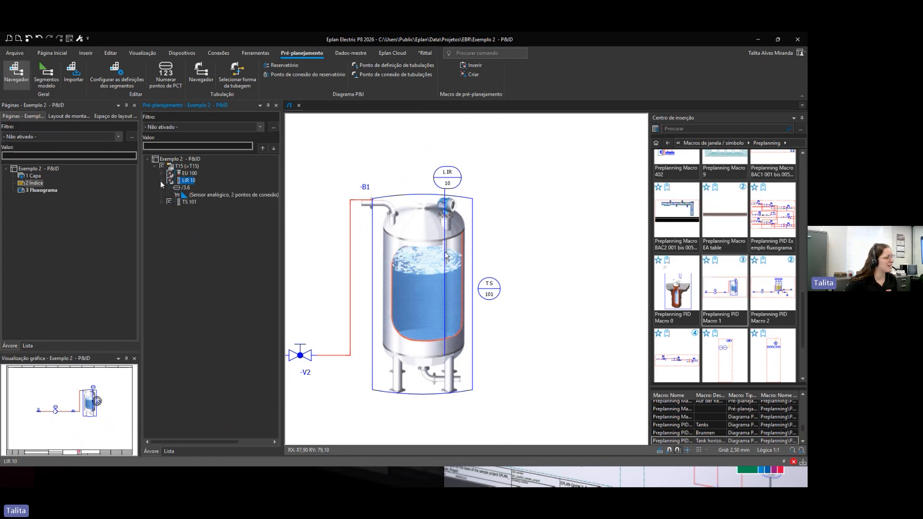
{"action": "mouse_move", "coordinate": [185, 188]}
{"action": "left_mouse_down"}
{"action": "mouse_move", "coordinate": [39, 193]}
{"action": "mouse_move", "coordinate": [37, 183]}
{"action": "mouse_move", "coordinate": [38, 201]}
{"action": "mouse_move", "coordinate": [185, 199]}
{"action": "left_mouse_up"}
{"action": "left_click", "coordinate": [190, 195]}
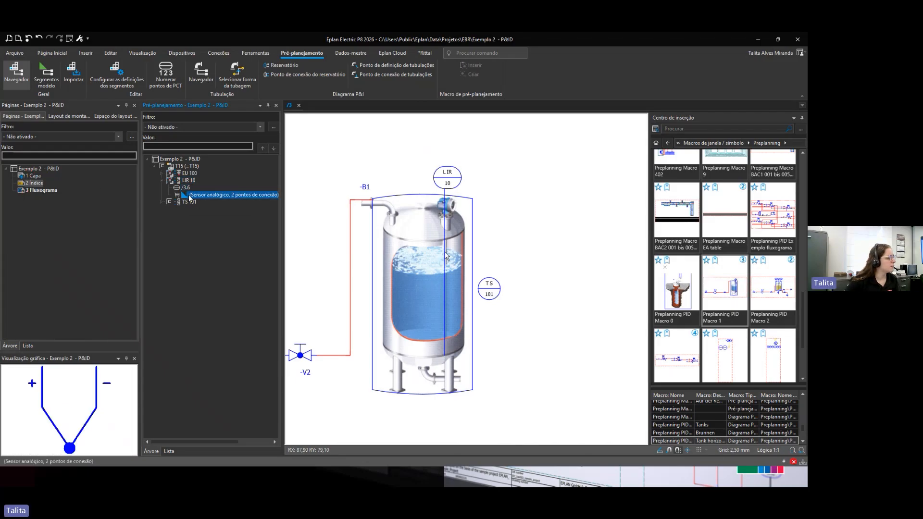
{"action": "left_click", "coordinate": [42, 190]}
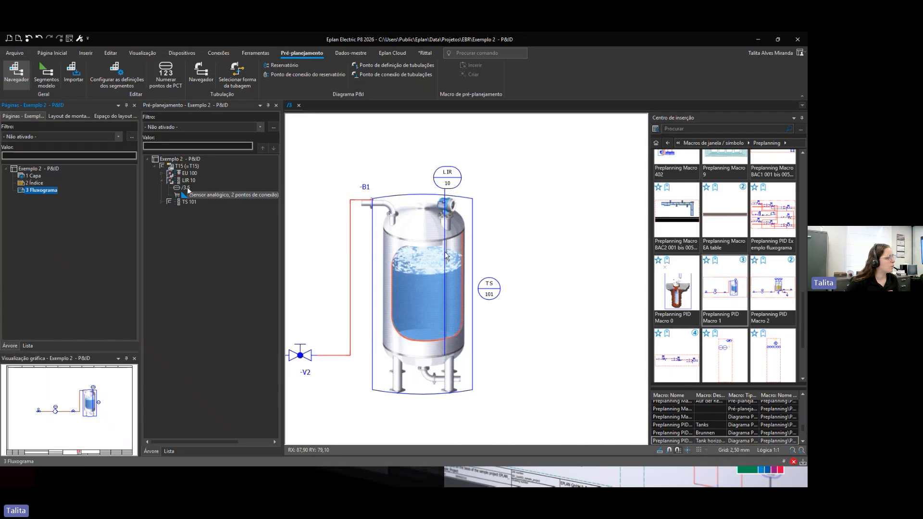
Step: Drag the LIR 10 planning object into the page tree to insert its schematic macro page with Numerar numbering
{"action": "left_click", "coordinate": [186, 195]}
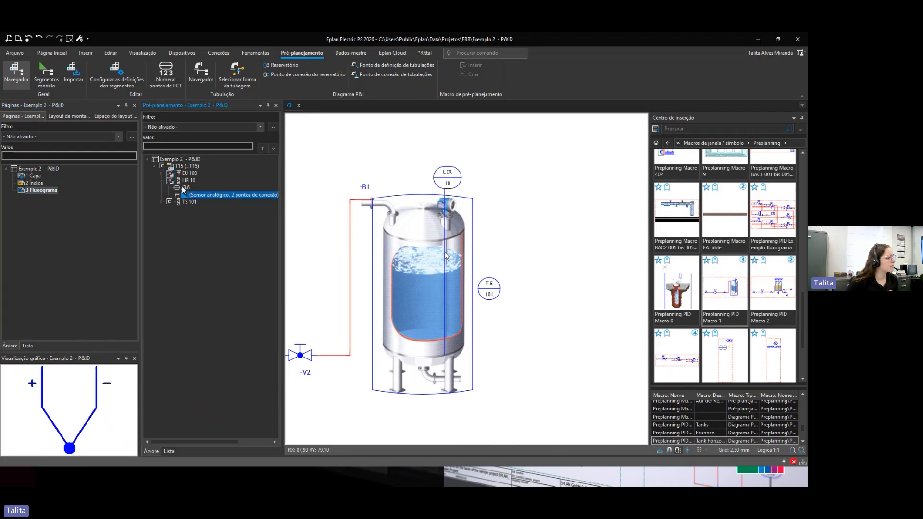
{"action": "left_click_drag", "start_coordinate": [187, 181], "coordinate": [39, 193]}
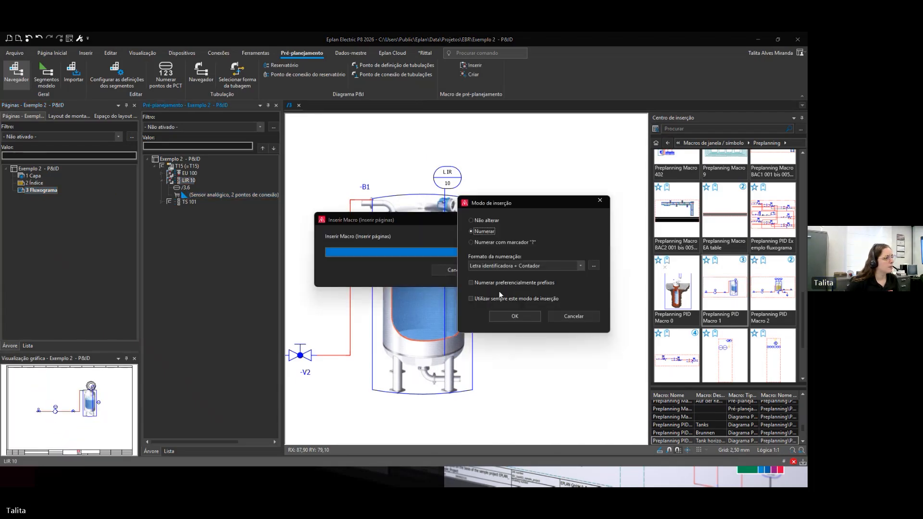
{"action": "left_click", "coordinate": [516, 316]}
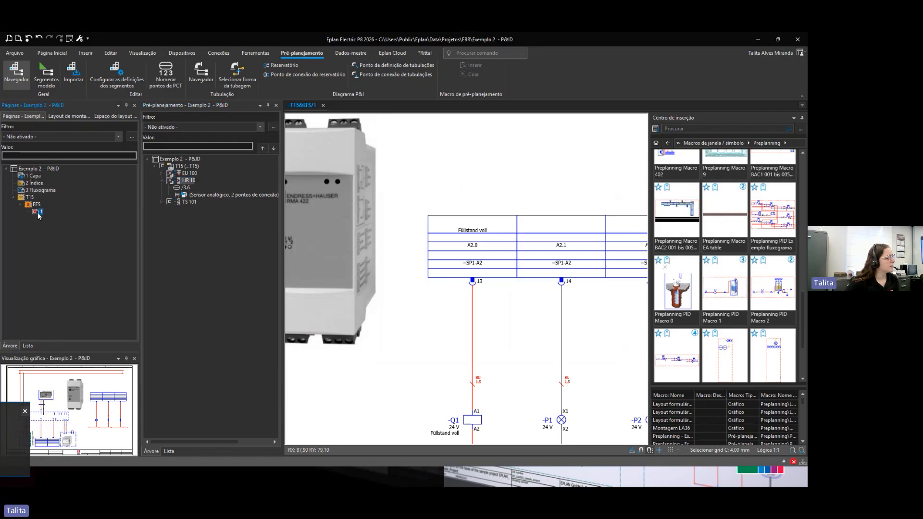
Step: Delete the generated =T15&EFS/1 schematic page
{"action": "scroll", "coordinate": [504, 292], "scroll_direction": "down", "scroll_amount": 5}
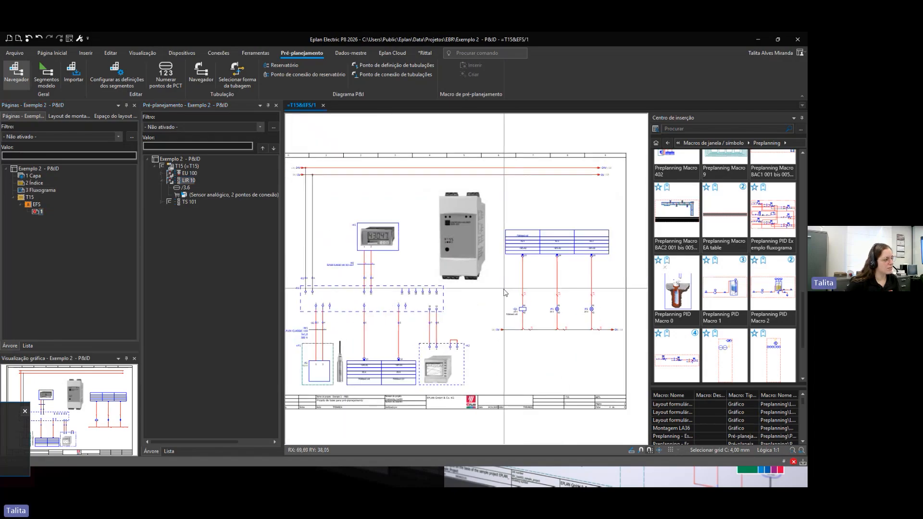
{"action": "scroll", "coordinate": [505, 293], "scroll_direction": "down", "scroll_amount": 1}
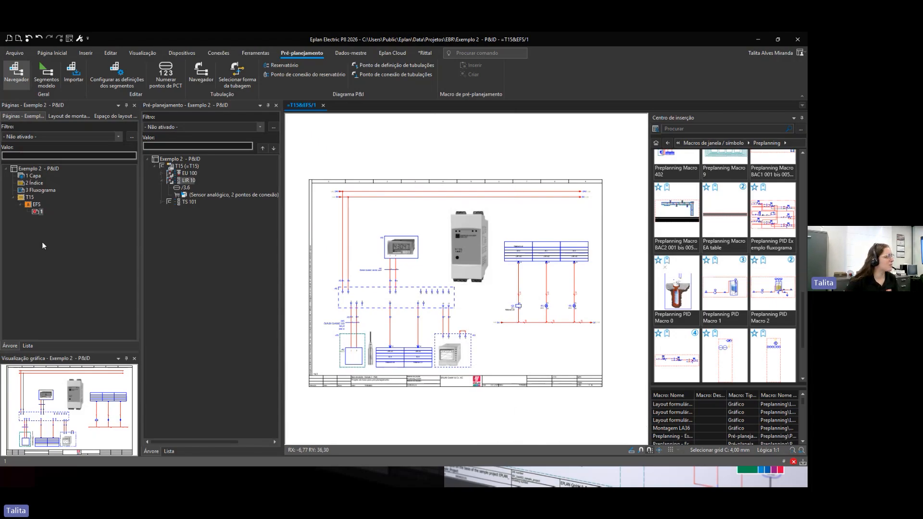
{"action": "left_click", "coordinate": [36, 212]}
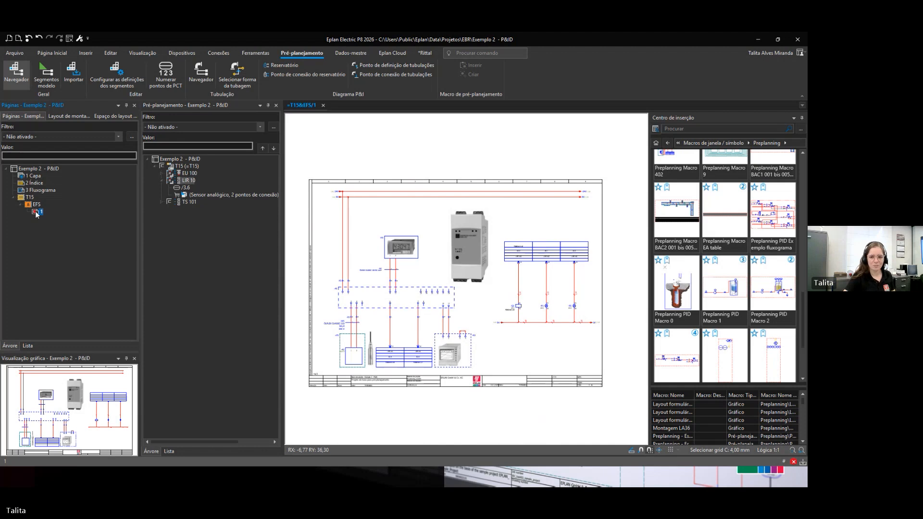
{"action": "key", "text": "Delete"}
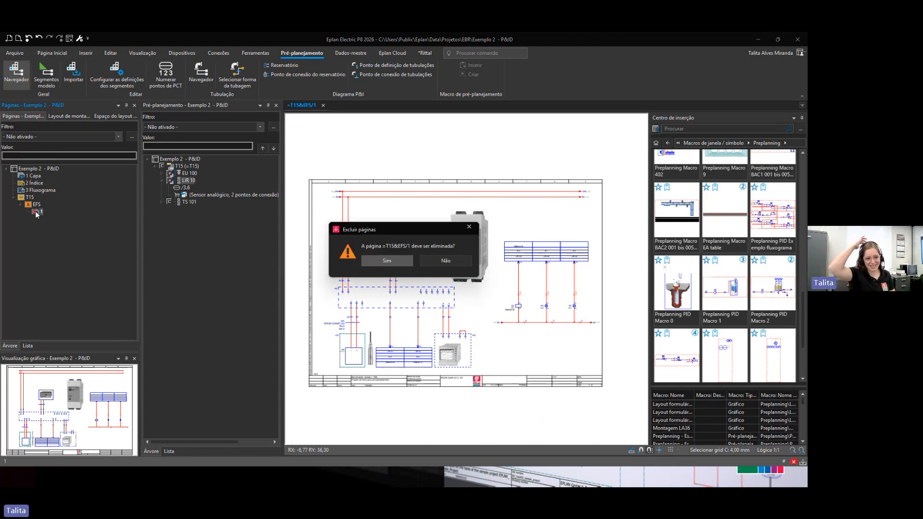
{"action": "key", "text": "Return"}
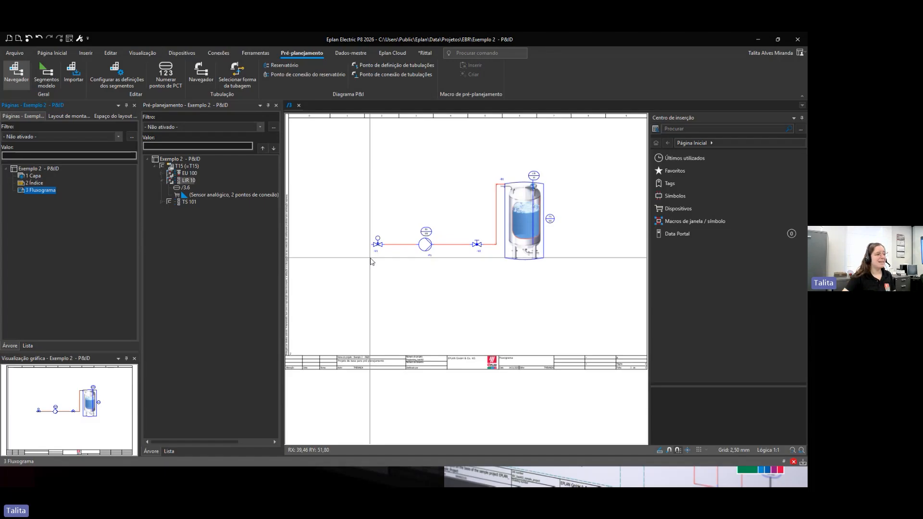
Step: Collapse the pre-planning navigator and open the pre-planning data import for the Exemplo 2 - P&ID project
{"action": "scroll", "coordinate": [371, 262], "scroll_direction": "down", "scroll_amount": 2}
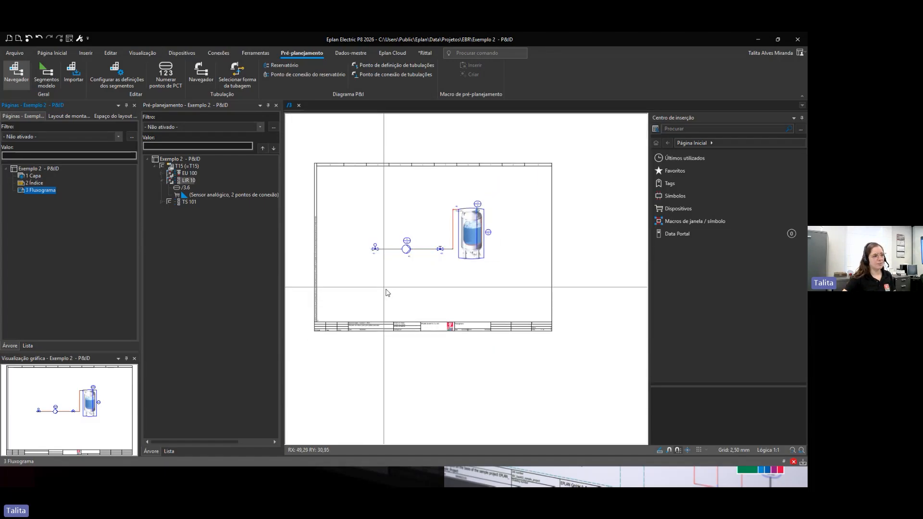
{"action": "middle_click", "coordinate": [460, 277]}
{"action": "middle_click", "coordinate": [459, 277]}
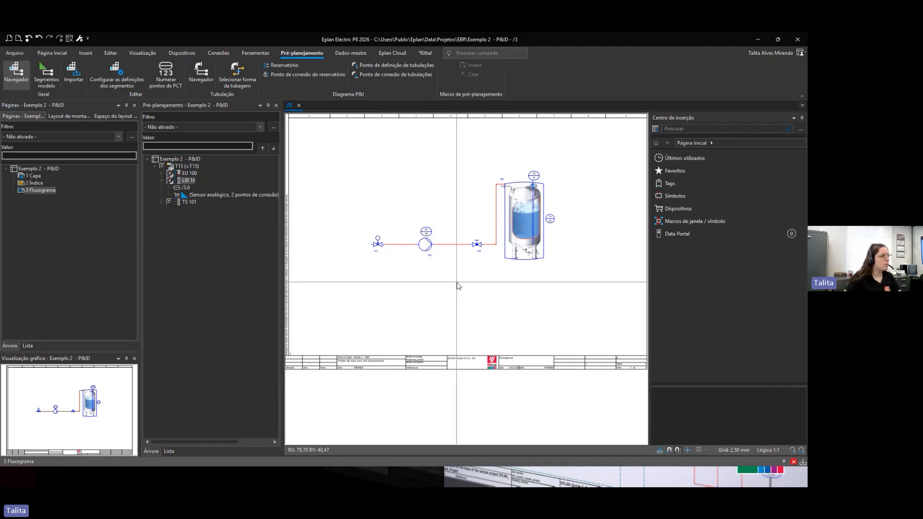
{"action": "left_click", "coordinate": [163, 181]}
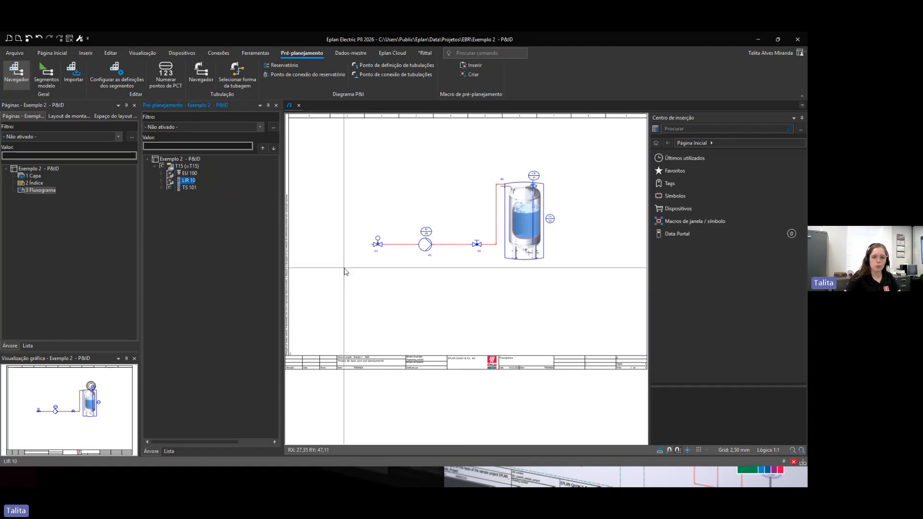
{"action": "left_click", "coordinate": [153, 166]}
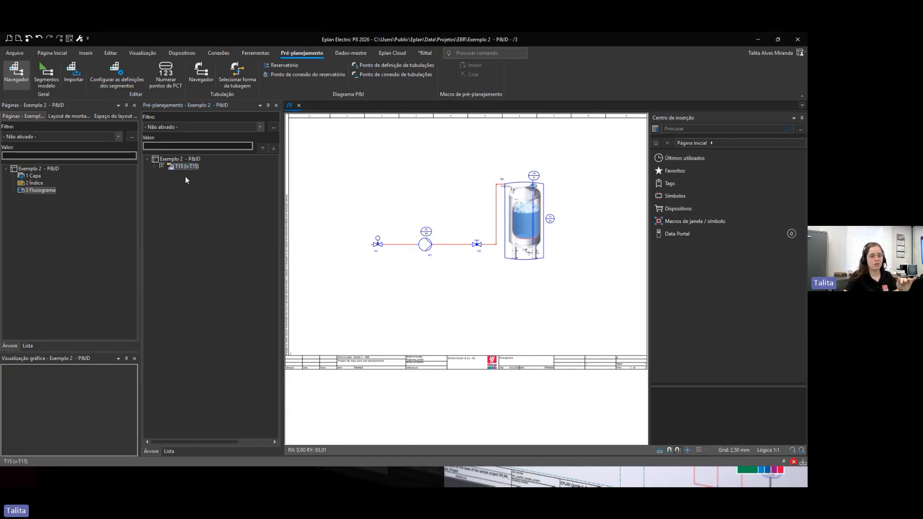
{"action": "left_click", "coordinate": [190, 161]}
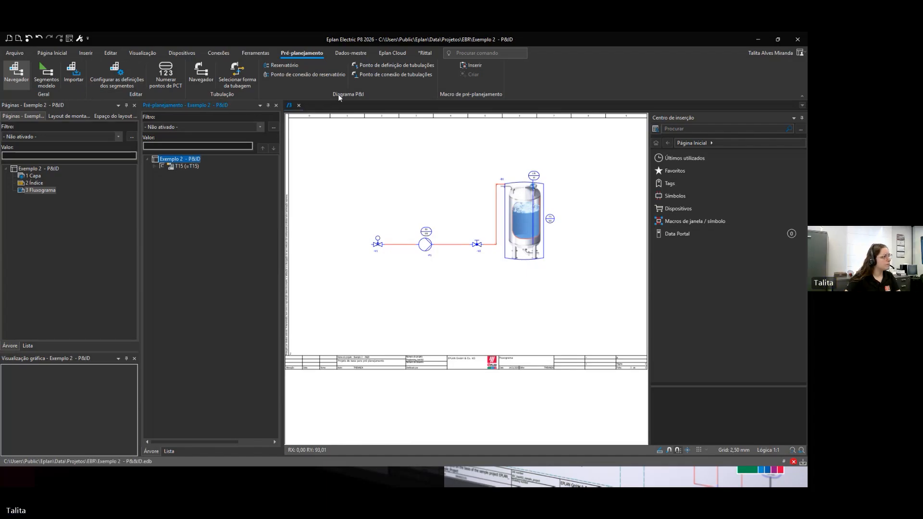
{"action": "left_click", "coordinate": [75, 81]}
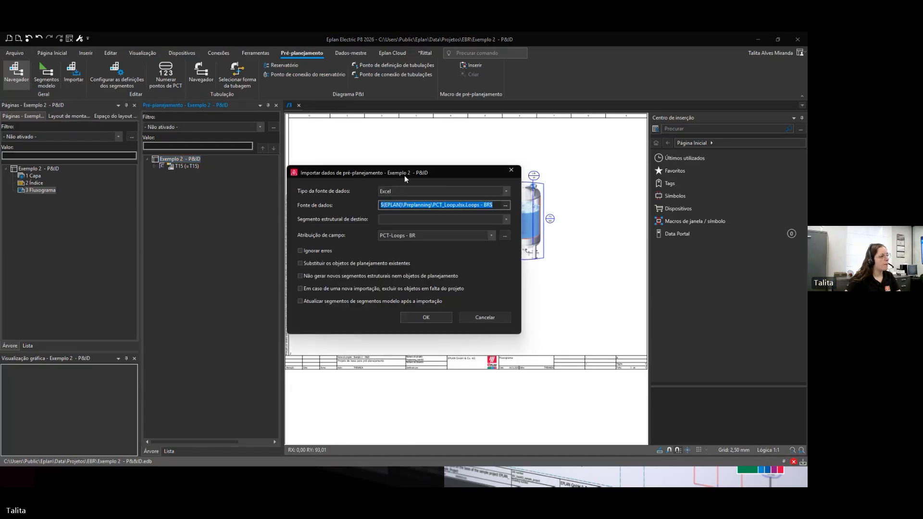
{"action": "left_click_drag", "start_coordinate": [405, 175], "coordinate": [385, 155]}
Step: Keep Excel as the data source type and browse for the data source file in the Preplanning folder
{"action": "left_click", "coordinate": [488, 175]}
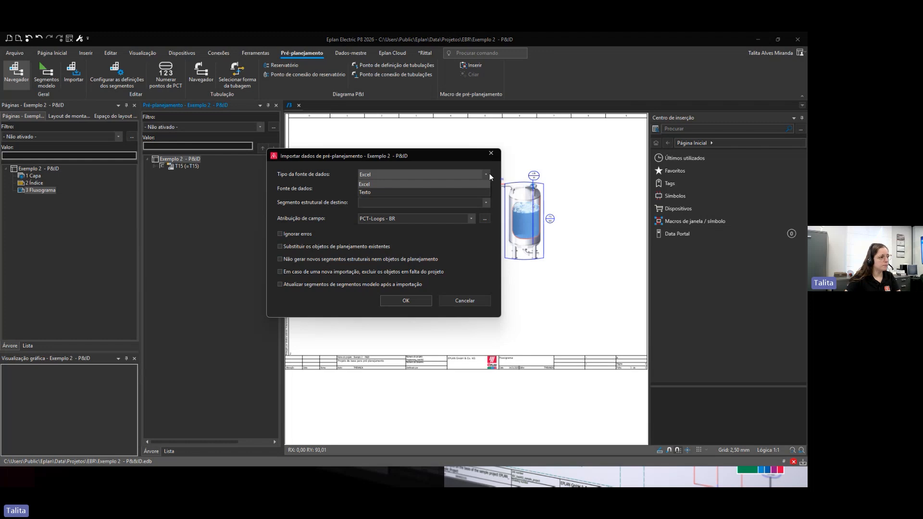
{"action": "left_click", "coordinate": [488, 175]}
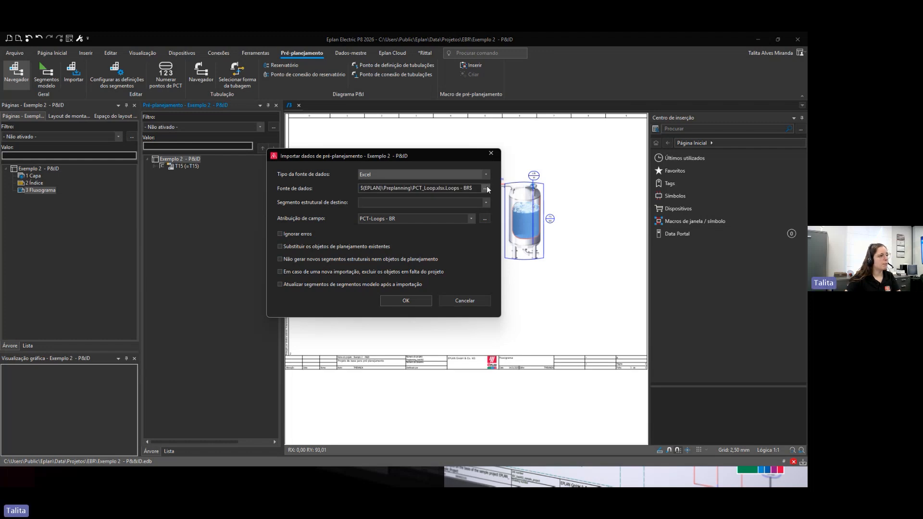
{"action": "left_click", "coordinate": [486, 187]}
{"action": "left_click", "coordinate": [507, 231]}
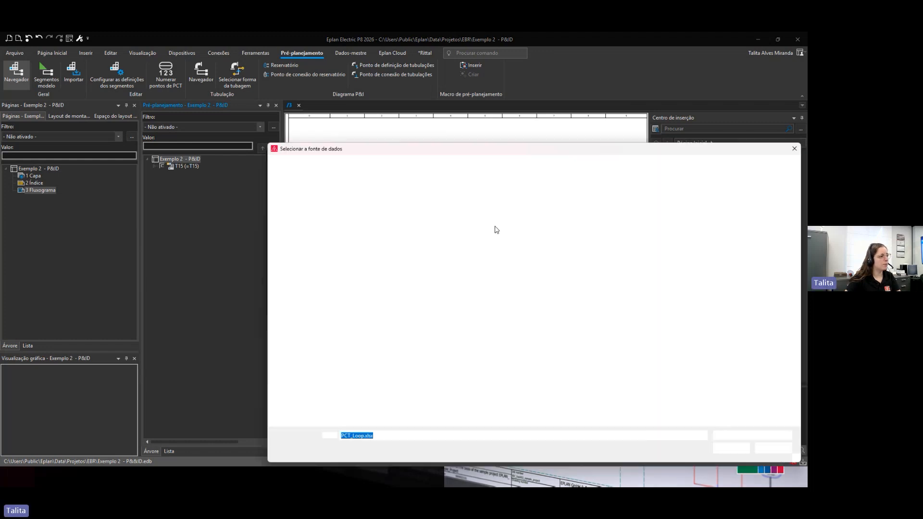
{"action": "left_click_drag", "start_coordinate": [439, 150], "coordinate": [318, 119]}
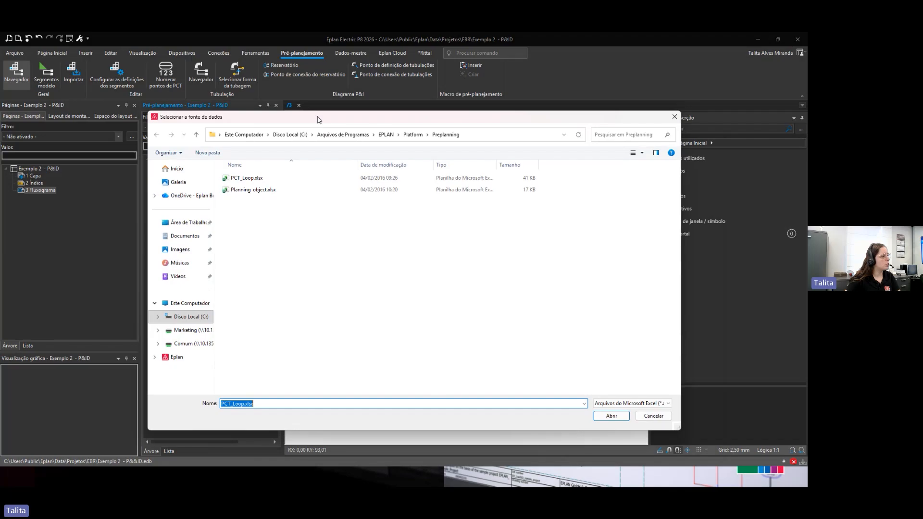
Step: Open PCT_Loop.xlsx in Excel from the file browser and enable editing
{"action": "left_click", "coordinate": [241, 179]}
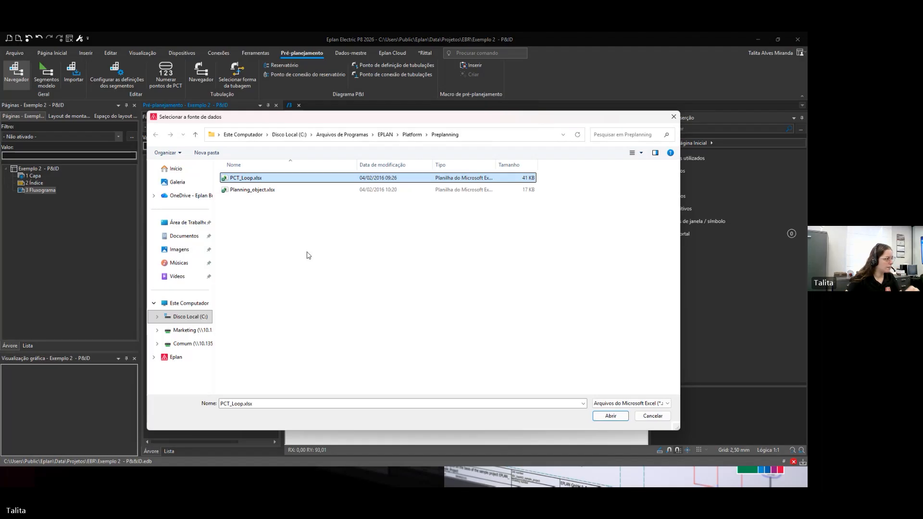
{"action": "right_click", "coordinate": [241, 177]}
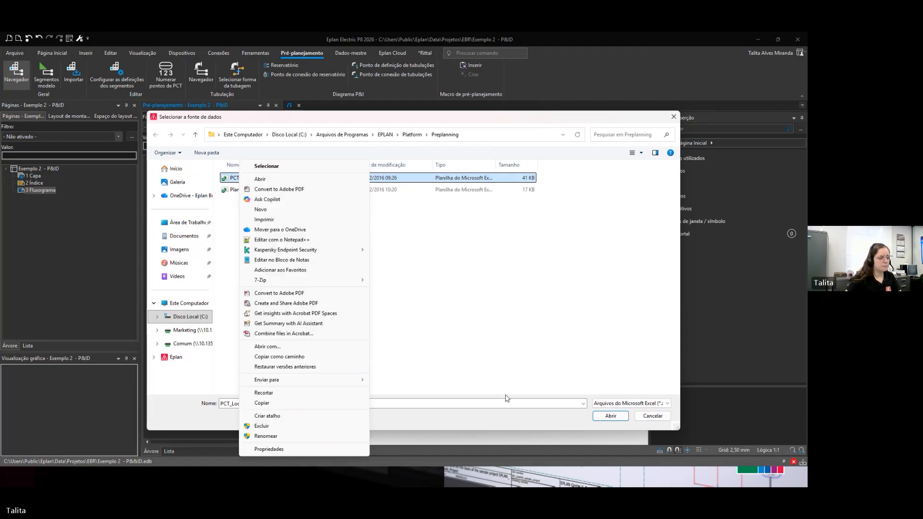
{"action": "left_click", "coordinate": [264, 179]}
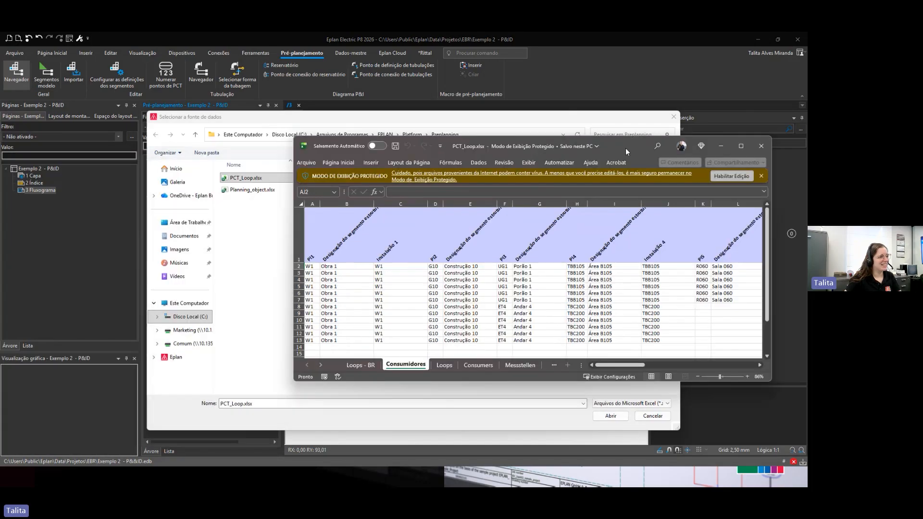
{"action": "left_click", "coordinate": [694, 151]}
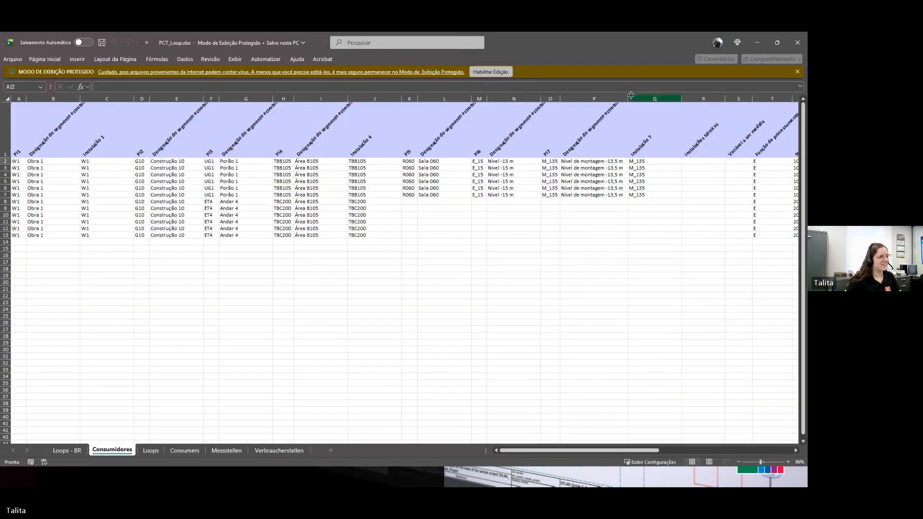
{"action": "left_click", "coordinate": [491, 73]}
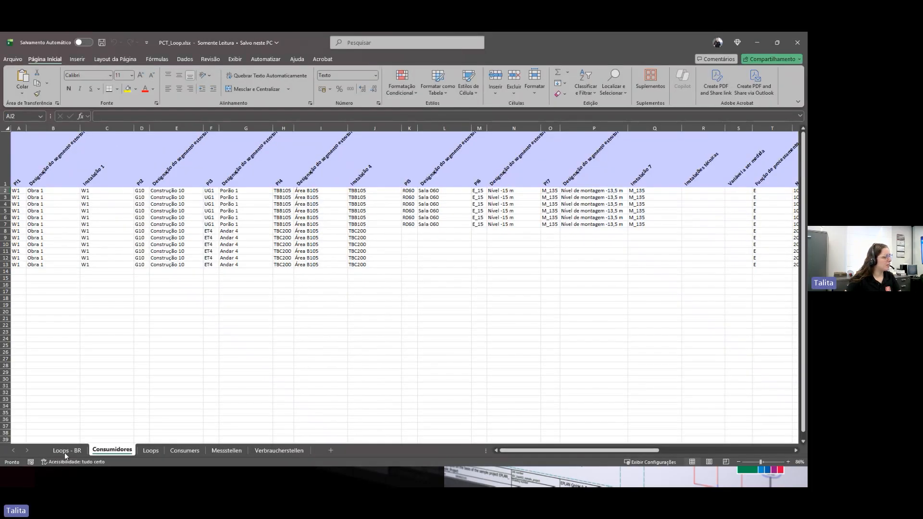
Step: Review the columns of the Loops - BR sheet and compare it with the Consumidores sheet
{"action": "left_click", "coordinate": [64, 451]}
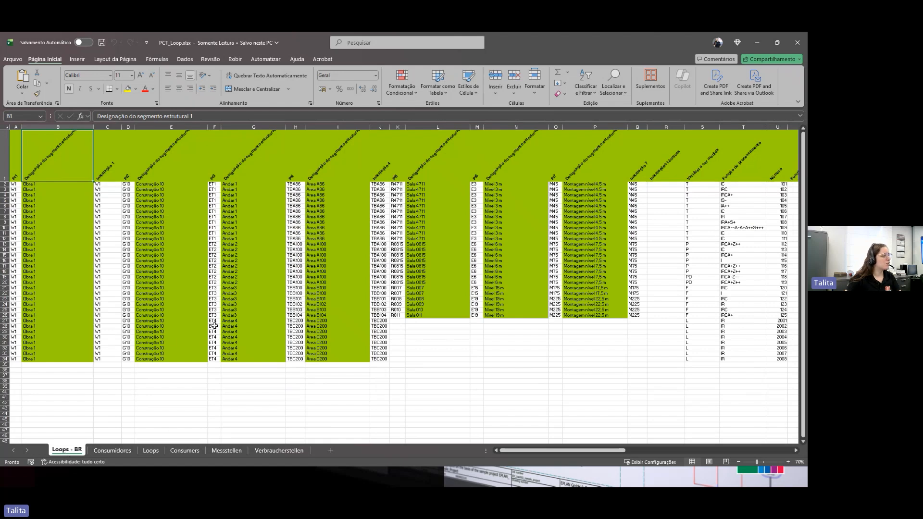
{"action": "left_click_drag", "start_coordinate": [523, 451], "coordinate": [567, 451]}
{"action": "left_click_drag", "start_coordinate": [361, 190], "coordinate": [353, 294]}
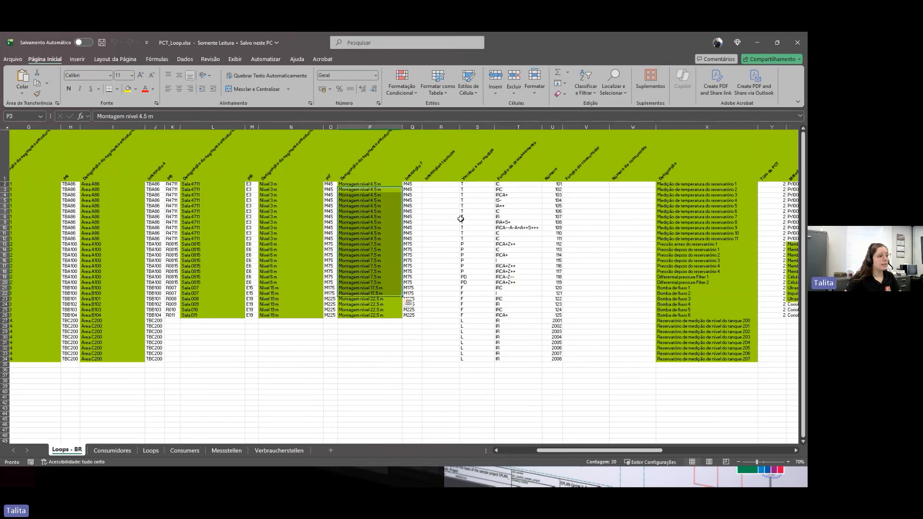
{"action": "left_click_drag", "start_coordinate": [470, 189], "coordinate": [470, 304]}
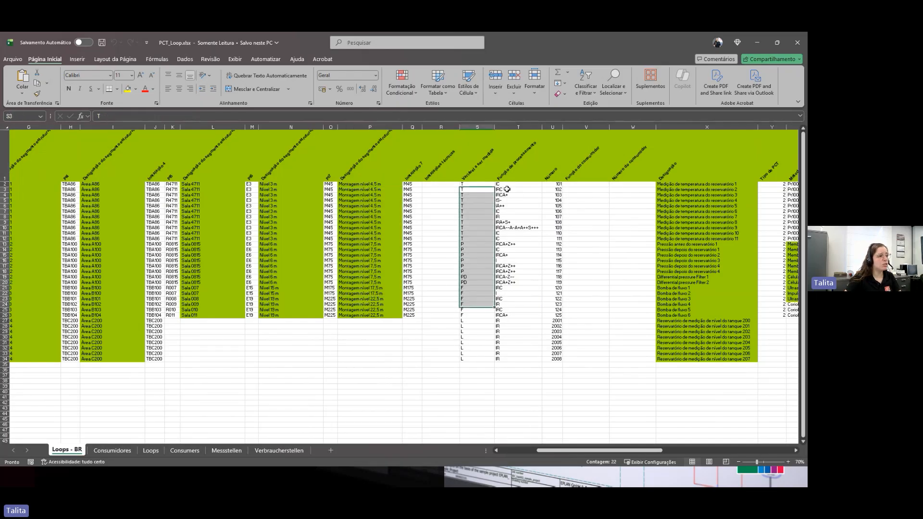
{"action": "left_click_drag", "start_coordinate": [507, 190], "coordinate": [515, 316]}
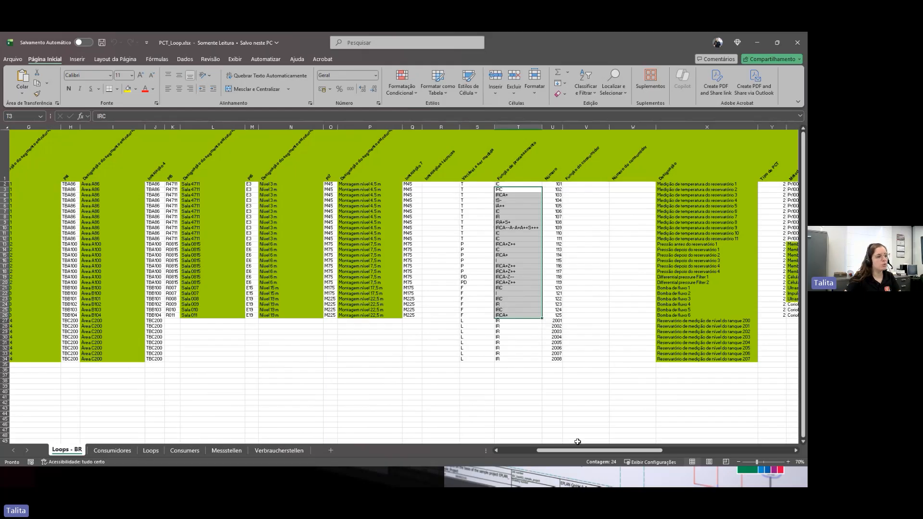
{"action": "left_click_drag", "start_coordinate": [583, 449], "coordinate": [630, 451]}
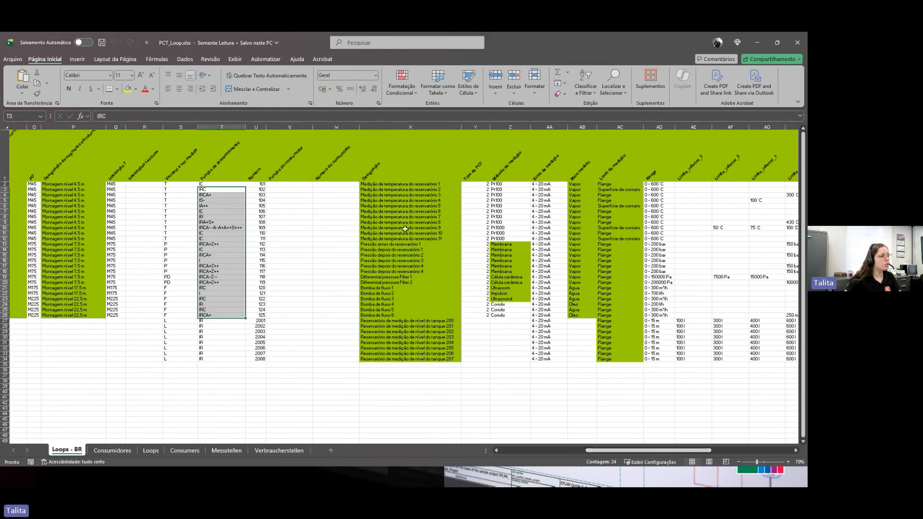
{"action": "left_click_drag", "start_coordinate": [390, 184], "coordinate": [402, 363]}
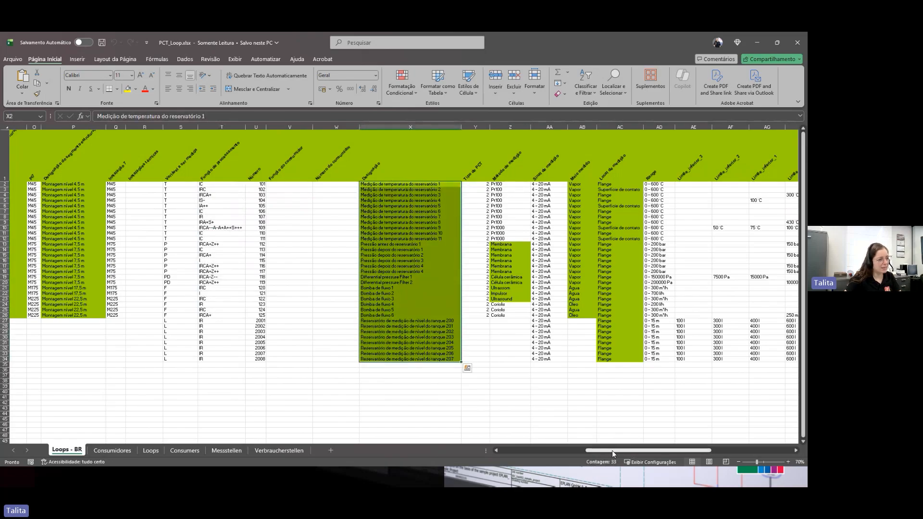
{"action": "left_click_drag", "start_coordinate": [612, 451], "coordinate": [657, 451]}
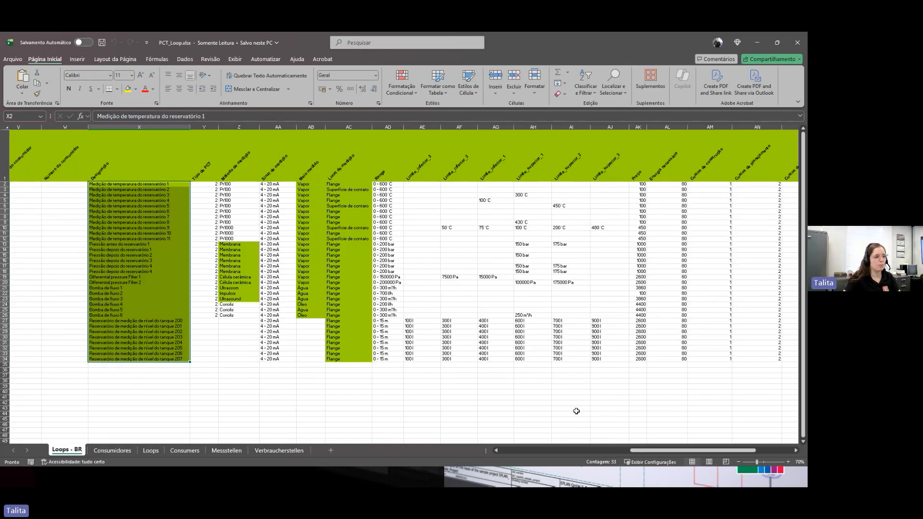
{"action": "mouse_move", "coordinate": [644, 451]}
{"action": "left_mouse_down"}
{"action": "mouse_move", "coordinate": [679, 452]}
{"action": "mouse_move", "coordinate": [662, 450]}
{"action": "left_mouse_up"}
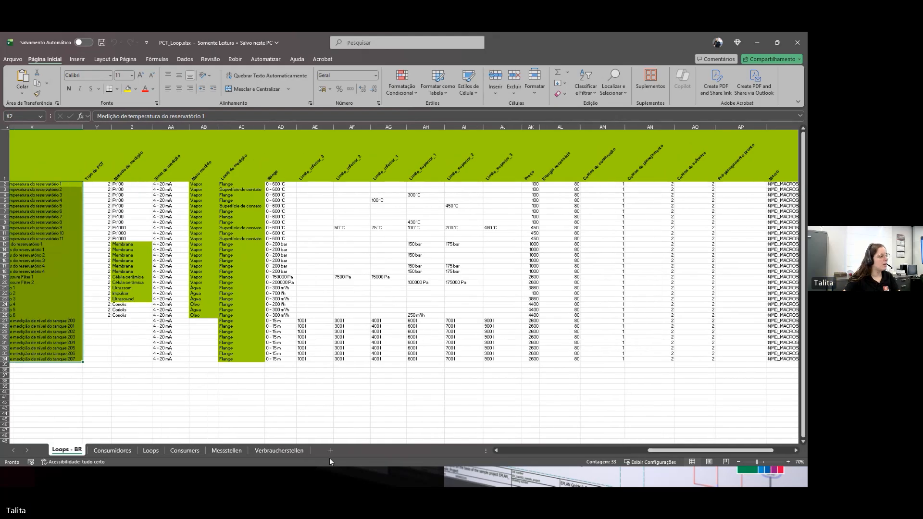
{"action": "left_click", "coordinate": [112, 451]}
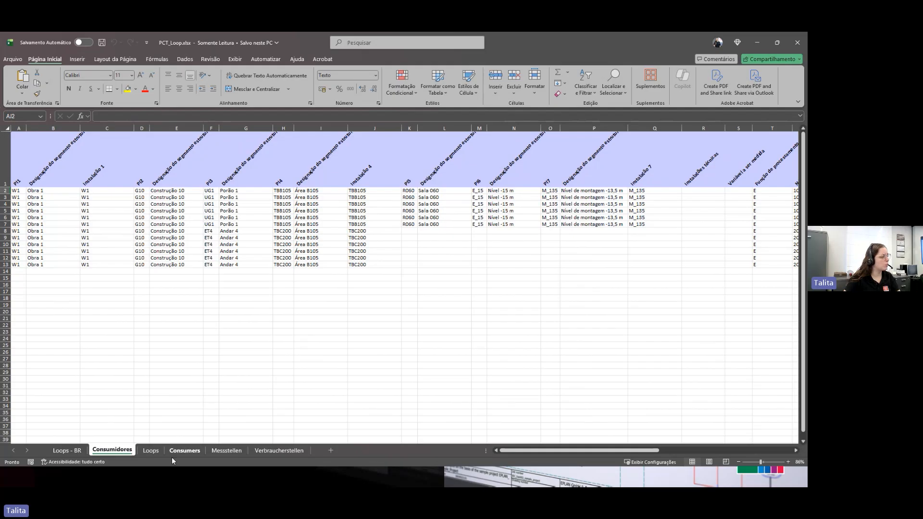
{"action": "left_click", "coordinate": [70, 450]}
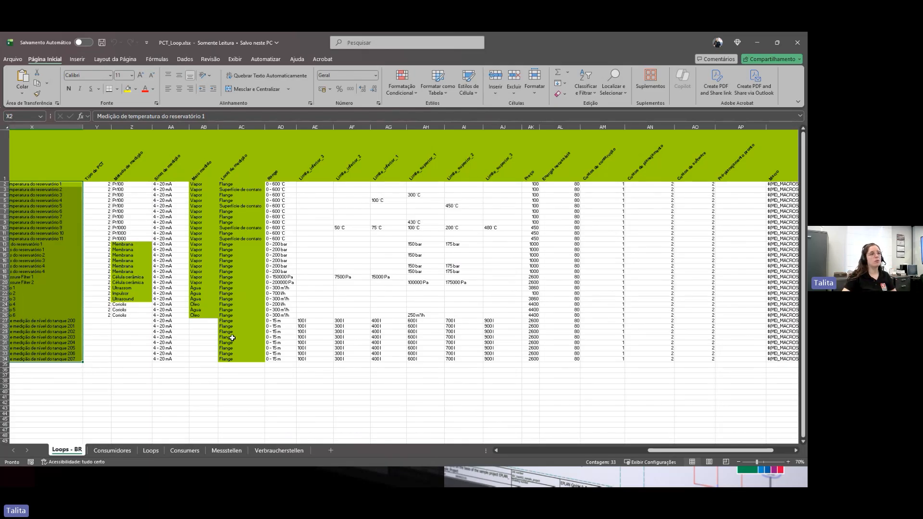
Step: Close the spreadsheet, select PCT_Loop.xlsx as the data source with the Loops - BR$ table and column names in the header
{"action": "left_click", "coordinate": [798, 42]}
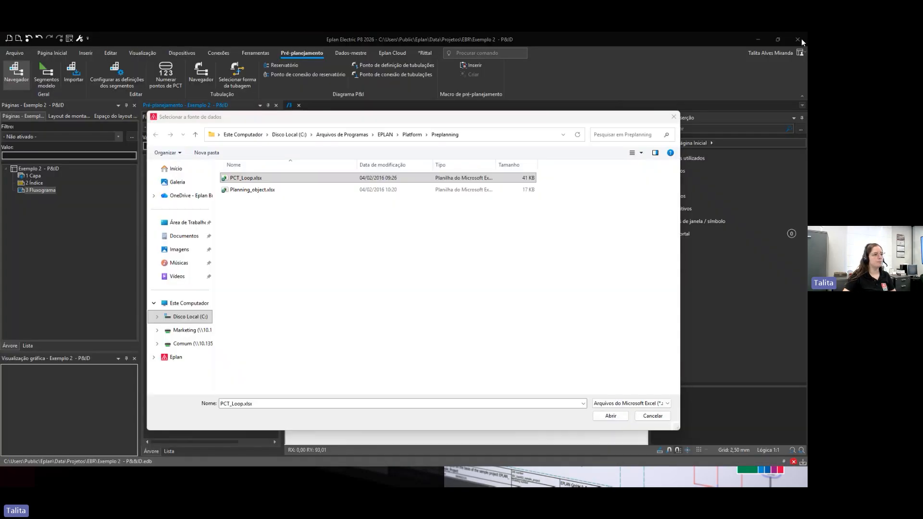
{"action": "double_click", "coordinate": [243, 178]}
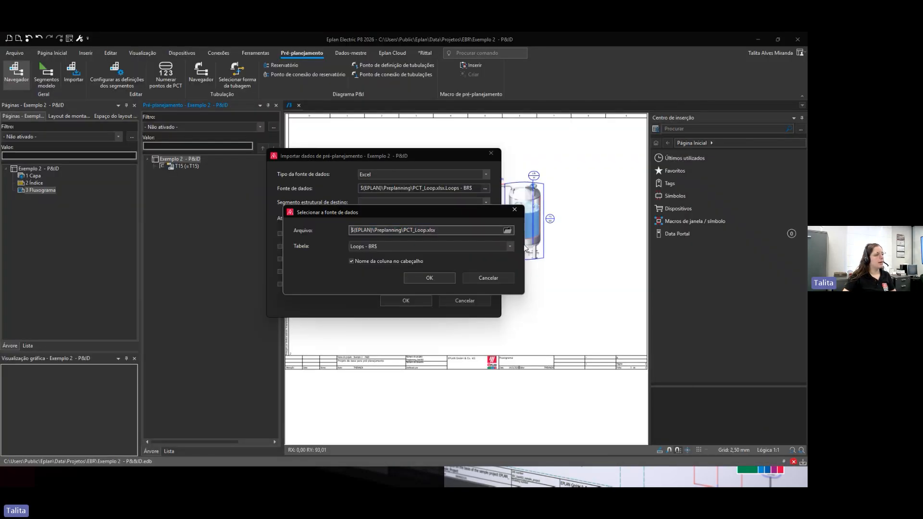
{"action": "left_click", "coordinate": [509, 247]}
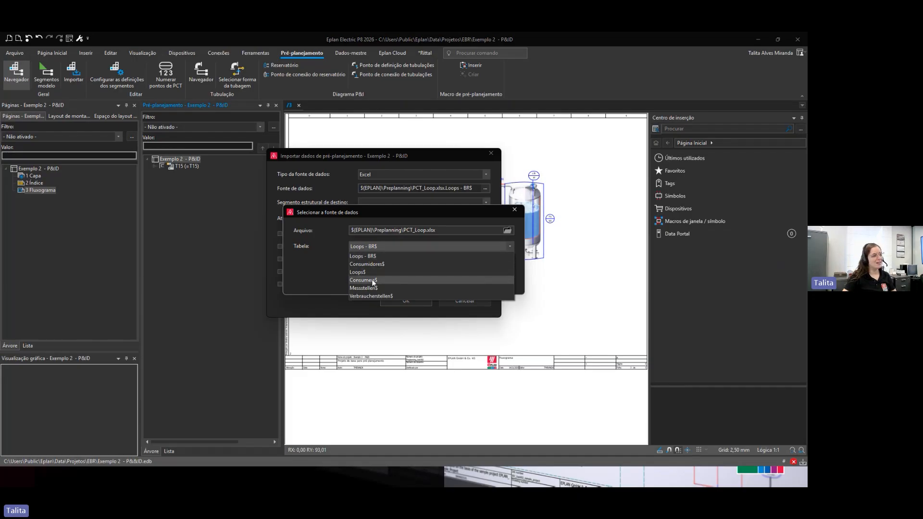
{"action": "left_click", "coordinate": [373, 254]}
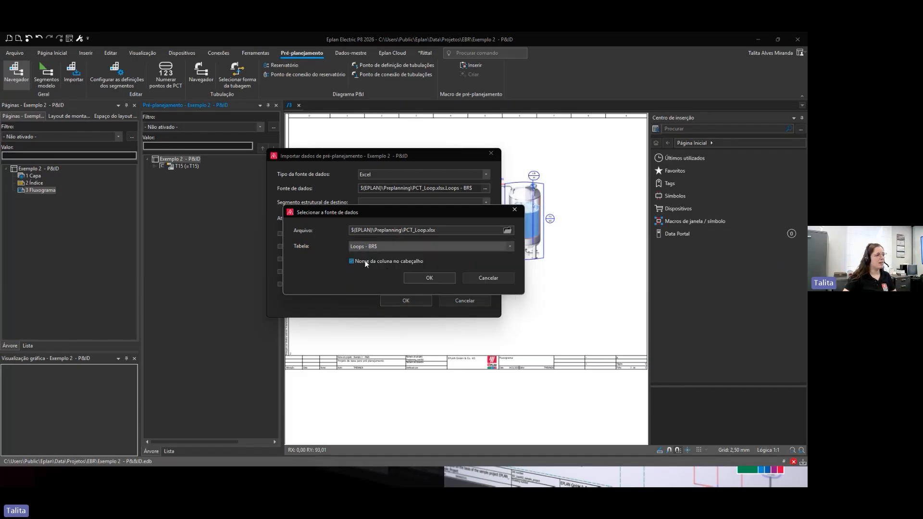
{"action": "left_click", "coordinate": [364, 261]}
{"action": "left_click", "coordinate": [429, 279]}
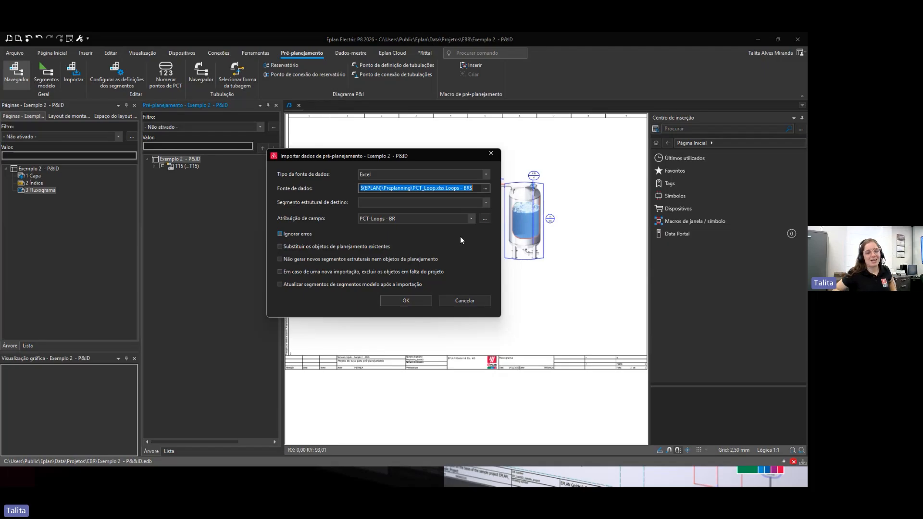
Step: Review the PCT-Loops - BR field assignment scheme and start the pre-planning data import
{"action": "left_click", "coordinate": [482, 221]}
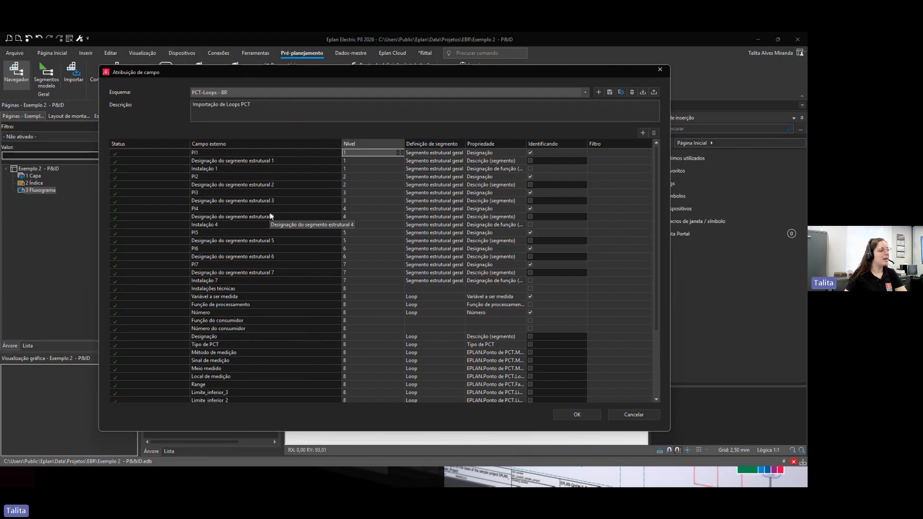
{"action": "scroll", "coordinate": [270, 212], "scroll_direction": "down", "scroll_amount": 4}
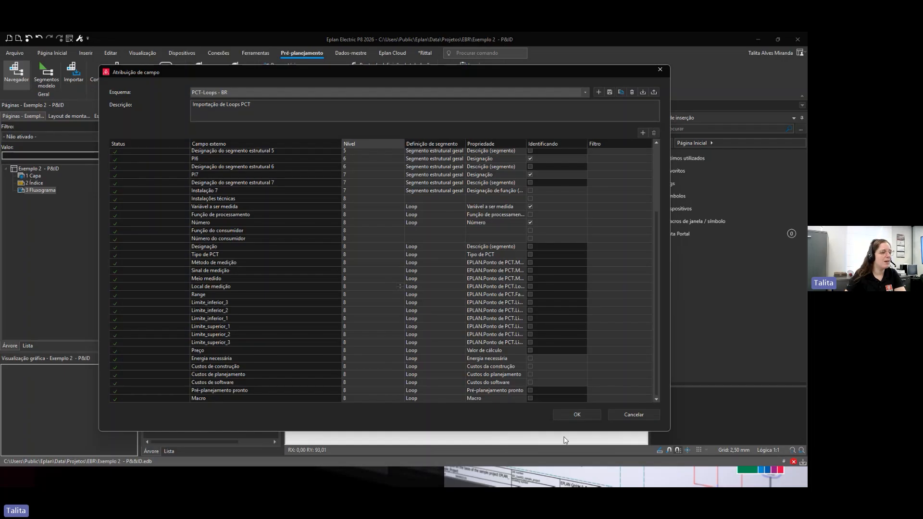
{"action": "left_click", "coordinate": [577, 414]}
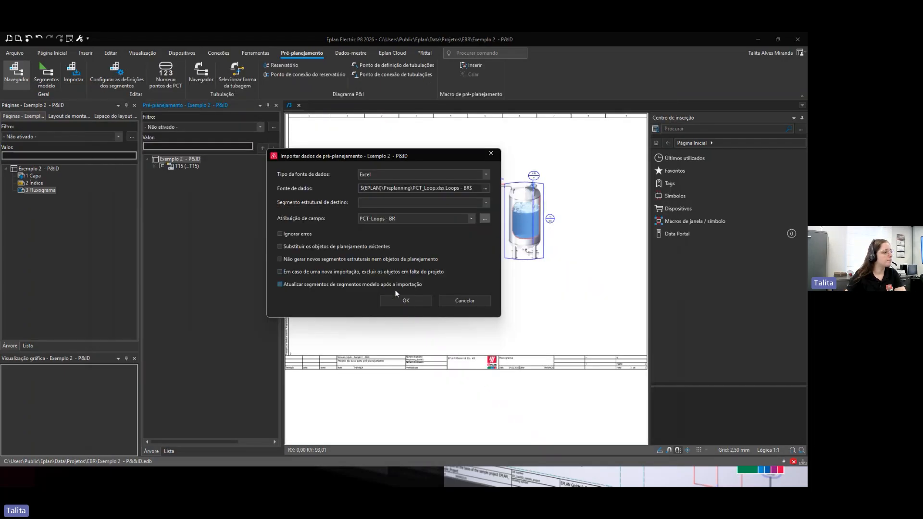
{"action": "left_click", "coordinate": [408, 303]}
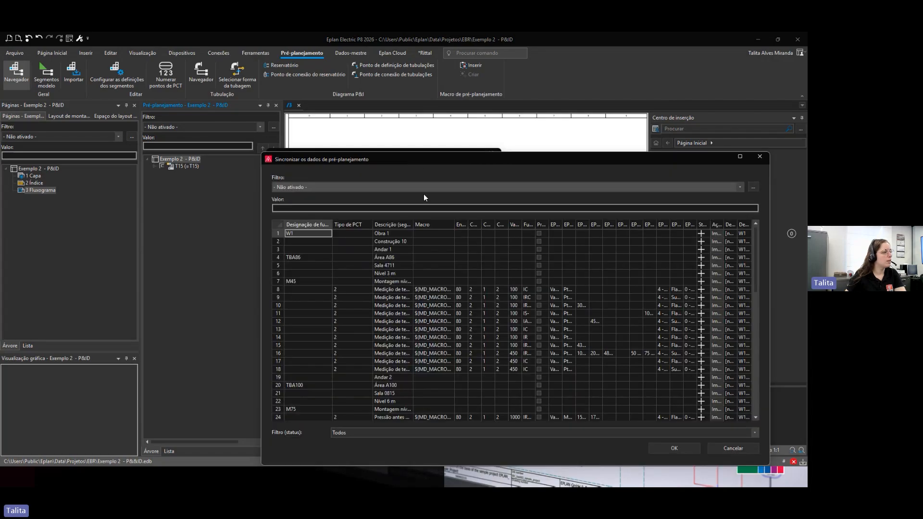
Step: Review the imported rows in the pre-planning data synchronization and accept them
{"action": "left_click_drag", "start_coordinate": [421, 159], "coordinate": [324, 95]}
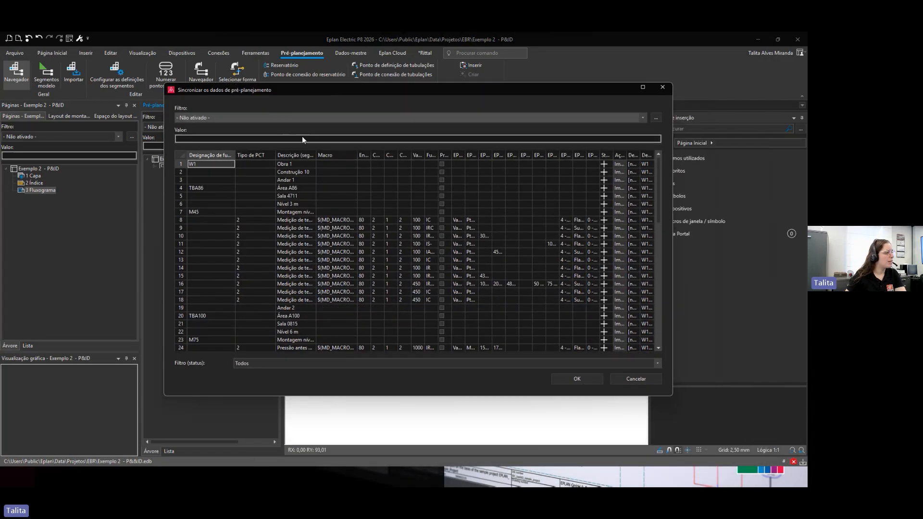
{"action": "left_click_drag", "start_coordinate": [315, 155], "coordinate": [379, 159]}
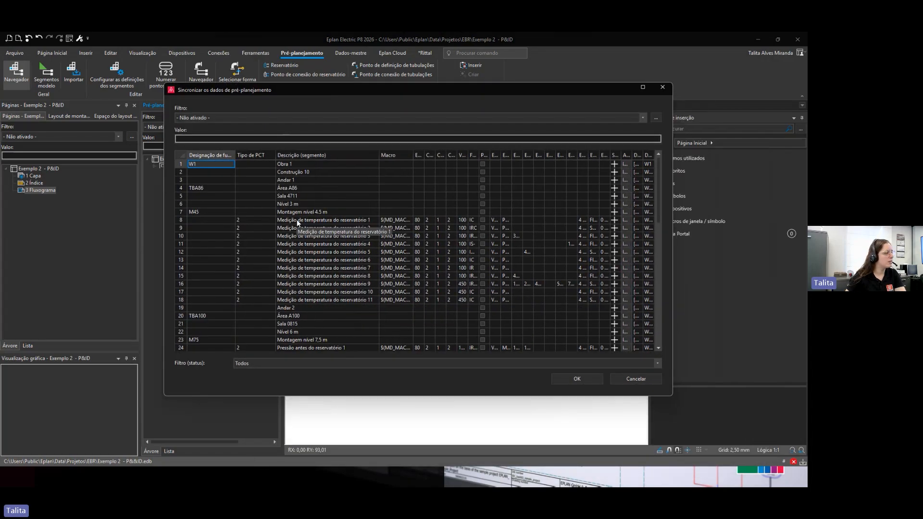
{"action": "scroll", "coordinate": [313, 246], "scroll_direction": "down", "scroll_amount": 6}
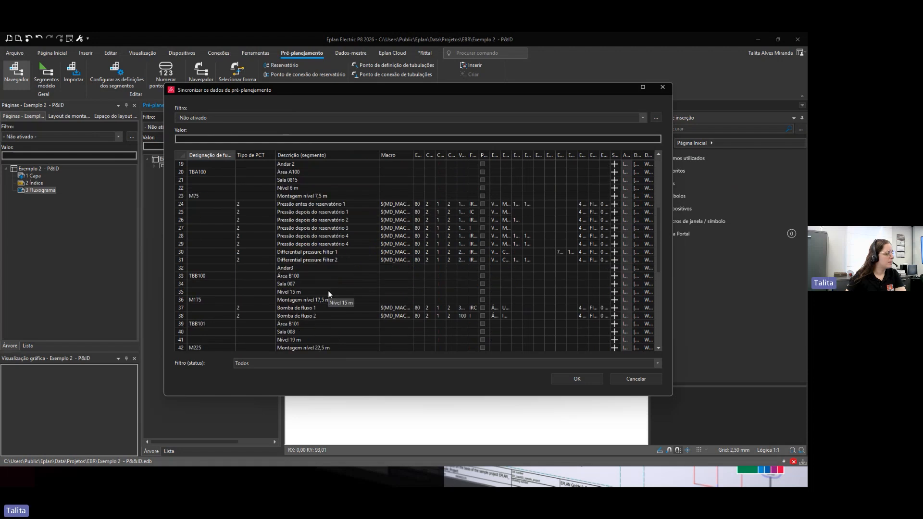
{"action": "scroll", "coordinate": [328, 294], "scroll_direction": "down", "scroll_amount": 5}
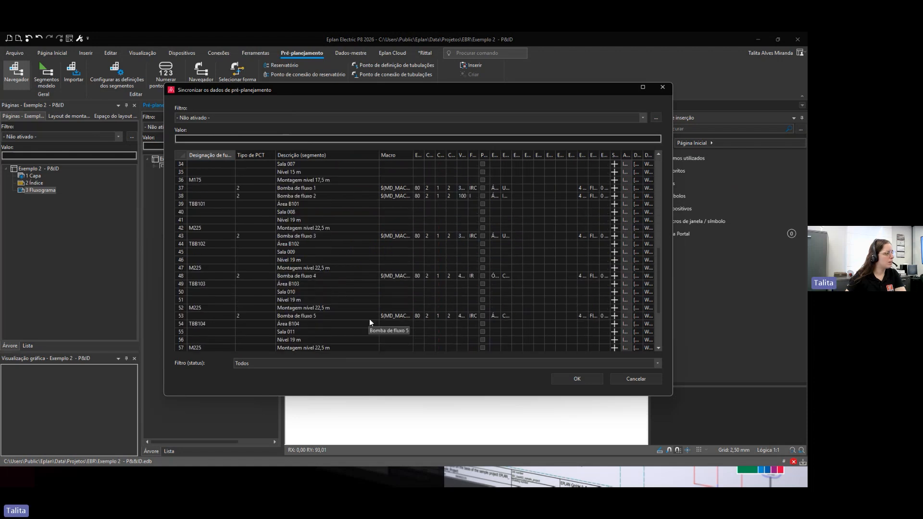
{"action": "scroll", "coordinate": [373, 327], "scroll_direction": "down", "scroll_amount": 4}
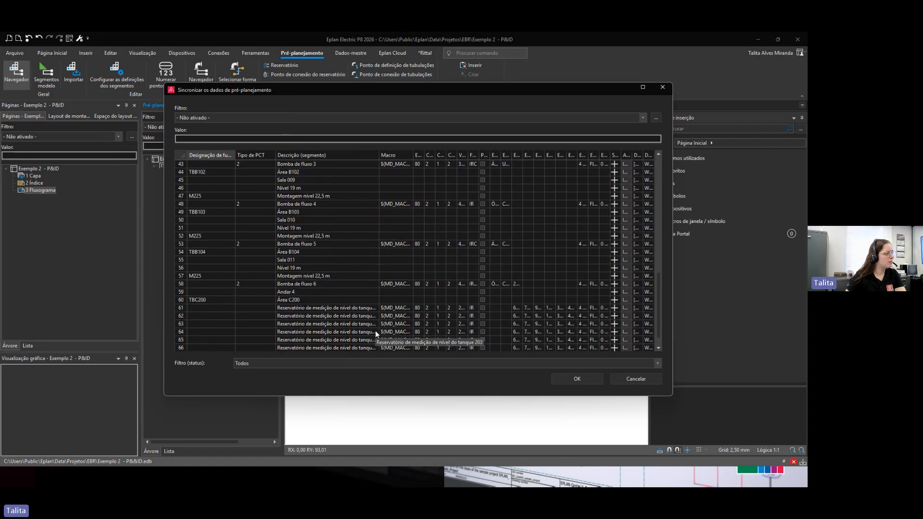
{"action": "left_click", "coordinate": [577, 379]}
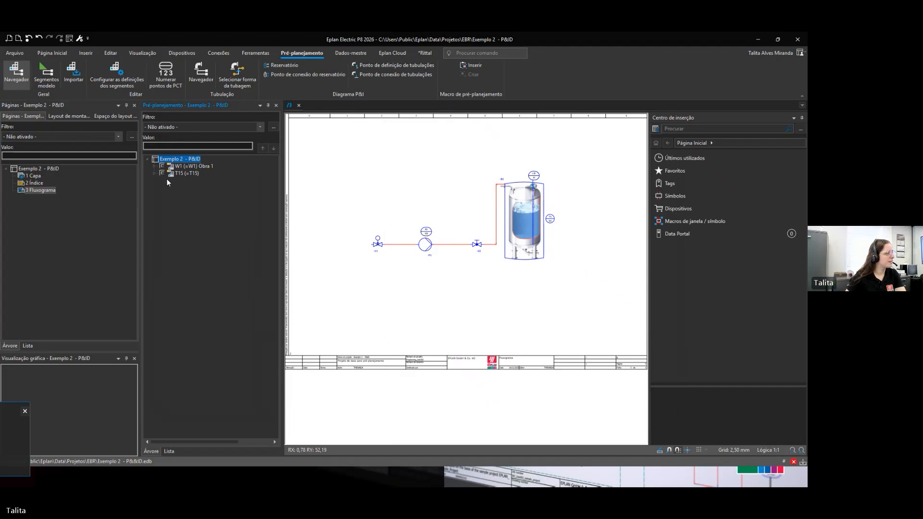
Step: Expand the pre-planning navigator tree from Obra 1 down through Andar 4 and Área C200 to inspect the imported segments
{"action": "left_click", "coordinate": [155, 166]}
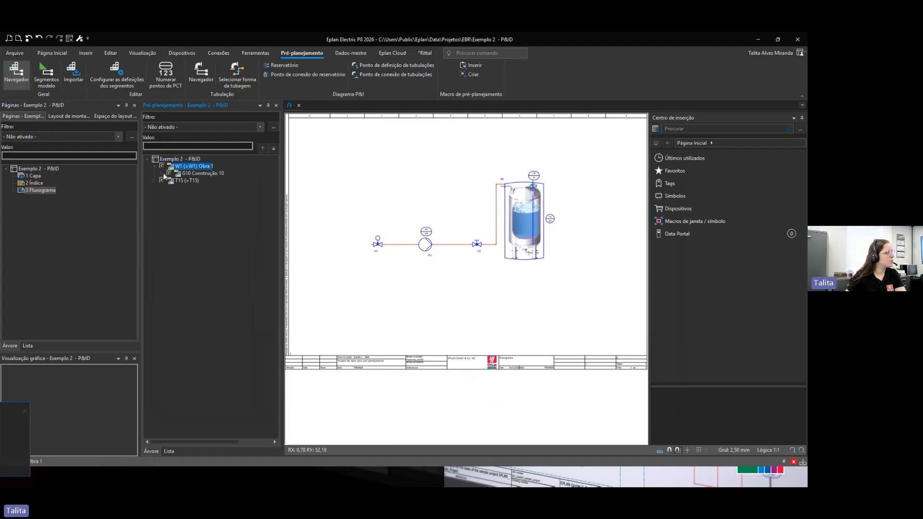
{"action": "left_click", "coordinate": [162, 174]}
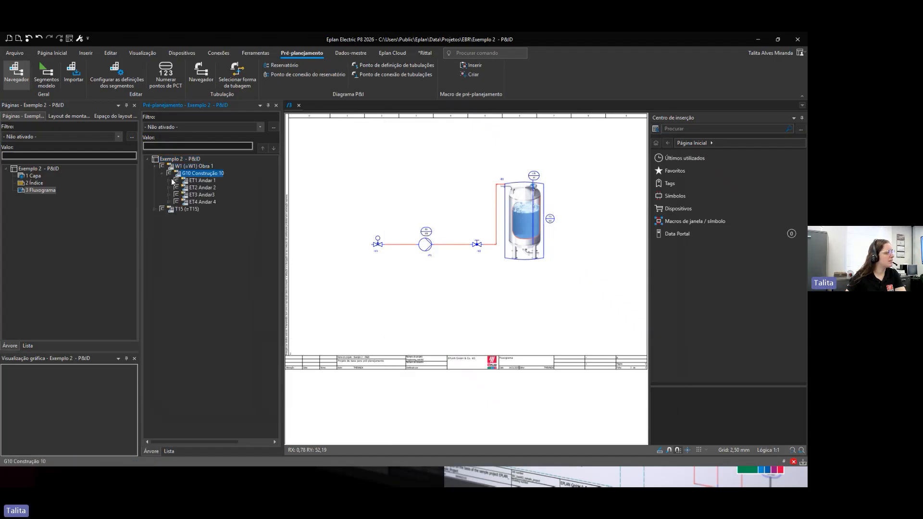
{"action": "left_click", "coordinate": [172, 182]}
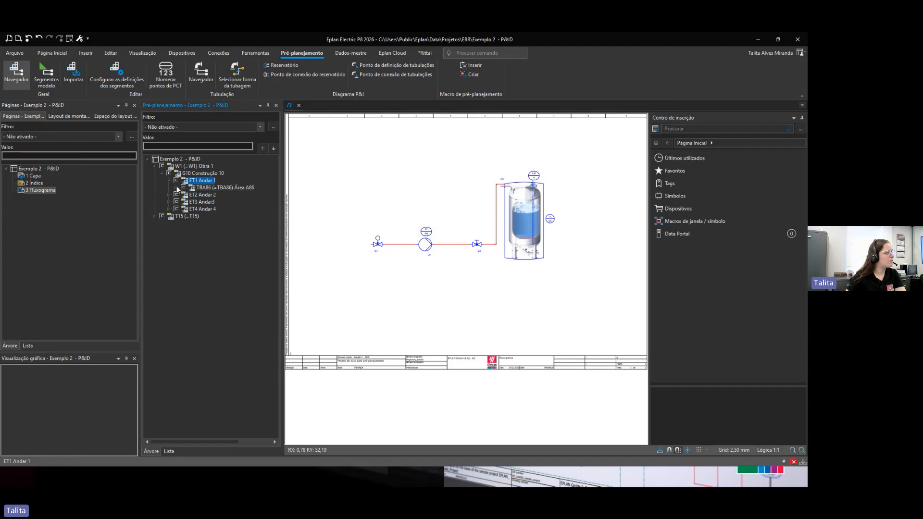
{"action": "left_click", "coordinate": [178, 188]}
{"action": "left_click", "coordinate": [185, 195]}
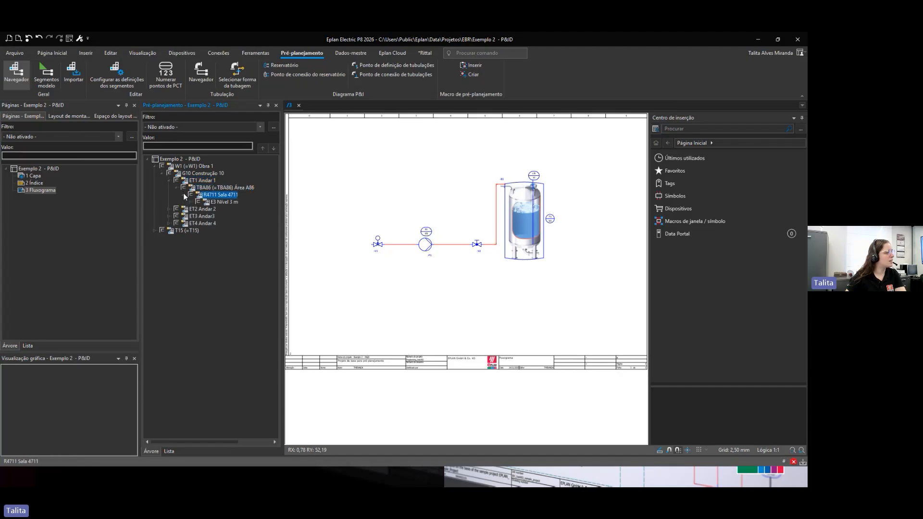
{"action": "left_click", "coordinate": [192, 202]}
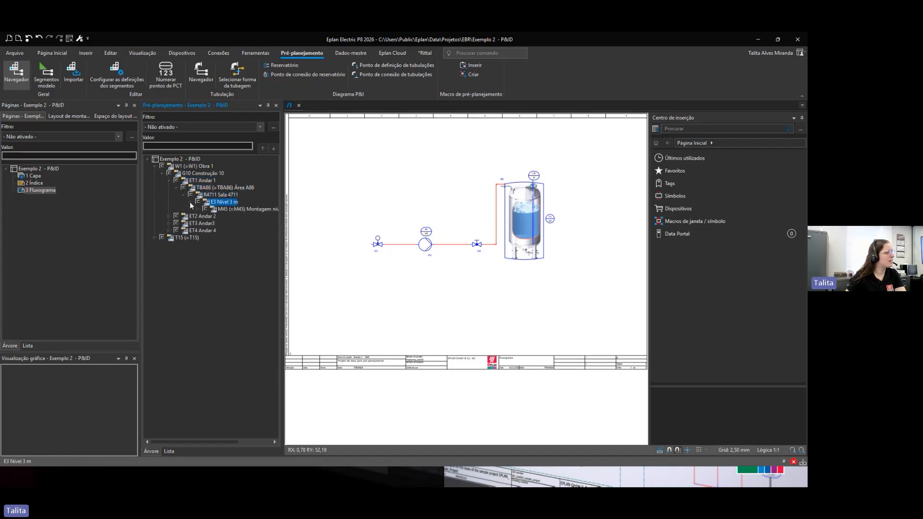
{"action": "left_click", "coordinate": [161, 173]}
{"action": "left_click", "coordinate": [164, 173]}
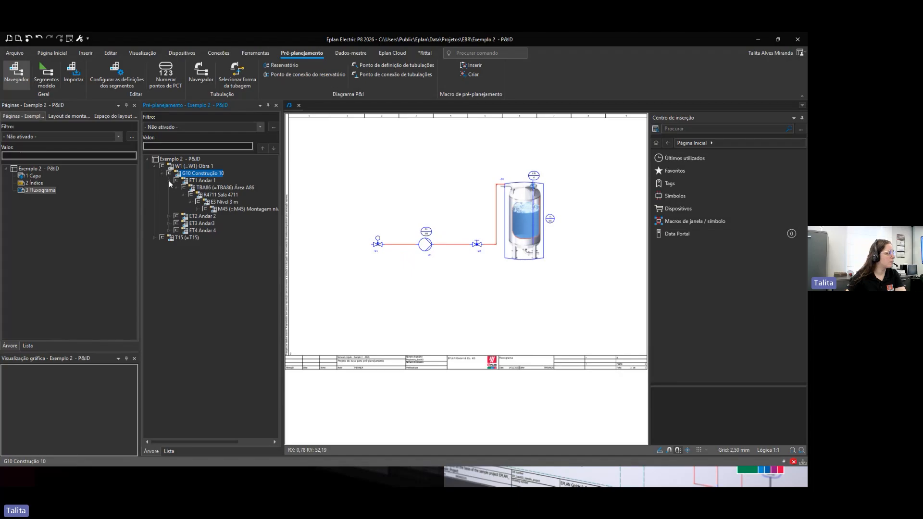
{"action": "left_click", "coordinate": [169, 180]}
{"action": "left_click", "coordinate": [169, 202]}
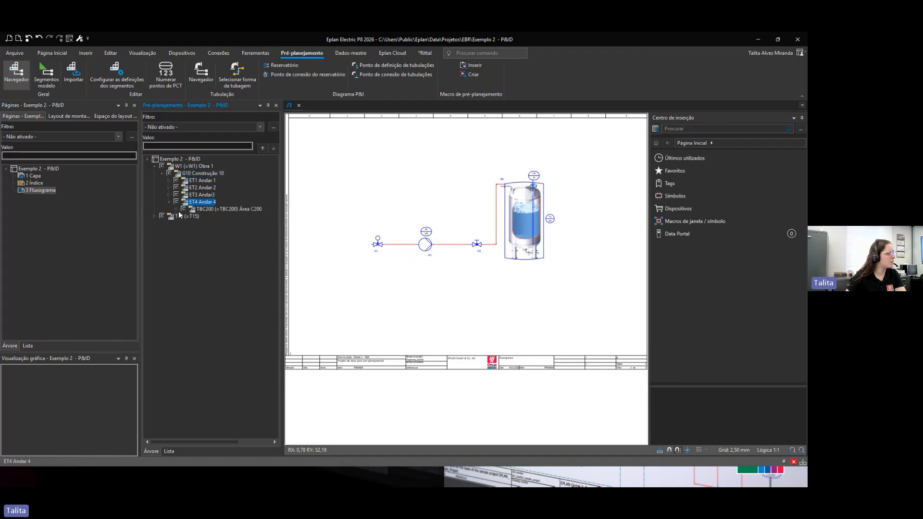
{"action": "left_click", "coordinate": [177, 209]}
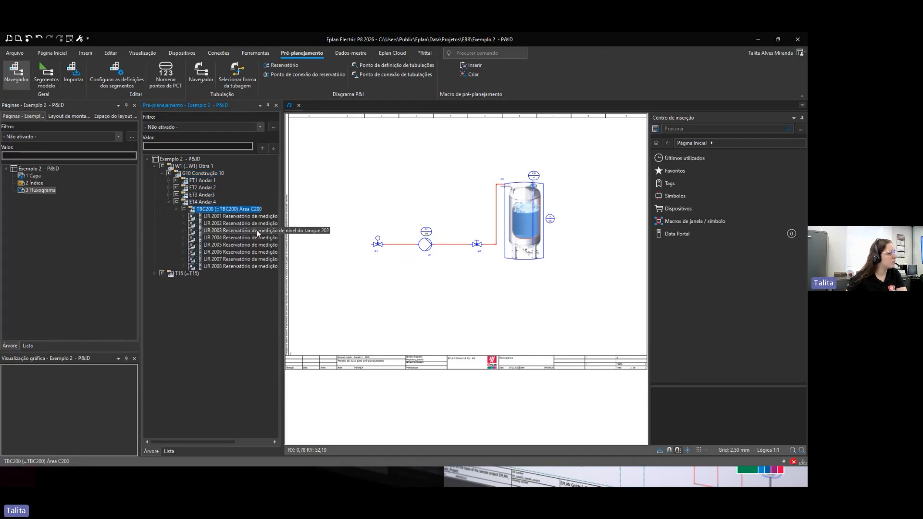
Step: Expand Andar3's areas, rooms and levels in the navigator to inspect the imported flow pump loops
{"action": "left_click", "coordinate": [169, 195]}
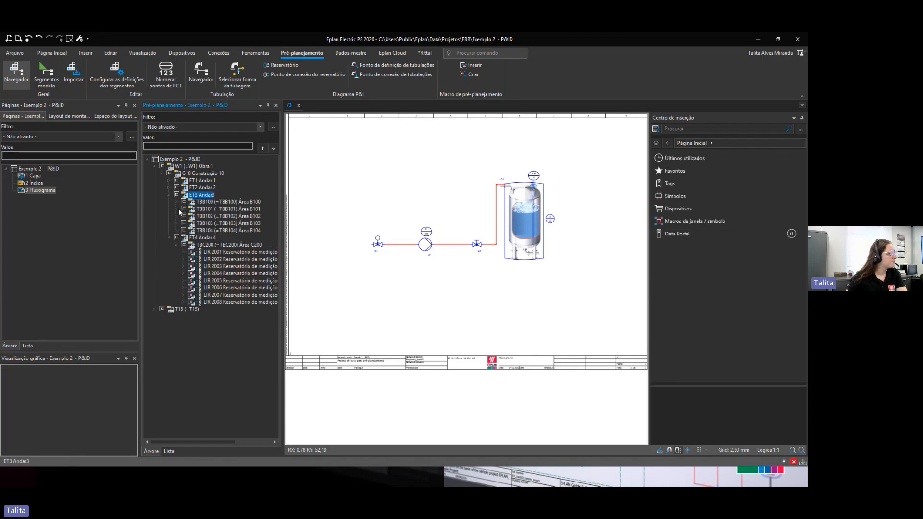
{"action": "left_click", "coordinate": [177, 202]}
{"action": "left_click", "coordinate": [183, 210]}
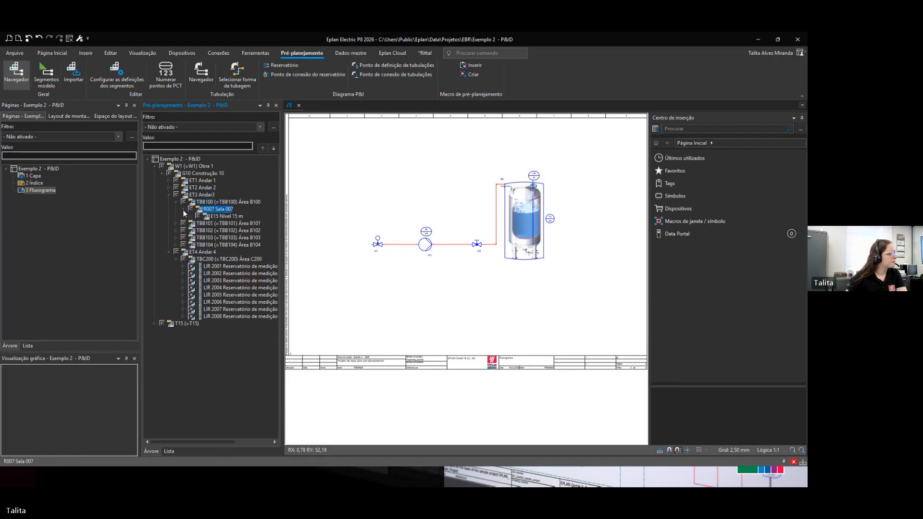
{"action": "left_click", "coordinate": [189, 217]}
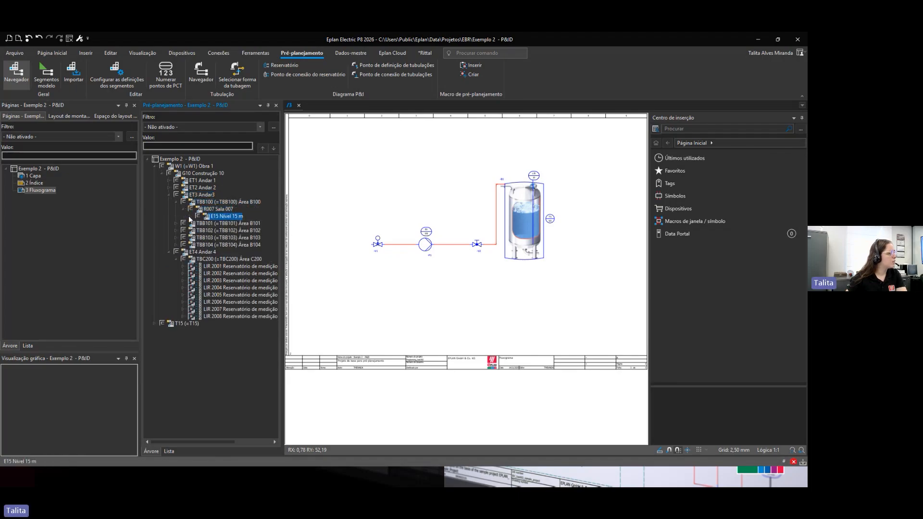
{"action": "left_click", "coordinate": [190, 218]}
{"action": "double_click", "coordinate": [198, 226]}
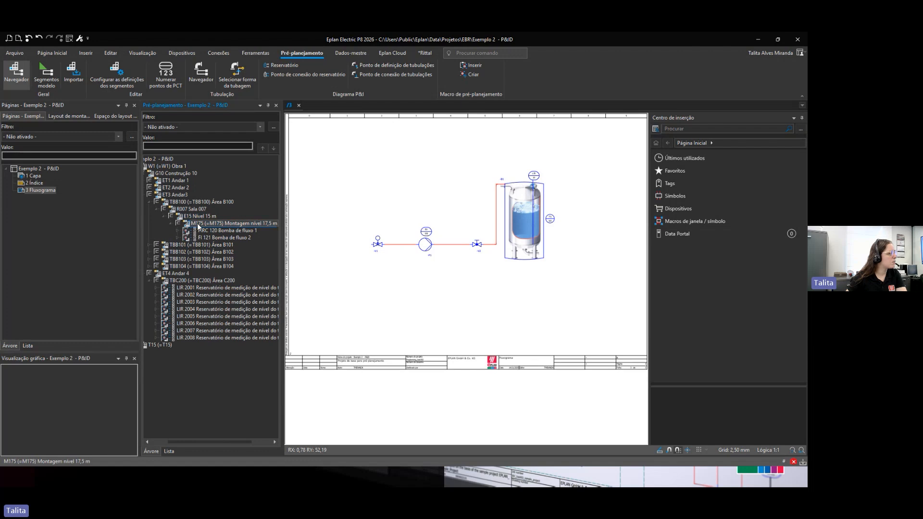
{"action": "left_click", "coordinate": [148, 244]}
{"action": "left_click", "coordinate": [156, 252]}
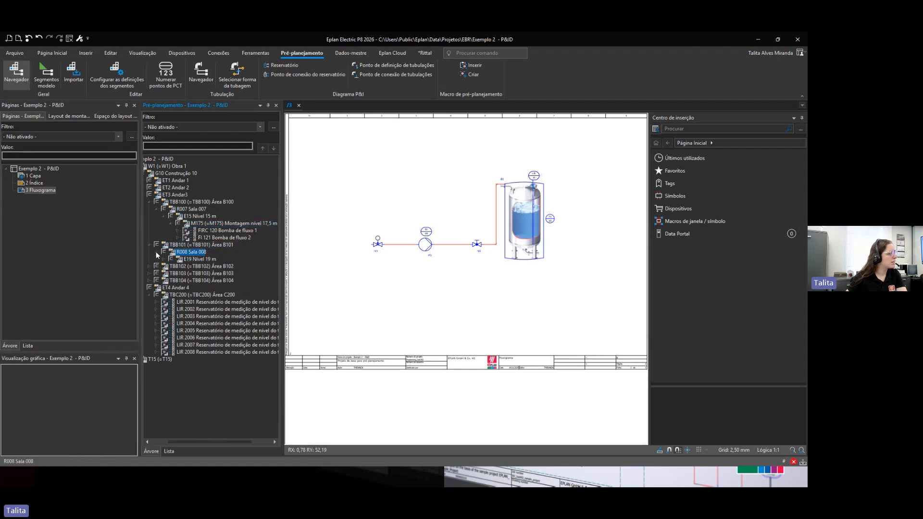
{"action": "left_click", "coordinate": [163, 260]}
{"action": "left_click", "coordinate": [171, 266]}
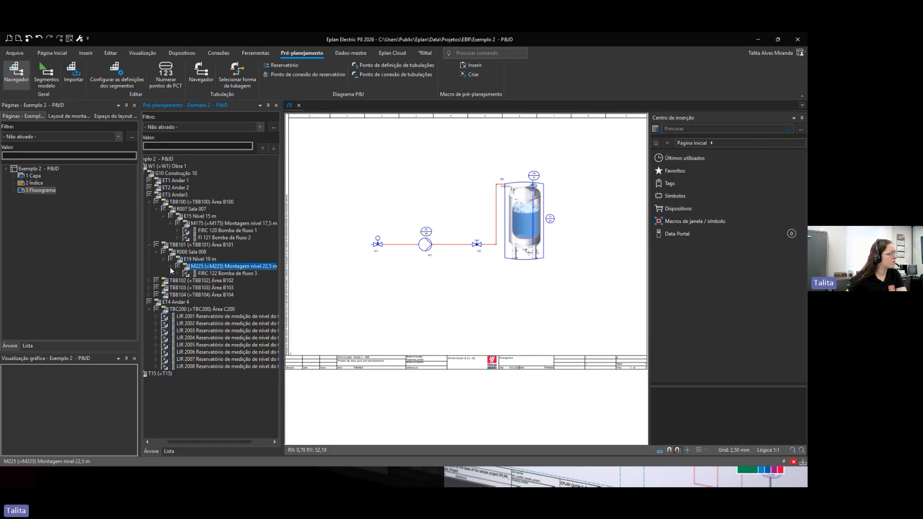
Step: Place the FIRC 122 Bomba de fluxo 3 PCT point on the flowchart below the pump line
{"action": "left_click", "coordinate": [193, 273]}
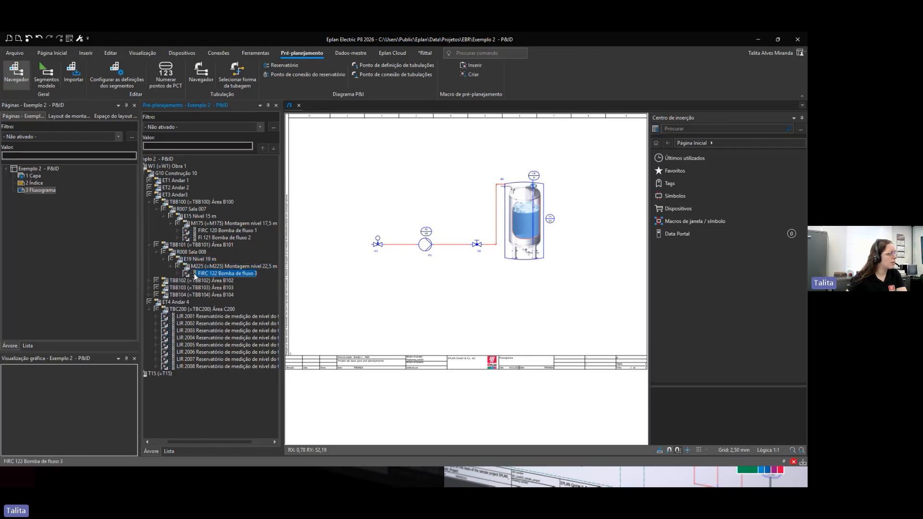
{"action": "left_click_drag", "start_coordinate": [195, 276], "coordinate": [445, 301]}
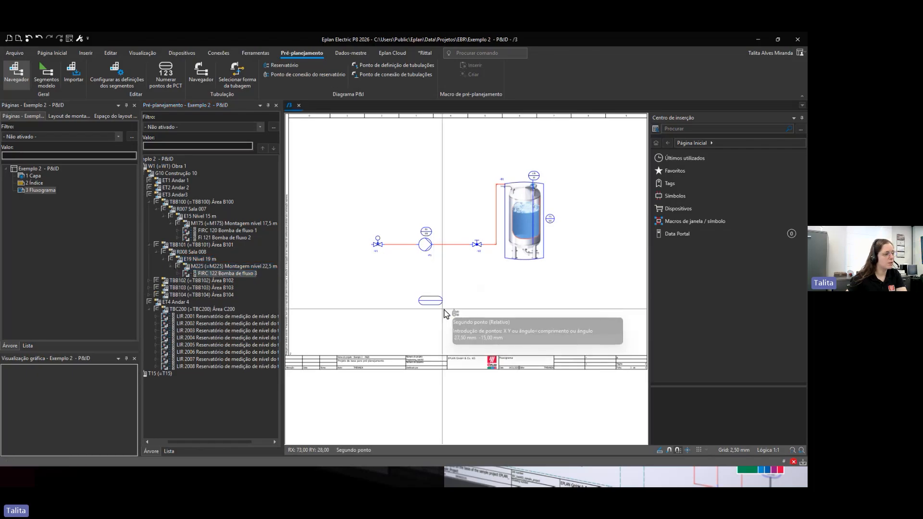
{"action": "left_click", "coordinate": [438, 327]}
Step: Reshape the placed FIRC 122 symbol into a circle by shortening its width
{"action": "scroll", "coordinate": [422, 324], "scroll_direction": "up", "scroll_amount": 4}
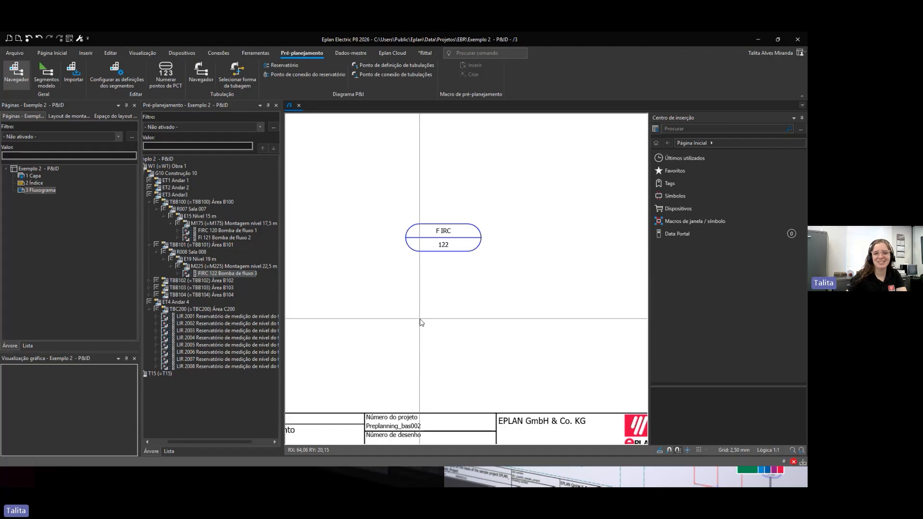
{"action": "scroll", "coordinate": [420, 321], "scroll_direction": "up", "scroll_amount": 3}
{"action": "middle_click_drag", "start_coordinate": [420, 321], "coordinate": [452, 318]}
{"action": "scroll", "coordinate": [453, 318], "scroll_direction": "down", "scroll_amount": 1}
{"action": "left_click", "coordinate": [489, 255]}
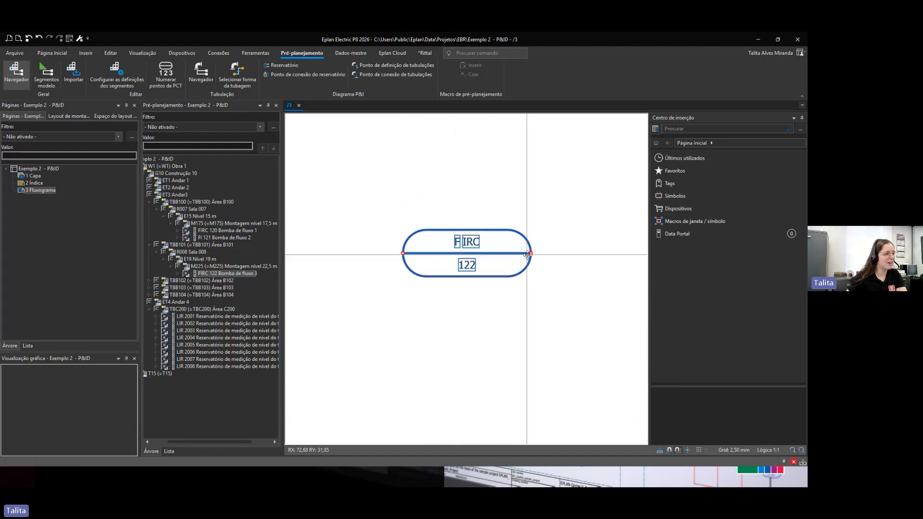
{"action": "left_click_drag", "start_coordinate": [529, 253], "coordinate": [449, 254]}
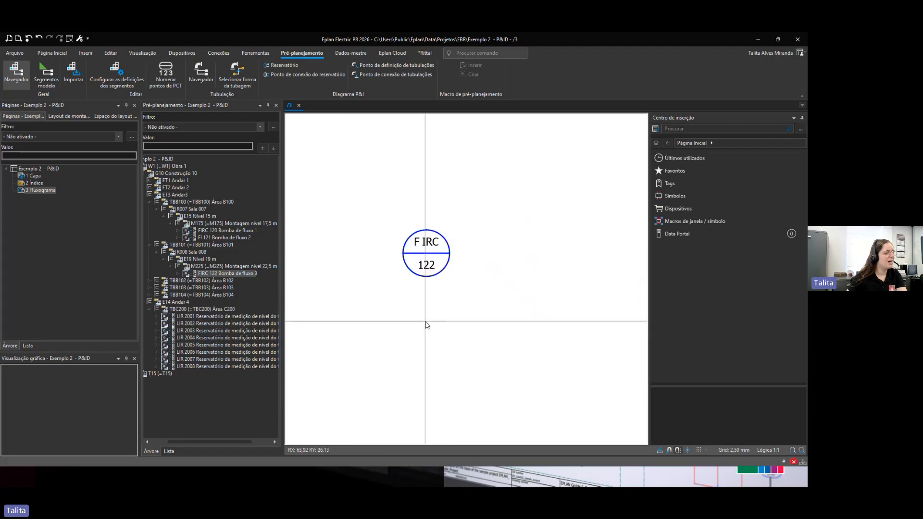
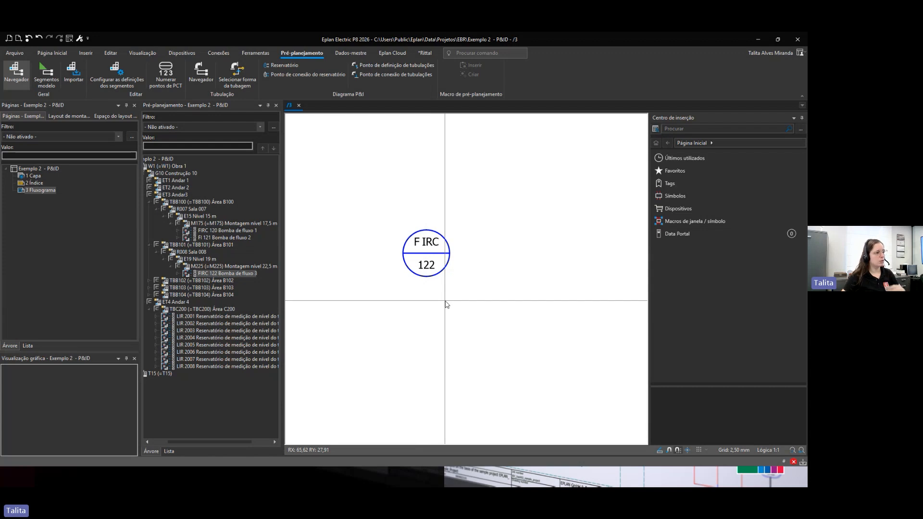
{"action": "scroll", "coordinate": [446, 304], "scroll_direction": "down", "scroll_amount": 5}
{"action": "scroll", "coordinate": [428, 358], "scroll_direction": "up", "scroll_amount": 2}
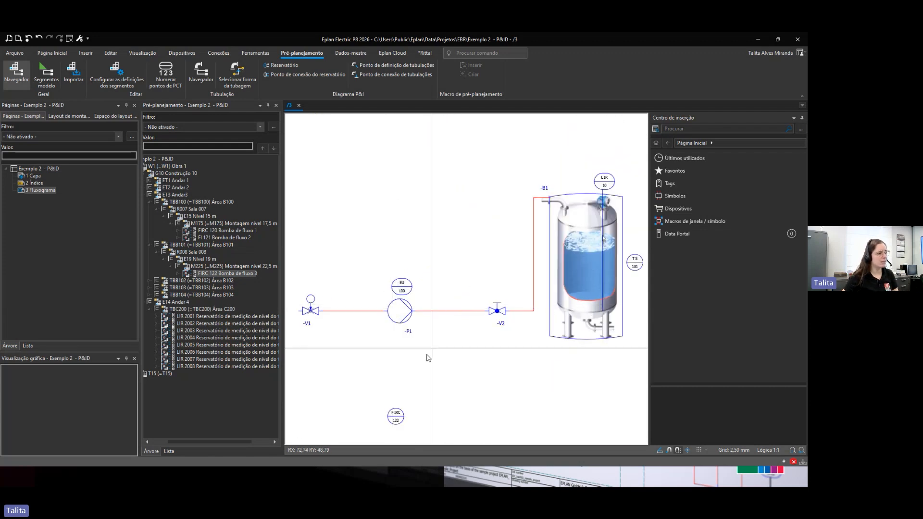
{"action": "left_click_drag", "start_coordinate": [374, 398], "coordinate": [445, 435]}
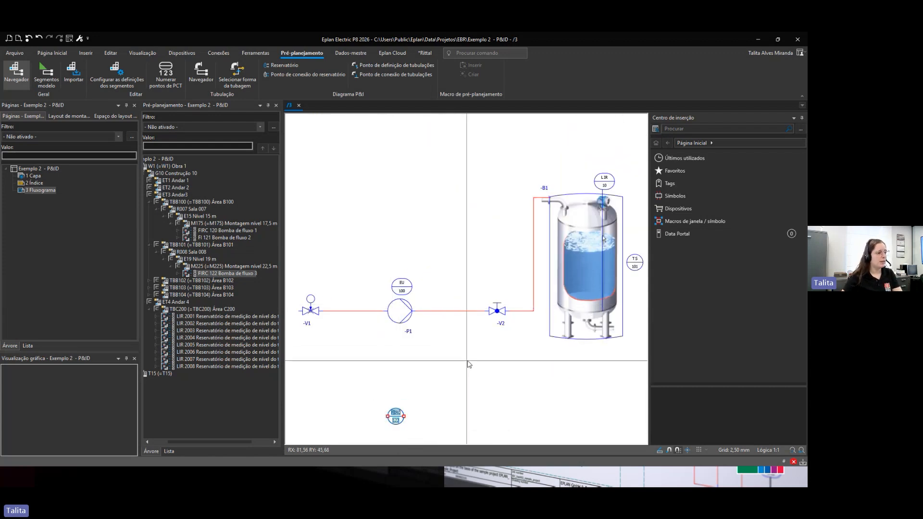
{"action": "scroll", "coordinate": [466, 366], "scroll_direction": "up", "scroll_amount": 1}
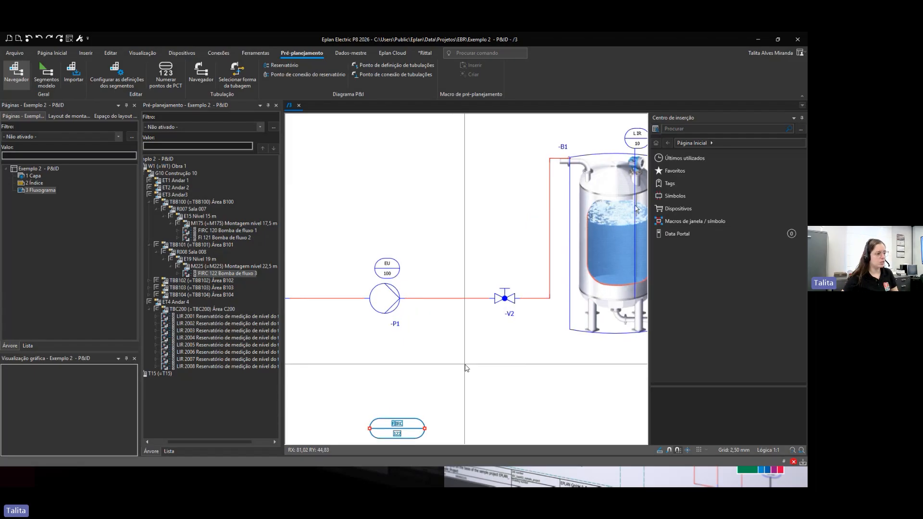
{"action": "scroll", "coordinate": [466, 366], "scroll_direction": "up", "scroll_amount": 1}
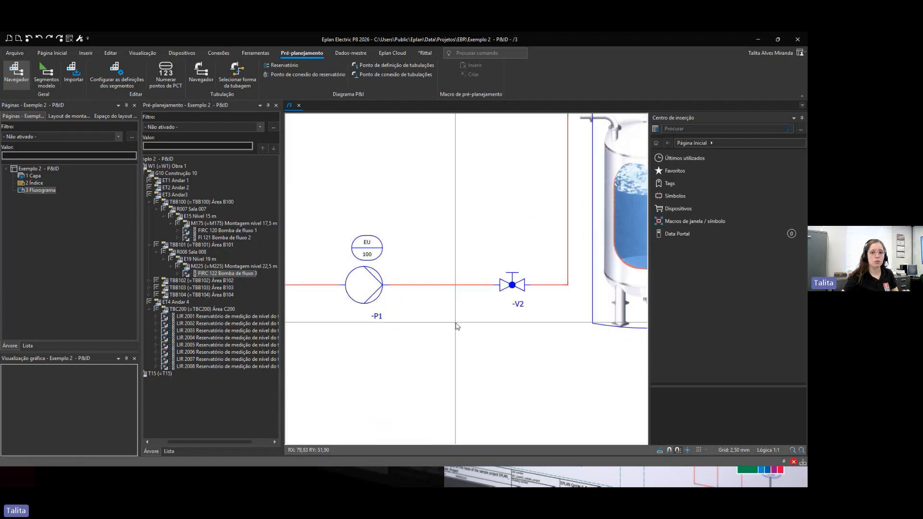
{"action": "scroll", "coordinate": [452, 324], "scroll_direction": "down", "scroll_amount": 2}
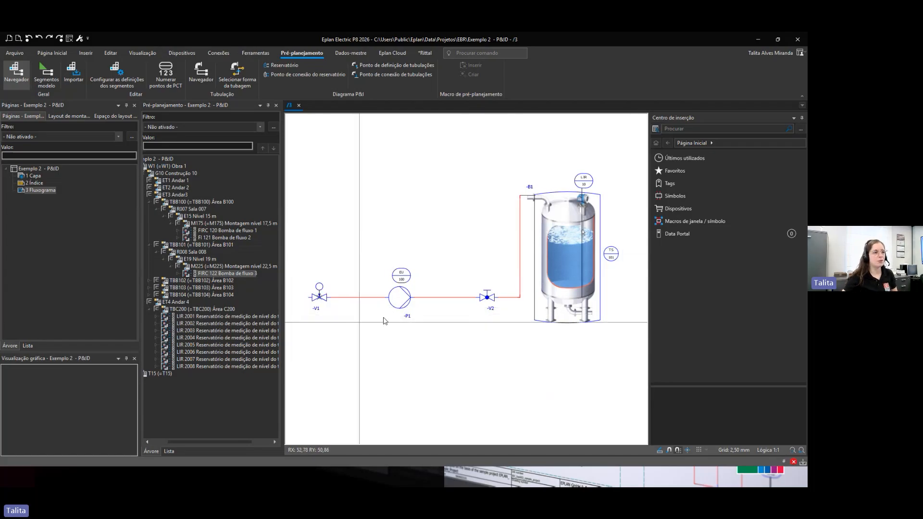
Step: Insert the Preplanning 'tubulação' pipeline macro on the pipe right of pump -P1, transferring its HK1/HW1/L001 structure into the project
{"action": "left_click", "coordinate": [696, 221]}
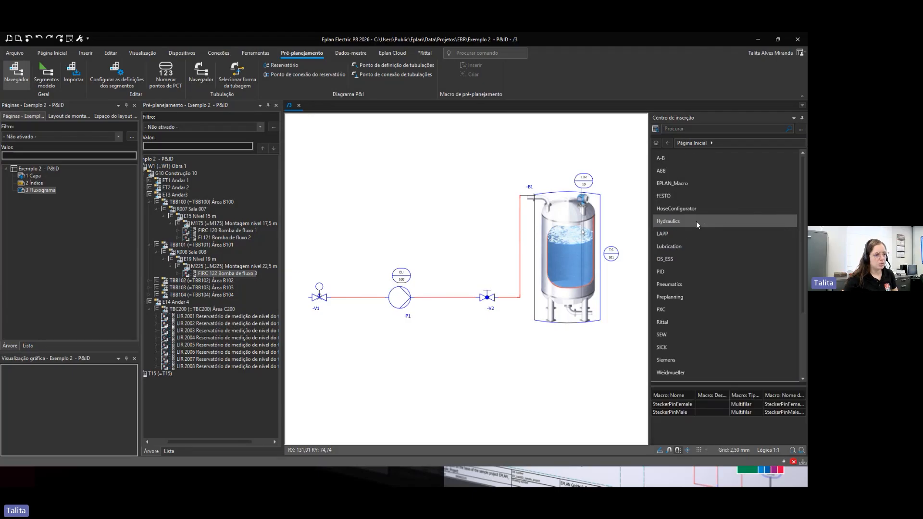
{"action": "left_click", "coordinate": [685, 296]}
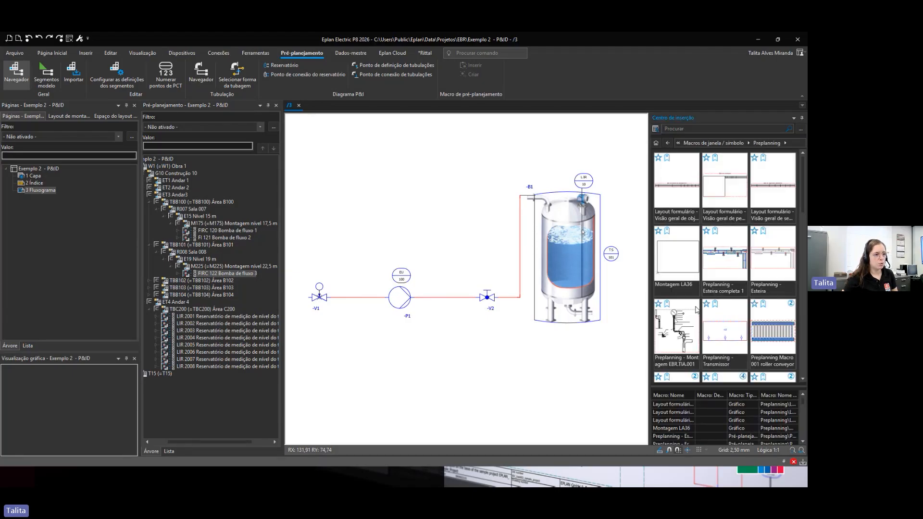
{"action": "scroll", "coordinate": [741, 331], "scroll_direction": "down", "scroll_amount": 5}
{"action": "scroll", "coordinate": [741, 331], "scroll_direction": "down", "scroll_amount": 5}
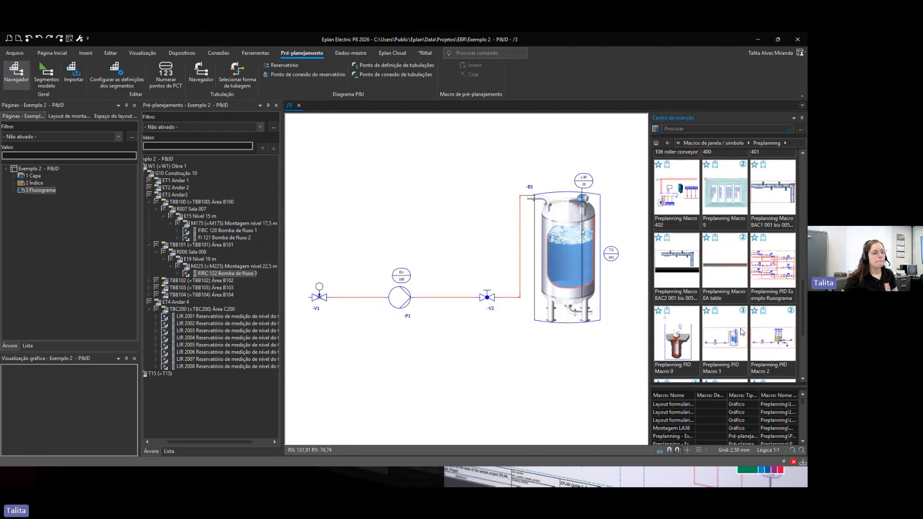
{"action": "double_click", "coordinate": [681, 336]}
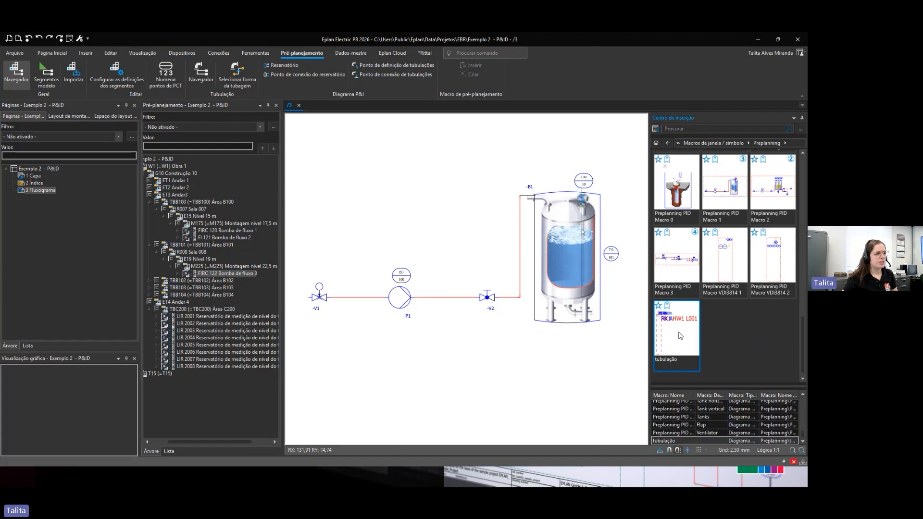
{"action": "scroll", "coordinate": [417, 301], "scroll_direction": "up", "scroll_amount": 3}
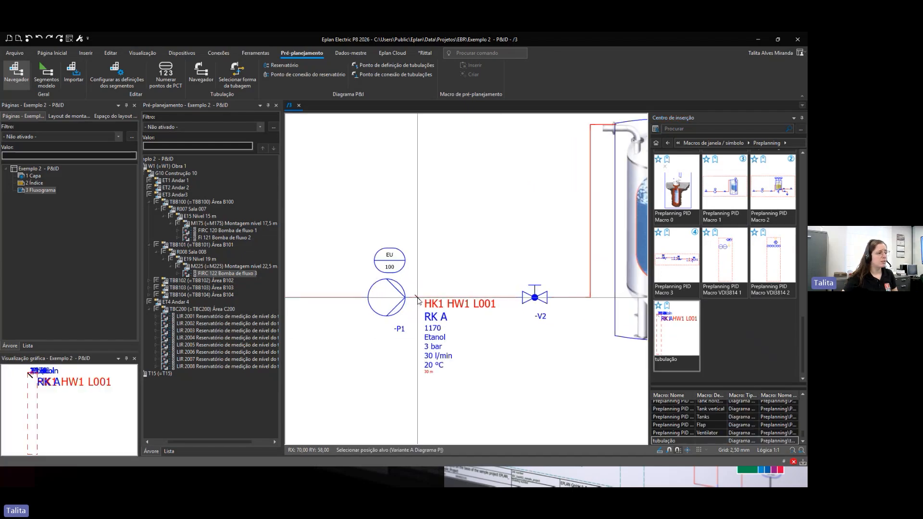
{"action": "left_click", "coordinate": [417, 299]}
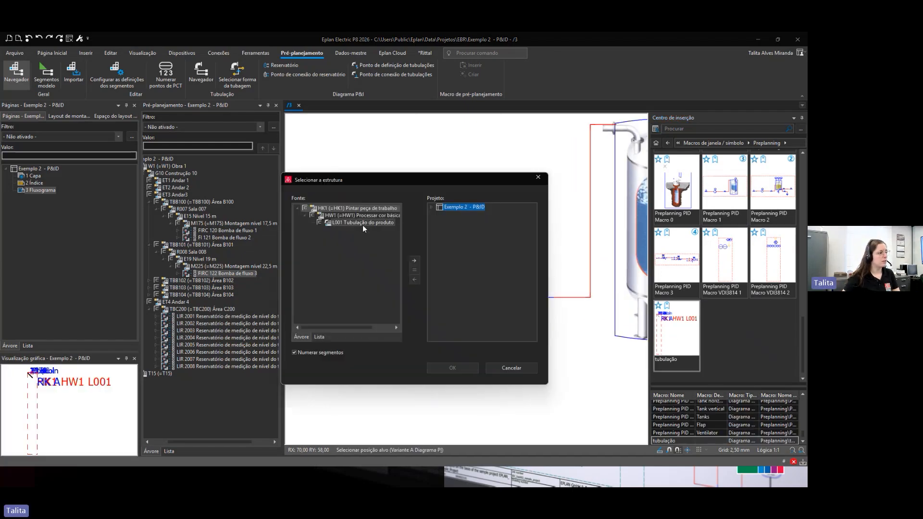
{"action": "left_click", "coordinate": [414, 261]}
{"action": "left_click", "coordinate": [453, 369]}
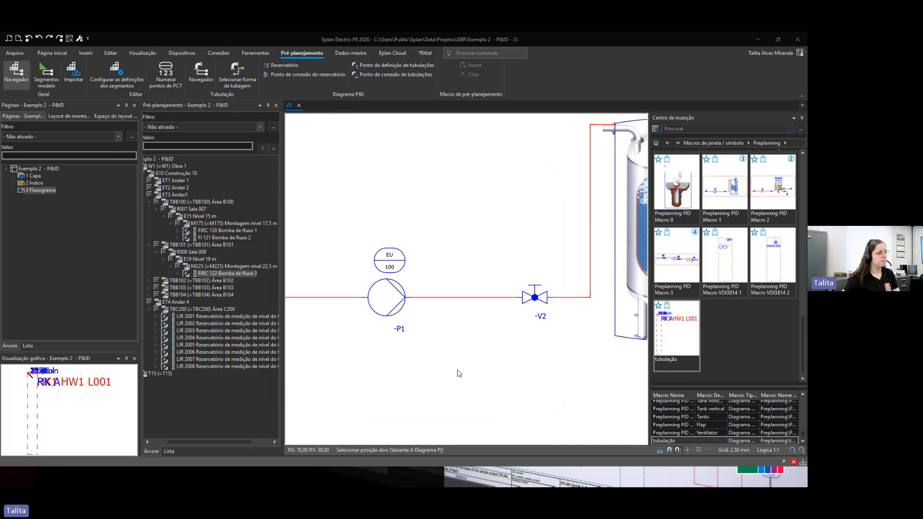
Step: Open the properties of the new pipeline definition point and review the available pipe classes
{"action": "scroll", "coordinate": [423, 366], "scroll_direction": "up", "scroll_amount": 2}
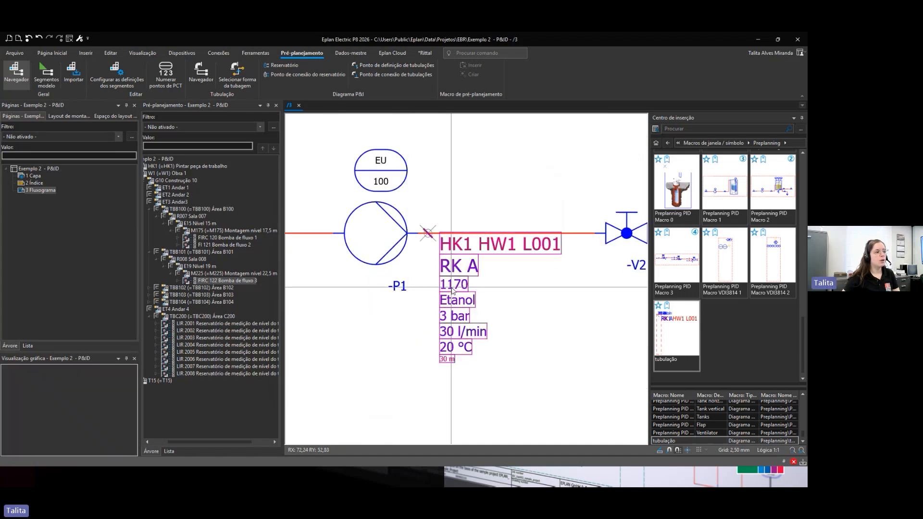
{"action": "double_click", "coordinate": [452, 290]}
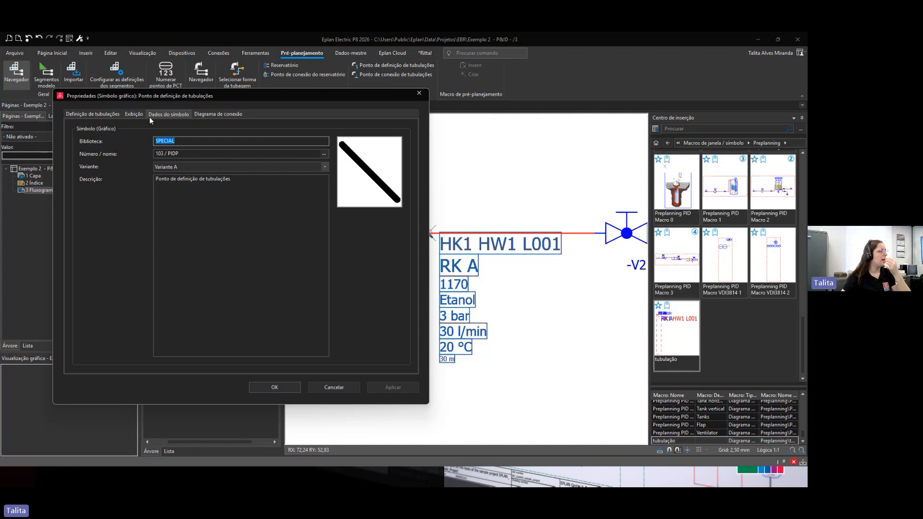
{"action": "left_click", "coordinate": [103, 114]}
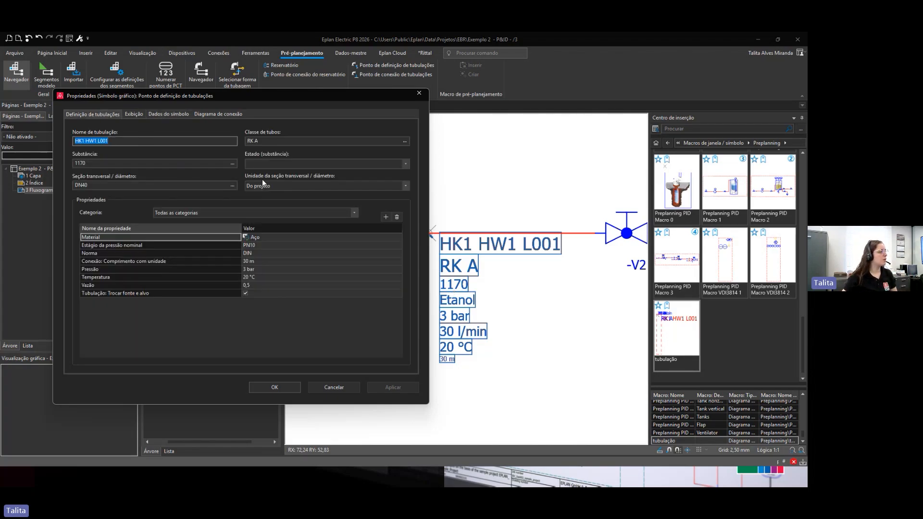
{"action": "left_click", "coordinate": [403, 164]}
{"action": "left_click", "coordinate": [405, 142]}
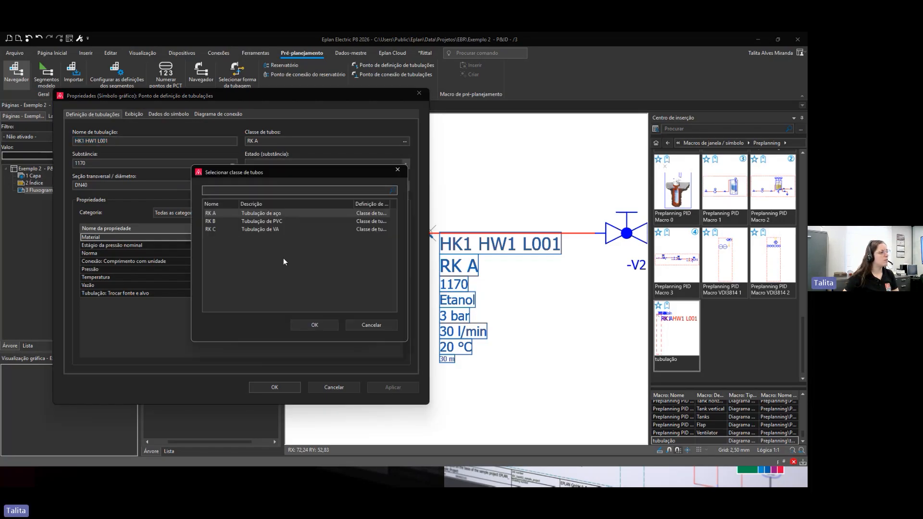
{"action": "left_click", "coordinate": [360, 325]}
Step: Review the substance list, cross-section unit options and diameter list for the pipeline, then close its properties
{"action": "left_click", "coordinate": [232, 164]}
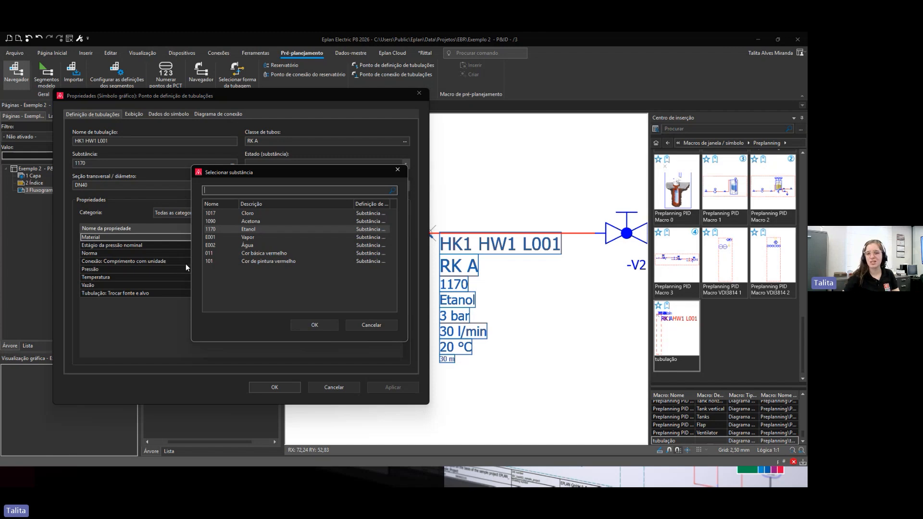
{"action": "key", "text": "Escape"}
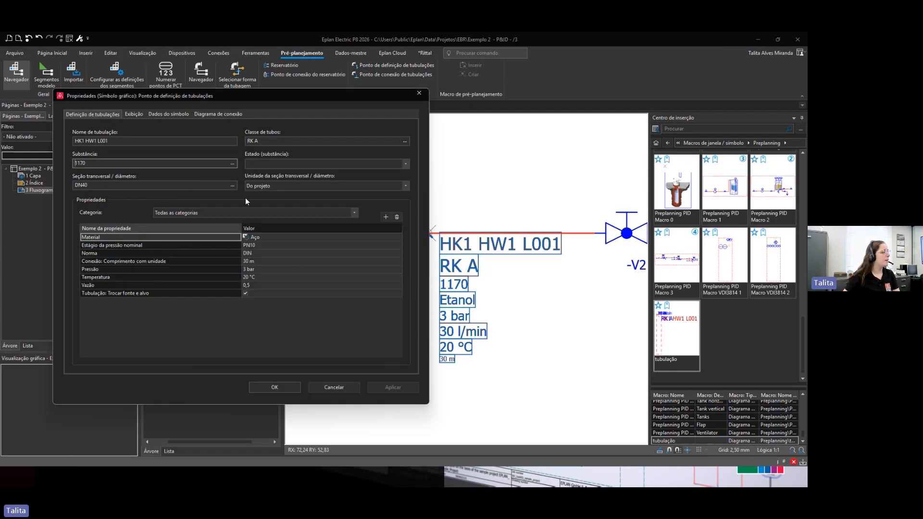
{"action": "left_click", "coordinate": [405, 186]}
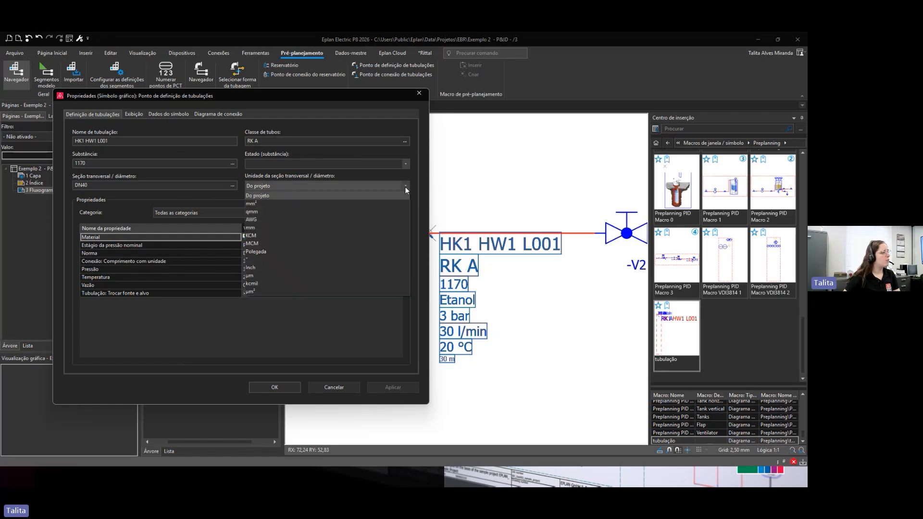
{"action": "left_click", "coordinate": [406, 190]}
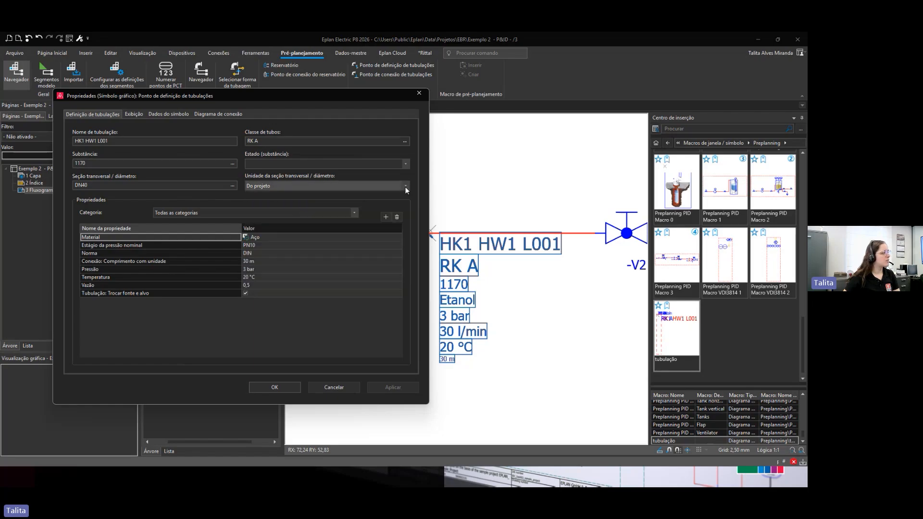
{"action": "left_click", "coordinate": [235, 187]}
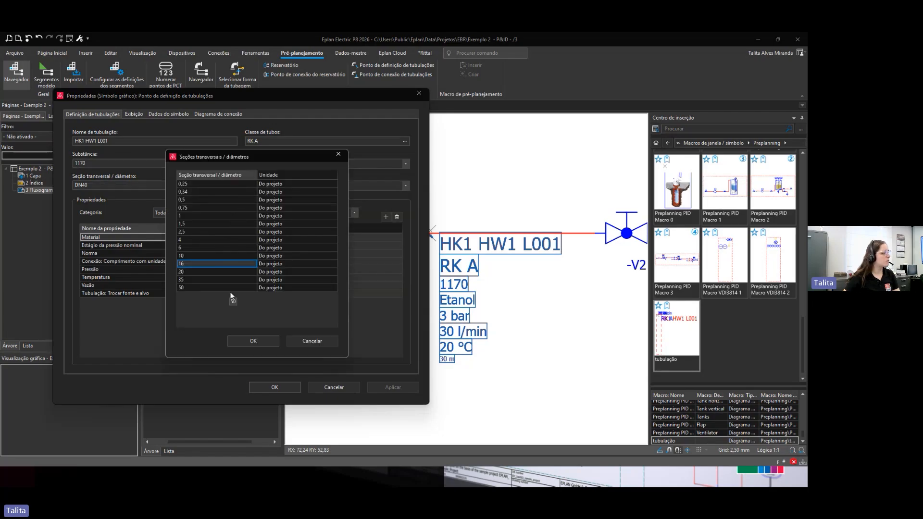
{"action": "key", "text": "Escape"}
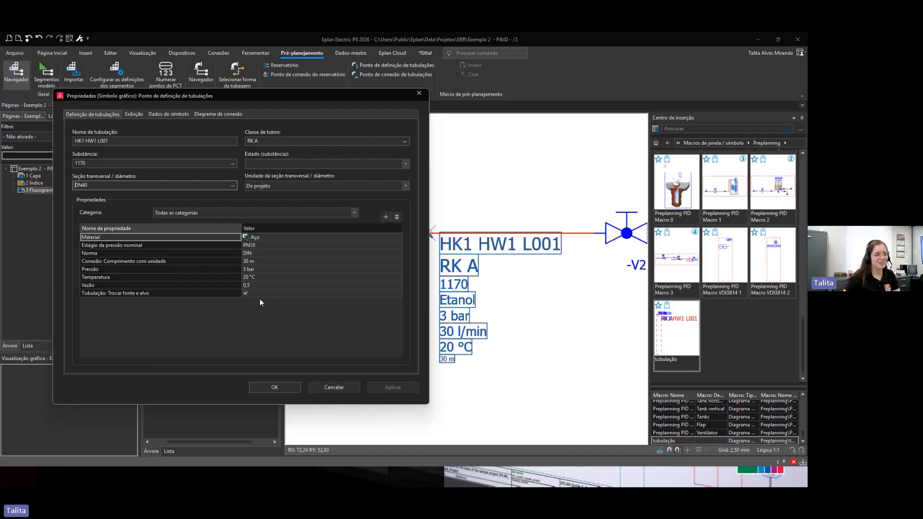
{"action": "left_click", "coordinate": [284, 389]}
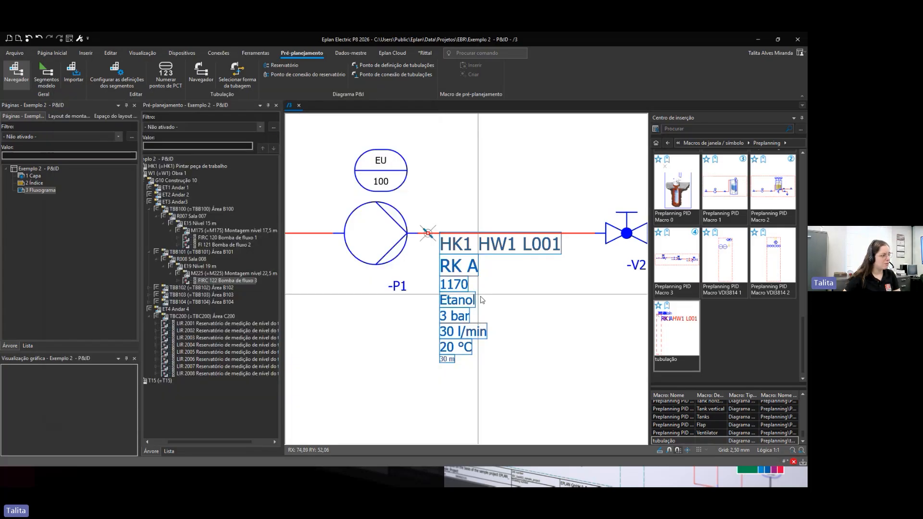
Step: Open the Exemplo 1 - Pré-planejamento project from the recently used projects
{"action": "scroll", "coordinate": [479, 329], "scroll_direction": "down", "scroll_amount": 2}
{"action": "scroll", "coordinate": [478, 330], "scroll_direction": "down", "scroll_amount": 3}
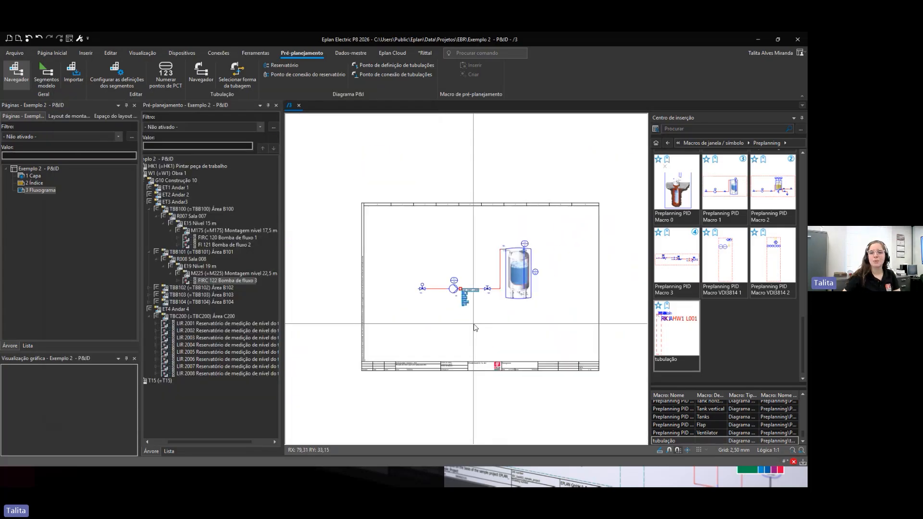
{"action": "scroll", "coordinate": [475, 326], "scroll_direction": "up", "scroll_amount": 1}
{"action": "left_click", "coordinate": [41, 169]}
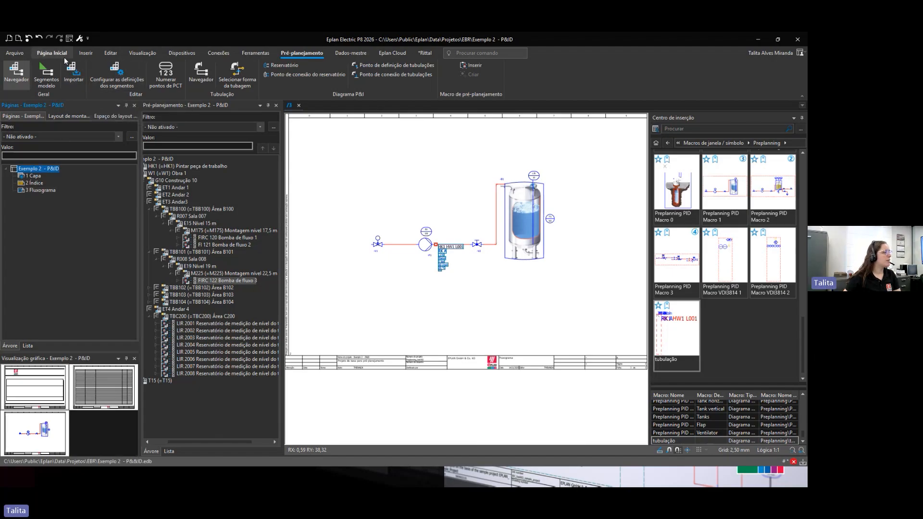
{"action": "left_click", "coordinate": [14, 53]}
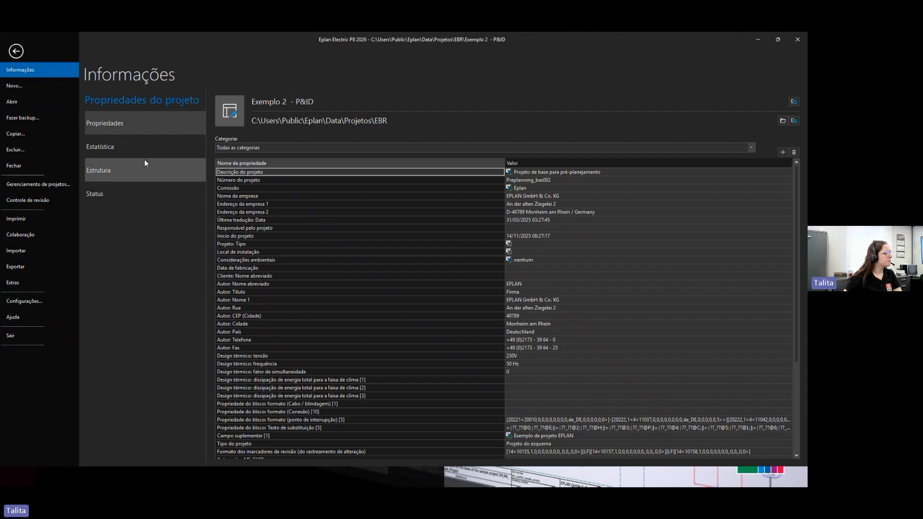
{"action": "left_click", "coordinate": [14, 103]}
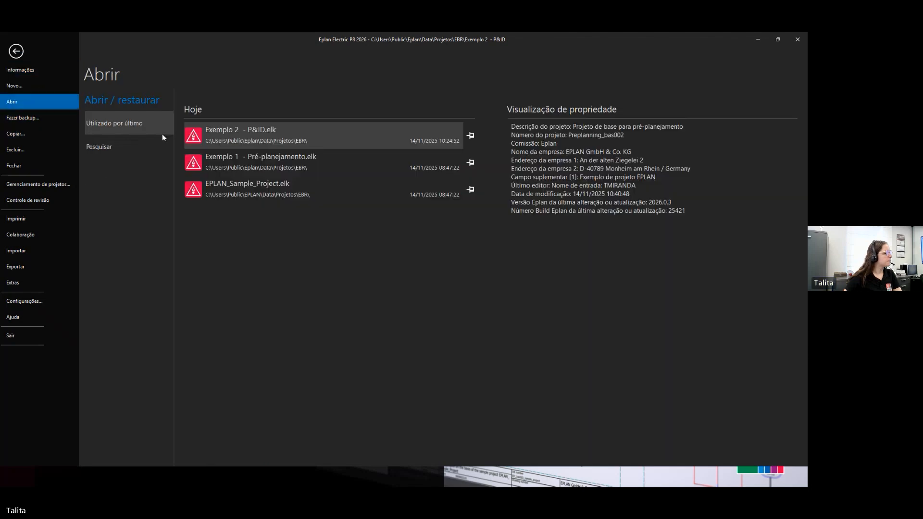
{"action": "left_click", "coordinate": [250, 164]}
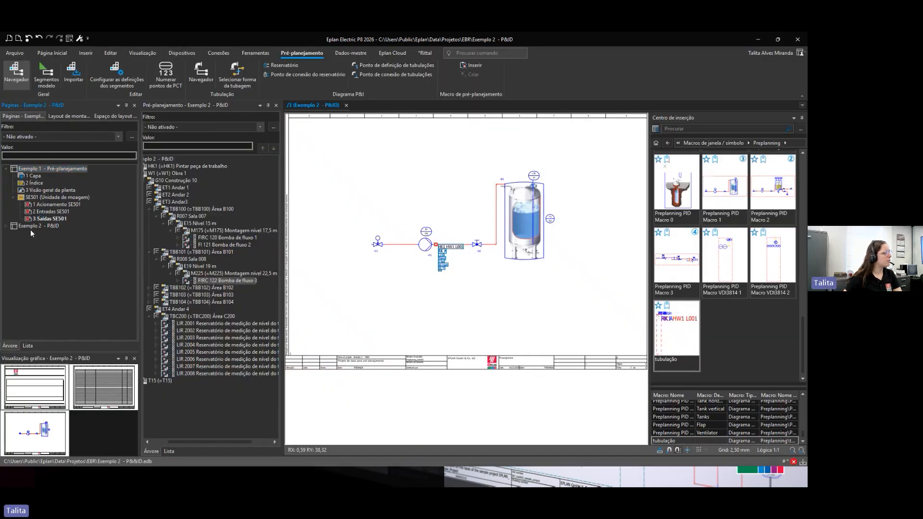
Step: Select the Exemplo 1 project and run Evaluate project to generate its reports
{"action": "left_click", "coordinate": [14, 227]}
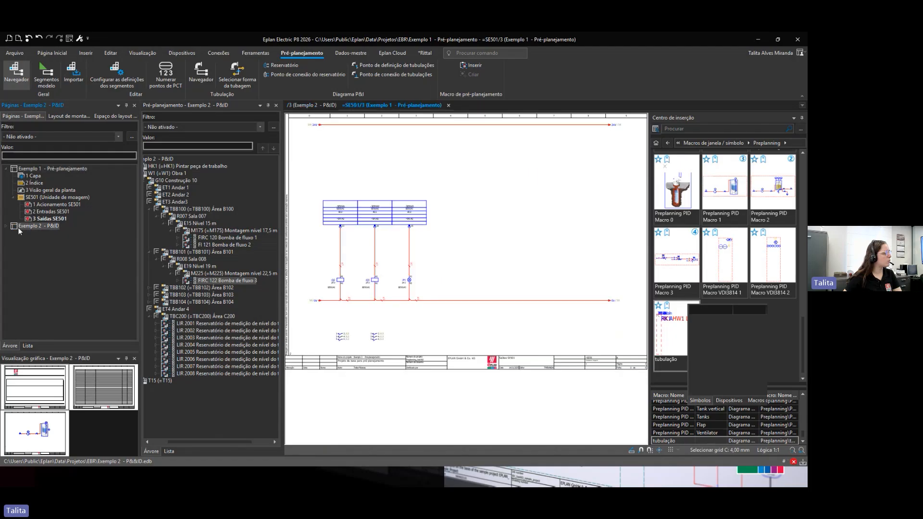
{"action": "left_click", "coordinate": [6, 226]}
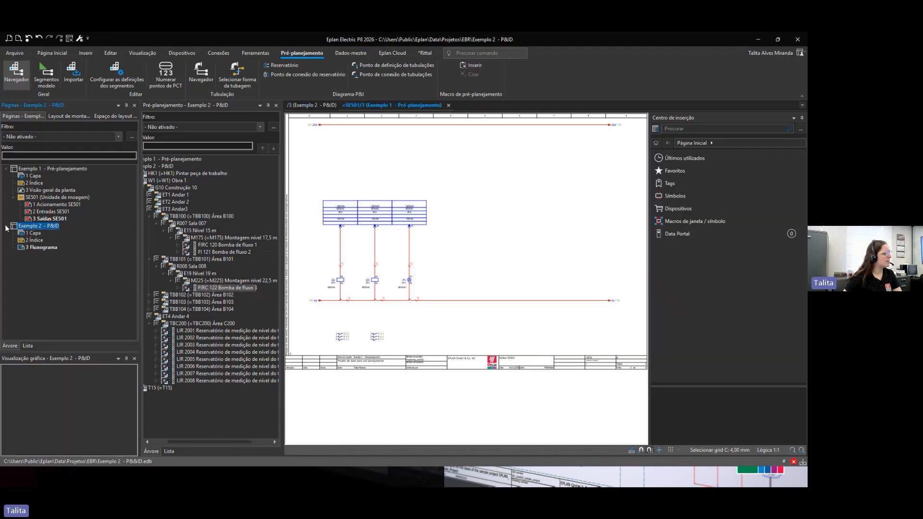
{"action": "left_click", "coordinate": [53, 169]}
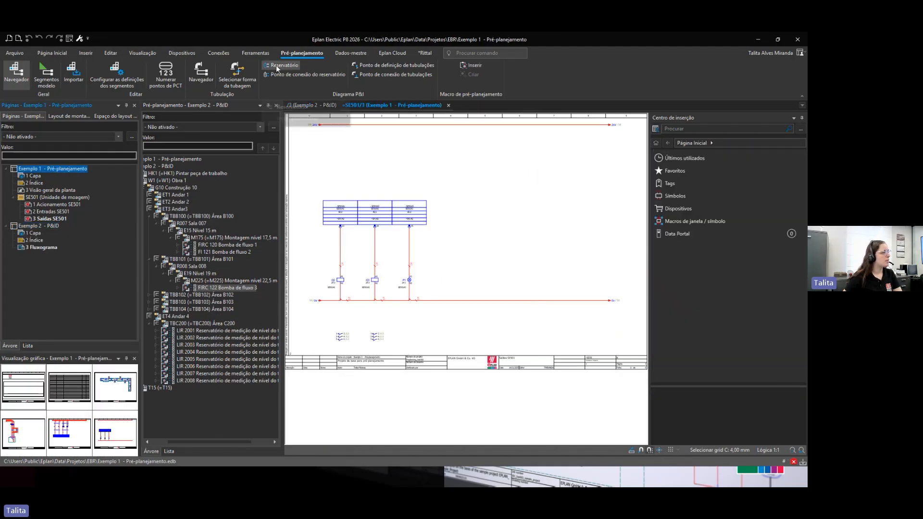
{"action": "left_click", "coordinate": [246, 55]}
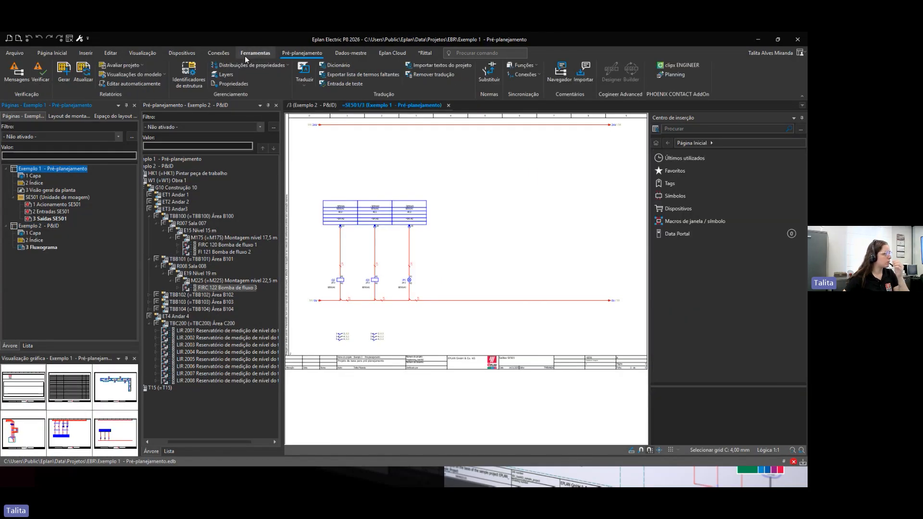
{"action": "left_click", "coordinate": [116, 70]}
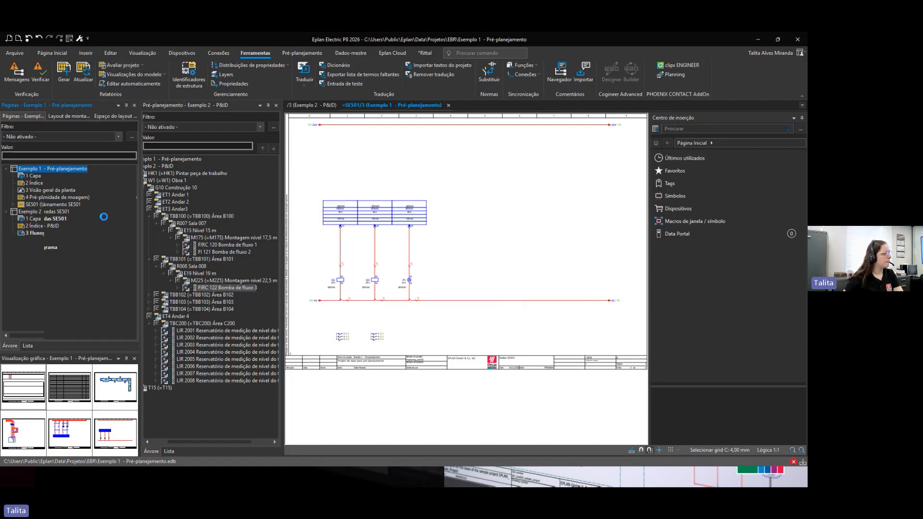
Step: Open the generated structure segment overview report page and zoom into its table
{"action": "double_click", "coordinate": [46, 197]}
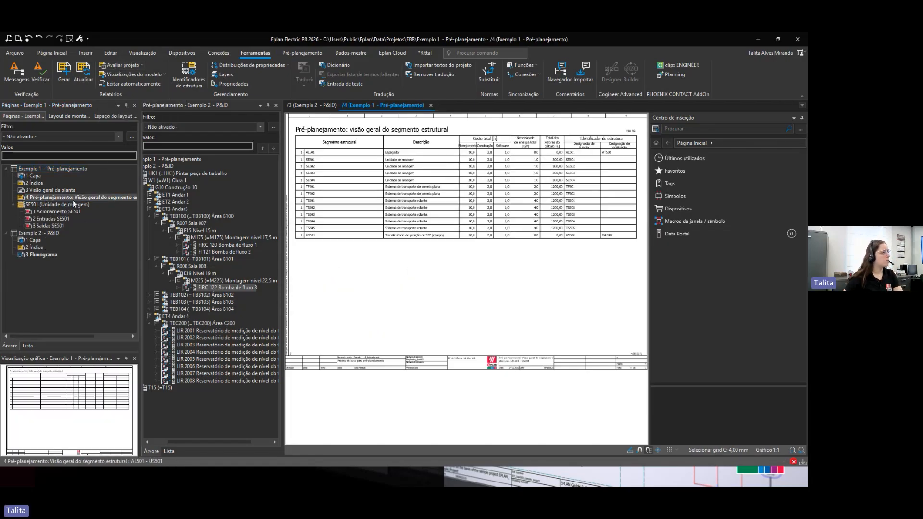
{"action": "scroll", "coordinate": [346, 209], "scroll_direction": "up", "scroll_amount": 3}
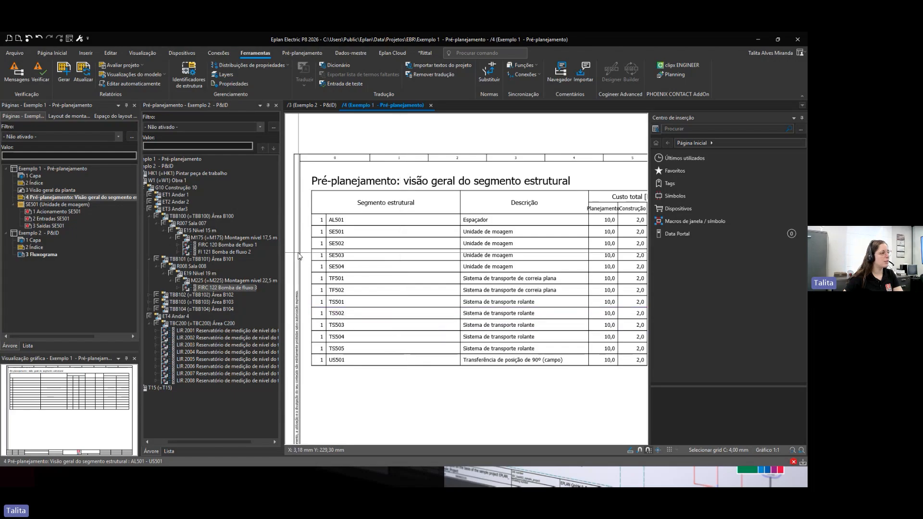
Step: Pan across the structure segment overview report to examine its cost, energy demand and structure identifier columns
{"action": "left_click_drag", "start_coordinate": [282, 252], "coordinate": [248, 251]}
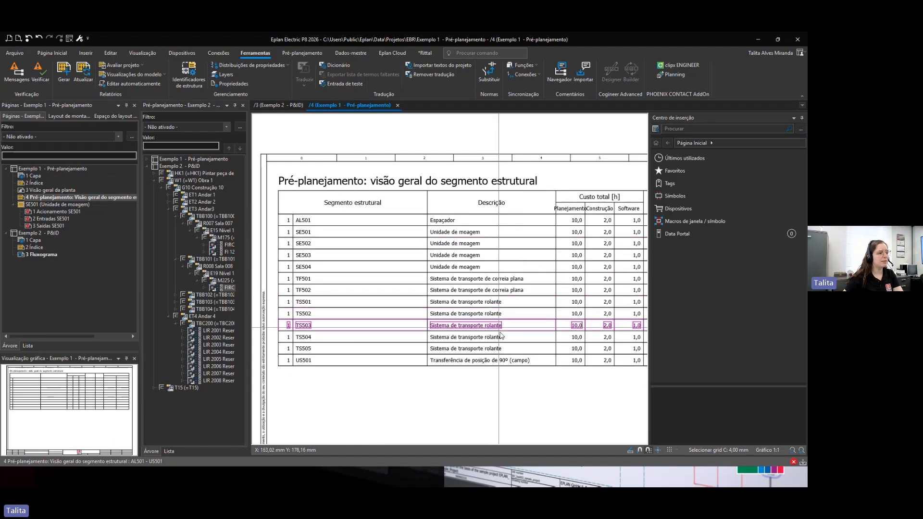
{"action": "middle_click_drag", "start_coordinate": [526, 379], "coordinate": [319, 378]}
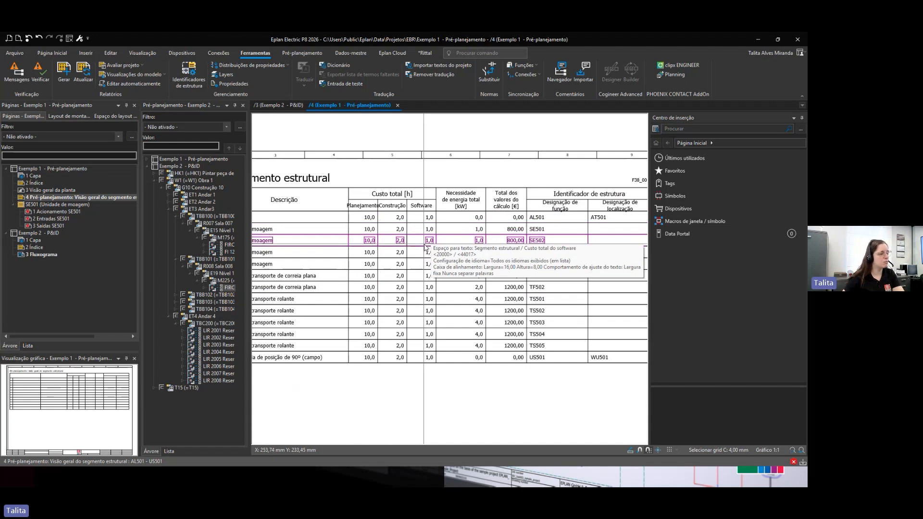
{"action": "middle_click_drag", "start_coordinate": [521, 264], "coordinate": [454, 252]}
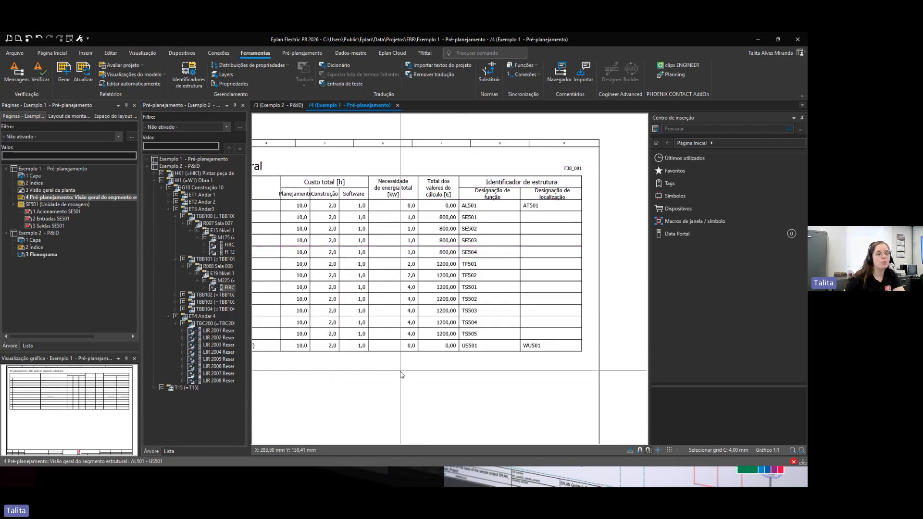
{"action": "scroll", "coordinate": [439, 368], "scroll_direction": "down", "scroll_amount": 4}
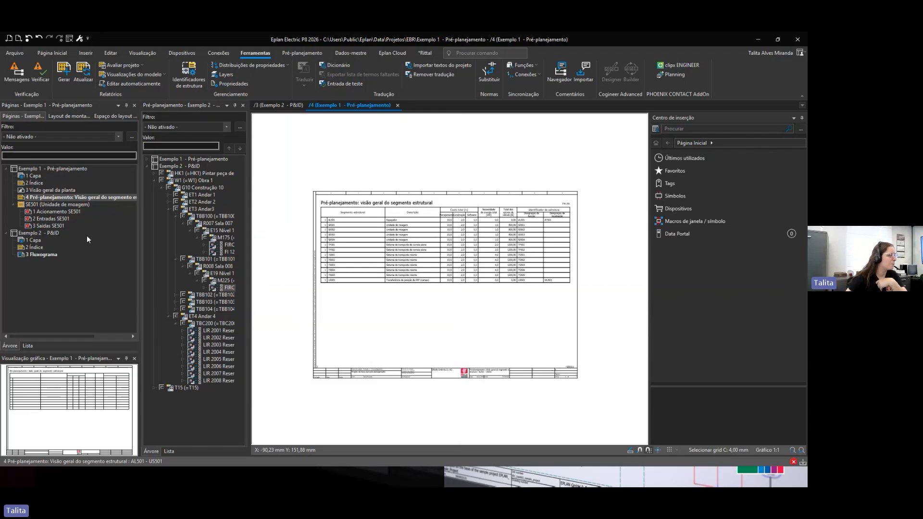
Step: Open the Fluxograma page of Exemplo 2 - P&ID and run Evaluate project to generate its reports
{"action": "left_click", "coordinate": [7, 170]}
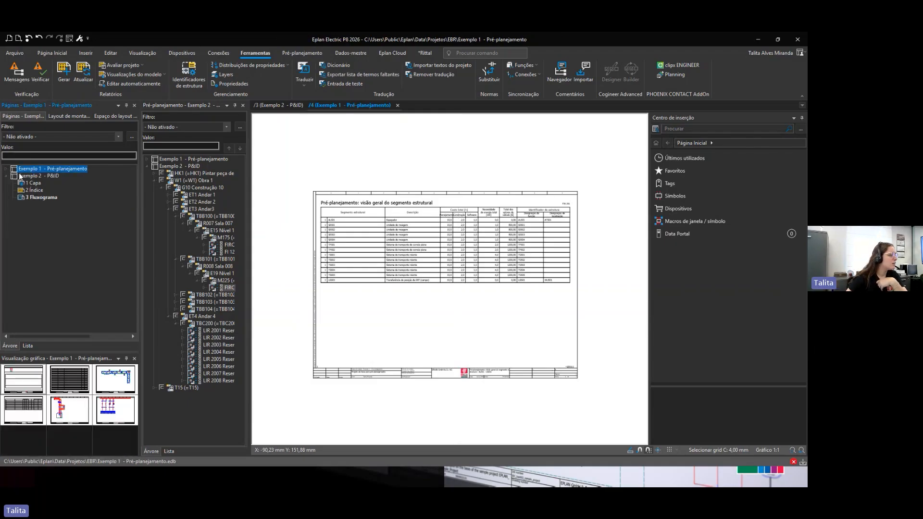
{"action": "double_click", "coordinate": [34, 195]}
{"action": "left_click", "coordinate": [34, 197]}
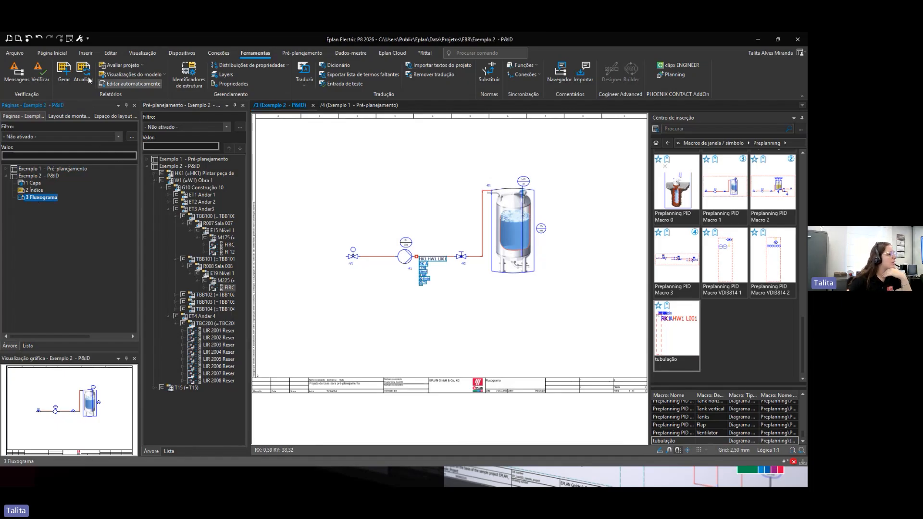
{"action": "left_click", "coordinate": [120, 66]}
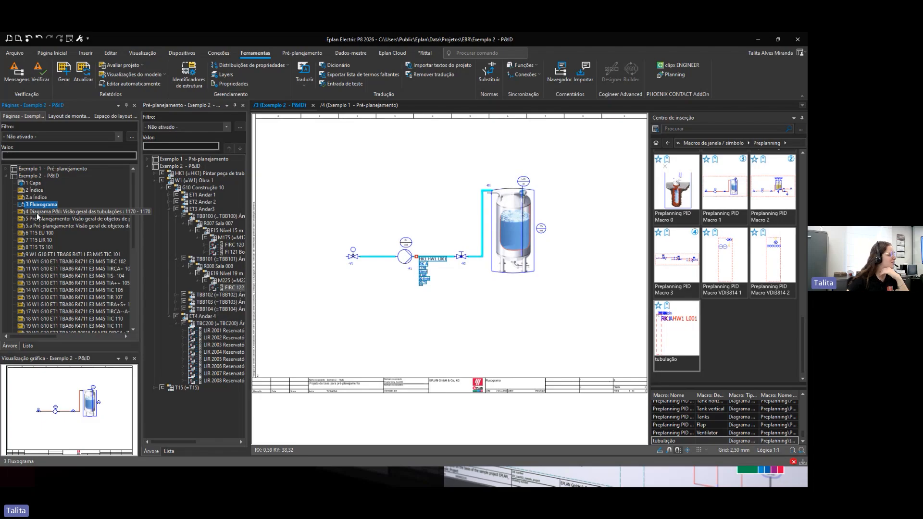
Step: Open the generated P&I pipeline overview report page and pan across its table columns
{"action": "left_click", "coordinate": [34, 214]}
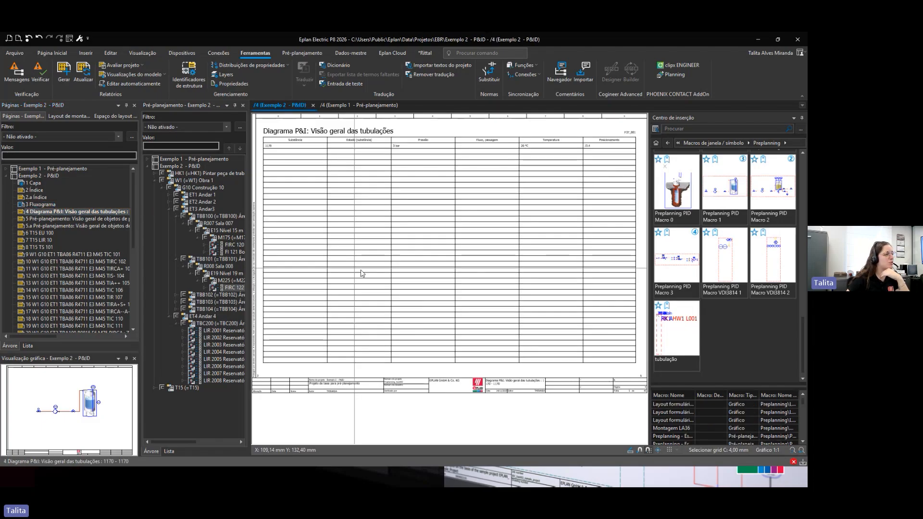
{"action": "scroll", "coordinate": [360, 279], "scroll_direction": "up", "scroll_amount": 3}
{"action": "scroll", "coordinate": [358, 290], "scroll_direction": "up", "scroll_amount": 1}
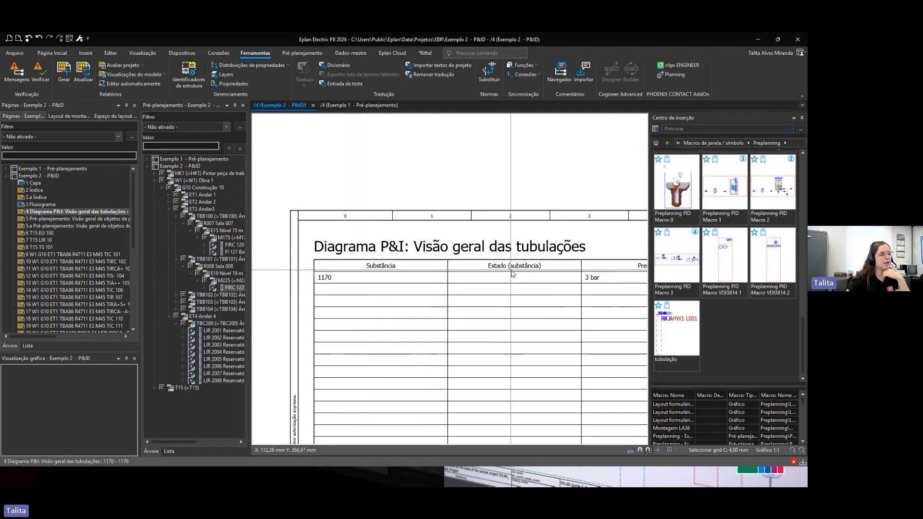
{"action": "middle_click_drag", "start_coordinate": [496, 304], "coordinate": [373, 296]}
{"action": "scroll", "coordinate": [337, 294], "scroll_direction": "down", "scroll_amount": 2}
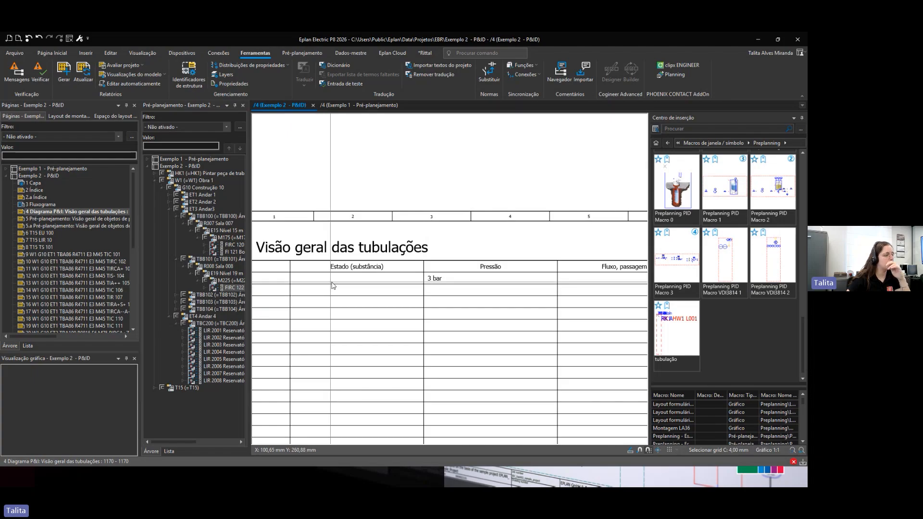
{"action": "scroll", "coordinate": [534, 308], "scroll_direction": "down", "scroll_amount": 1}
{"action": "scroll", "coordinate": [532, 305], "scroll_direction": "down", "scroll_amount": 1}
{"action": "middle_click_drag", "start_coordinate": [479, 308], "coordinate": [358, 306]}
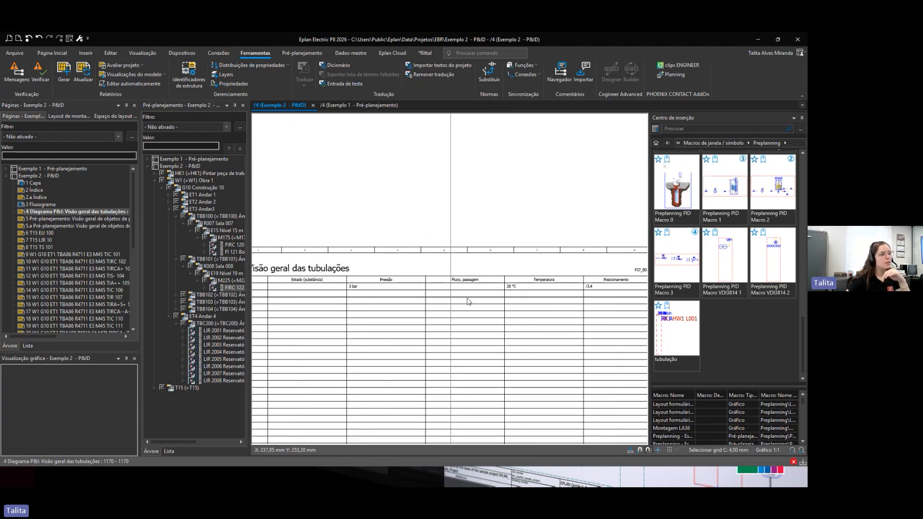
{"action": "scroll", "coordinate": [530, 297], "scroll_direction": "down", "scroll_amount": 1}
{"action": "scroll", "coordinate": [531, 300], "scroll_direction": "down", "scroll_amount": 1}
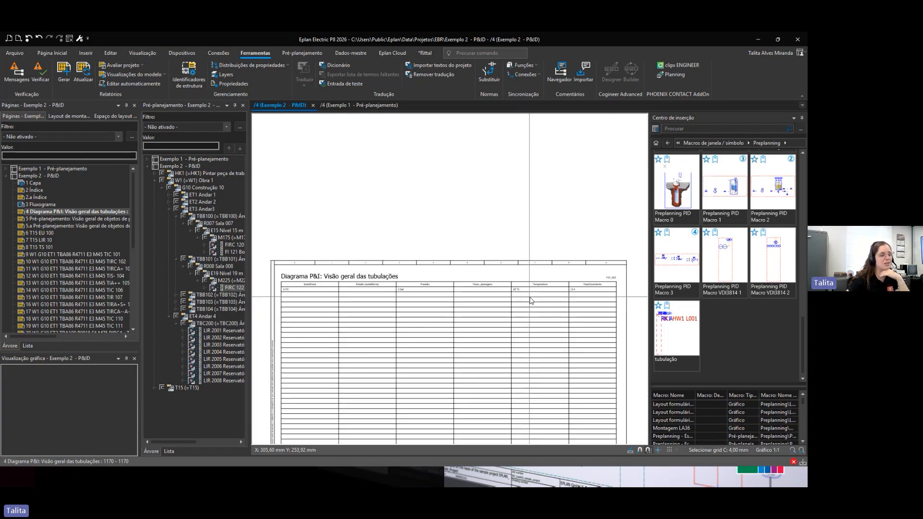
{"action": "middle_click_drag", "start_coordinate": [380, 339], "coordinate": [428, 292]}
{"action": "scroll", "coordinate": [425, 285], "scroll_direction": "up", "scroll_amount": 1}
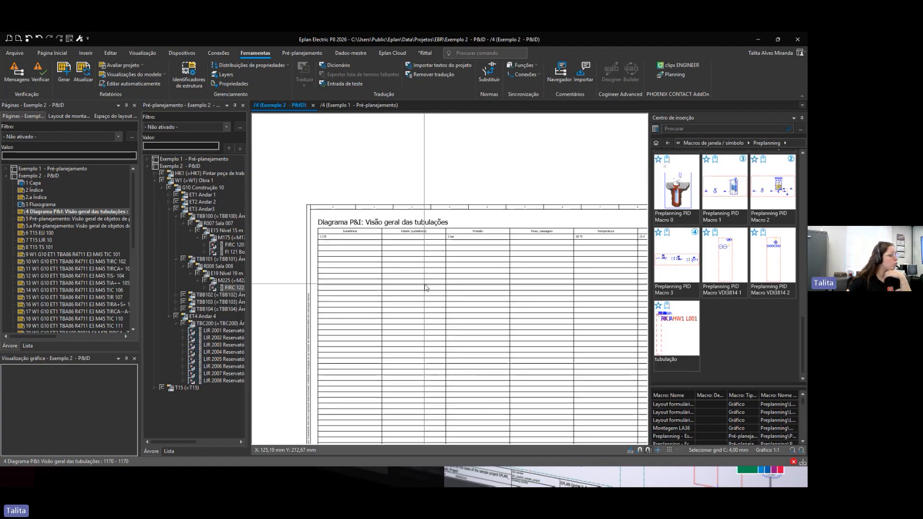
Step: Open the planning objects overview report page and zoom into its table
{"action": "left_click", "coordinate": [51, 221]}
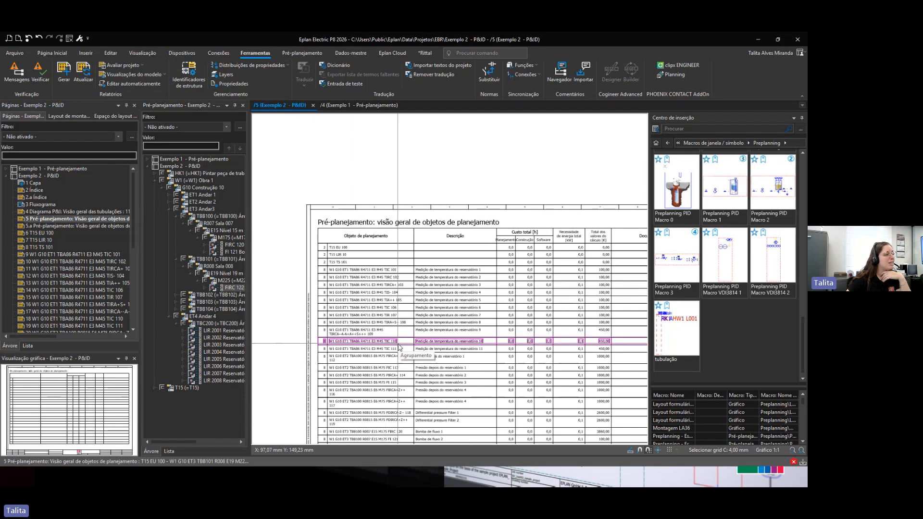
{"action": "scroll", "coordinate": [403, 380], "scroll_direction": "up", "scroll_amount": 2}
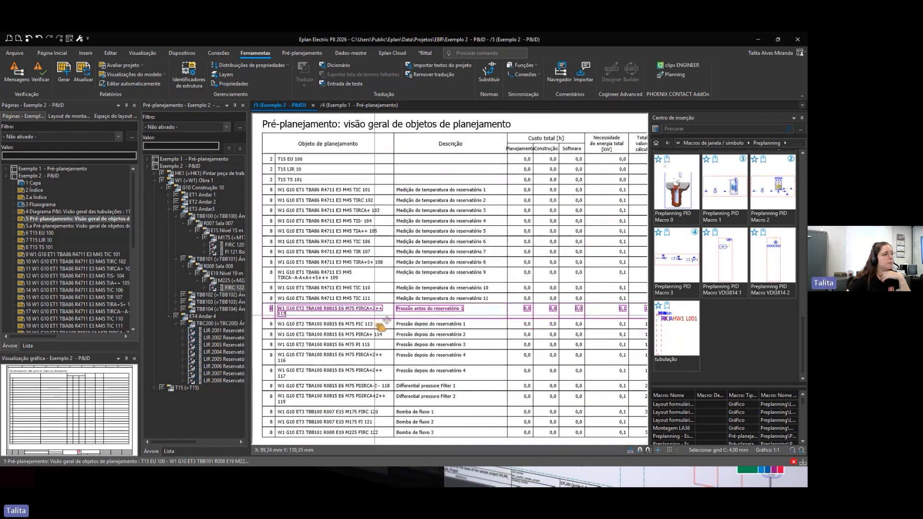
{"action": "scroll", "coordinate": [385, 320], "scroll_direction": "down", "scroll_amount": 2}
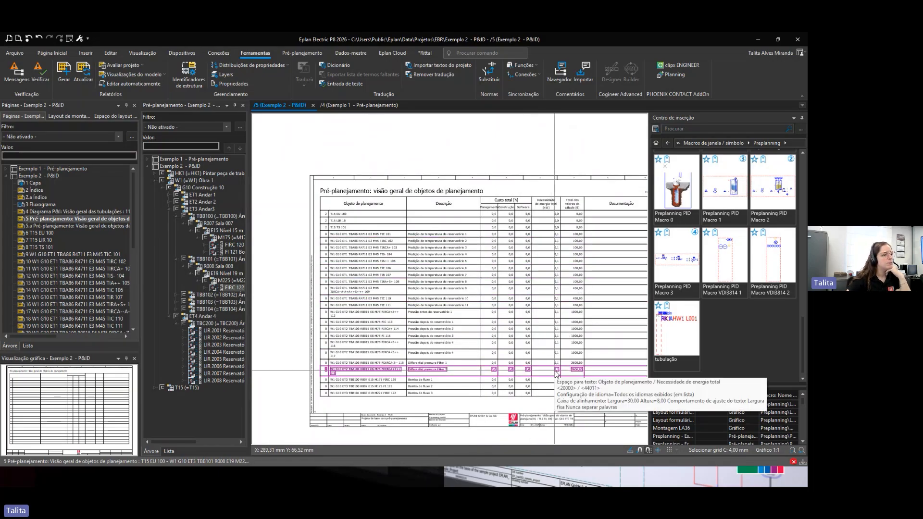
Step: Open the PCT technical specification pages for EU 100 and TIC 101 and zoom into their fields
{"action": "double_click", "coordinate": [82, 234]}
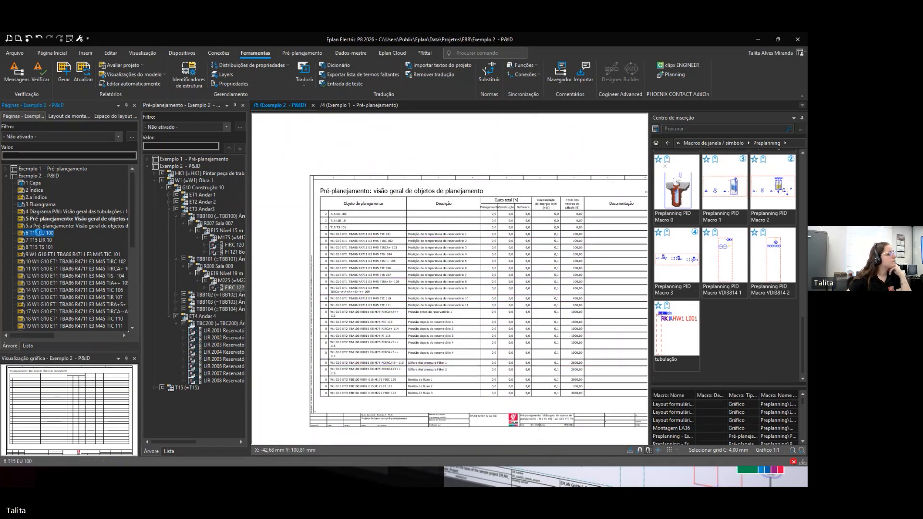
{"action": "scroll", "coordinate": [292, 262], "scroll_direction": "up", "scroll_amount": 2}
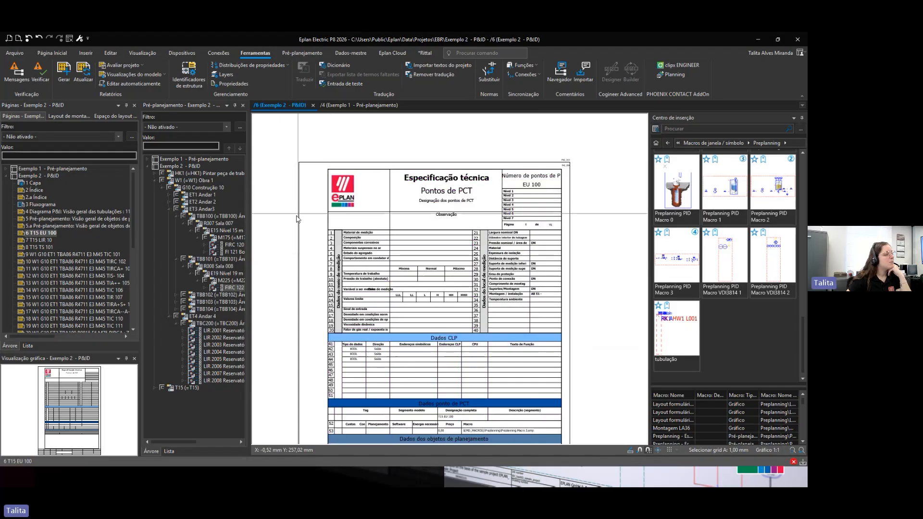
{"action": "middle_click_drag", "start_coordinate": [294, 282], "coordinate": [302, 306]}
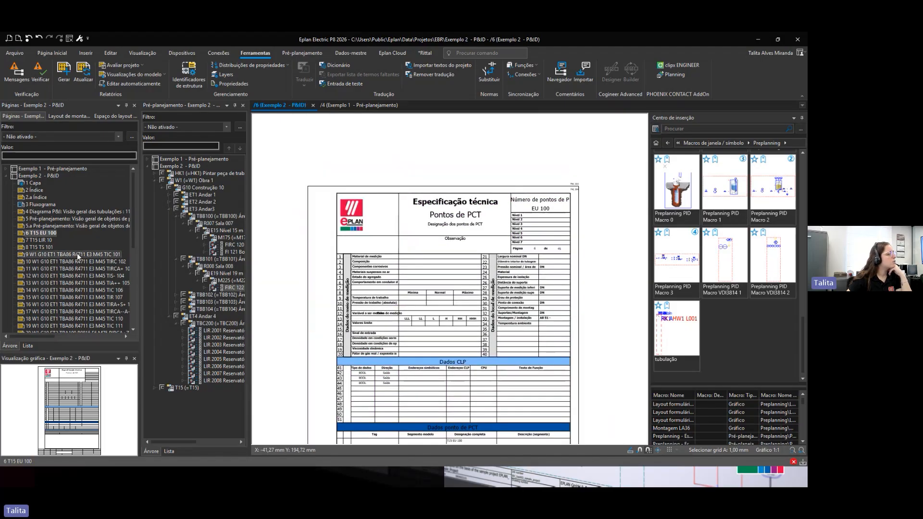
{"action": "double_click", "coordinate": [78, 255]}
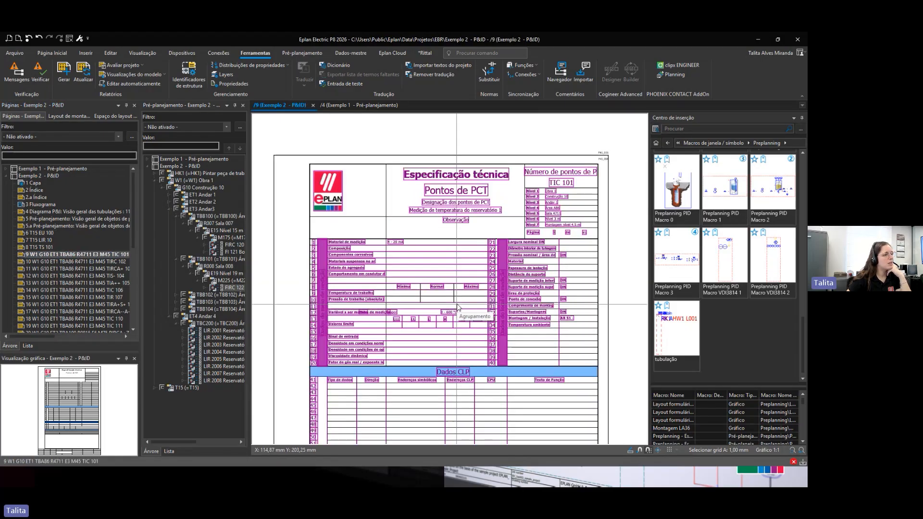
{"action": "scroll", "coordinate": [529, 269], "scroll_direction": "up", "scroll_amount": 3}
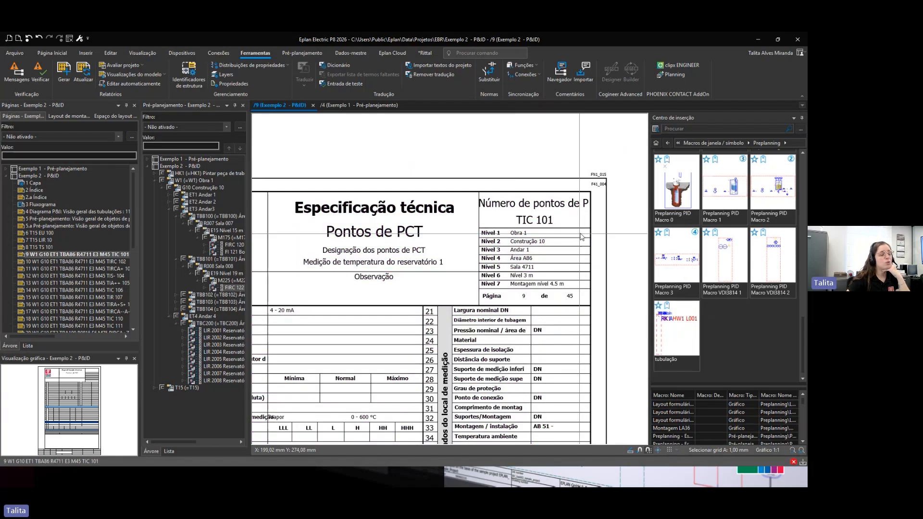
{"action": "scroll", "coordinate": [578, 265], "scroll_direction": "down", "scroll_amount": 5}
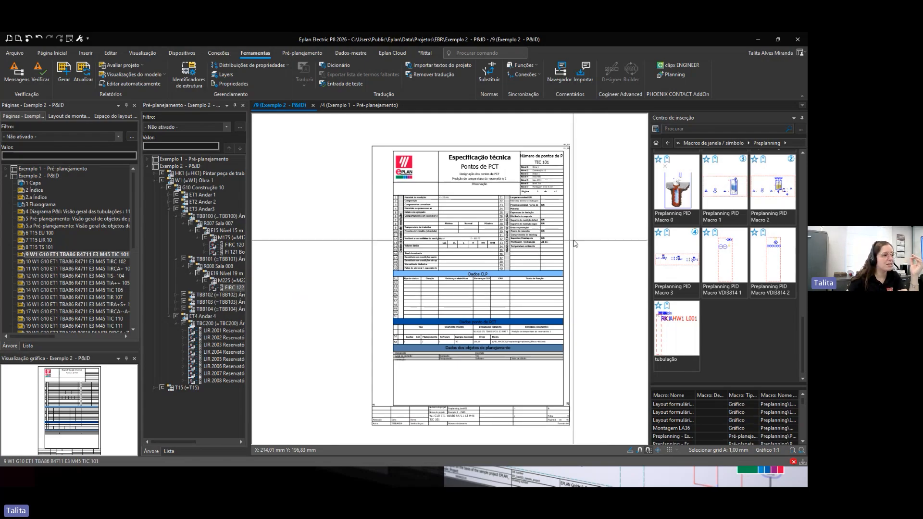
{"action": "scroll", "coordinate": [573, 243], "scroll_direction": "up", "scroll_amount": 5}
{"action": "scroll", "coordinate": [486, 243], "scroll_direction": "down", "scroll_amount": 6}
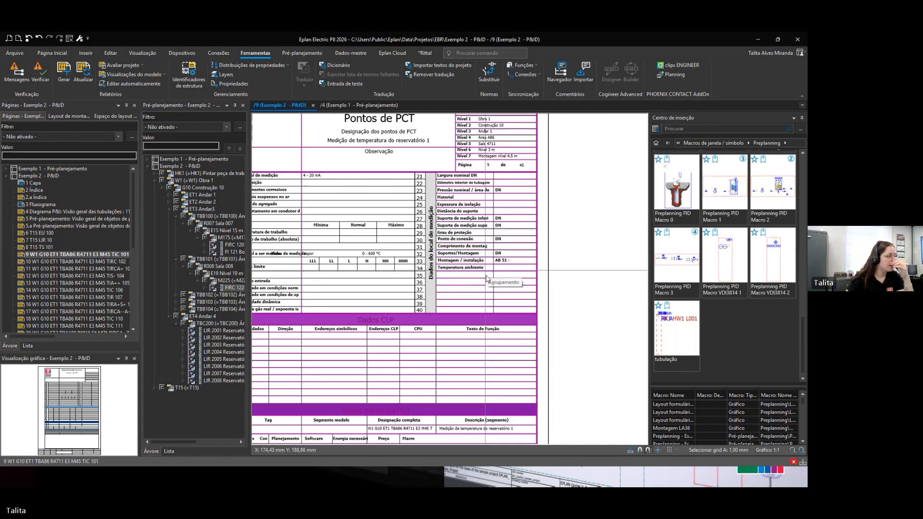
Step: Leaf through the PCT technical specification pages of the remaining measurement points and pipeline entries
{"action": "left_click", "coordinate": [81, 267]}
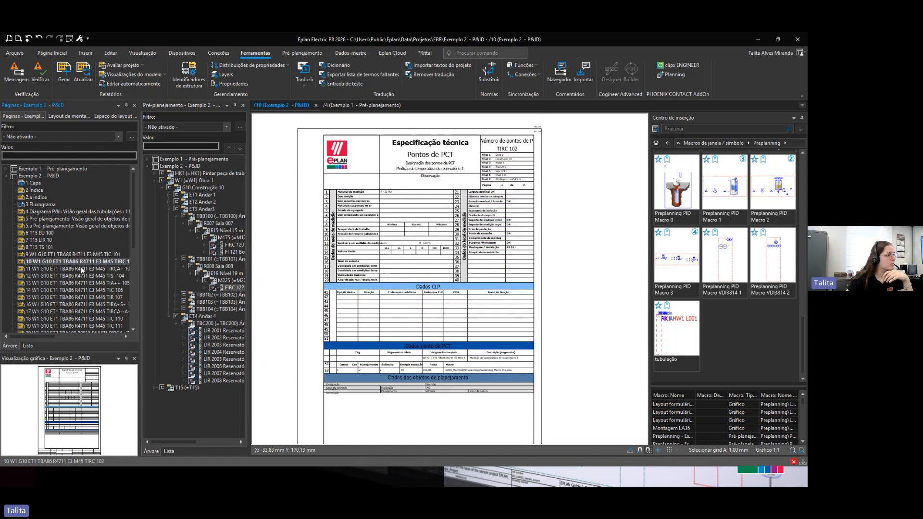
{"action": "left_click", "coordinate": [80, 284]}
{"action": "scroll", "coordinate": [80, 284], "scroll_direction": "down", "scroll_amount": 1}
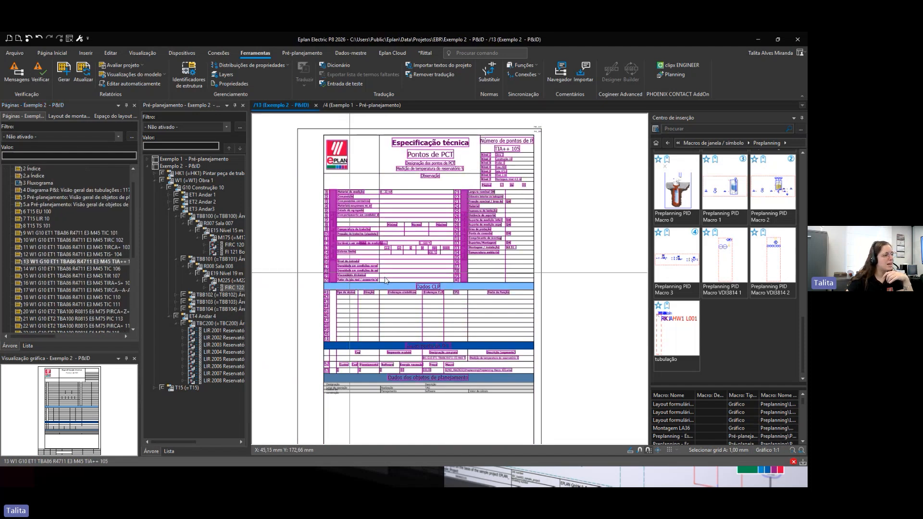
{"action": "scroll", "coordinate": [460, 263], "scroll_direction": "up", "scroll_amount": 5}
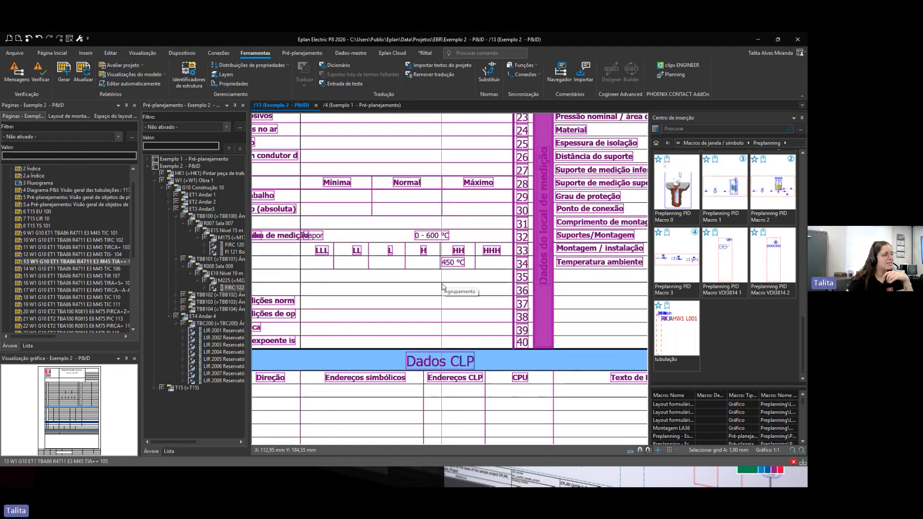
{"action": "scroll", "coordinate": [459, 263], "scroll_direction": "down", "scroll_amount": 5}
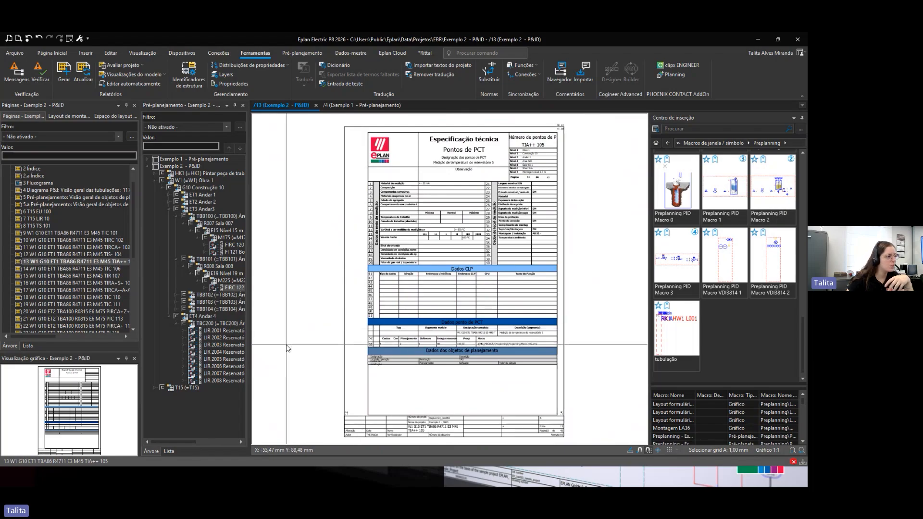
{"action": "left_click", "coordinate": [89, 290]}
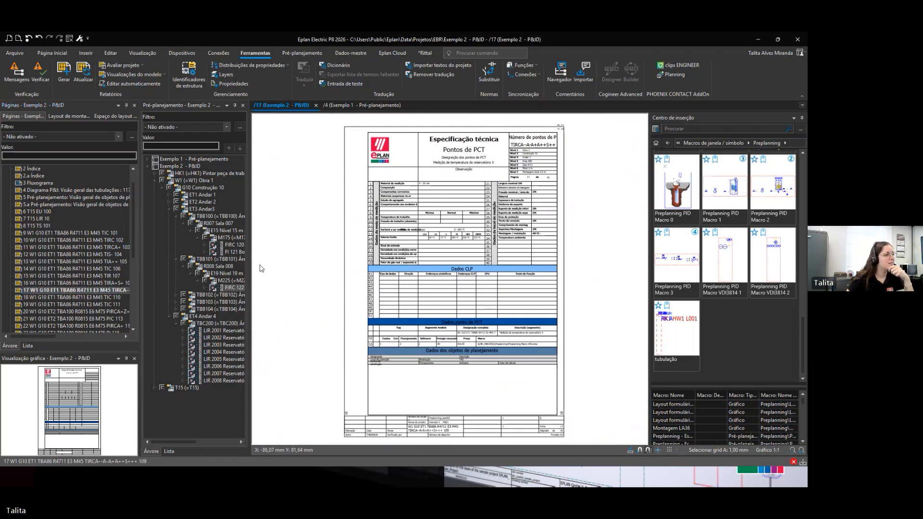
{"action": "scroll", "coordinate": [439, 225], "scroll_direction": "up", "scroll_amount": 4}
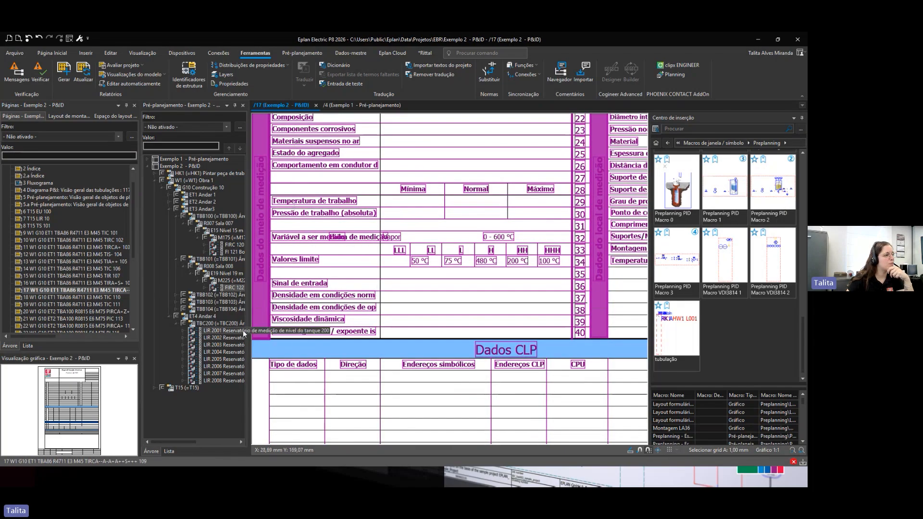
{"action": "scroll", "coordinate": [351, 312], "scroll_direction": "down", "scroll_amount": 5}
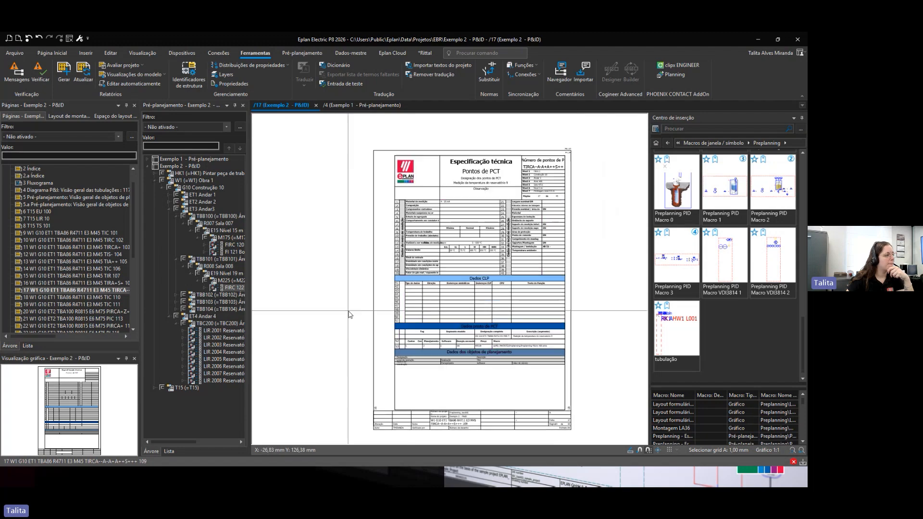
{"action": "scroll", "coordinate": [99, 278], "scroll_direction": "down", "scroll_amount": 4}
{"action": "left_click", "coordinate": [96, 269]}
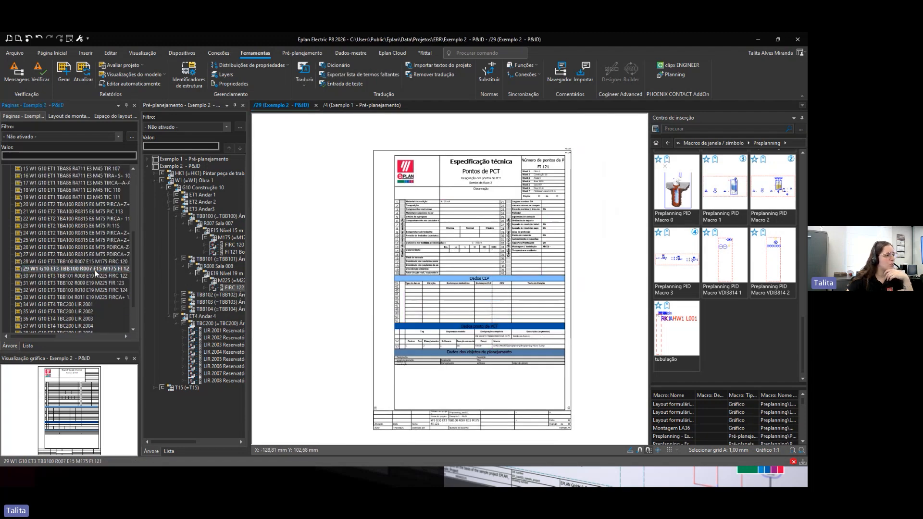
{"action": "left_click", "coordinate": [83, 290]}
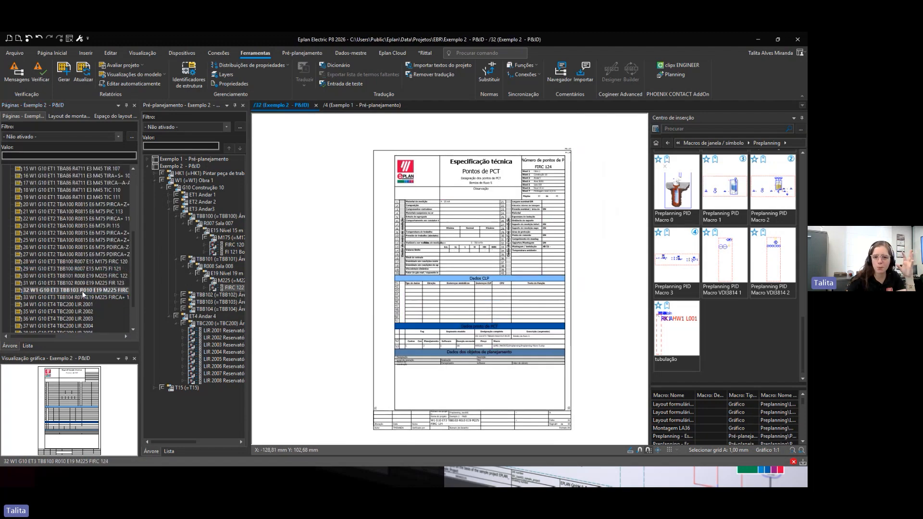
{"action": "scroll", "coordinate": [83, 294], "scroll_direction": "down", "scroll_amount": 2}
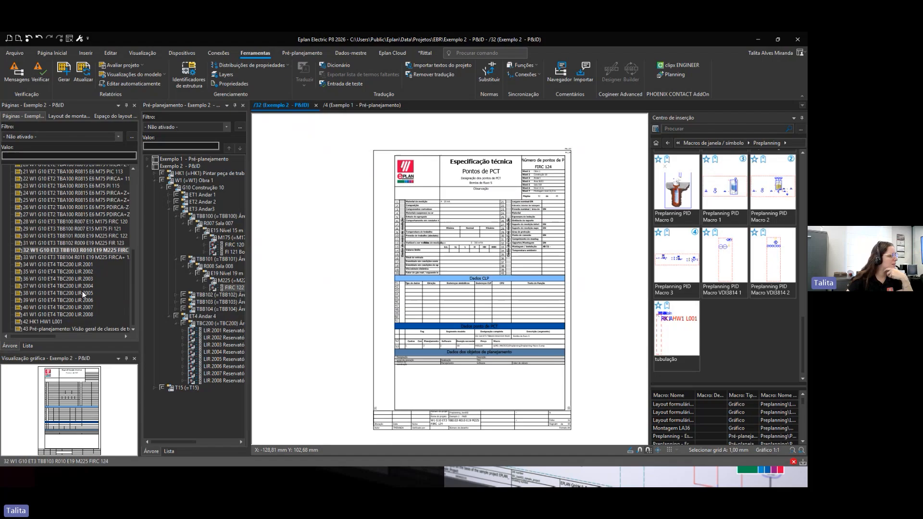
{"action": "left_click", "coordinate": [96, 258]}
{"action": "left_click", "coordinate": [67, 264]}
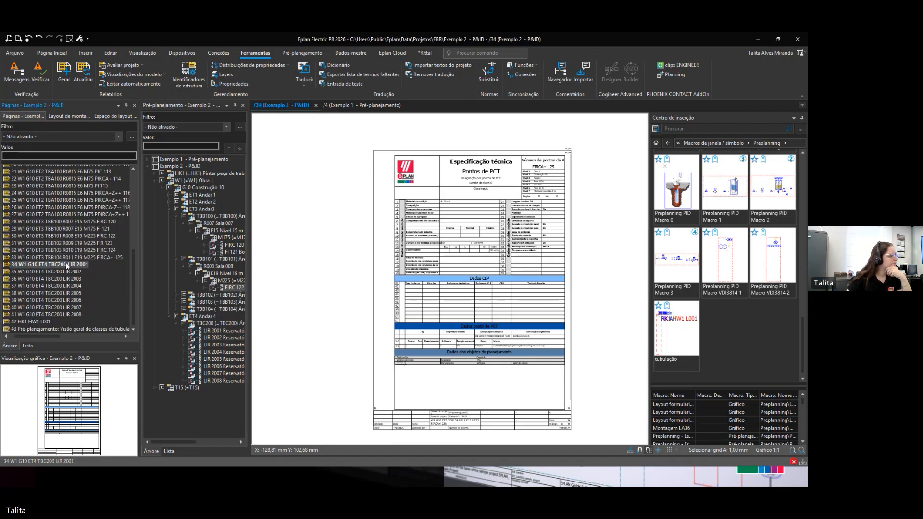
{"action": "left_click", "coordinate": [35, 324]}
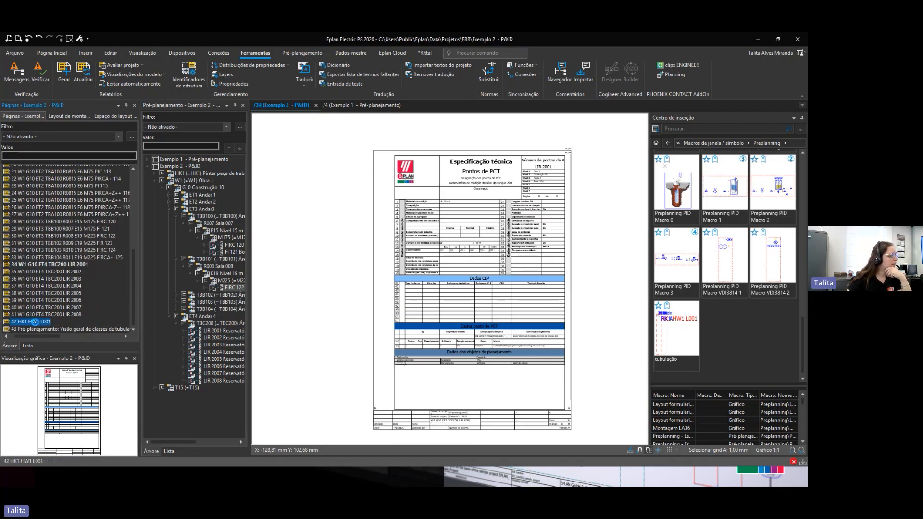
Step: Open the pre-planning piping class overview report page and zoom into its table columns
{"action": "left_click", "coordinate": [41, 329]}
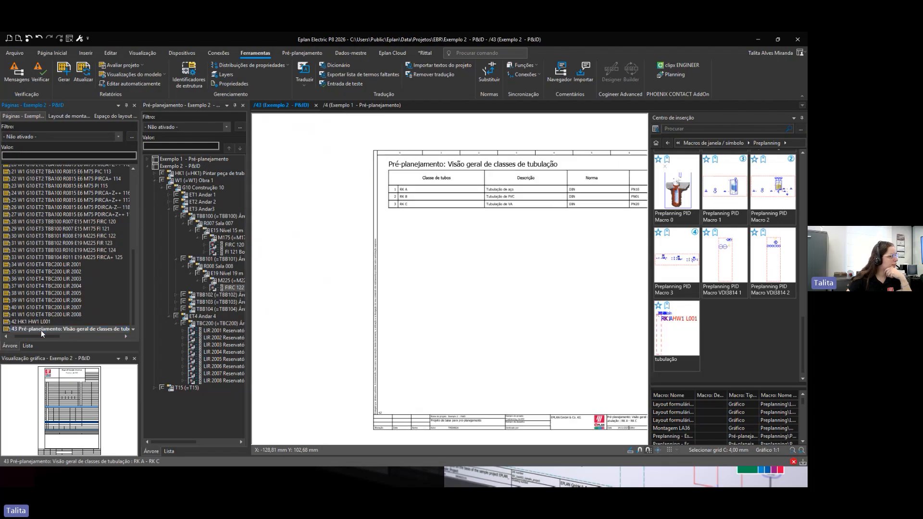
{"action": "scroll", "coordinate": [518, 232], "scroll_direction": "up", "scroll_amount": 3}
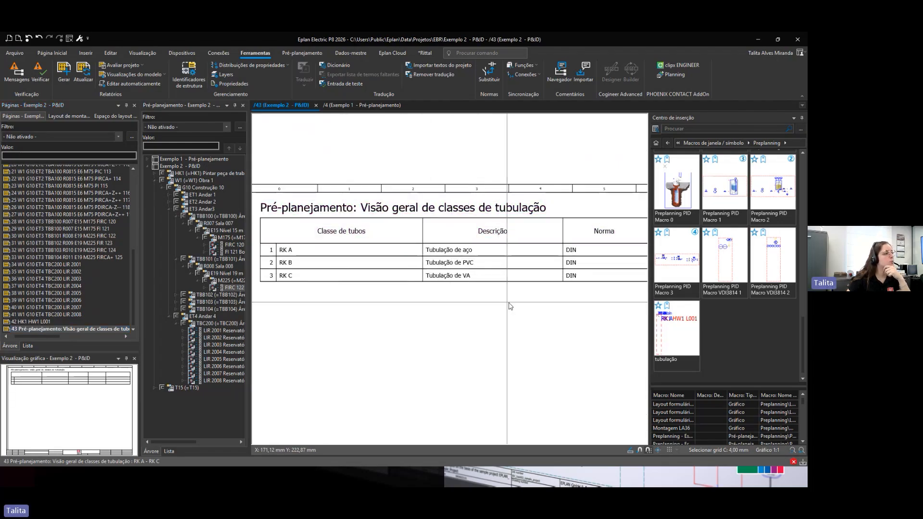
{"action": "middle_click_drag", "start_coordinate": [539, 314], "coordinate": [356, 341]}
{"action": "scroll", "coordinate": [406, 303], "scroll_direction": "down", "scroll_amount": 2}
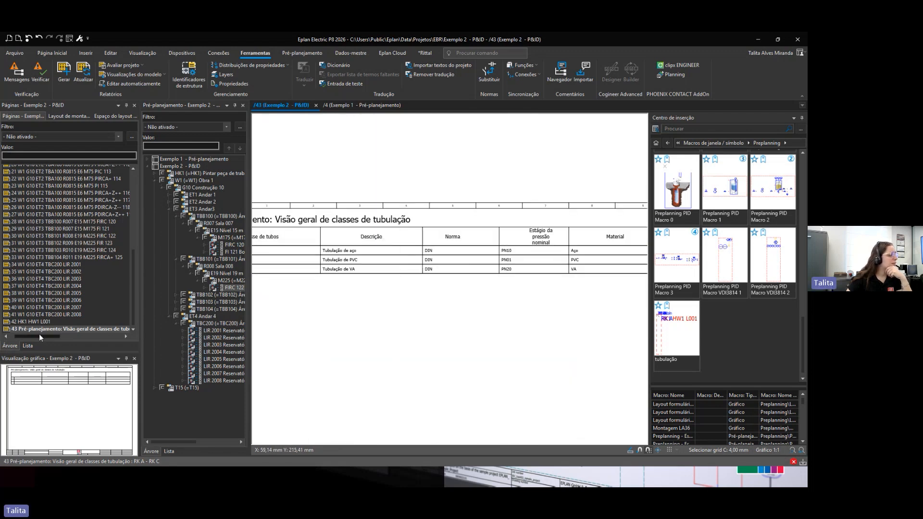
{"action": "left_click_drag", "start_coordinate": [39, 334], "coordinate": [31, 335]}
{"action": "scroll", "coordinate": [80, 288], "scroll_direction": "up", "scroll_amount": 8}
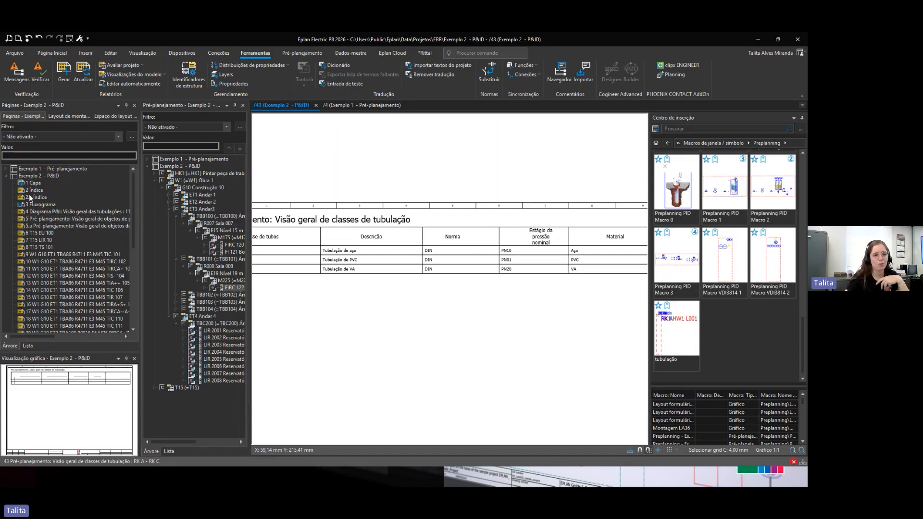
Step: Close the open pre-planning projects Exemplo 1 and Exemplo 2
{"action": "left_click", "coordinate": [6, 177]}
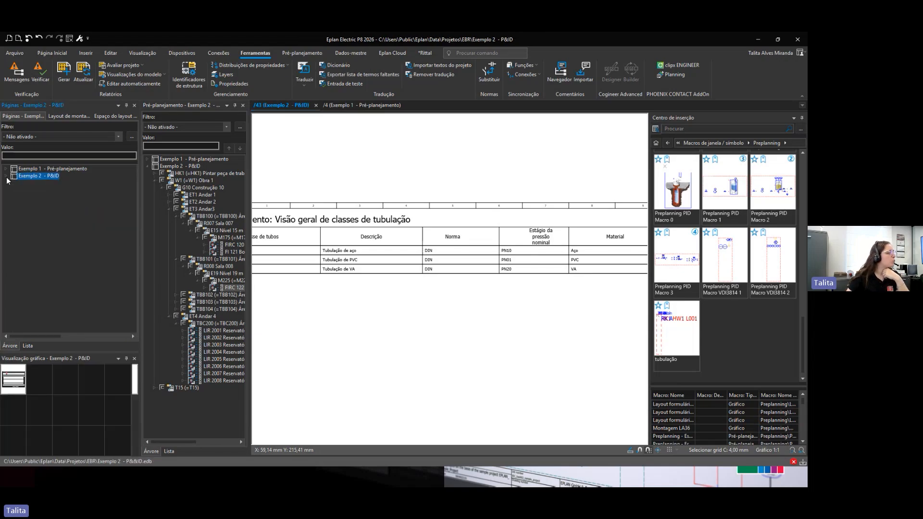
{"action": "left_click", "coordinate": [70, 39]}
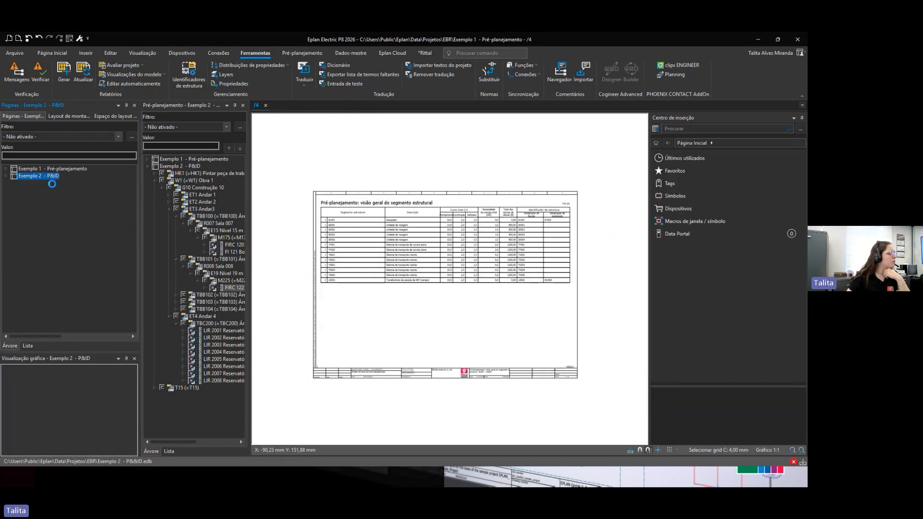
{"action": "left_click", "coordinate": [71, 39]}
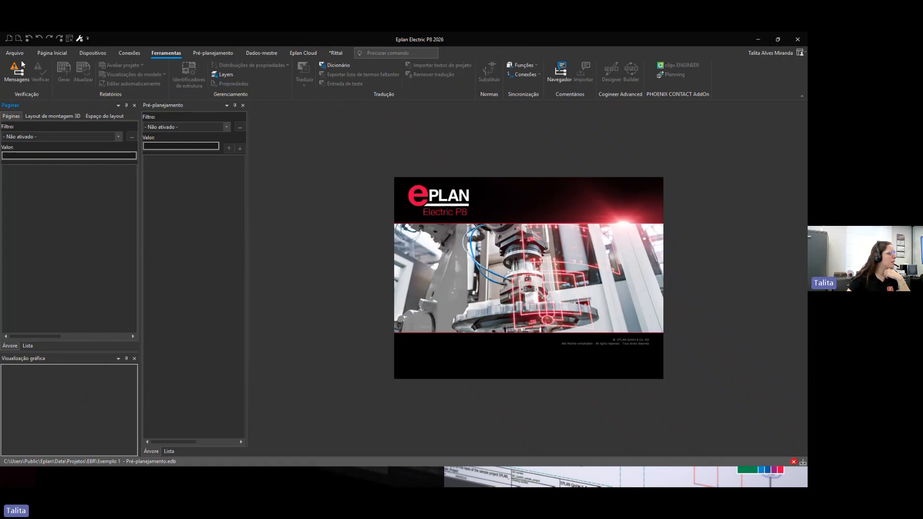
Step: Open EPLAN_Sample_Project from the recently used projects and open its P&ID page 1 Pintar peça de trabalho
{"action": "left_click", "coordinate": [14, 54]}
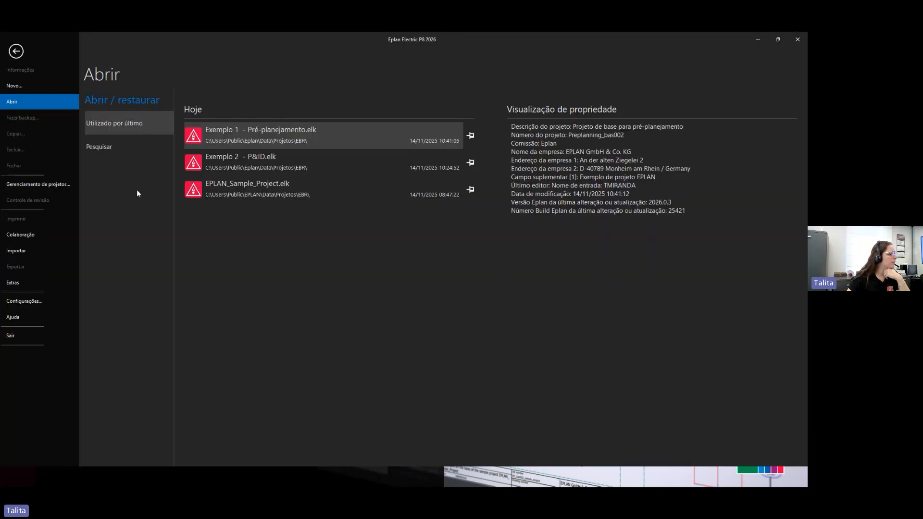
{"action": "left_click", "coordinate": [250, 186]}
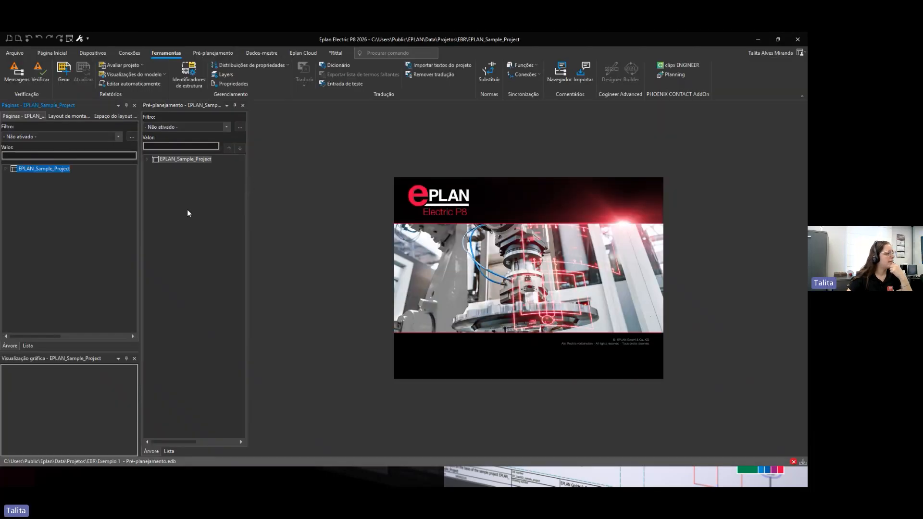
{"action": "left_click", "coordinate": [11, 169]}
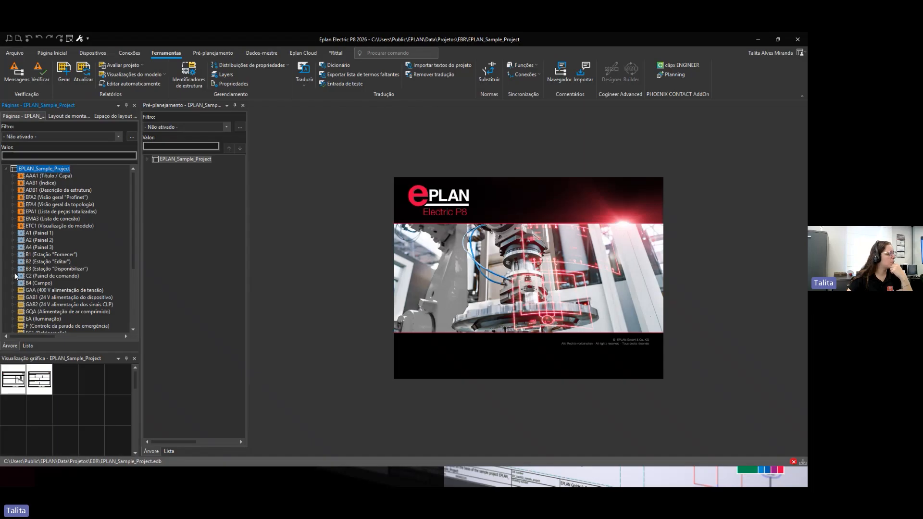
{"action": "scroll", "coordinate": [51, 317], "scroll_direction": "down", "scroll_amount": 5}
{"action": "left_click", "coordinate": [51, 330]}
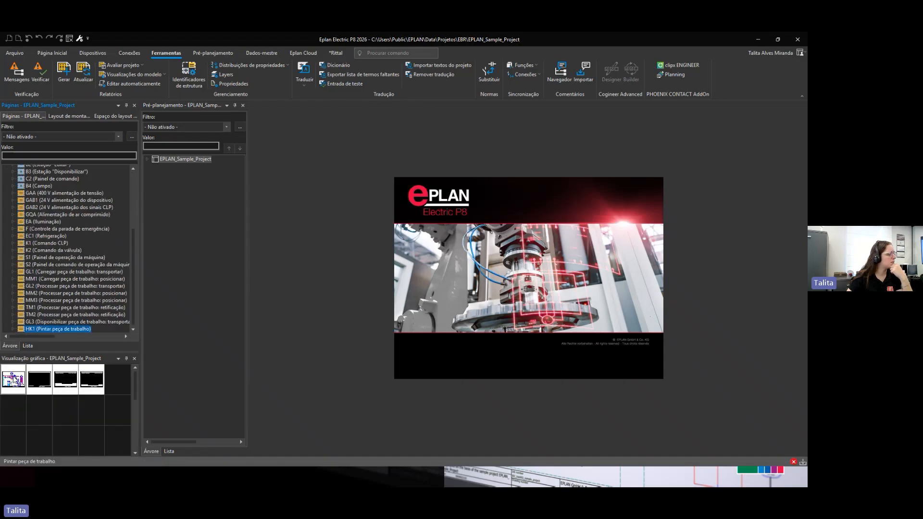
{"action": "double_click", "coordinate": [14, 379]}
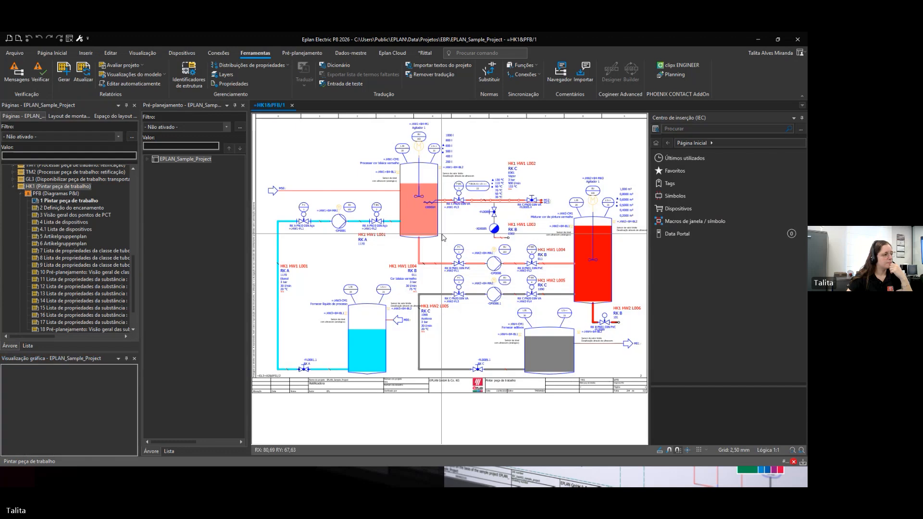
Step: Examine the sample P&ID diagram, zooming into the tanks, pipelines and PCT measuring points
{"action": "left_click_drag", "start_coordinate": [649, 268], "coordinate": [710, 268]}
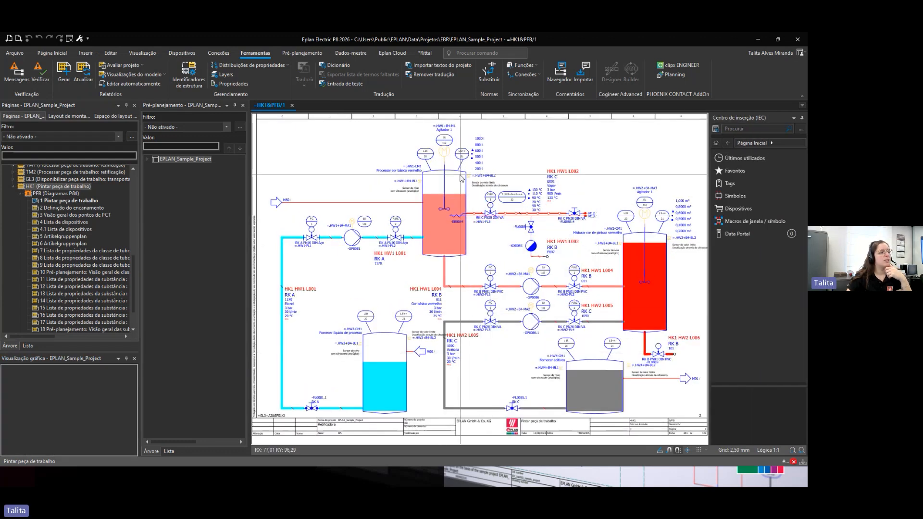
{"action": "scroll", "coordinate": [425, 162], "scroll_direction": "up", "scroll_amount": 1}
{"action": "middle_click_drag", "start_coordinate": [425, 162], "coordinate": [435, 255]}
{"action": "scroll", "coordinate": [435, 262], "scroll_direction": "up", "scroll_amount": 4}
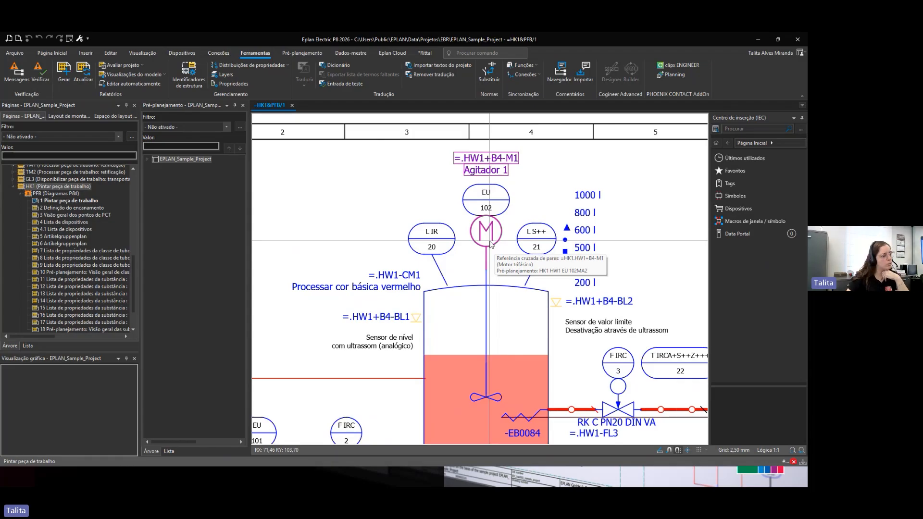
{"action": "scroll", "coordinate": [491, 244], "scroll_direction": "down", "scroll_amount": 3}
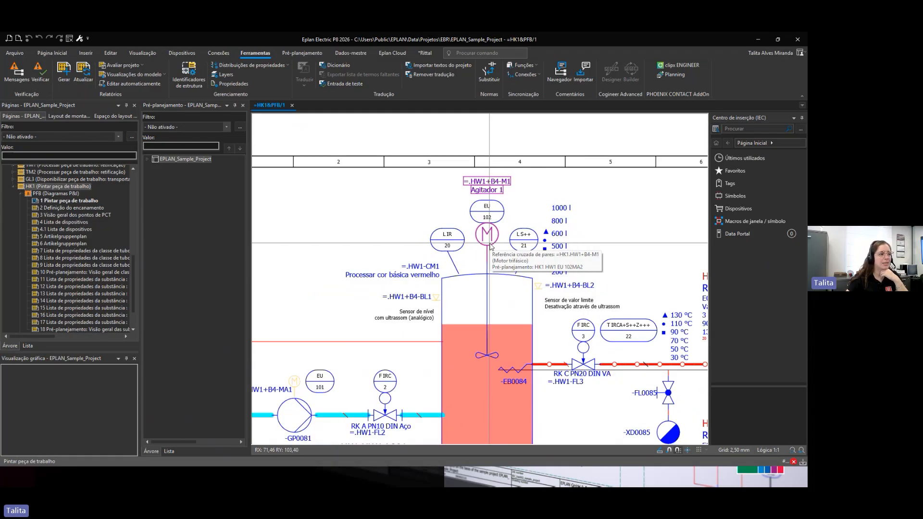
{"action": "scroll", "coordinate": [491, 244], "scroll_direction": "down", "scroll_amount": 2}
{"action": "scroll", "coordinate": [489, 245], "scroll_direction": "down", "scroll_amount": 3}
{"action": "scroll", "coordinate": [462, 305], "scroll_direction": "down", "scroll_amount": 1}
{"action": "middle_click_drag", "start_coordinate": [464, 299], "coordinate": [450, 192]}
{"action": "scroll", "coordinate": [465, 298], "scroll_direction": "down", "scroll_amount": 1}
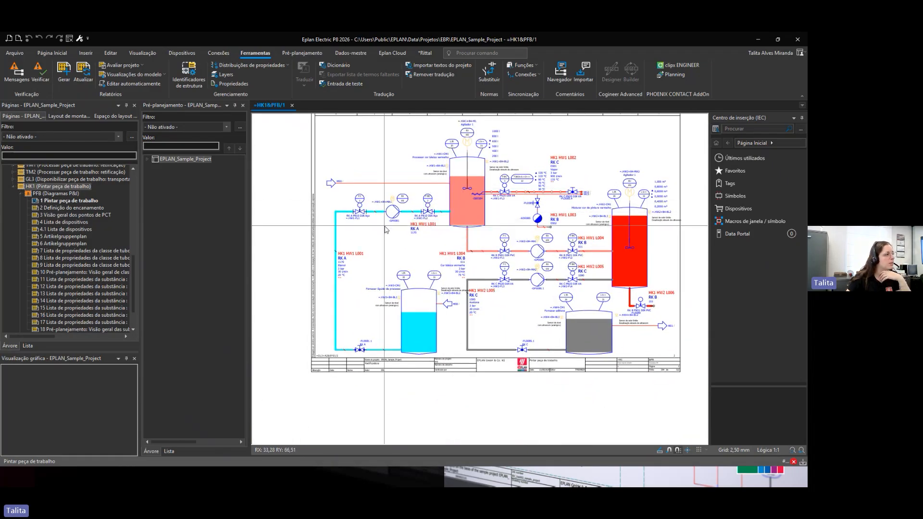
{"action": "scroll", "coordinate": [394, 231], "scroll_direction": "up", "scroll_amount": 2}
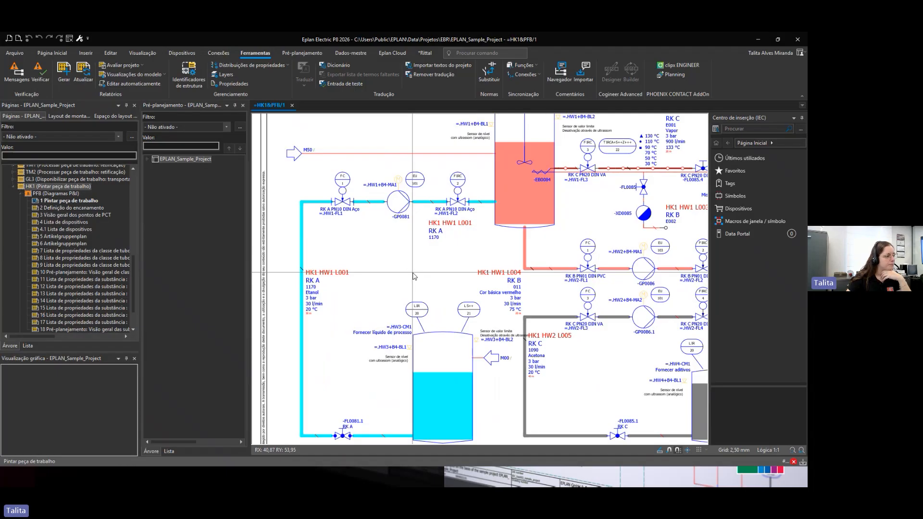
{"action": "scroll", "coordinate": [414, 276], "scroll_direction": "down", "scroll_amount": 3}
{"action": "scroll", "coordinate": [402, 327], "scroll_direction": "up", "scroll_amount": 5}
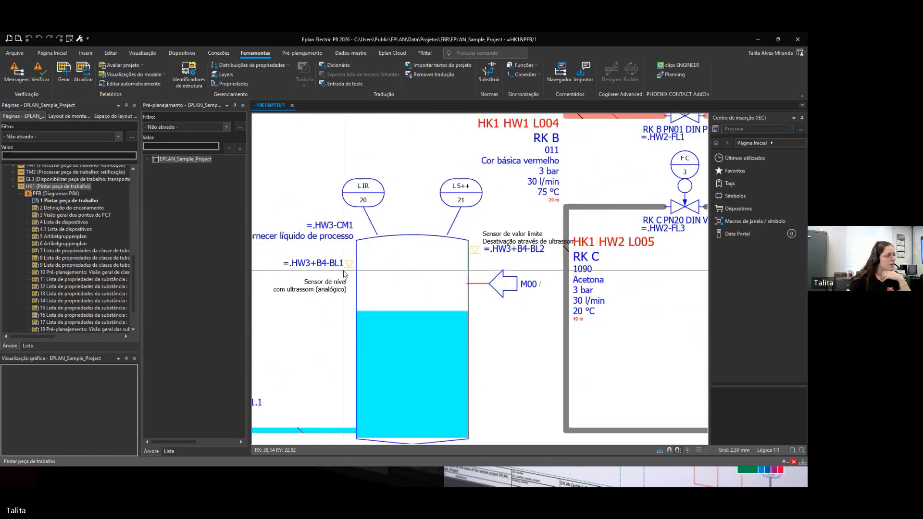
{"action": "scroll", "coordinate": [443, 325], "scroll_direction": "down", "scroll_amount": 2}
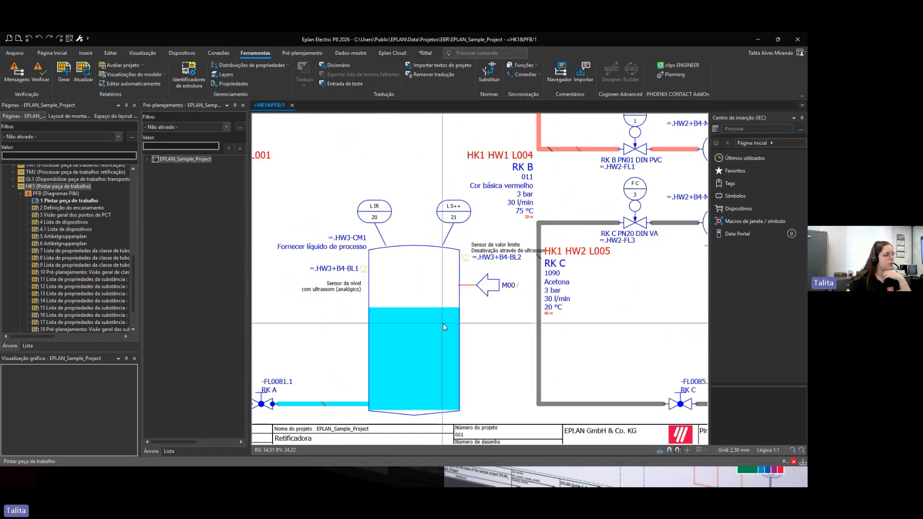
{"action": "scroll", "coordinate": [443, 324], "scroll_direction": "down", "scroll_amount": 1}
{"action": "middle_click_drag", "start_coordinate": [443, 323], "coordinate": [542, 274]}
{"action": "middle_click_drag", "start_coordinate": [542, 305], "coordinate": [533, 365]}
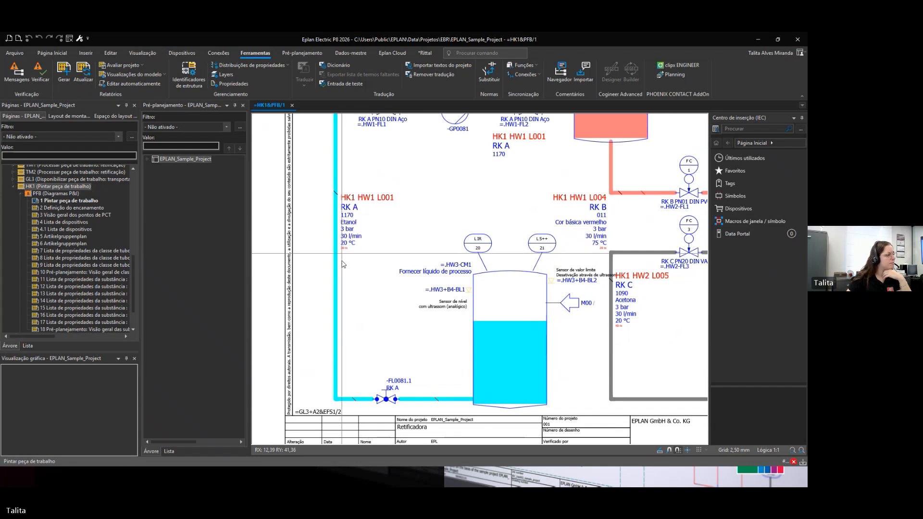
{"action": "scroll", "coordinate": [453, 342], "scroll_direction": "up", "scroll_amount": 2}
Step: Synchronize the selected level sensor =.HW3+B4-BL1 with the pre-planning navigator
{"action": "left_click", "coordinate": [462, 289]}
{"action": "right_click", "coordinate": [471, 298]}
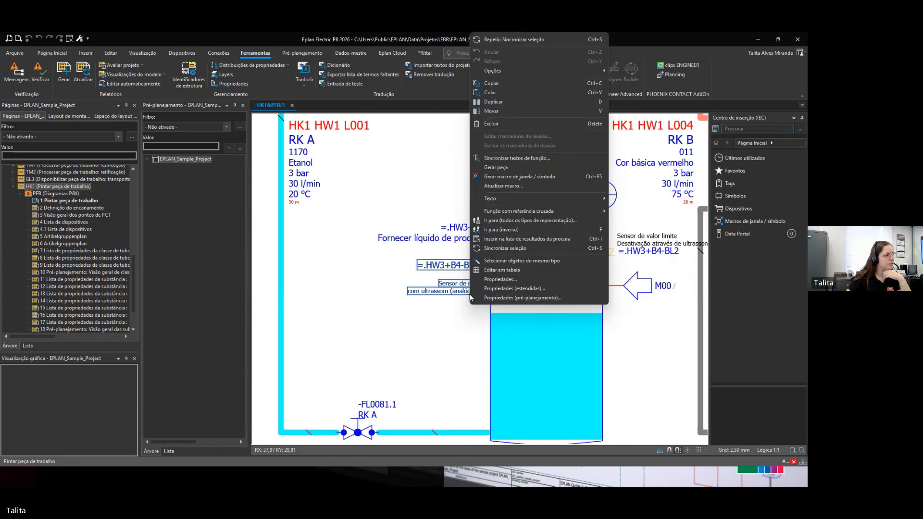
{"action": "left_click", "coordinate": [507, 248]}
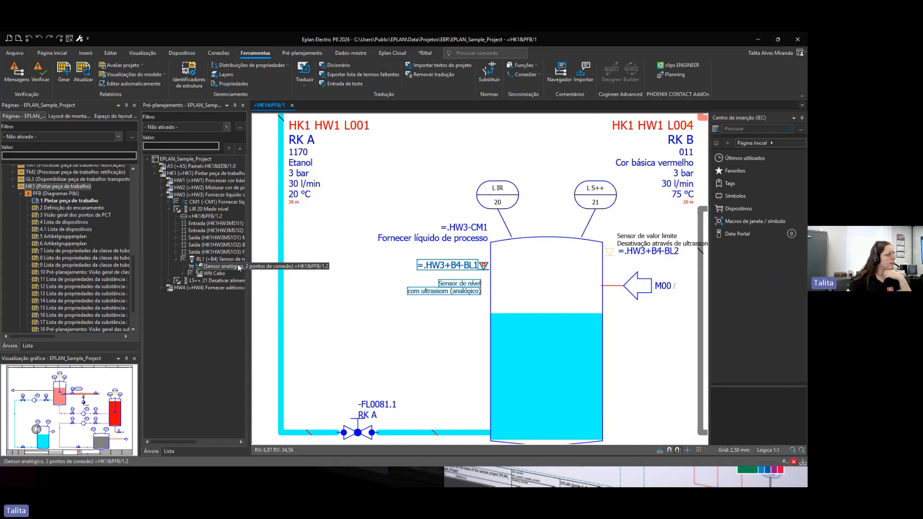
Step: Open schematic page =GAA+A1&EFS1/2 and select the multi-line level sensor =HK1.HW3+B4-BL1
{"action": "scroll", "coordinate": [58, 224], "scroll_direction": "up", "scroll_amount": 10}
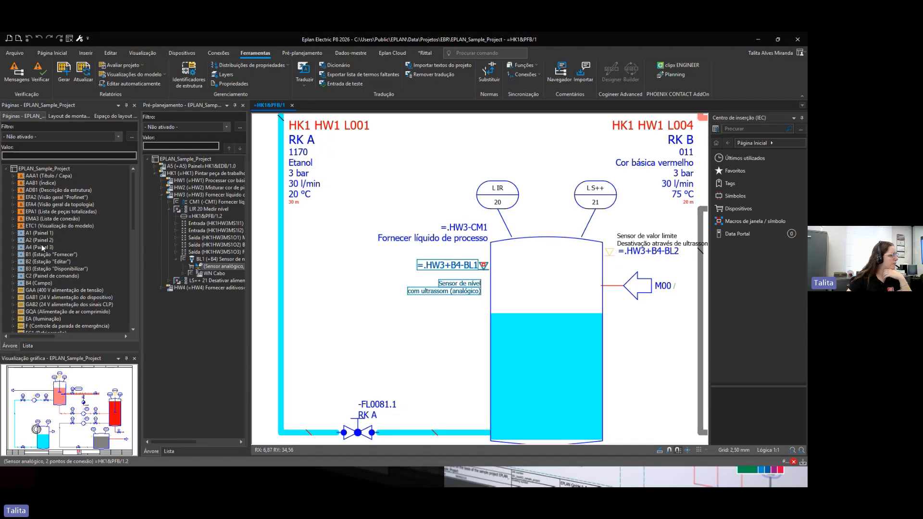
{"action": "left_click", "coordinate": [45, 292]}
{"action": "double_click", "coordinate": [107, 394]}
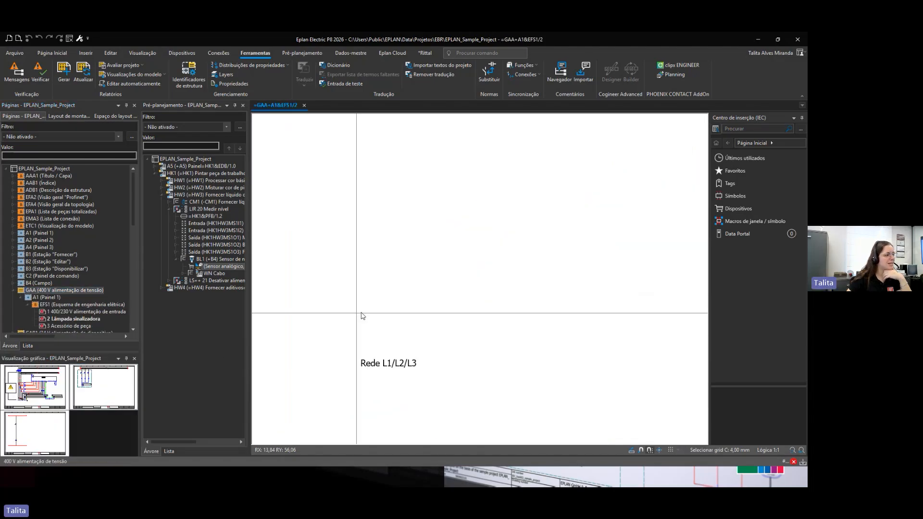
{"action": "scroll", "coordinate": [380, 312], "scroll_direction": "down", "scroll_amount": 6}
{"action": "left_click_drag", "start_coordinate": [229, 267], "coordinate": [450, 261]}
{"action": "scroll", "coordinate": [450, 261], "scroll_direction": "up", "scroll_amount": 5}
{"action": "left_click", "coordinate": [450, 262]}
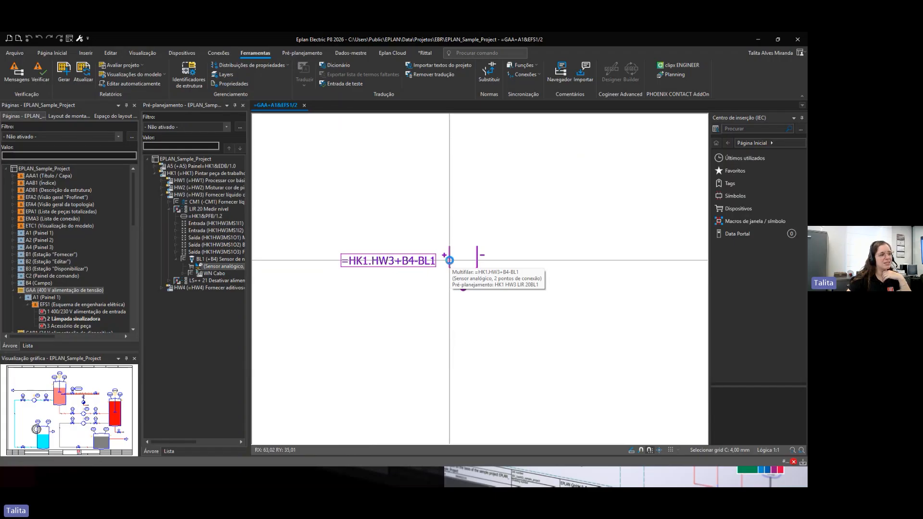
{"action": "left_click", "coordinate": [429, 261]}
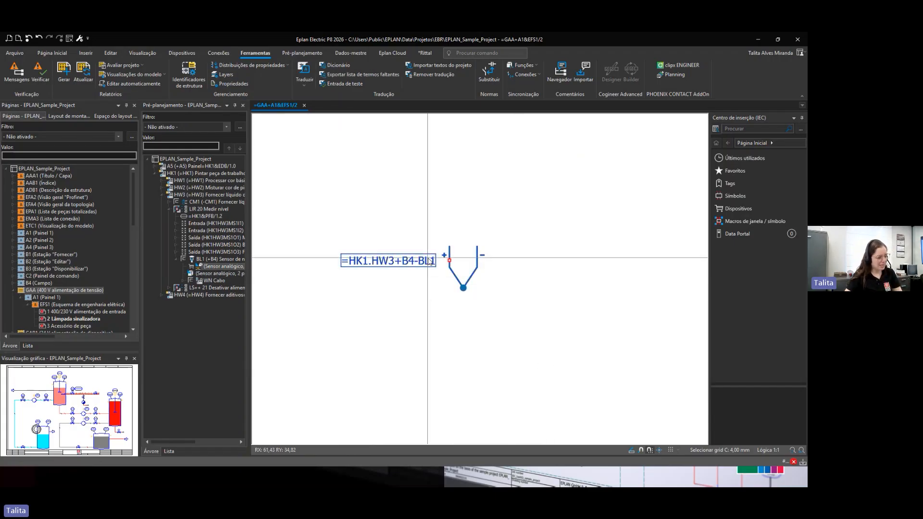
Step: Jump back and forth between the sensor's schematic and P&ID representations
{"action": "key", "text": "f"}
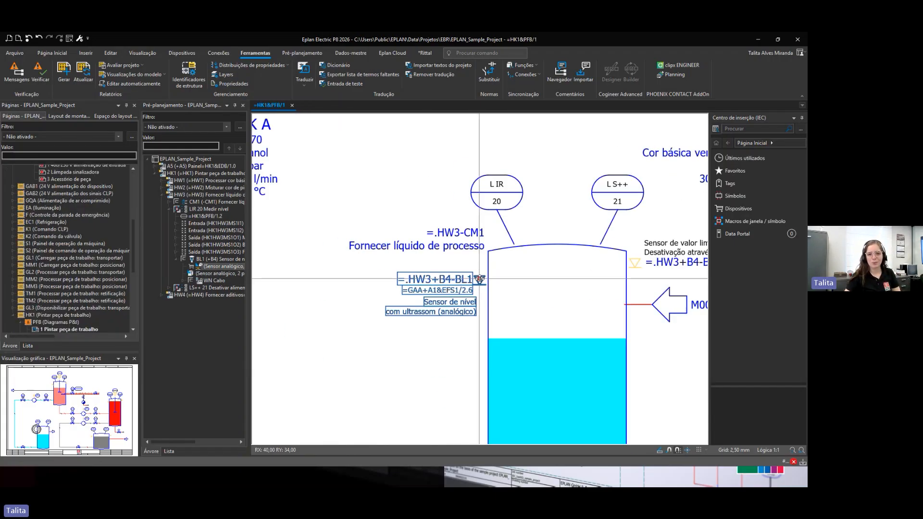
{"action": "key", "text": "f"}
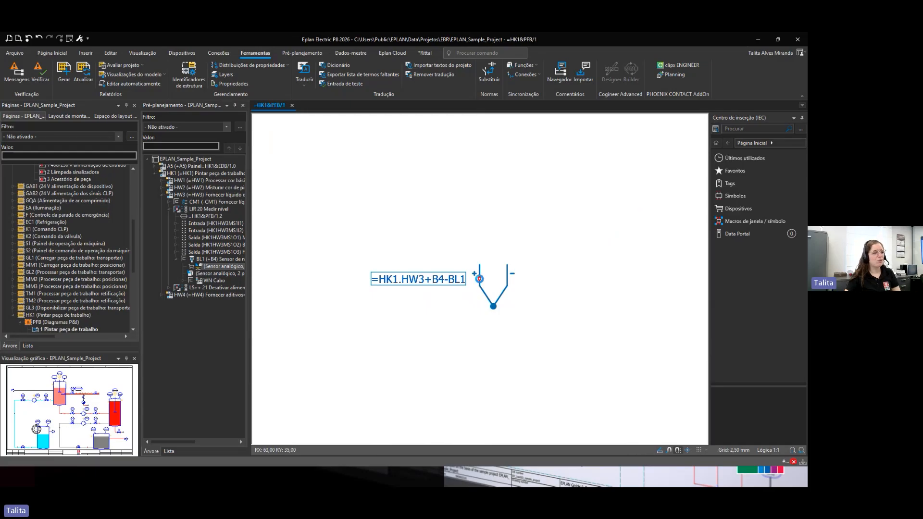
{"action": "key", "text": "f"}
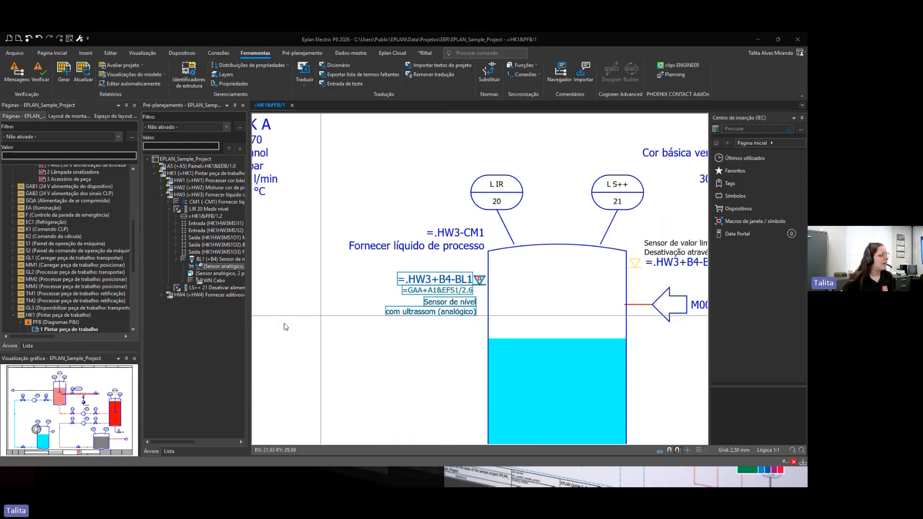
Step: Open the 2 Definição do encanamento page and zoom into its P&I pipeline overview table
{"action": "left_click", "coordinate": [60, 287]}
{"action": "scroll", "coordinate": [60, 286], "scroll_direction": "down", "scroll_amount": 6}
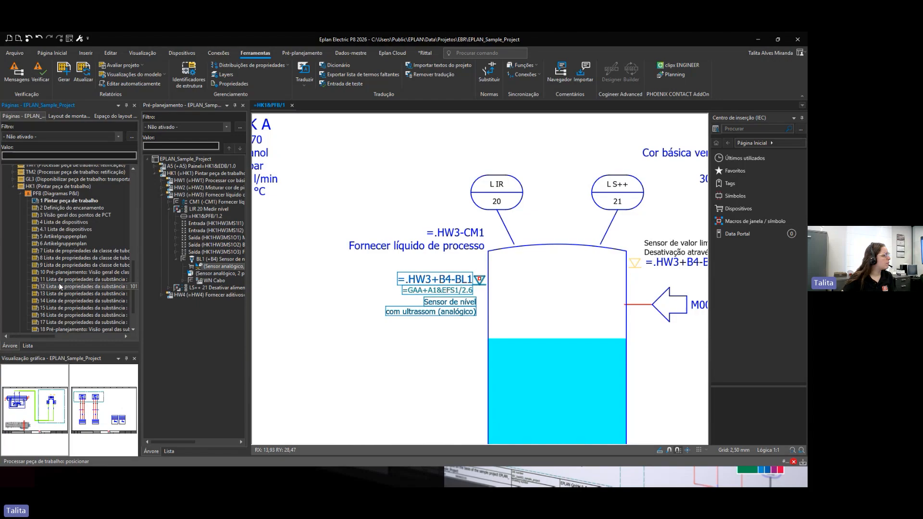
{"action": "double_click", "coordinate": [87, 210]}
{"action": "scroll", "coordinate": [456, 293], "scroll_direction": "down", "scroll_amount": 3}
{"action": "middle_click_drag", "start_coordinate": [454, 294], "coordinate": [483, 445]}
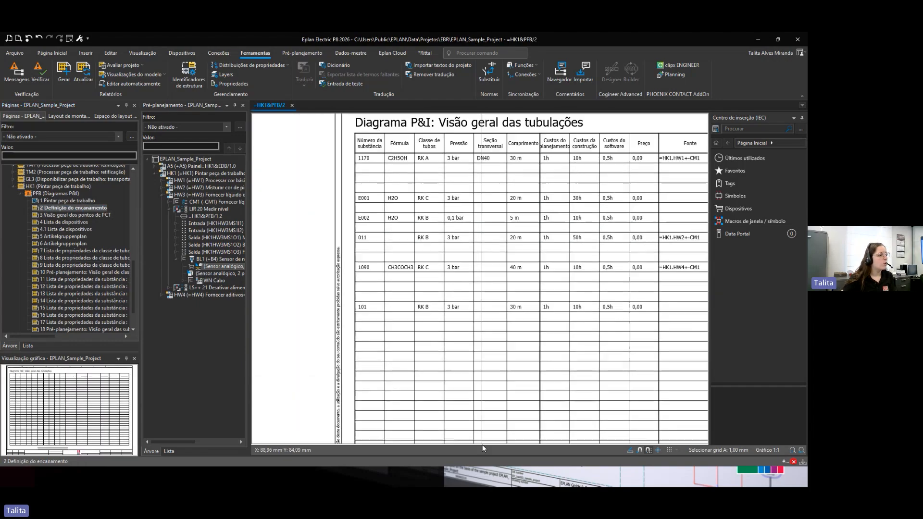
{"action": "middle_click_drag", "start_coordinate": [463, 266], "coordinate": [420, 341]}
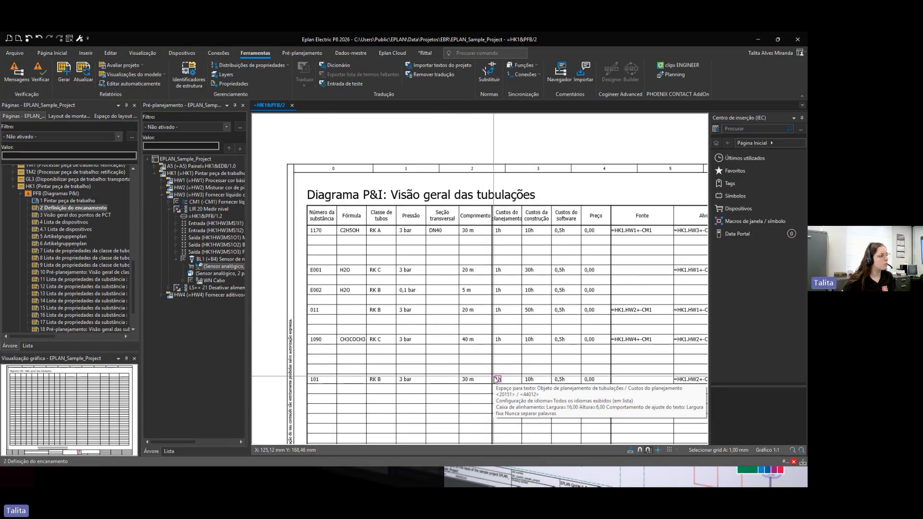
{"action": "scroll", "coordinate": [485, 372], "scroll_direction": "down", "scroll_amount": 1}
Step: Open the PCT points overview page and the device list page of the sample project
{"action": "left_click", "coordinate": [72, 215]}
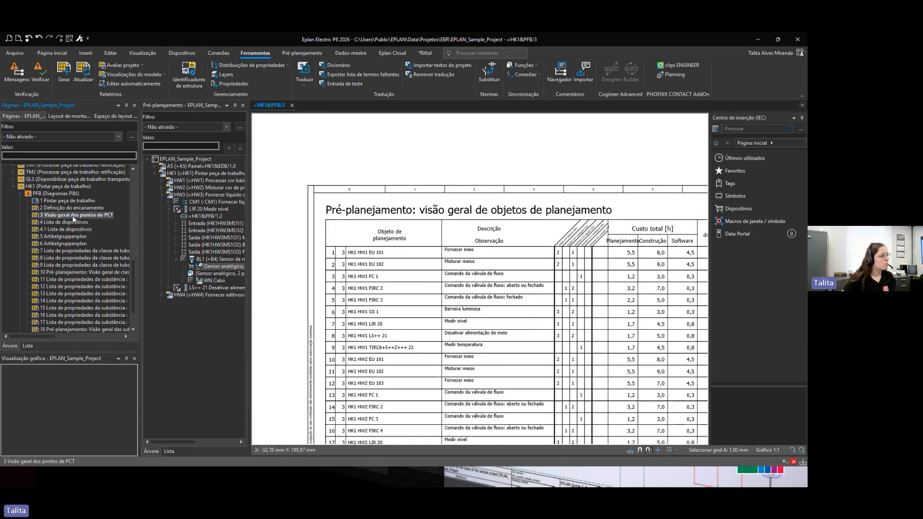
{"action": "middle_click_drag", "start_coordinate": [407, 333], "coordinate": [378, 244]}
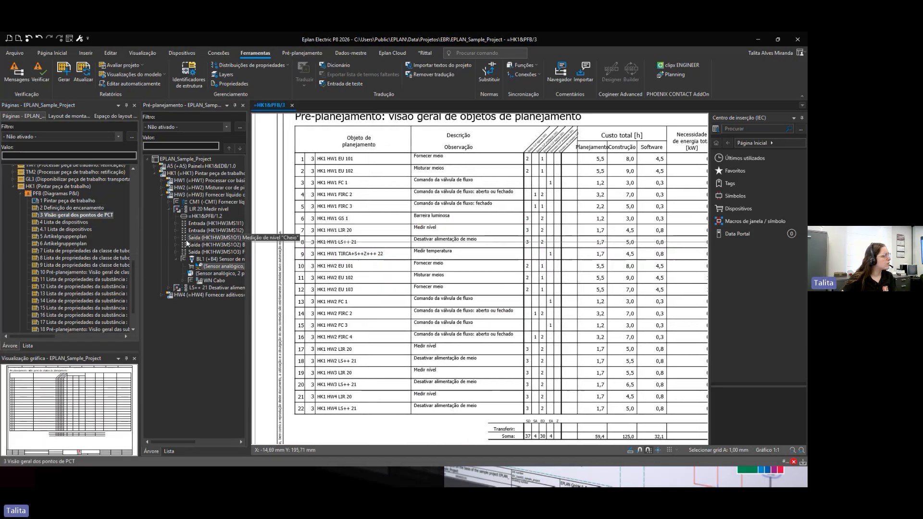
{"action": "left_click", "coordinate": [72, 222]}
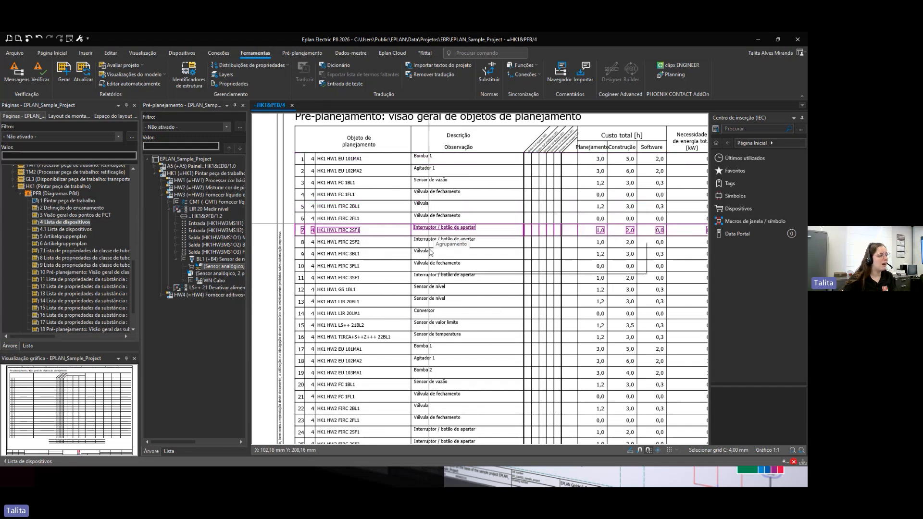
Step: Browse the sample project's pipe class property list, the substance property list pages and the substance overview page
{"action": "left_click", "coordinate": [93, 251]}
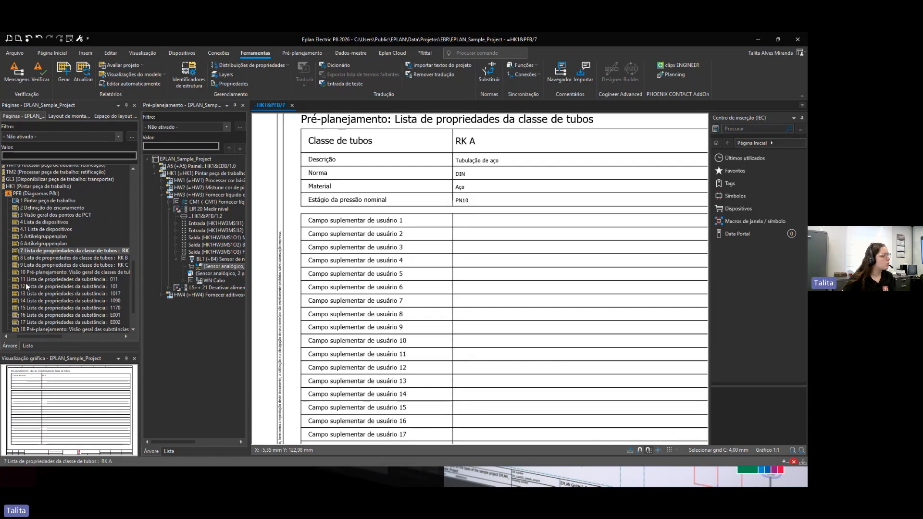
{"action": "left_click", "coordinate": [47, 280]}
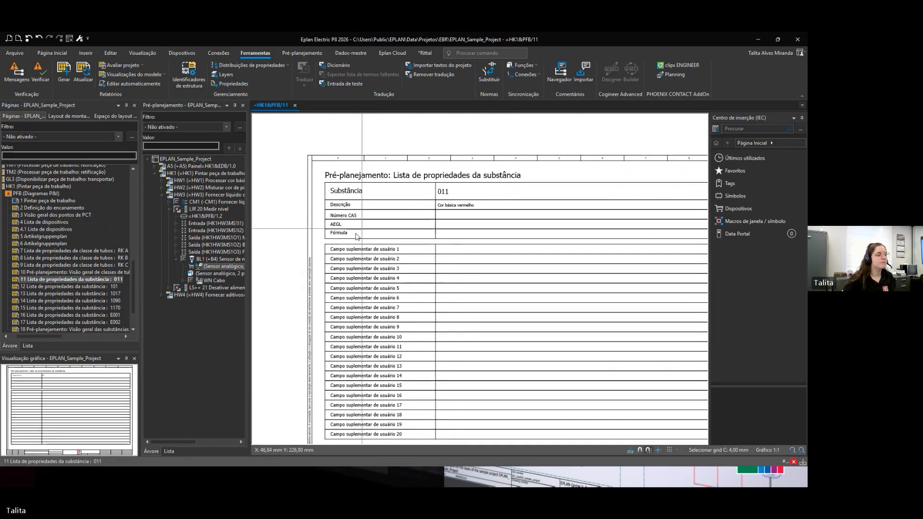
{"action": "scroll", "coordinate": [71, 273], "scroll_direction": "down", "scroll_amount": 2}
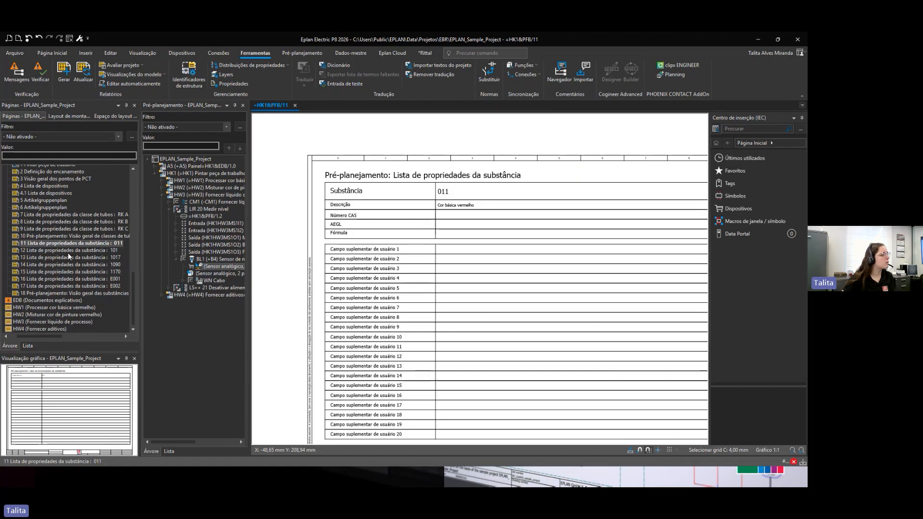
{"action": "left_click", "coordinate": [71, 258]}
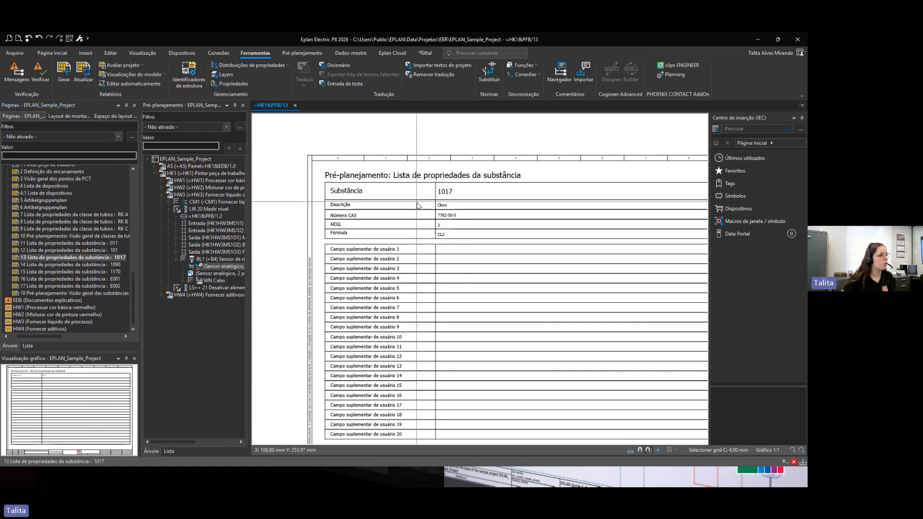
{"action": "left_click", "coordinate": [89, 272]}
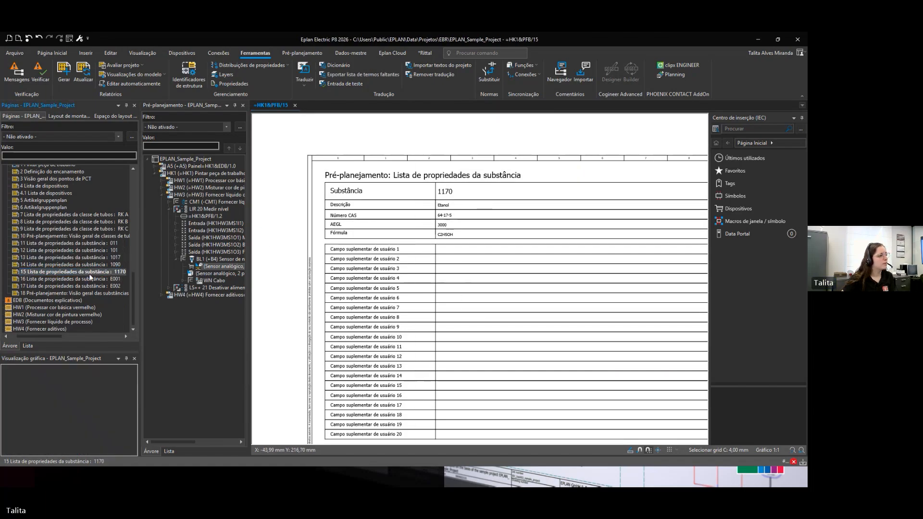
{"action": "left_click", "coordinate": [88, 286]}
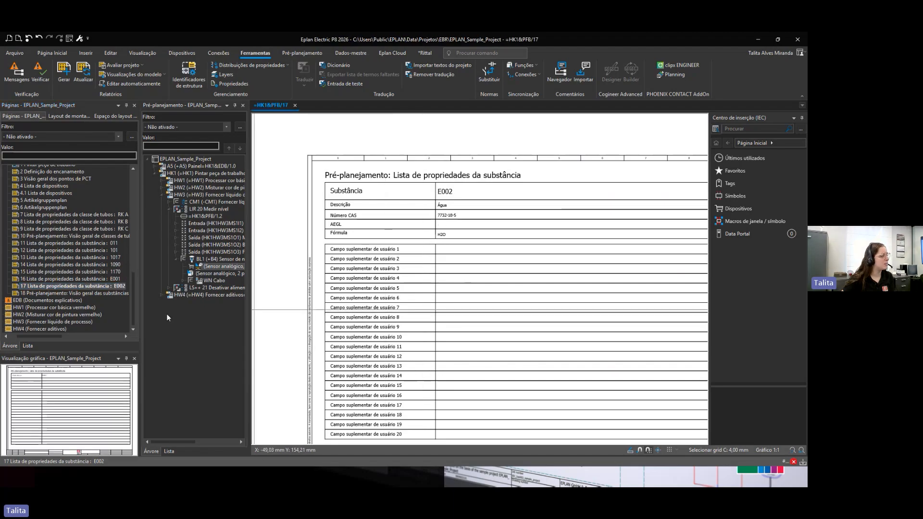
{"action": "left_click", "coordinate": [59, 294]}
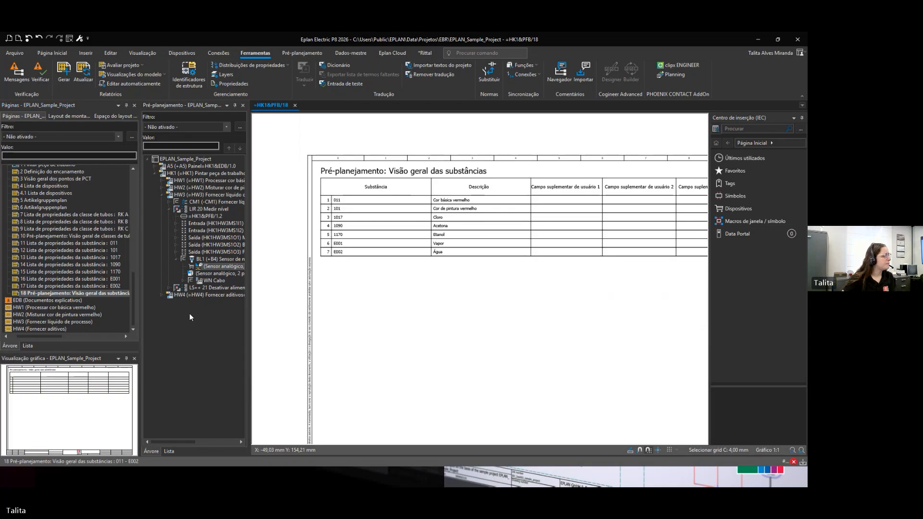
{"action": "middle_click_drag", "start_coordinate": [434, 289], "coordinate": [378, 299]}
Step: Open the technical specification page of PCT point HK1 HW1 FC 1 under HW1 Processar cor básica vermelho
{"action": "left_click", "coordinate": [77, 300]}
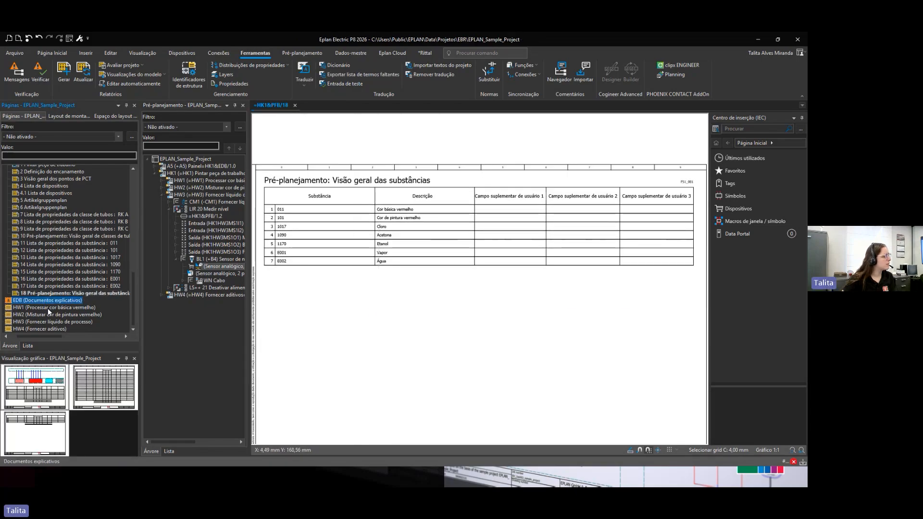
{"action": "left_click", "coordinate": [57, 306]}
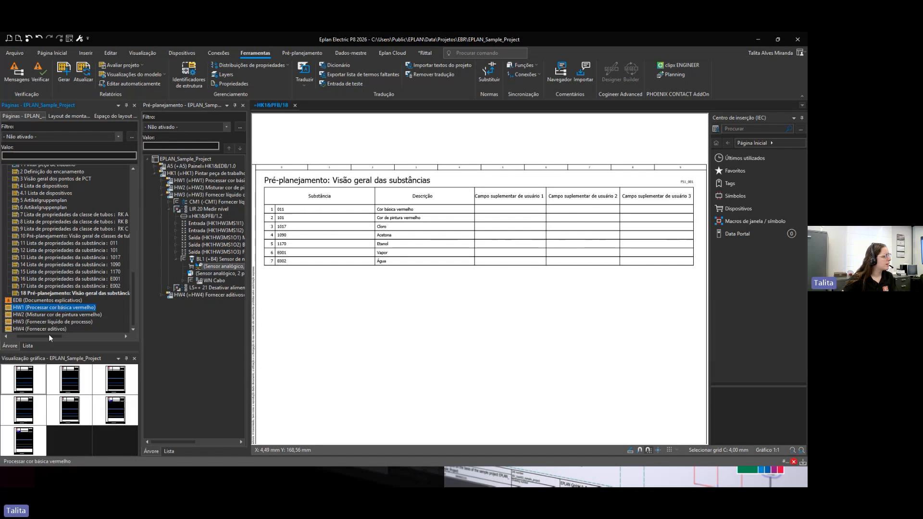
{"action": "double_click", "coordinate": [21, 389]}
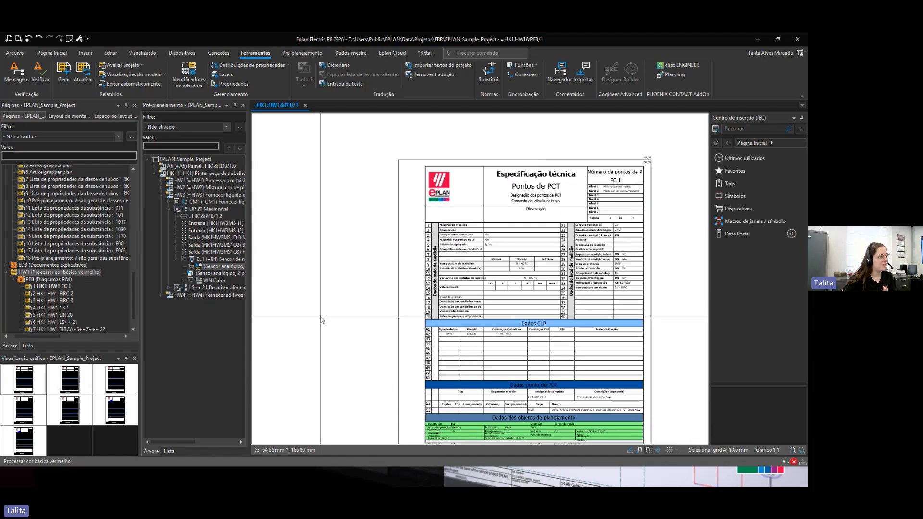
{"action": "scroll", "coordinate": [320, 321], "scroll_direction": "down", "scroll_amount": 2}
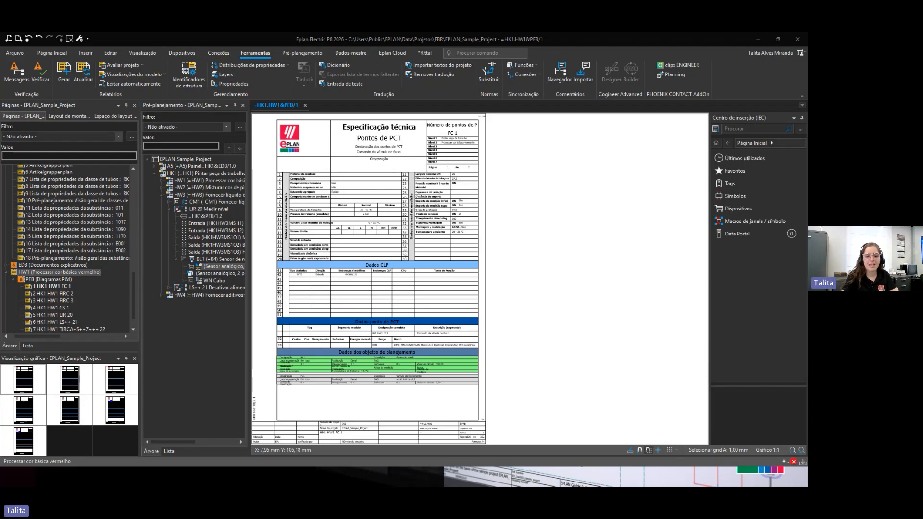
{"action": "key", "text": "alt+Tab"}
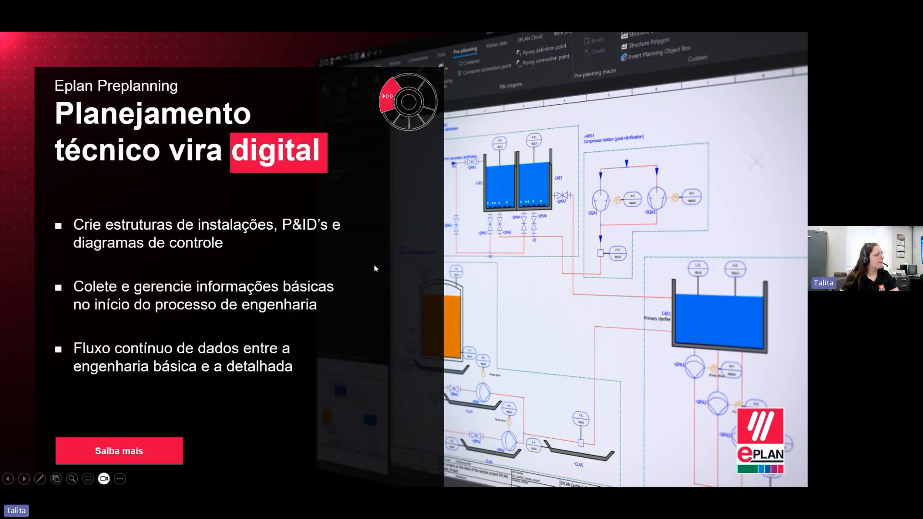
{"action": "key", "text": "Right"}
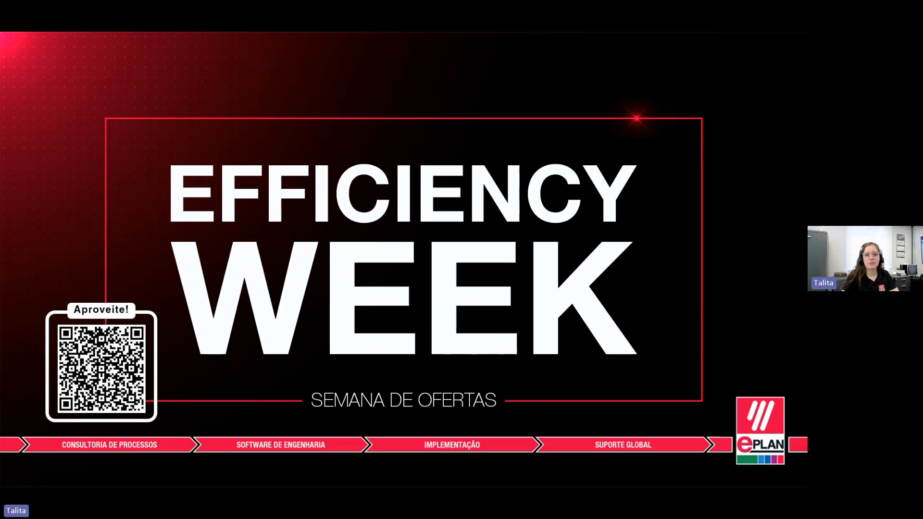